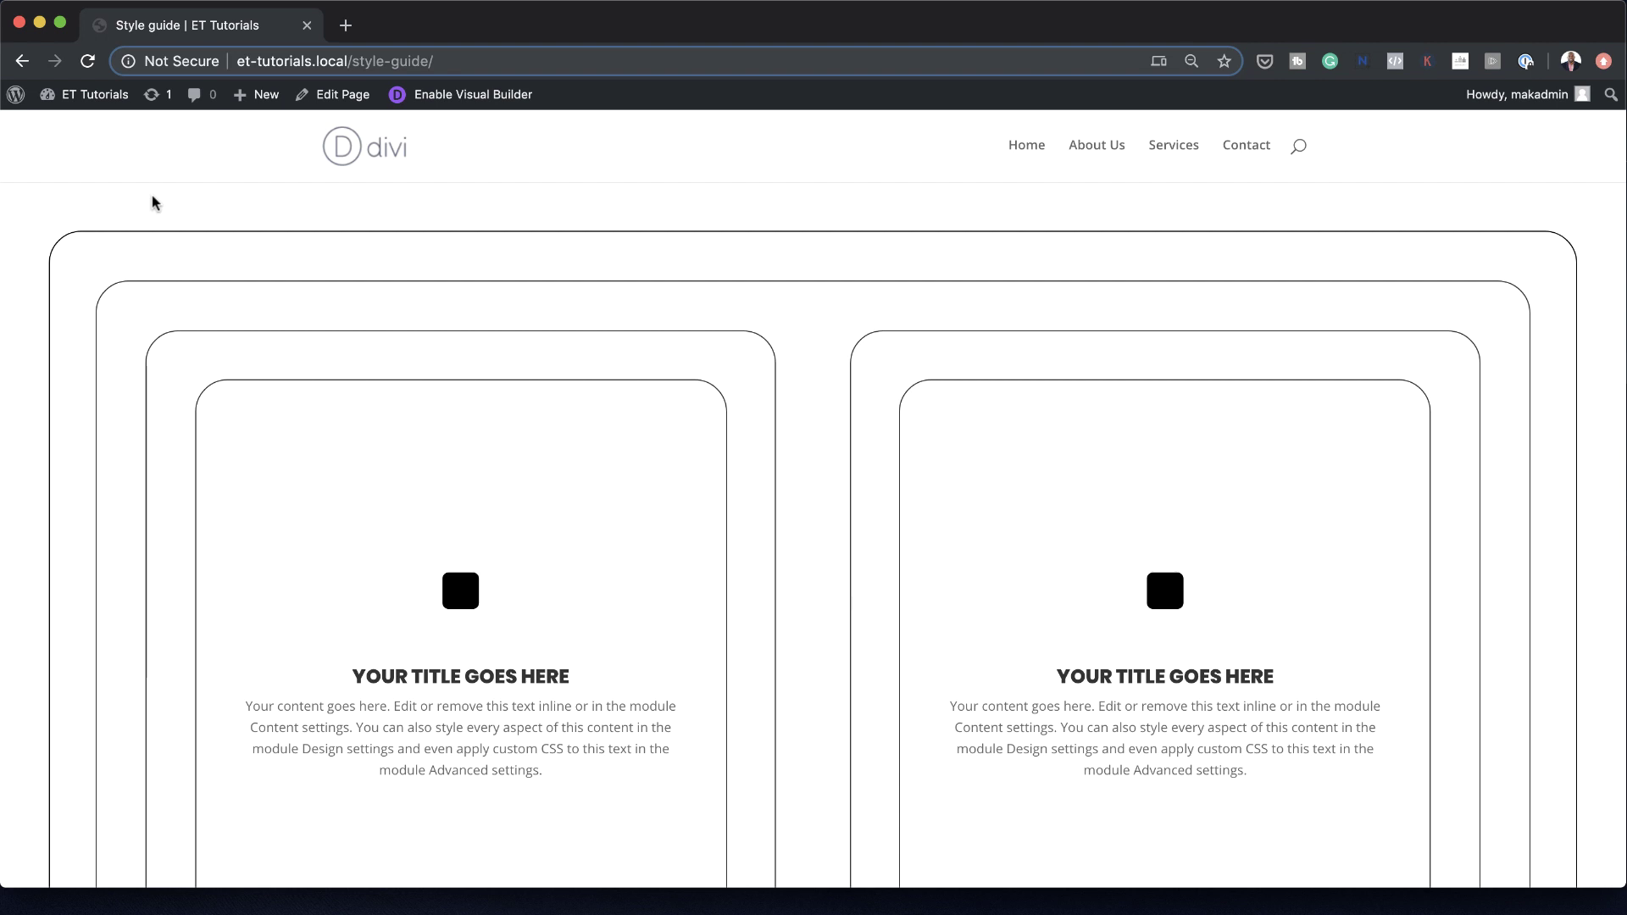
Scroll through the finished style guide page with its nested rounded outlined cards
{"action": "scroll", "coordinate": [247, 405], "scroll_direction": "down", "scroll_amount": 5}
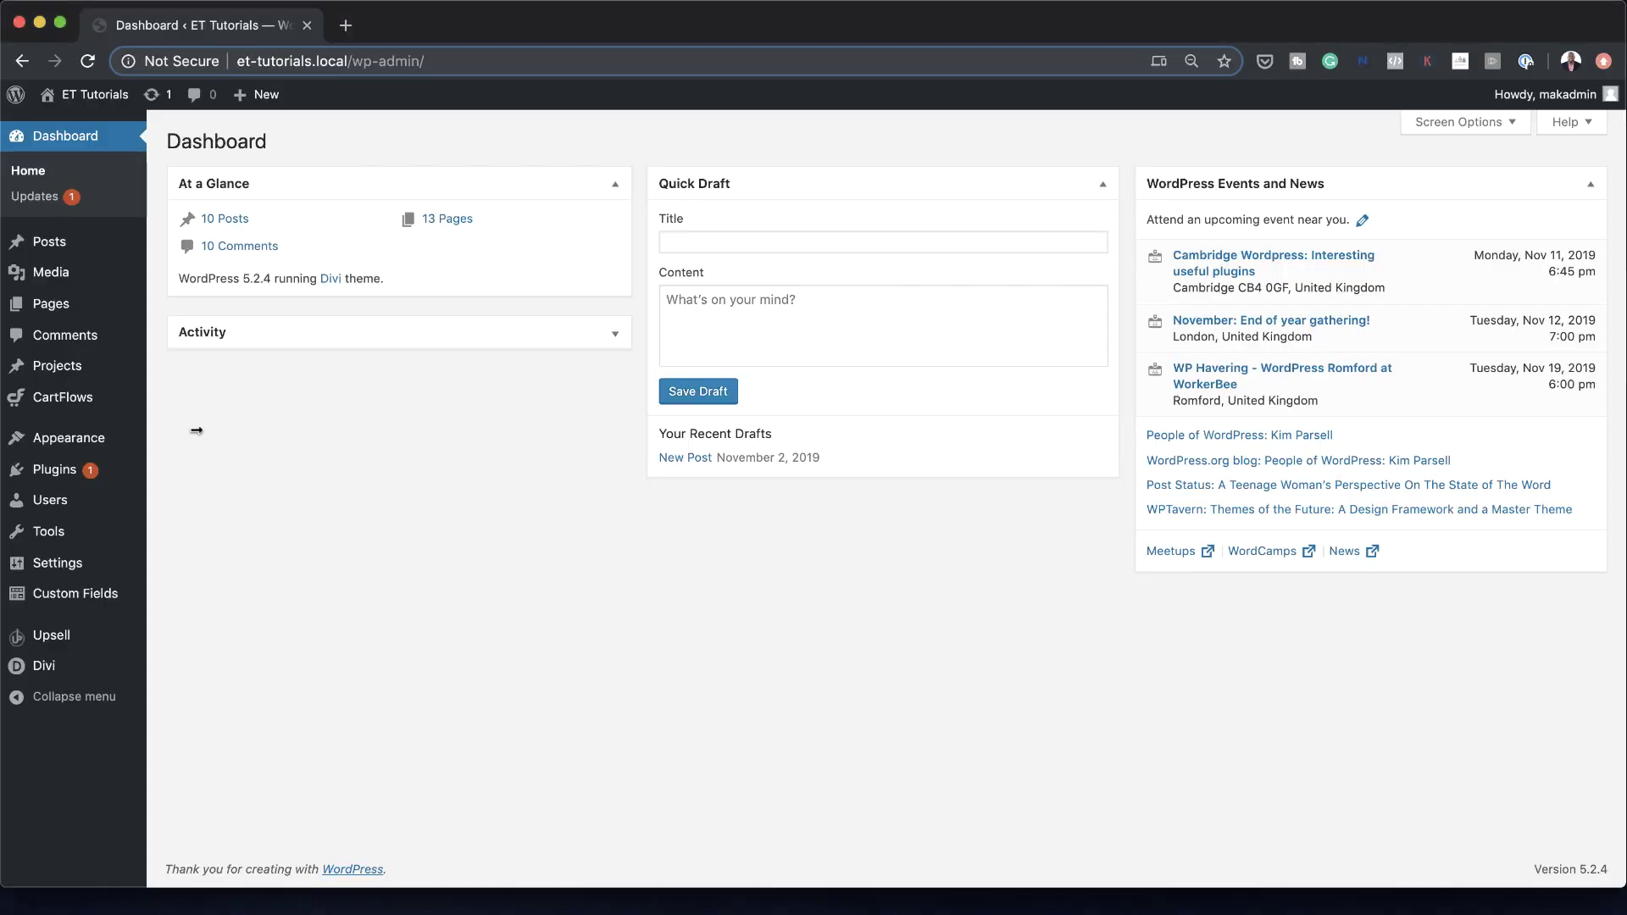
Add a new page titled 'Beautiful Animated Outline' and start a blank Divi layout
{"action": "mouse_move", "coordinate": [51, 304]}
{"action": "left_click", "coordinate": [196, 336]}
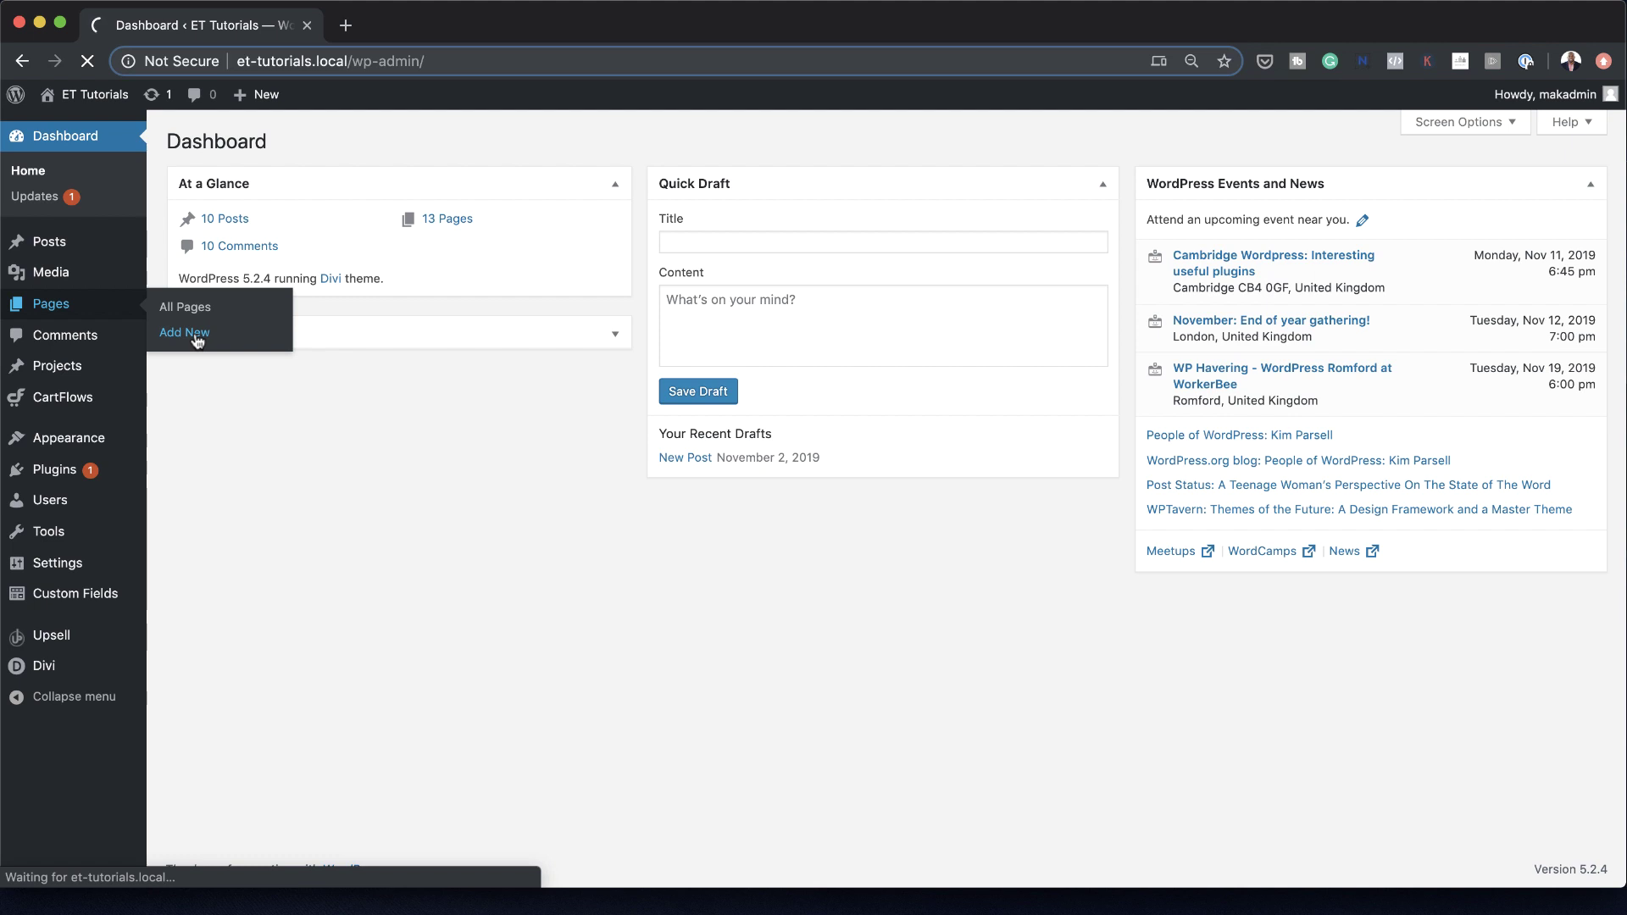
{"action": "type", "text": "Beautiful Animated Outline"}
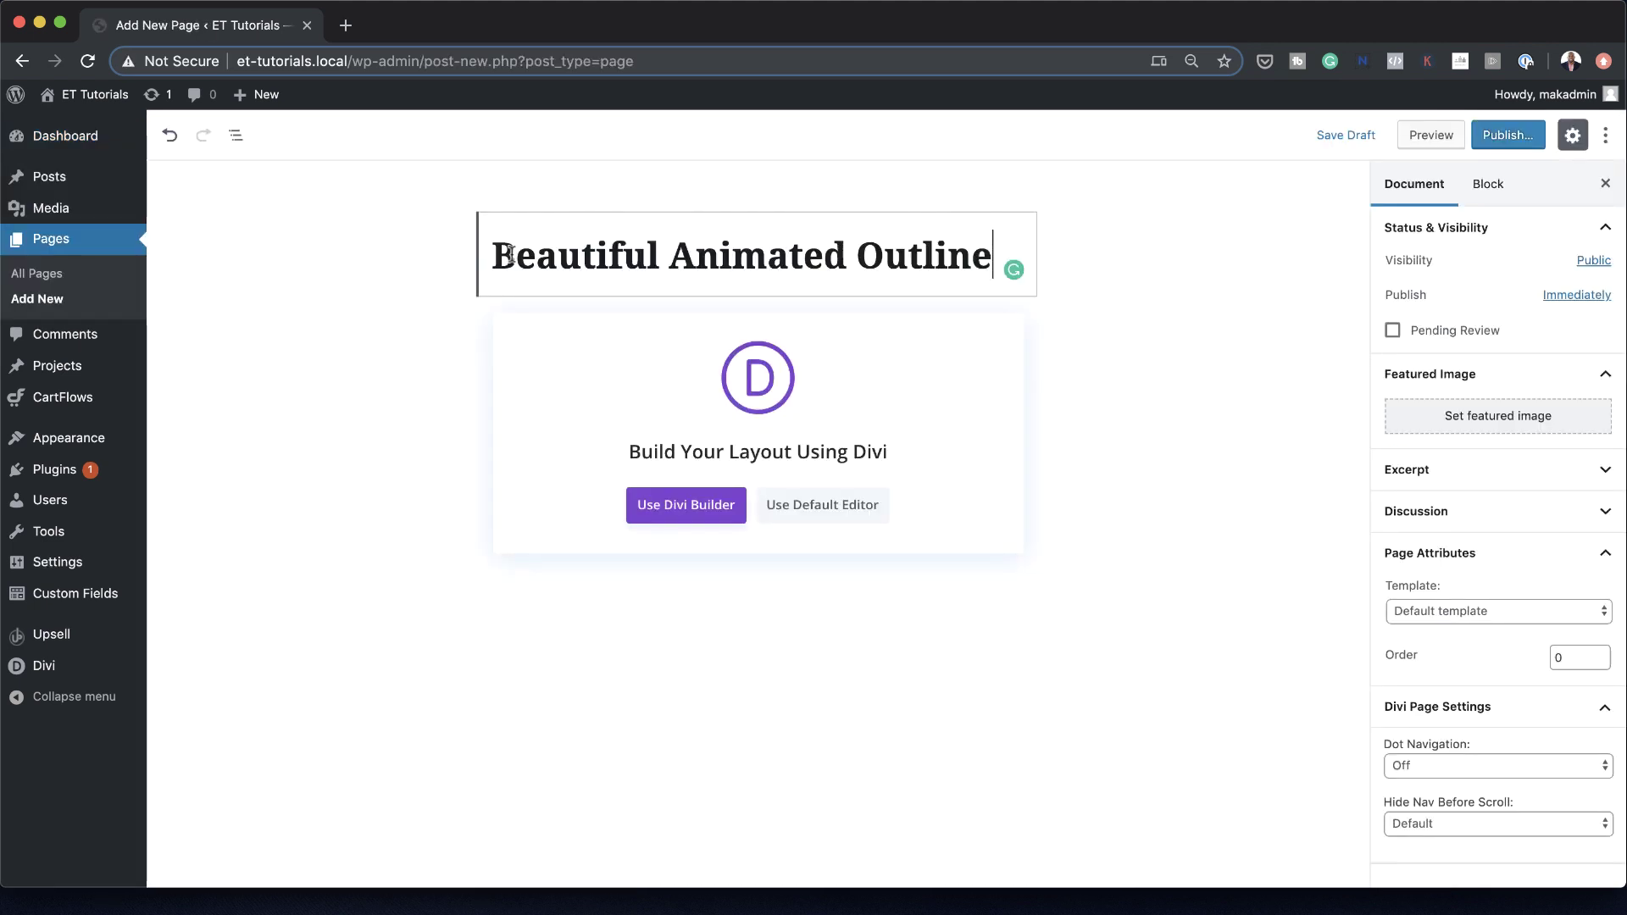
{"action": "left_click", "coordinate": [688, 506]}
{"action": "left_click", "coordinate": [531, 517]}
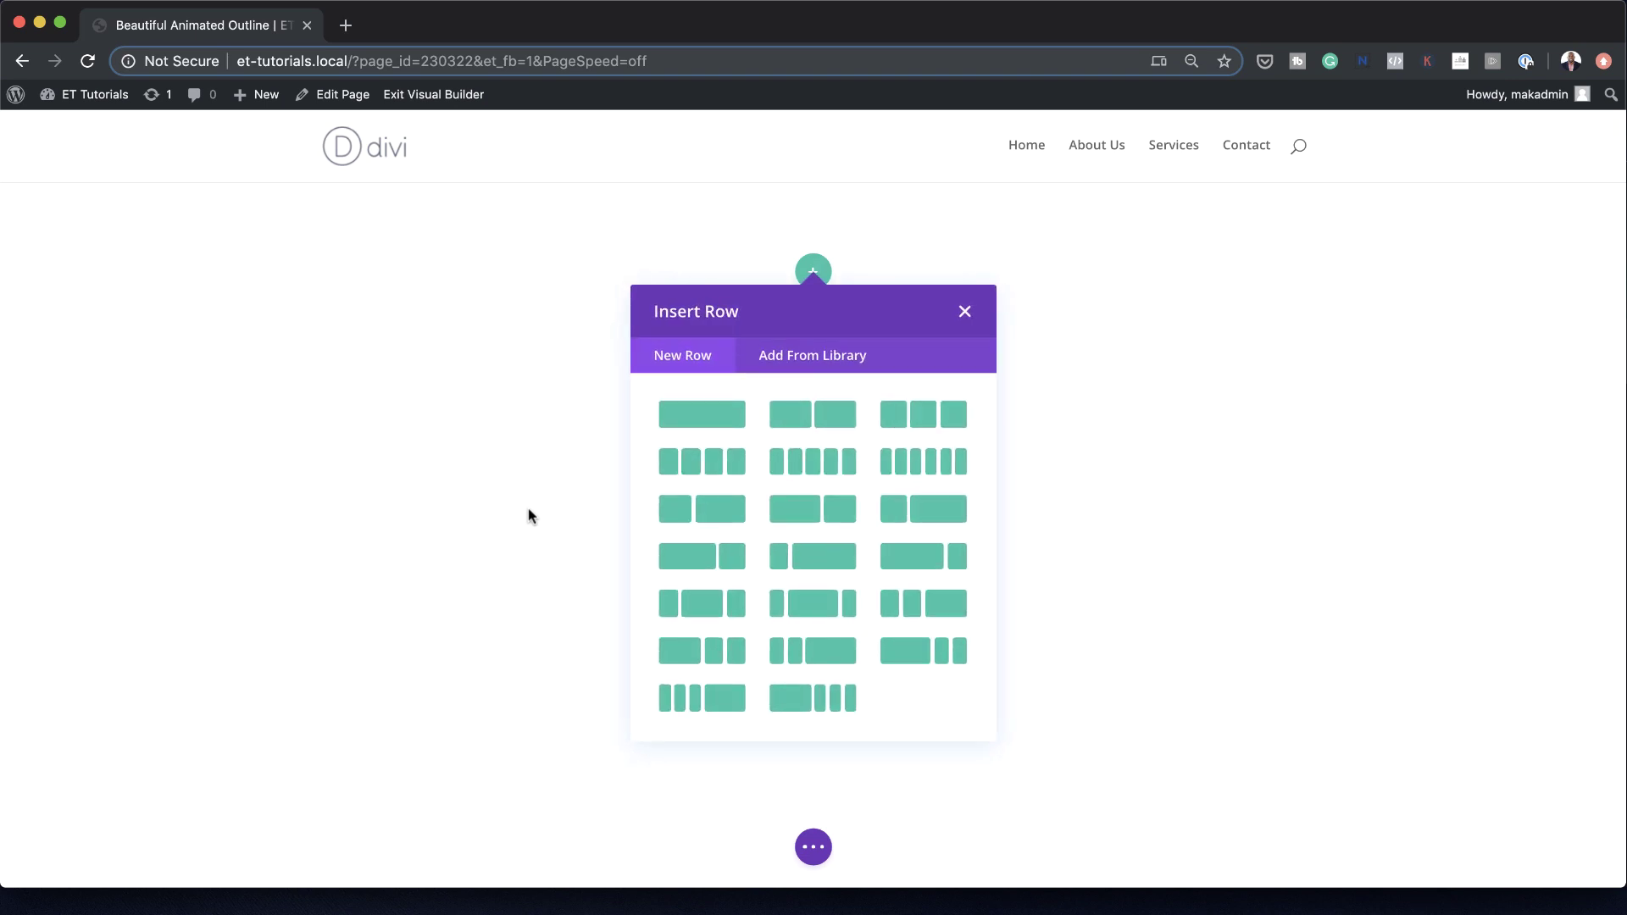
Insert an empty single-column row and set the section background to white
{"action": "left_click", "coordinate": [704, 415]}
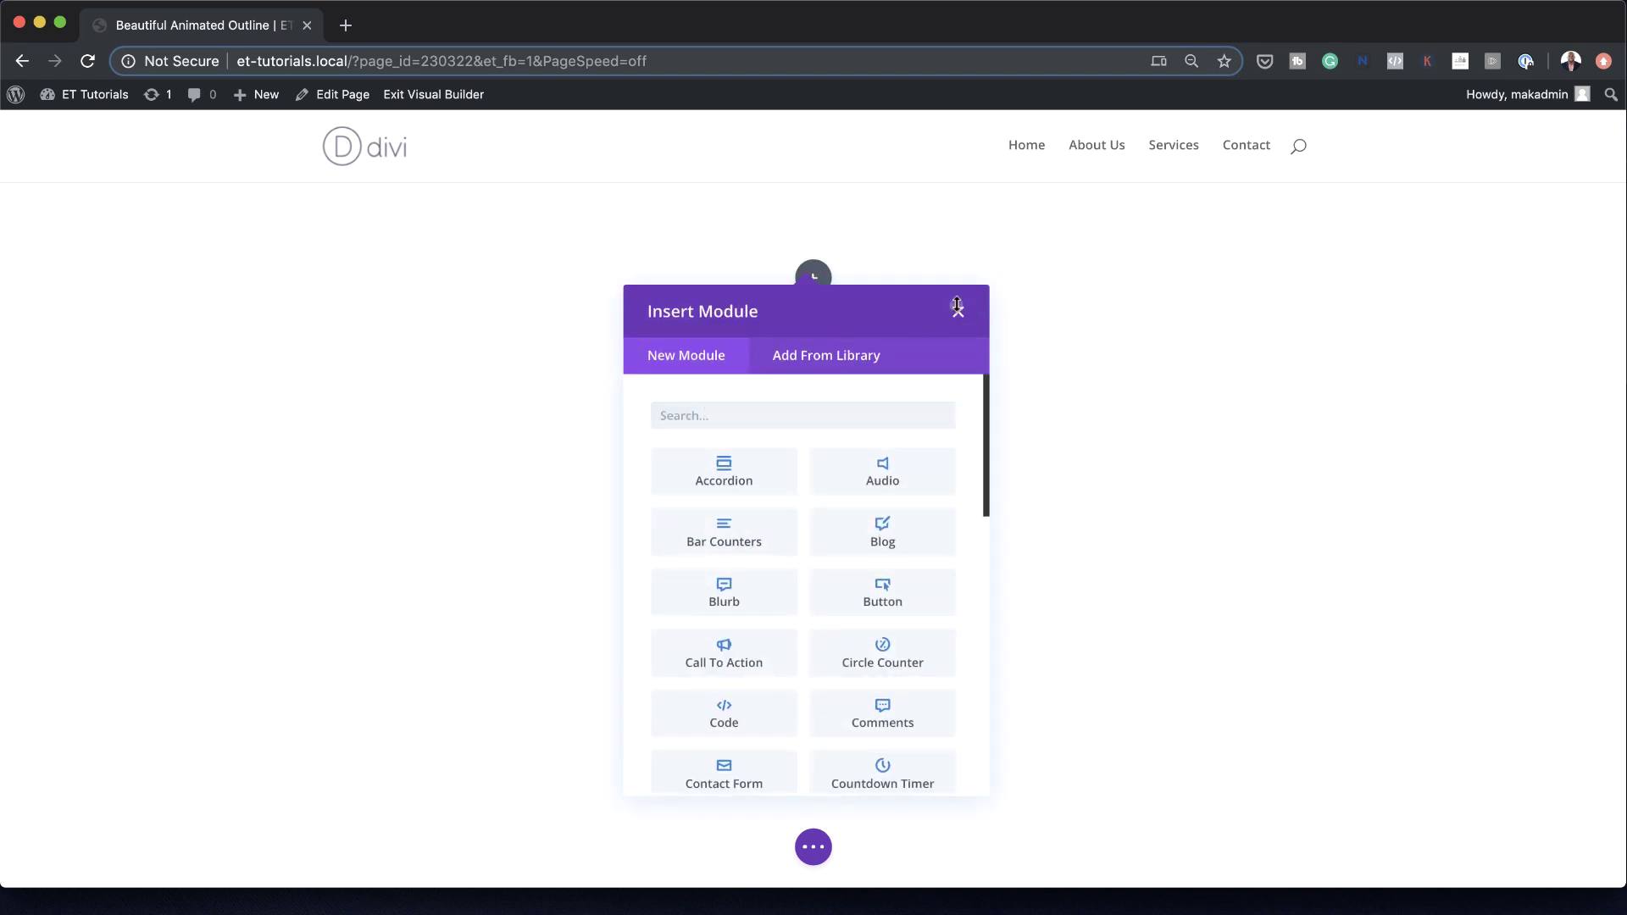
{"action": "left_click", "coordinate": [958, 307]}
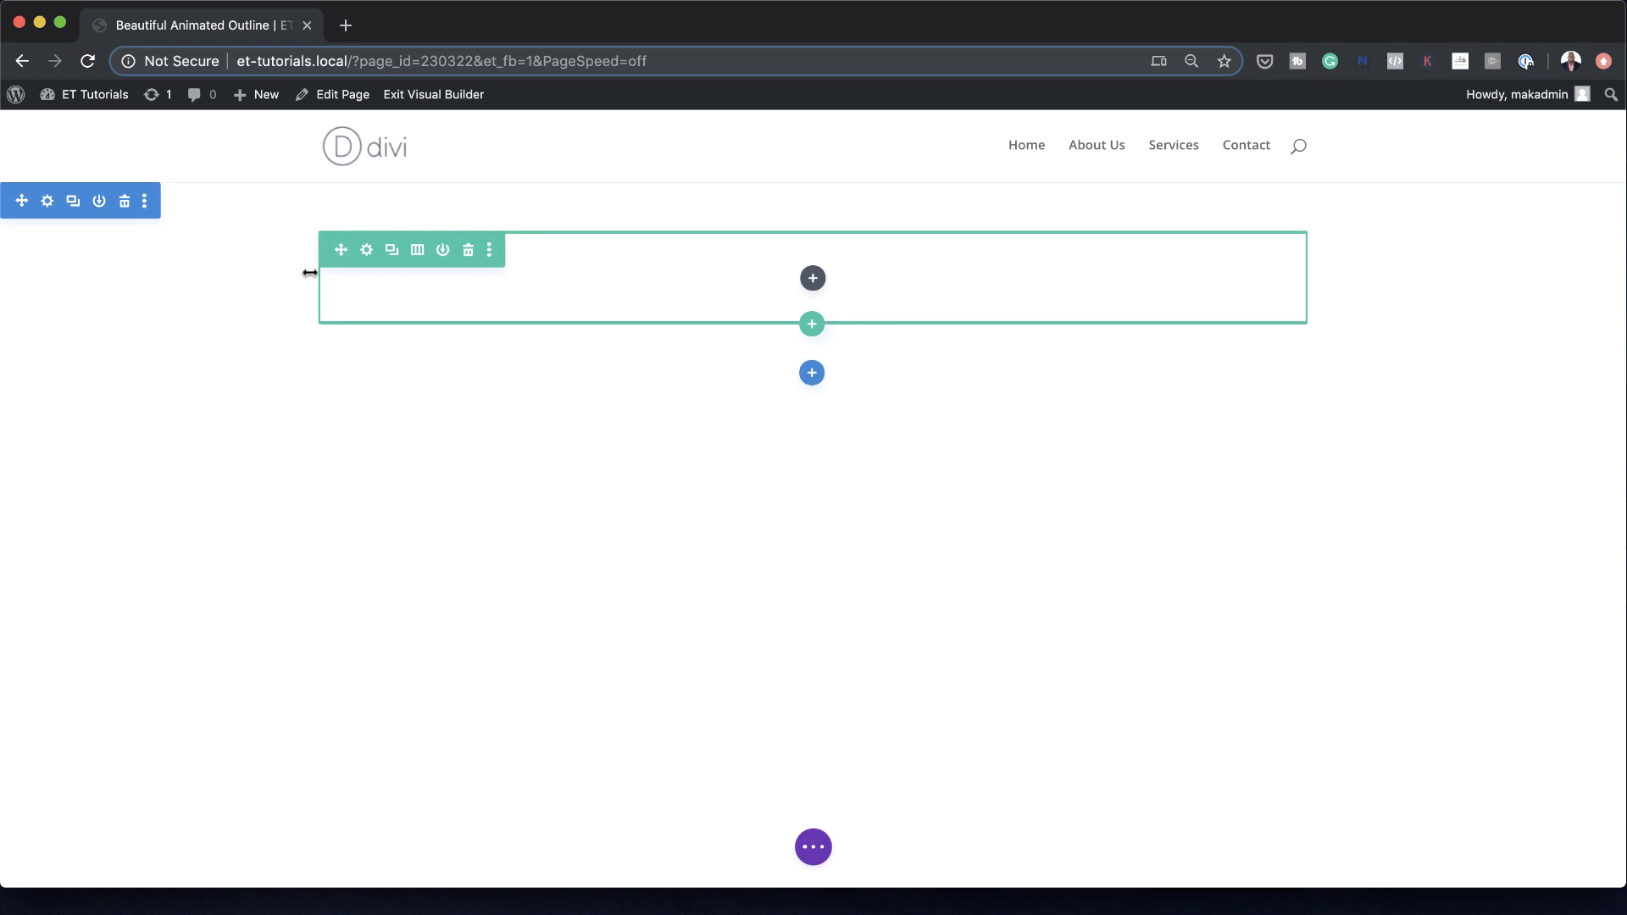
{"action": "left_click", "coordinate": [48, 201]}
{"action": "left_click", "coordinate": [82, 295]}
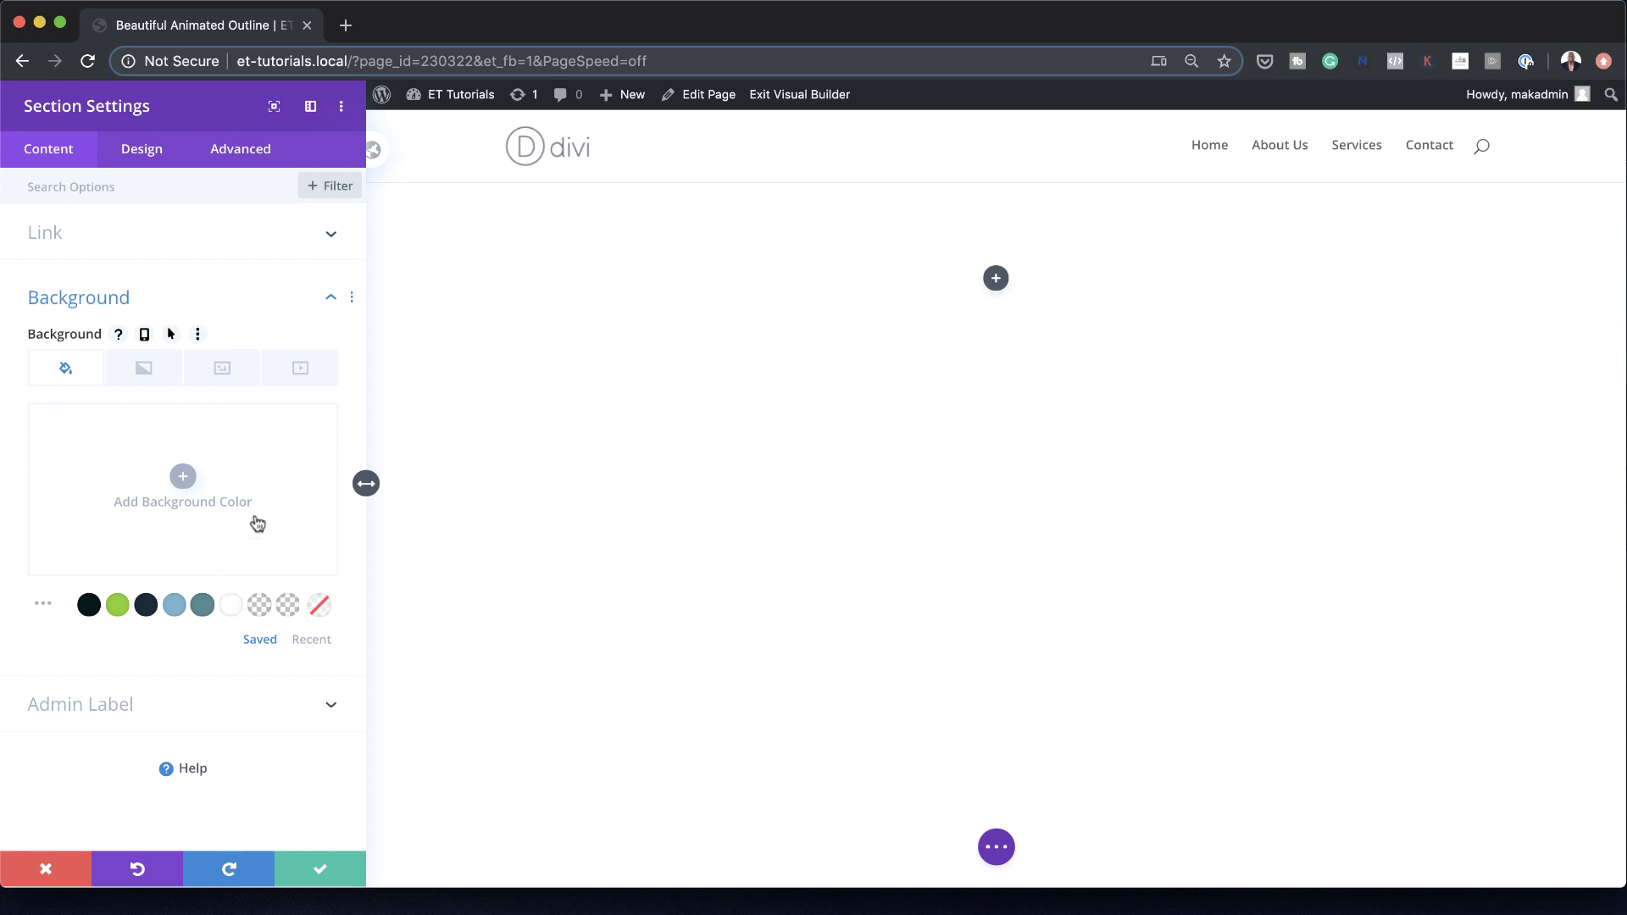
{"action": "left_click", "coordinate": [232, 606]}
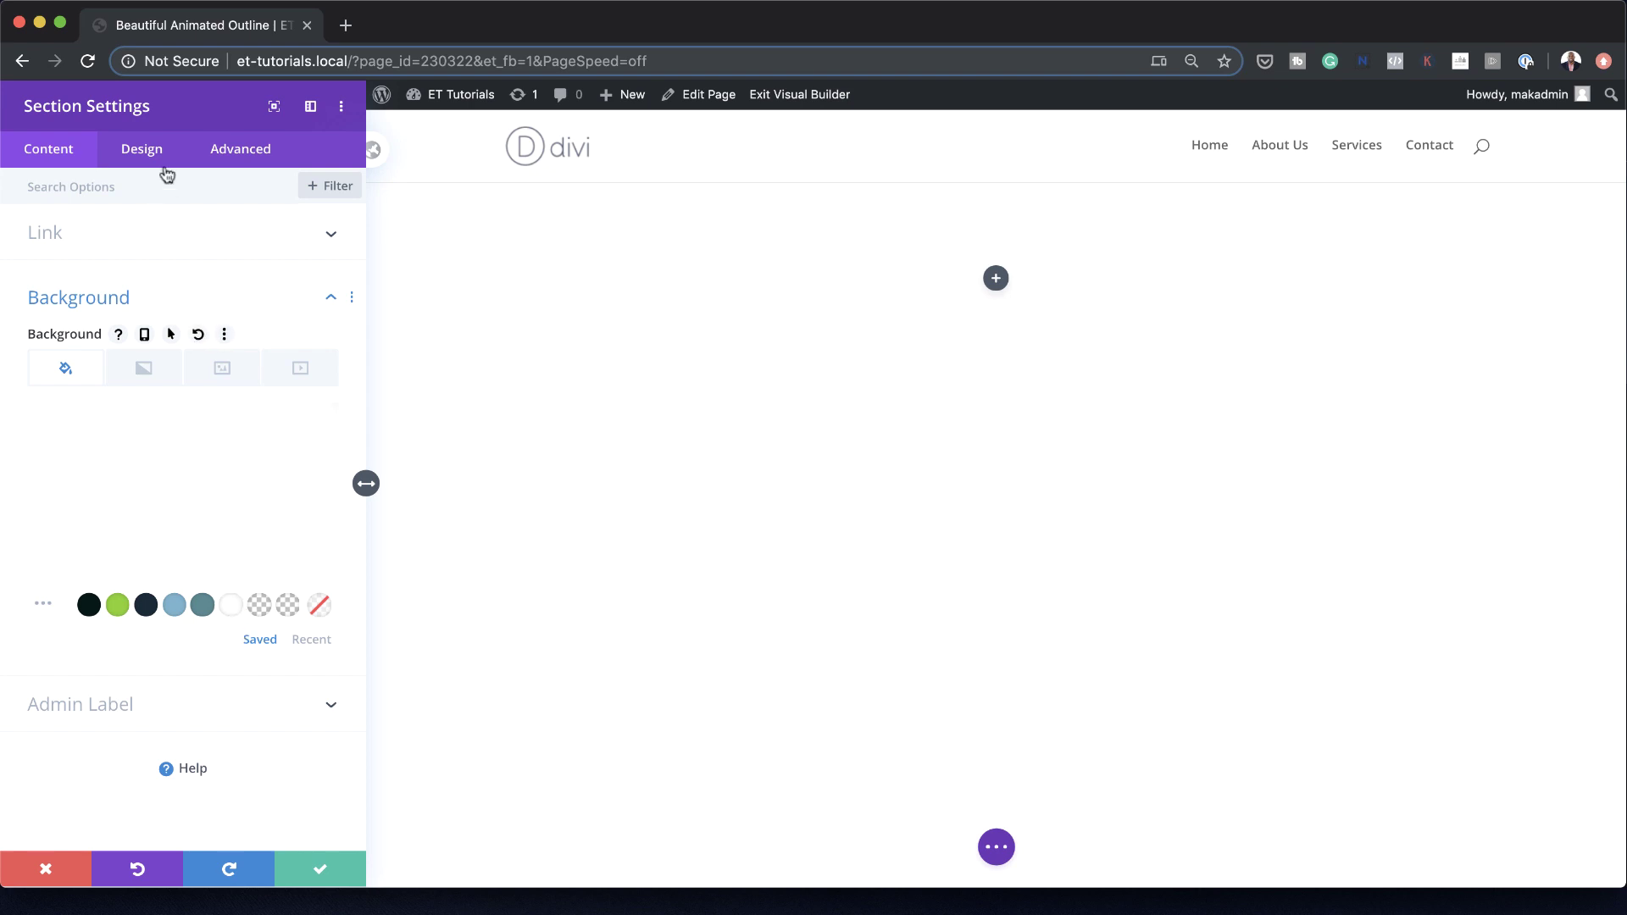
{"action": "left_click", "coordinate": [144, 152]}
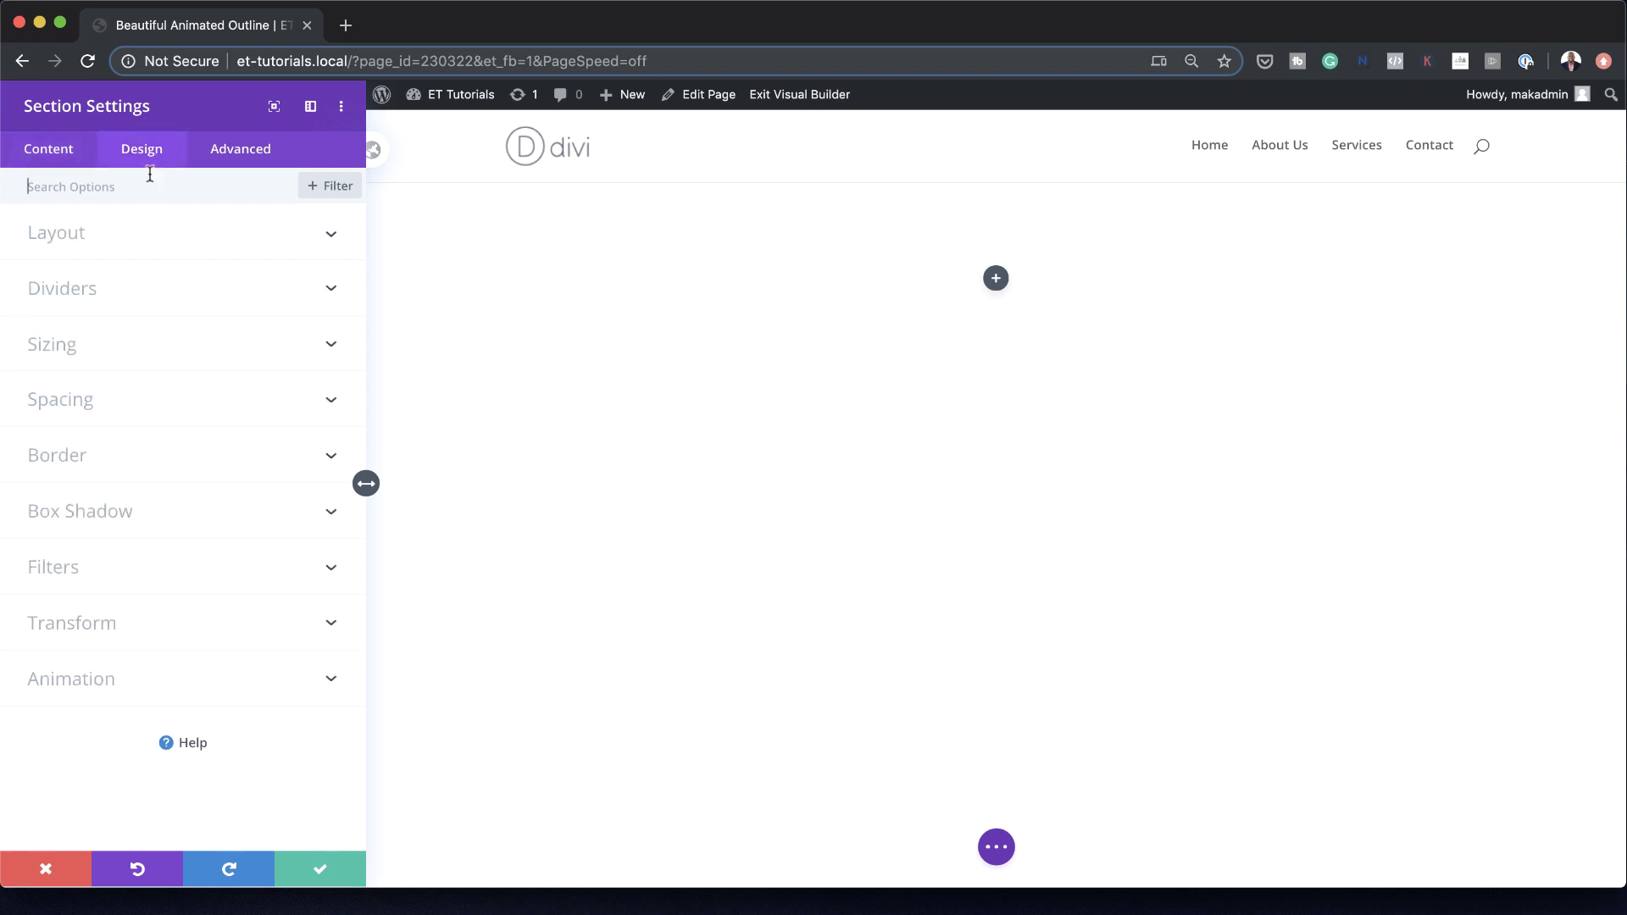
Set the section's margin and padding to 3vw on top, bottom, left and right
{"action": "left_click", "coordinate": [124, 412]}
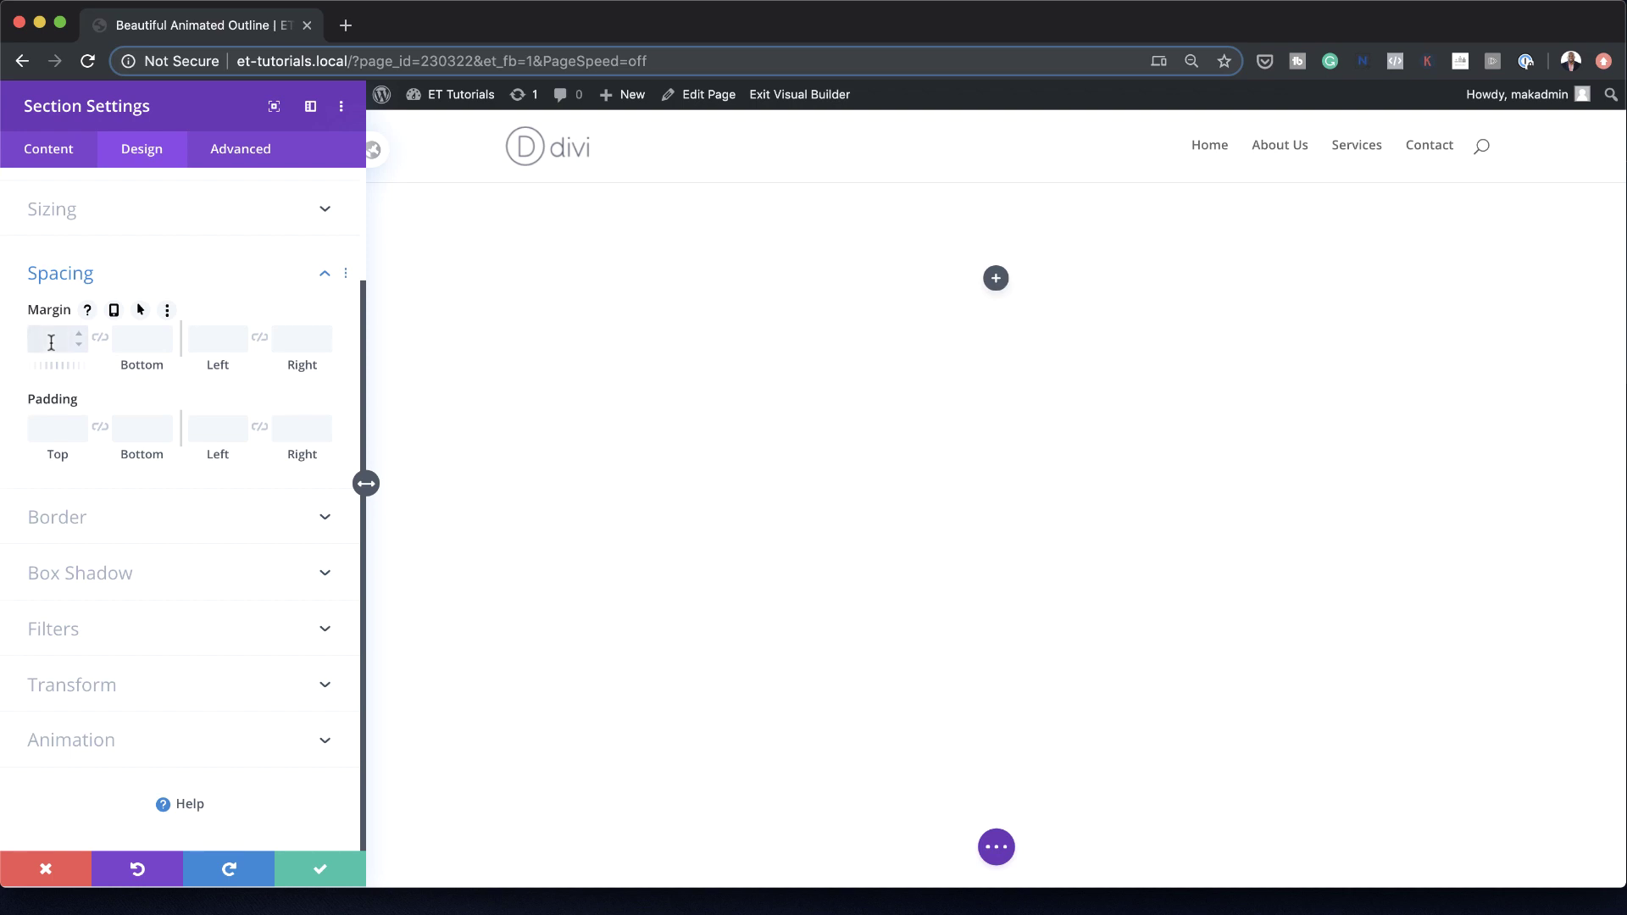
{"action": "type", "text": "3vw"}
{"action": "left_click", "coordinate": [101, 339]}
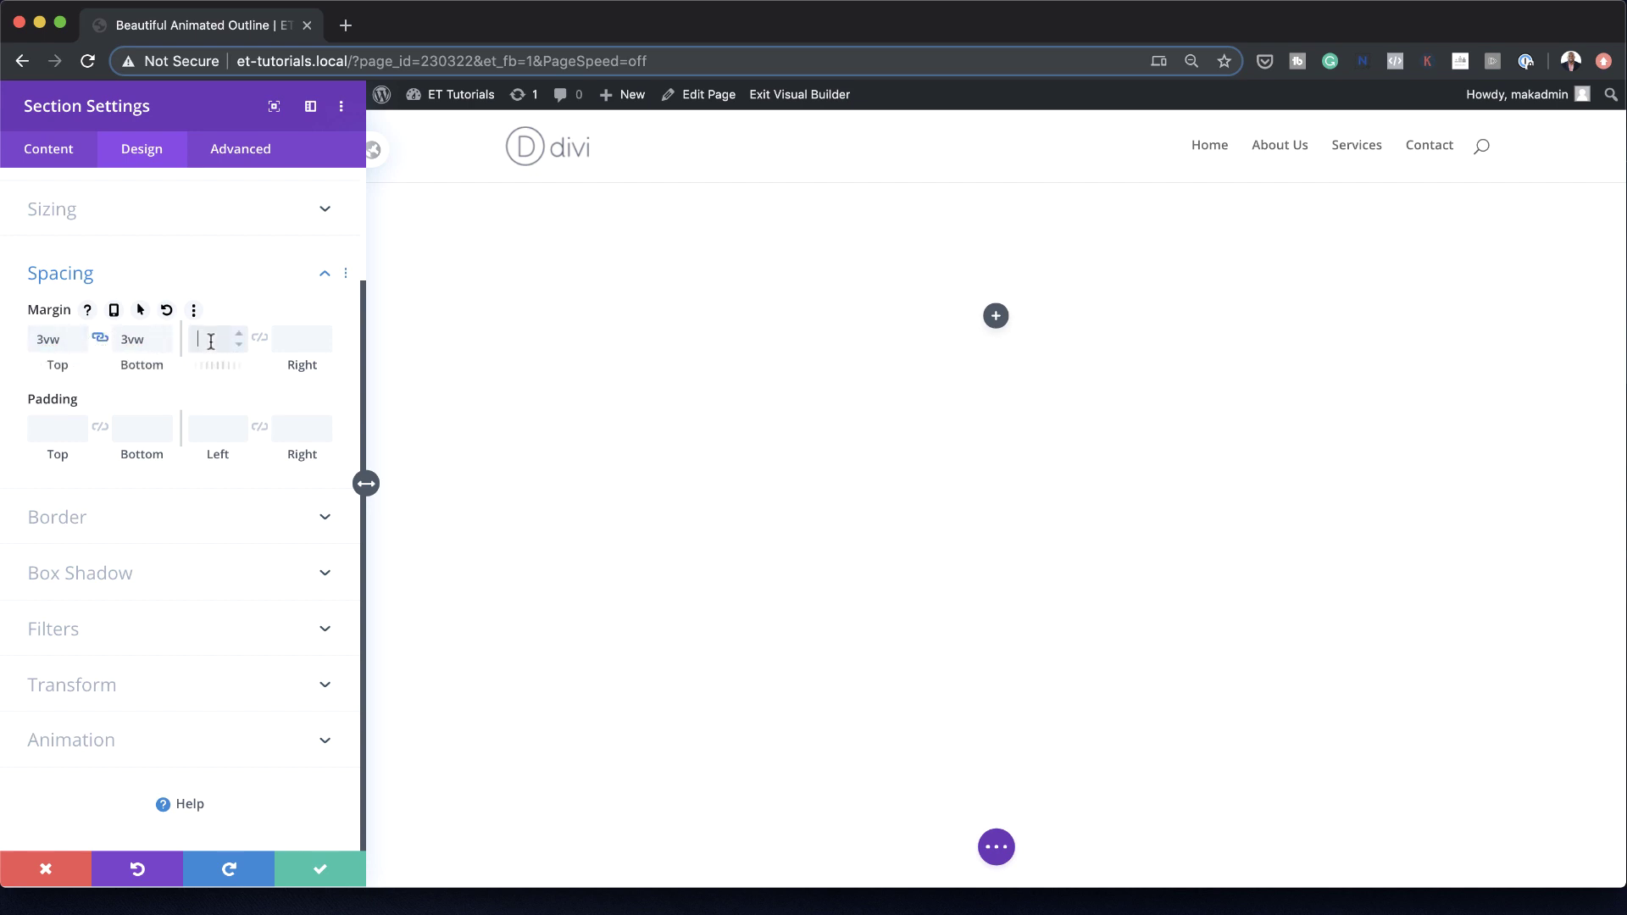
{"action": "left_click", "coordinate": [260, 338]}
{"action": "left_click", "coordinate": [56, 432]}
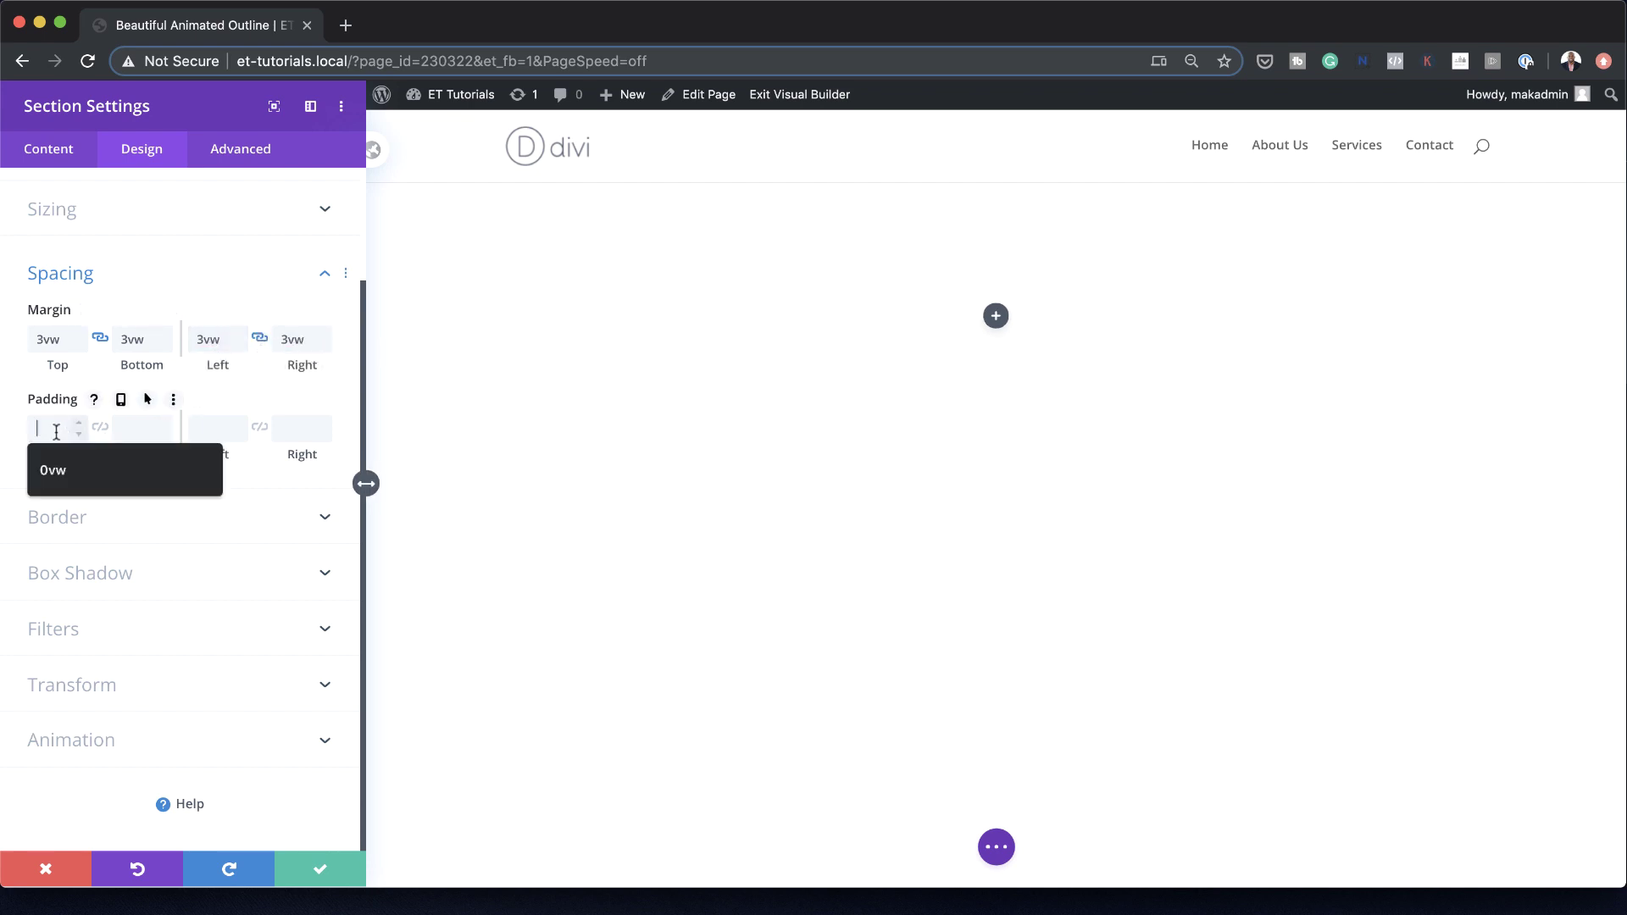
{"action": "type", "text": "3"}
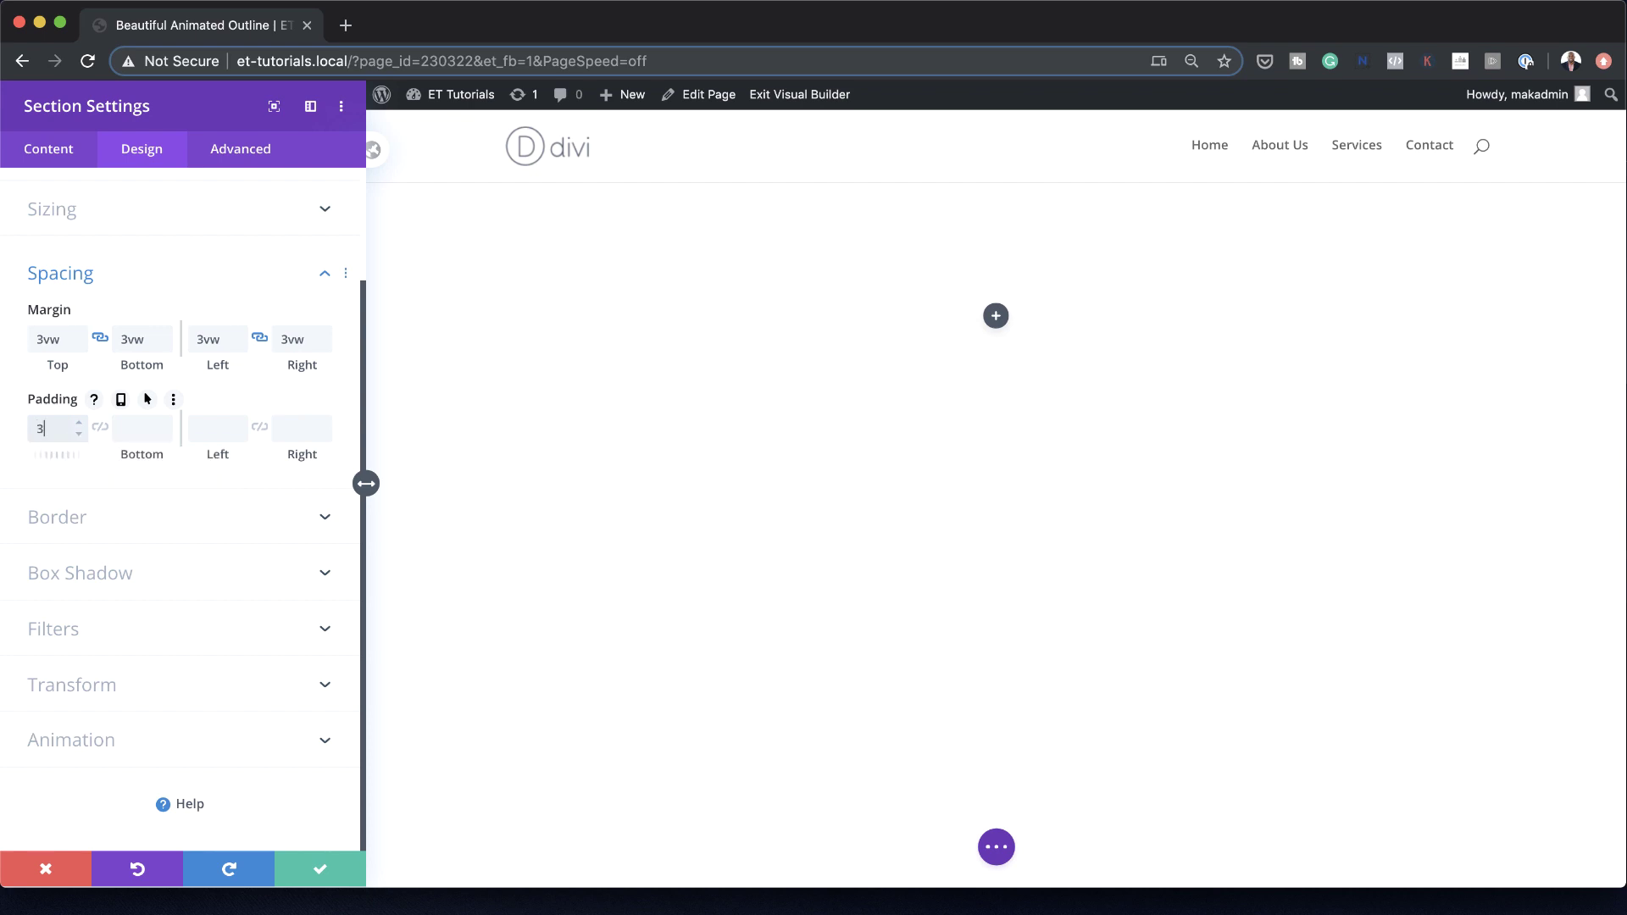
{"action": "type", "text": "vw"}
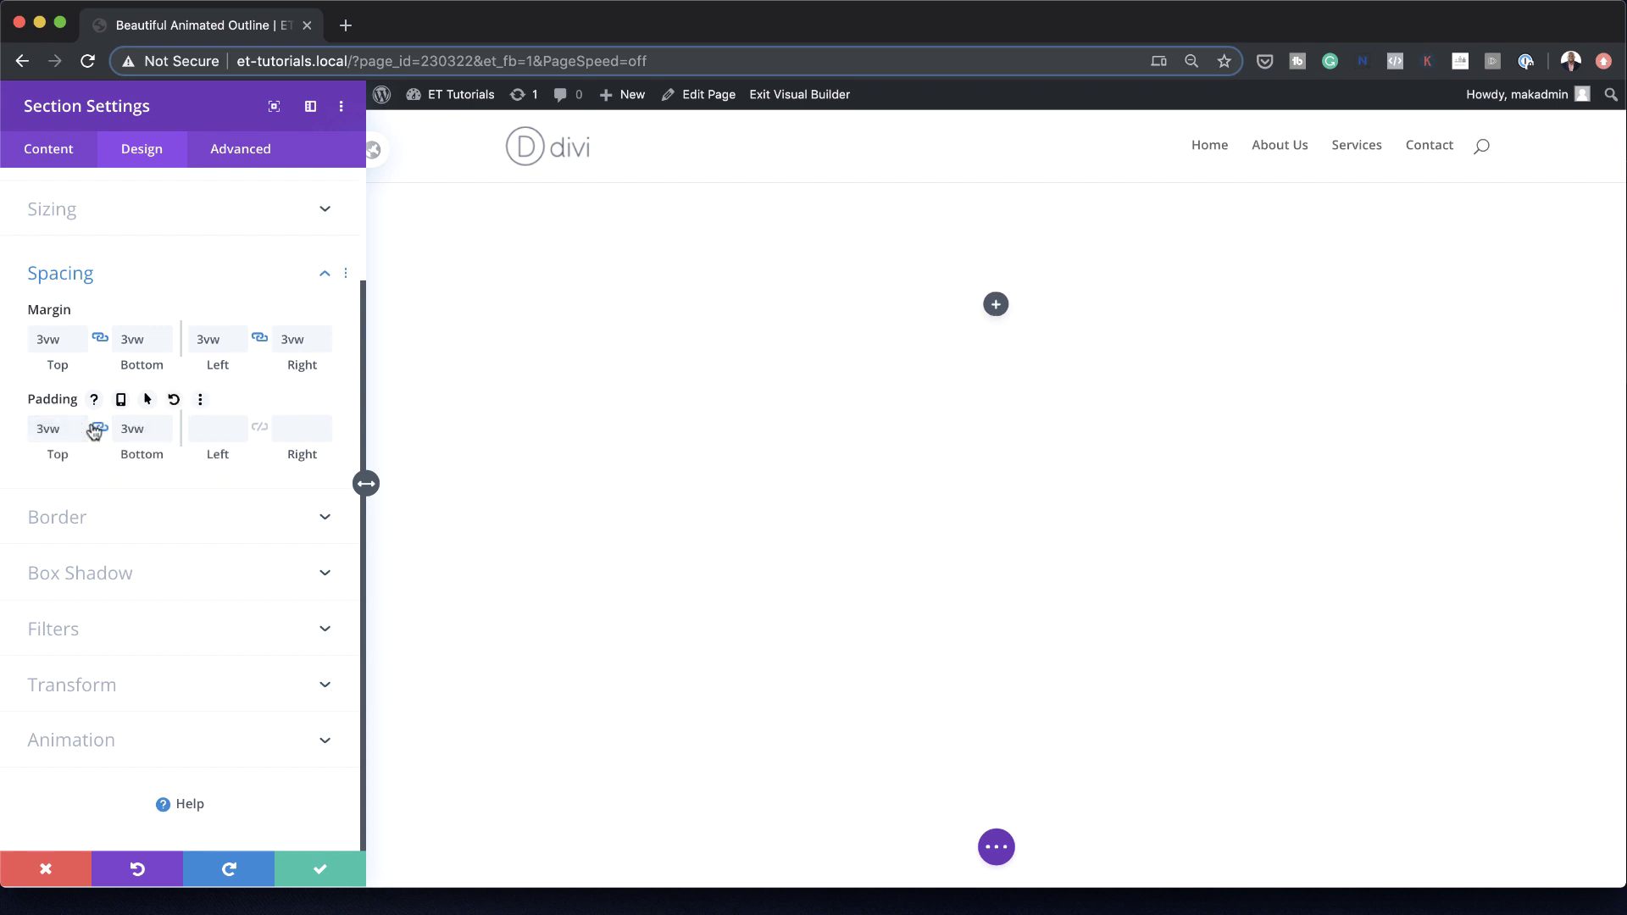
{"action": "left_click", "coordinate": [99, 427]}
{"action": "left_click", "coordinate": [139, 518]}
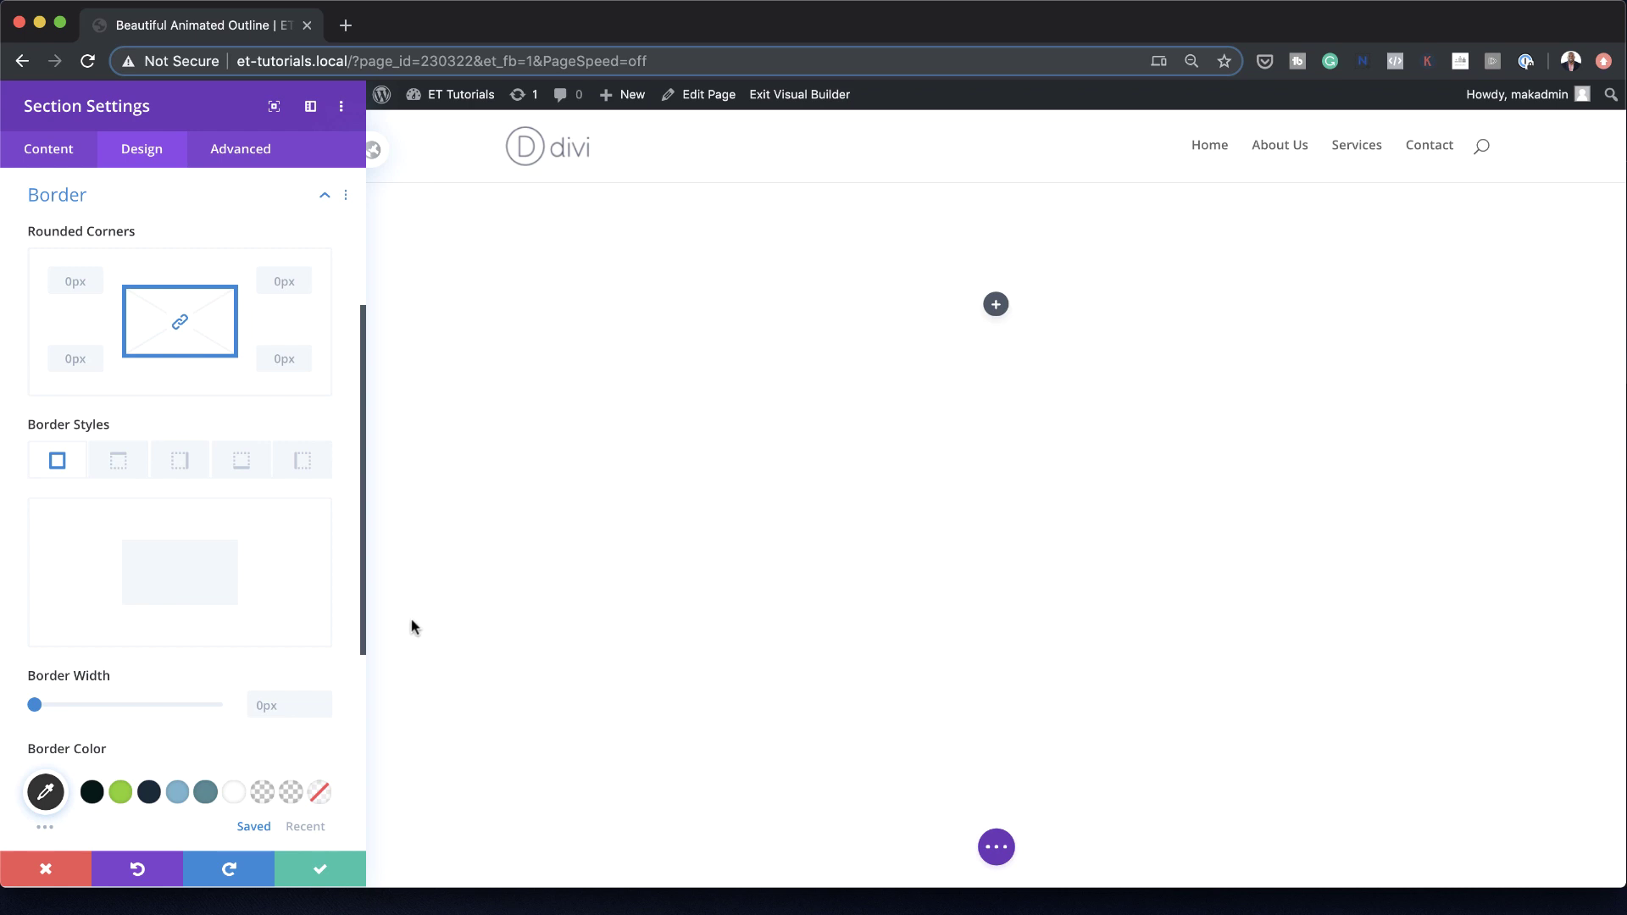
Give the section a 1px black border with rounded corners set to 2
{"action": "left_click", "coordinate": [271, 704]}
{"action": "type", "text": "1"}
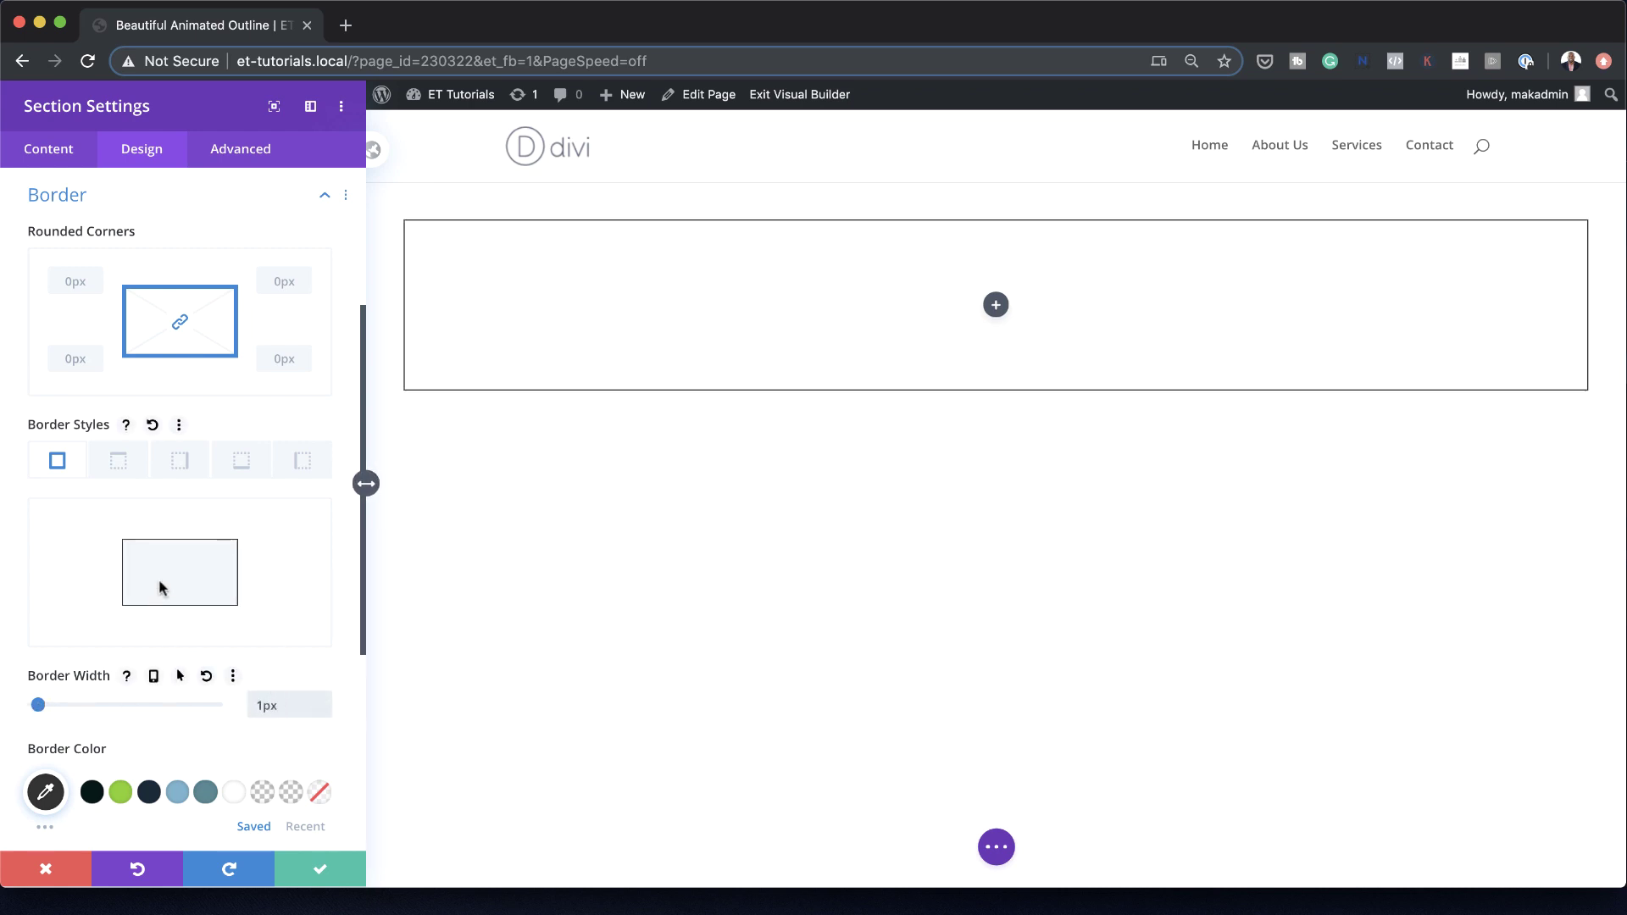
{"action": "left_click", "coordinate": [46, 792]}
{"action": "left_click_drag", "start_coordinate": [31, 313], "coordinate": [15, 424]}
{"action": "left_click", "coordinate": [13, 429]}
{"action": "scroll", "coordinate": [225, 617], "scroll_direction": "up", "scroll_amount": 5}
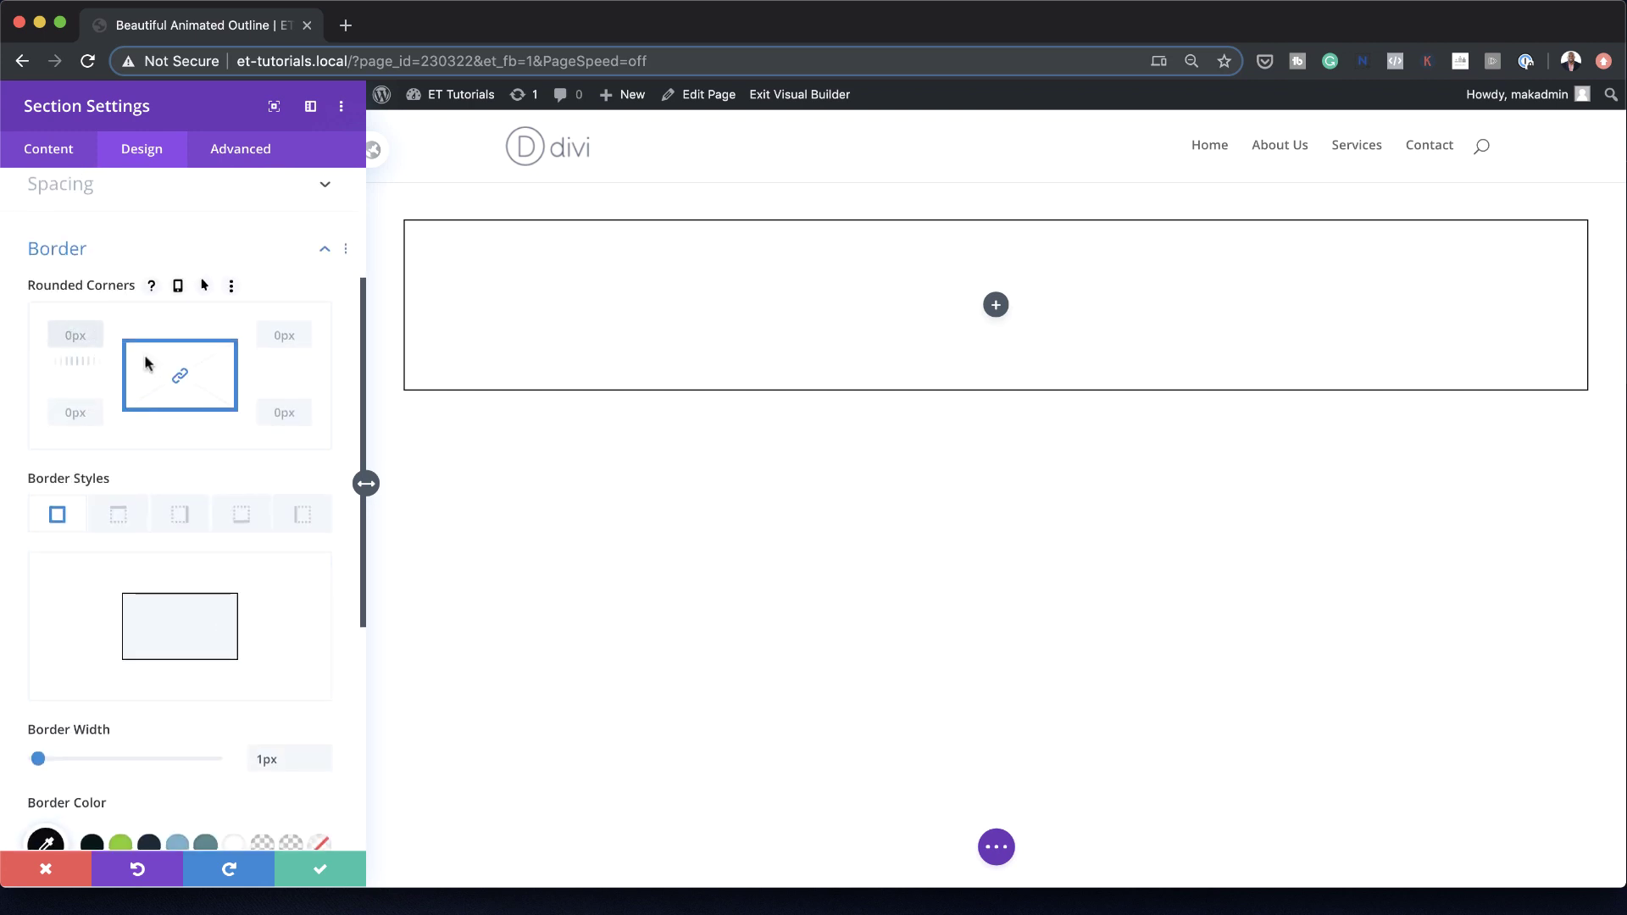
{"action": "type", "text": "2vw"}
{"action": "scroll", "coordinate": [271, 597], "scroll_direction": "down", "scroll_amount": 5}
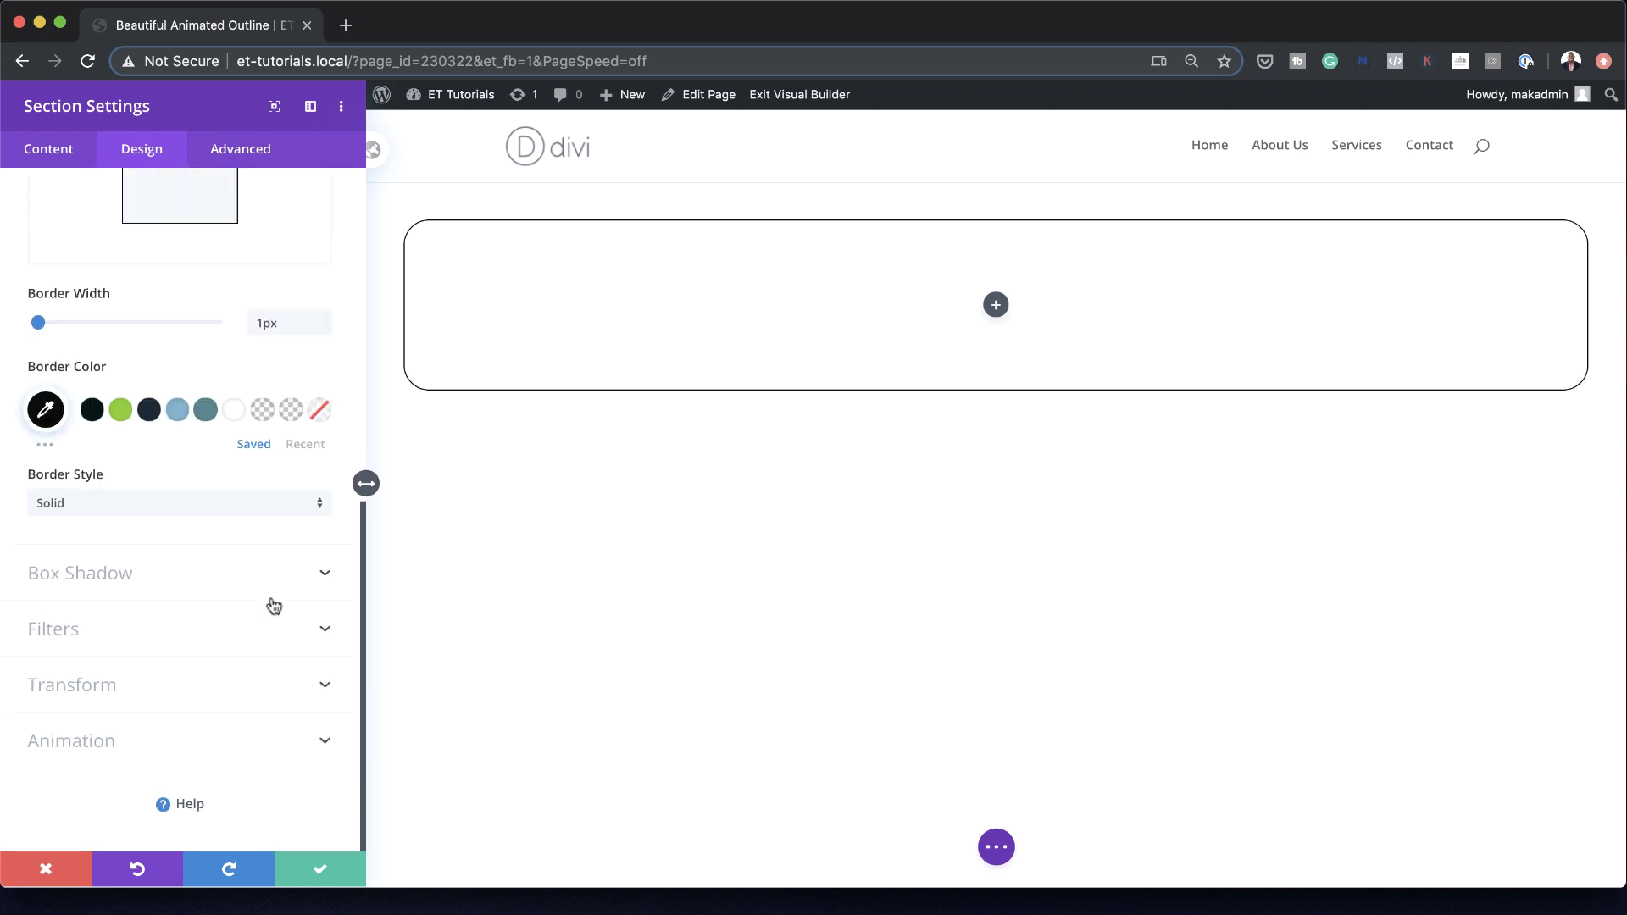
{"action": "left_click", "coordinate": [144, 739]}
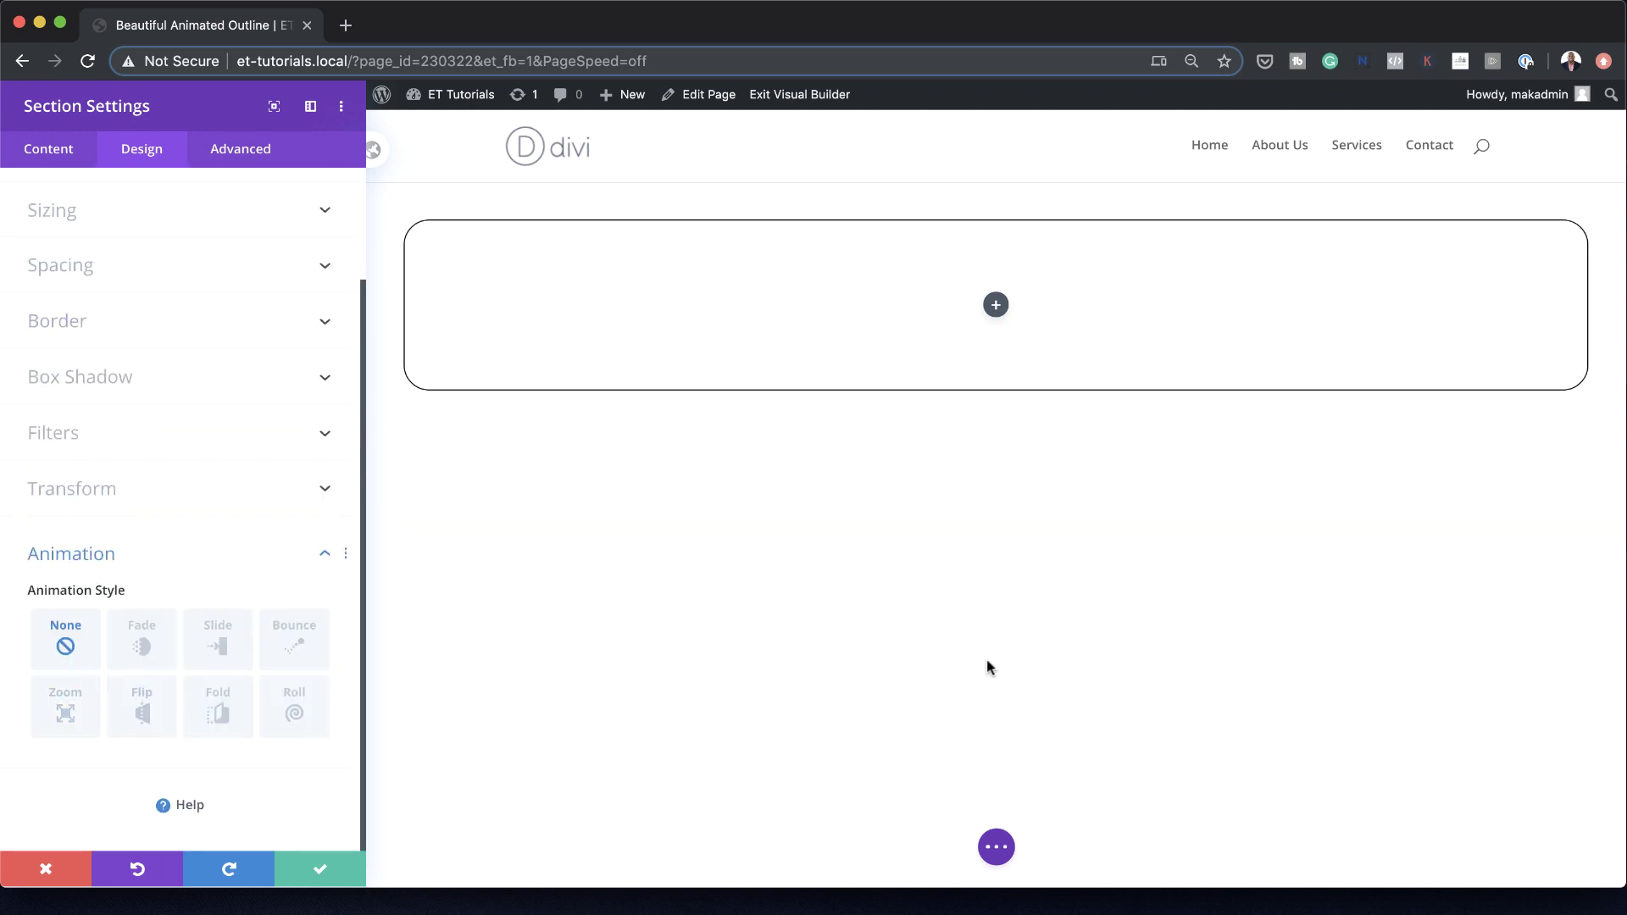
Apply a Slide animation with direction Down and 100% starting opacity
{"action": "left_click", "coordinate": [220, 646]}
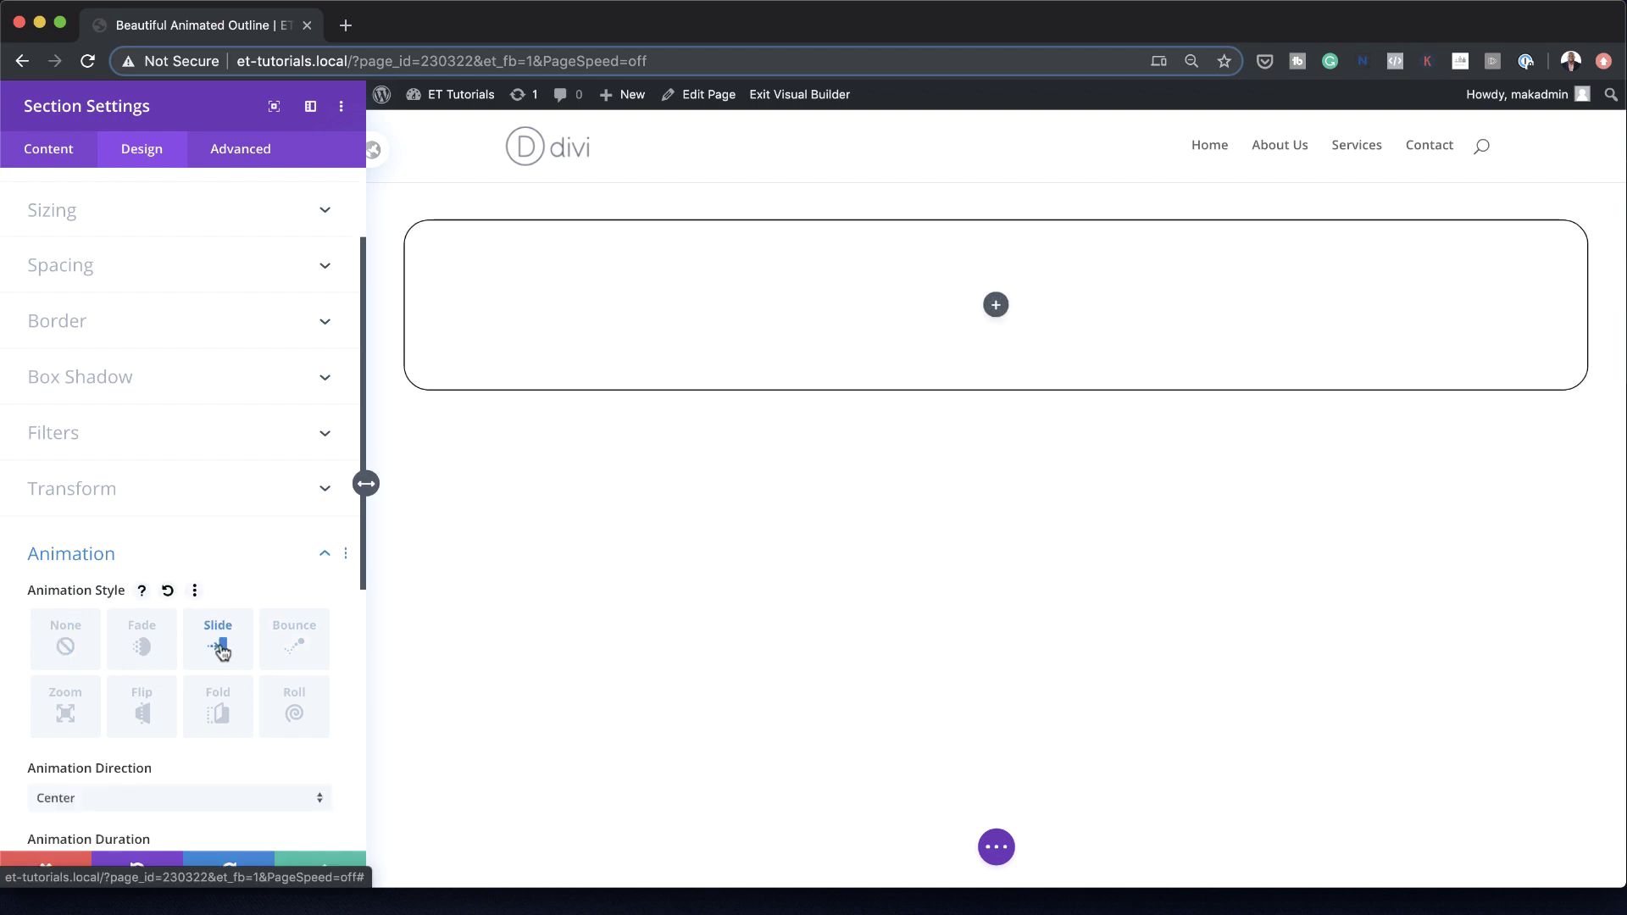
{"action": "scroll", "coordinate": [218, 657], "scroll_direction": "down", "scroll_amount": 4}
{"action": "left_click", "coordinate": [212, 659]}
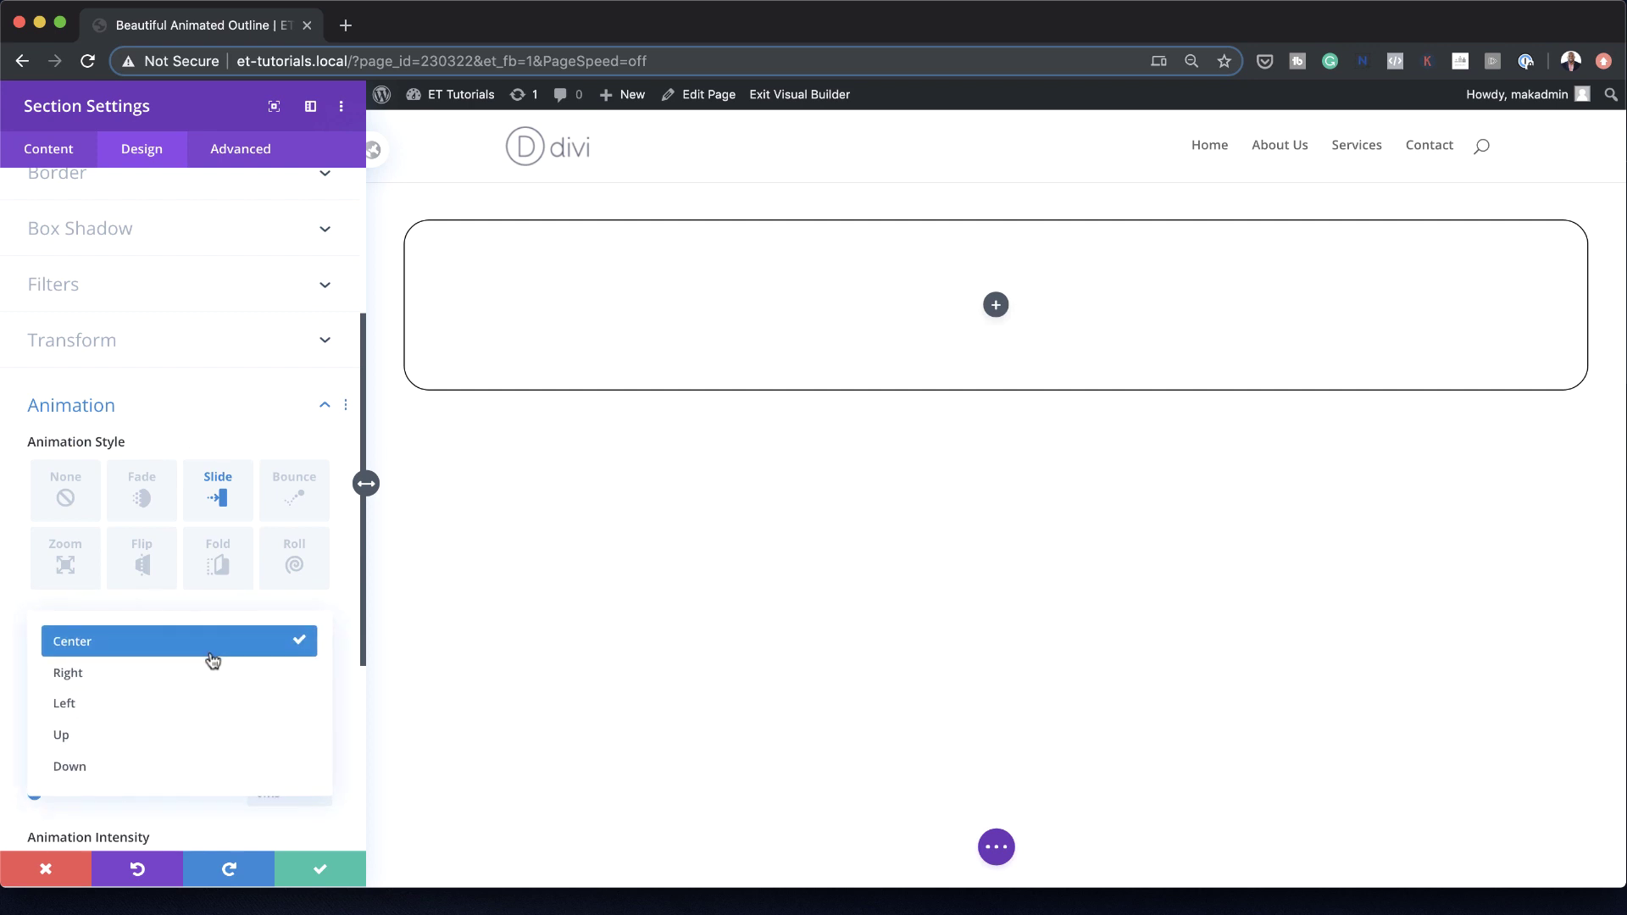
{"action": "left_click", "coordinate": [211, 766]}
{"action": "scroll", "coordinate": [212, 756], "scroll_direction": "down", "scroll_amount": 4}
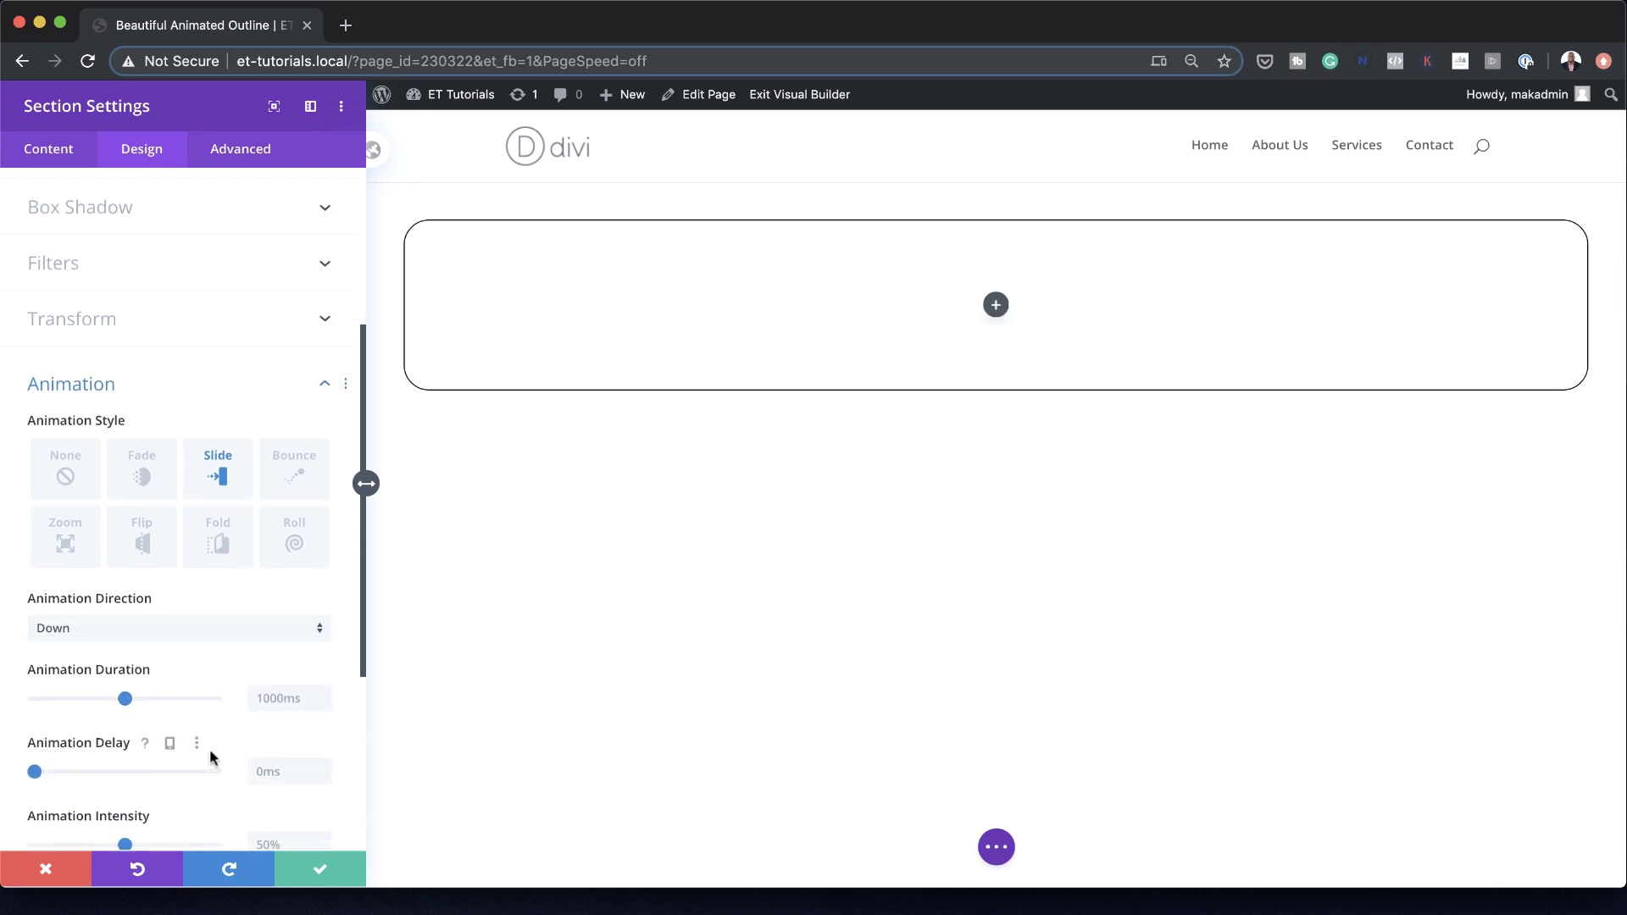
{"action": "scroll", "coordinate": [210, 750], "scroll_direction": "down", "scroll_amount": 2}
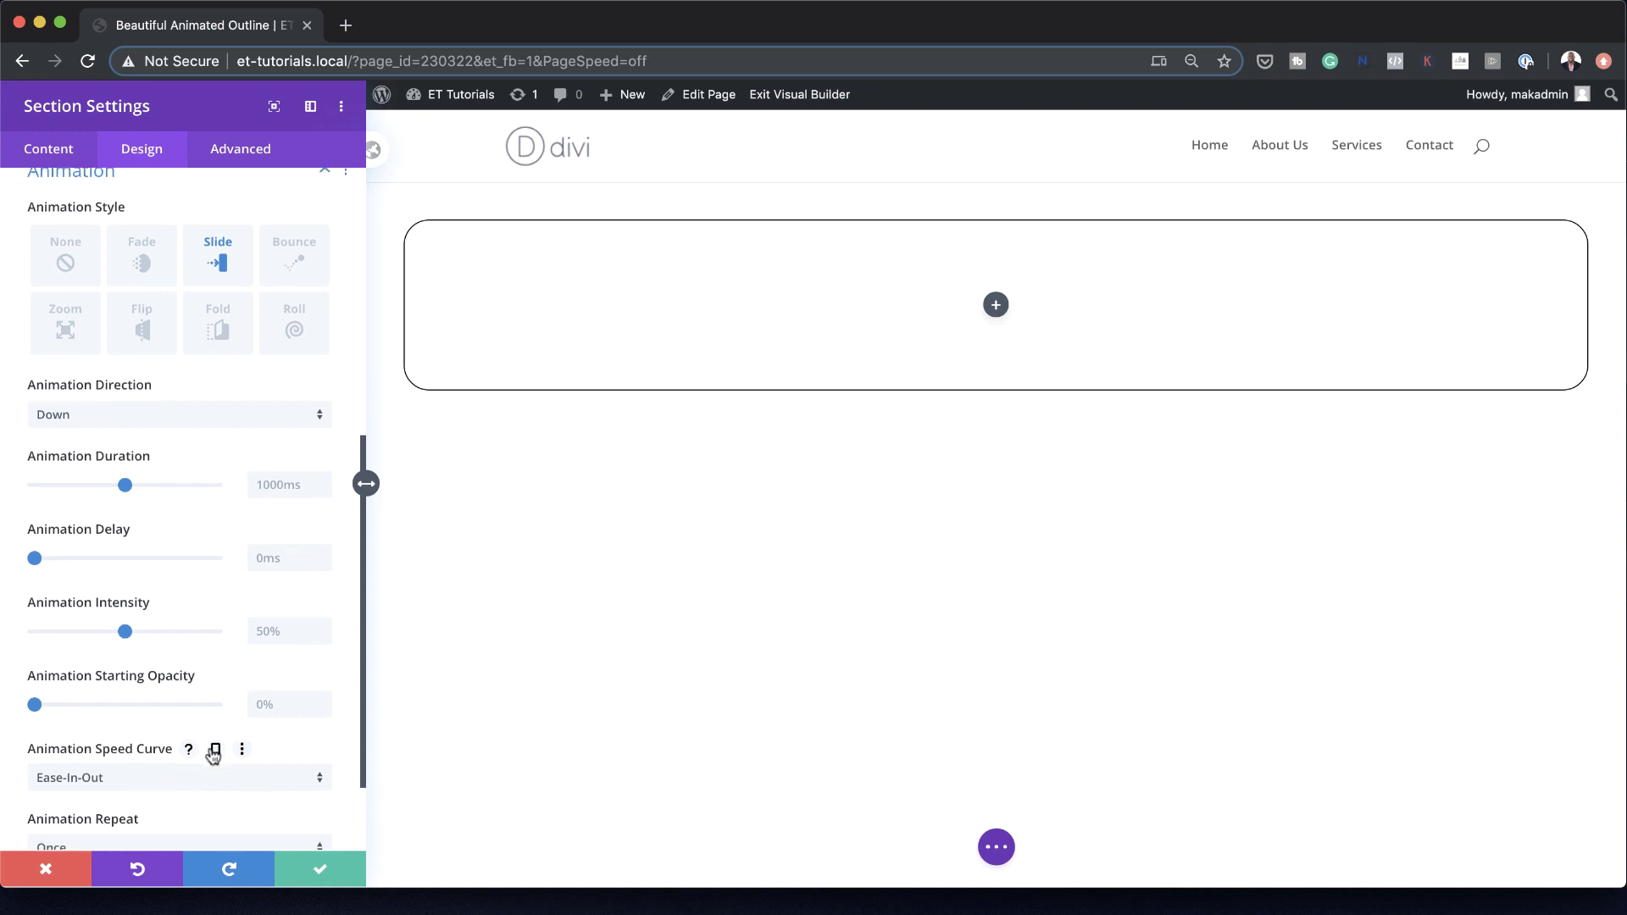
{"action": "left_click", "coordinate": [268, 693]}
{"action": "type", "text": "100"}
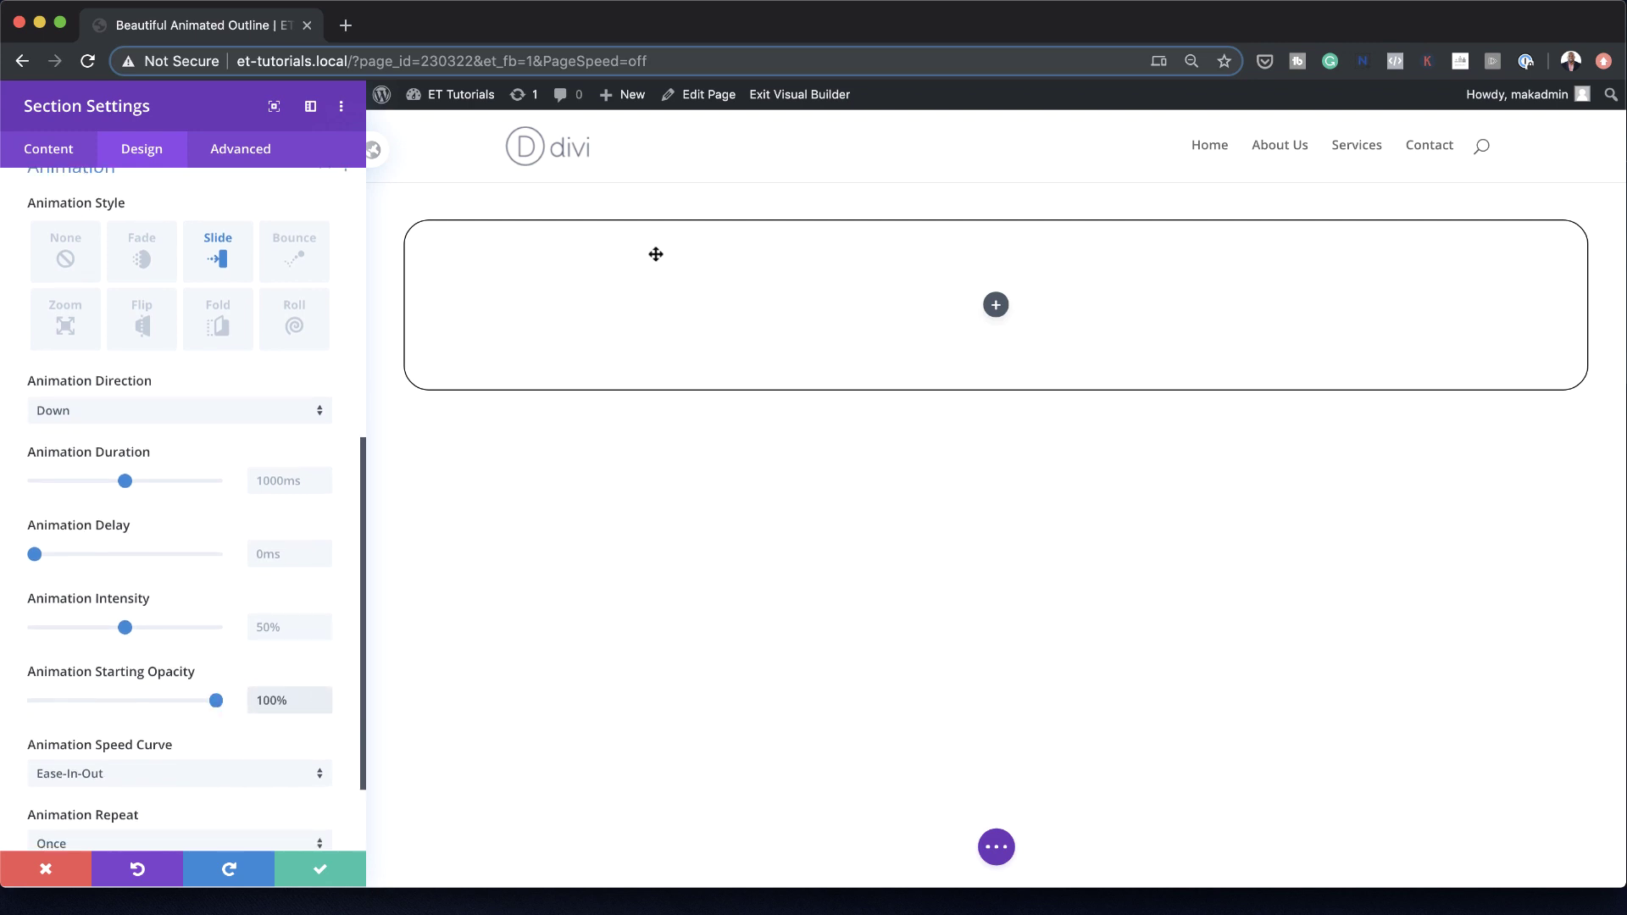
Set the section's horizontal and vertical overflow to Hidden
{"action": "left_click", "coordinate": [250, 154]}
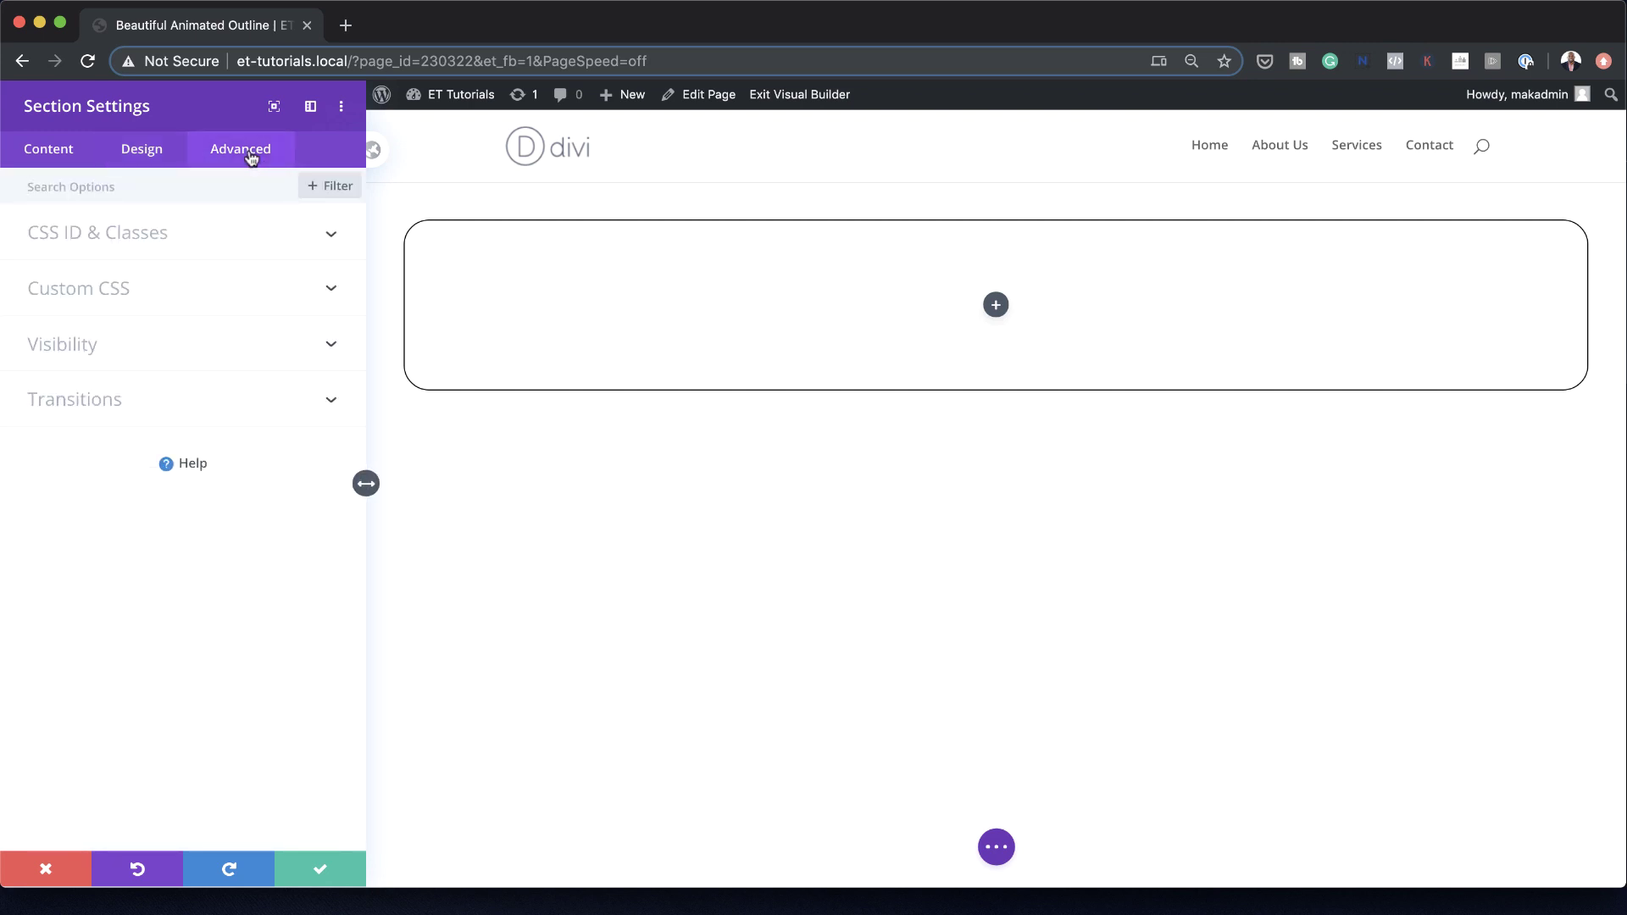
{"action": "left_click", "coordinate": [112, 345]}
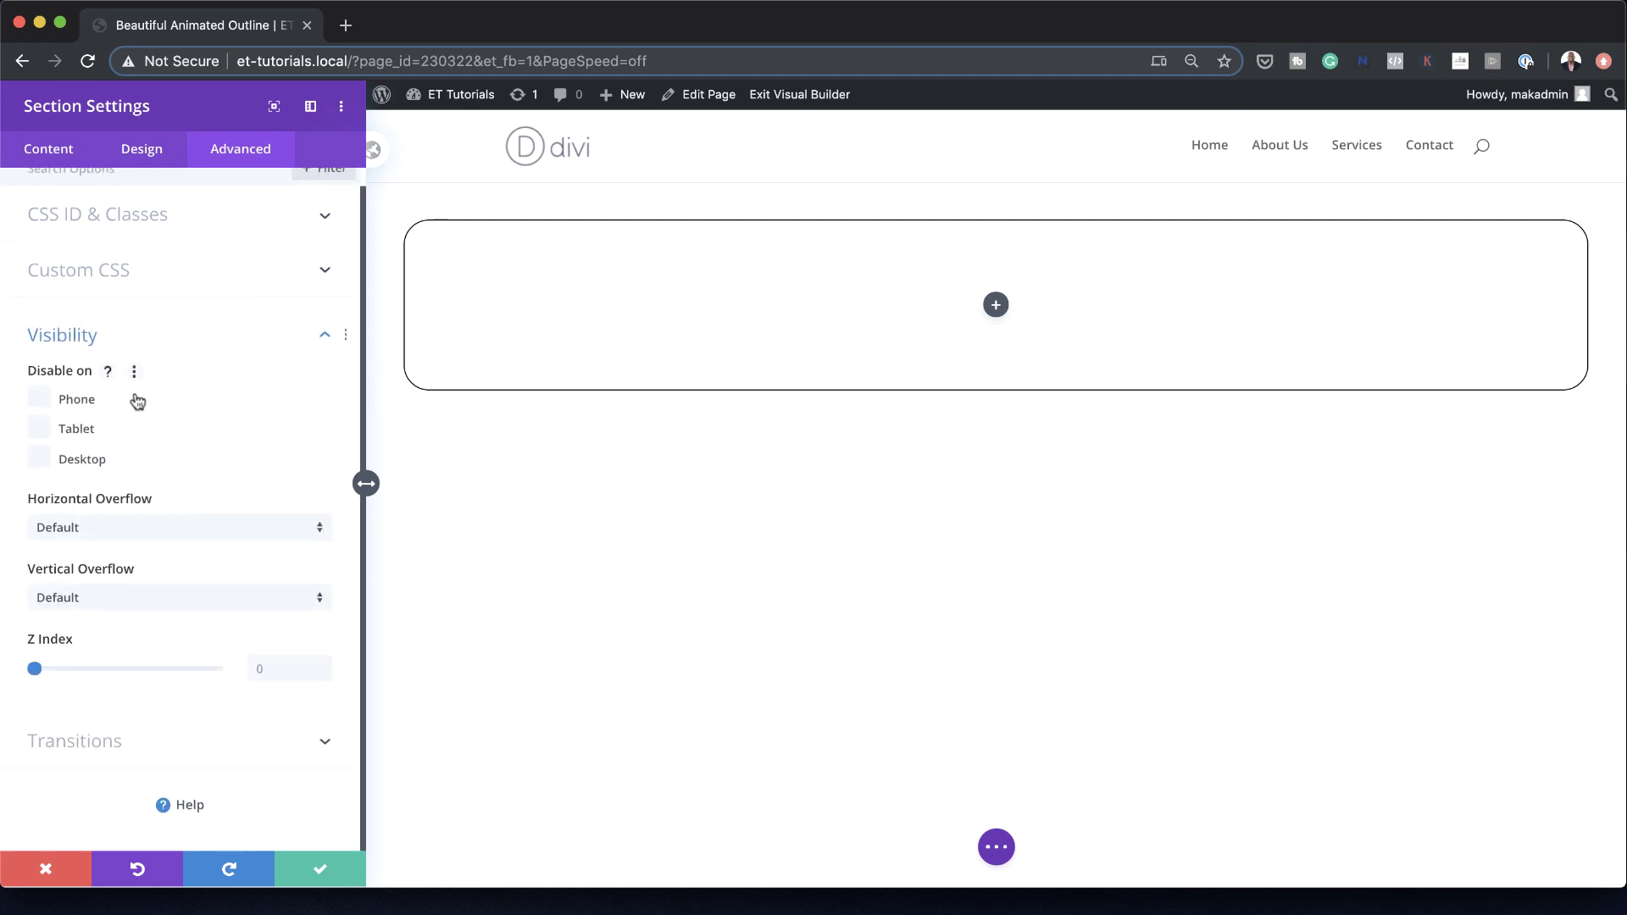
{"action": "left_click", "coordinate": [106, 527]}
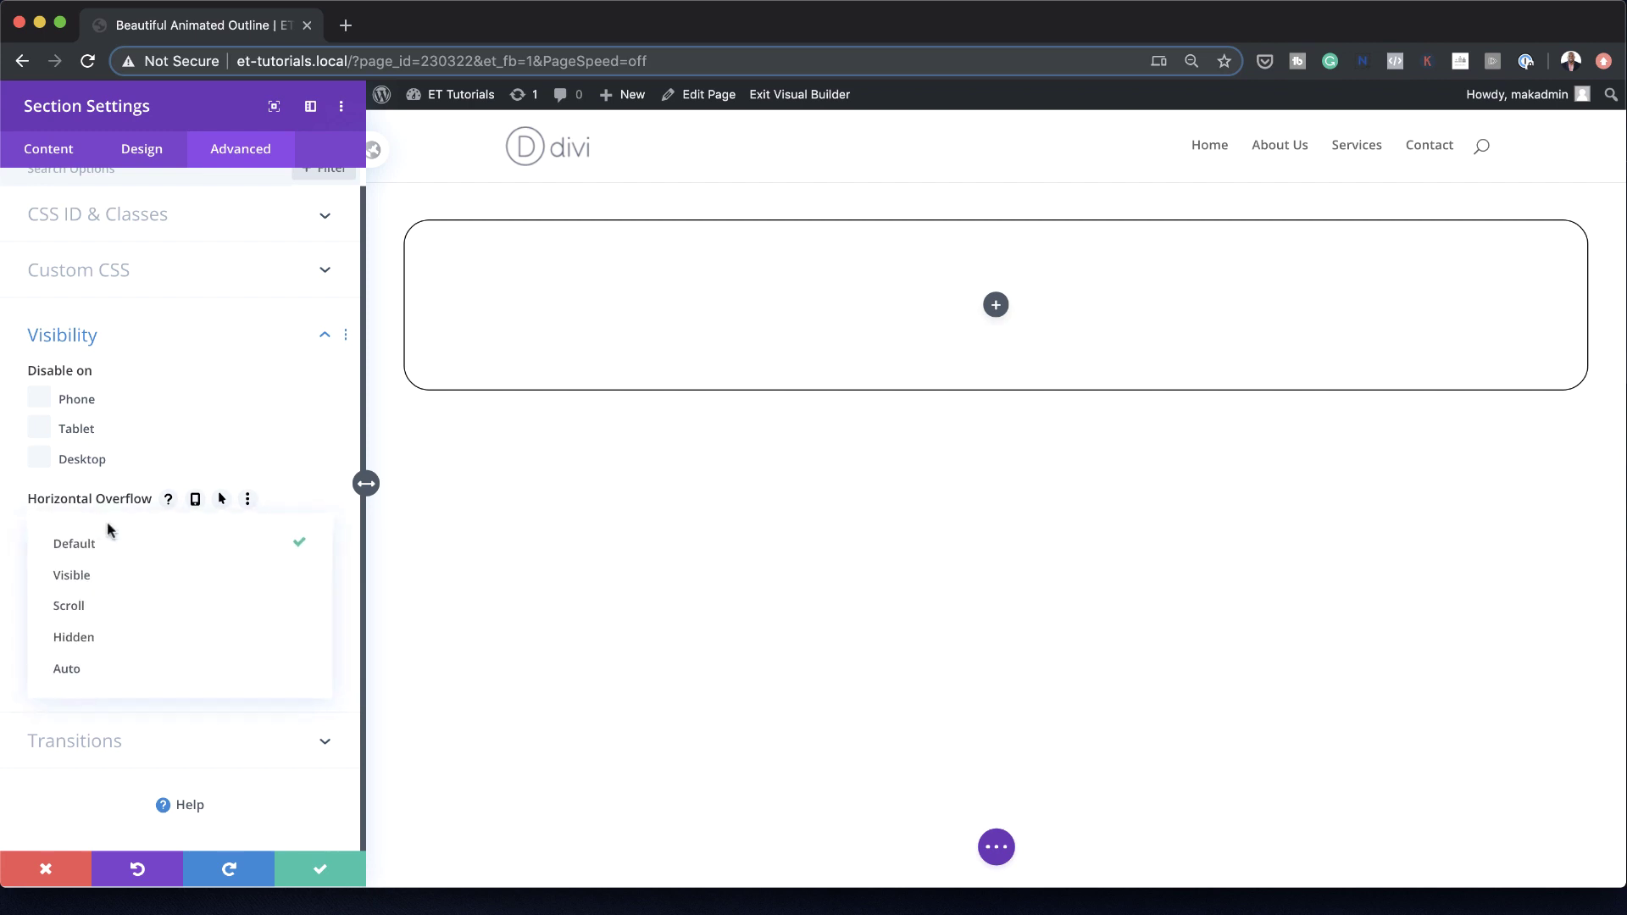
{"action": "left_click", "coordinate": [117, 637]}
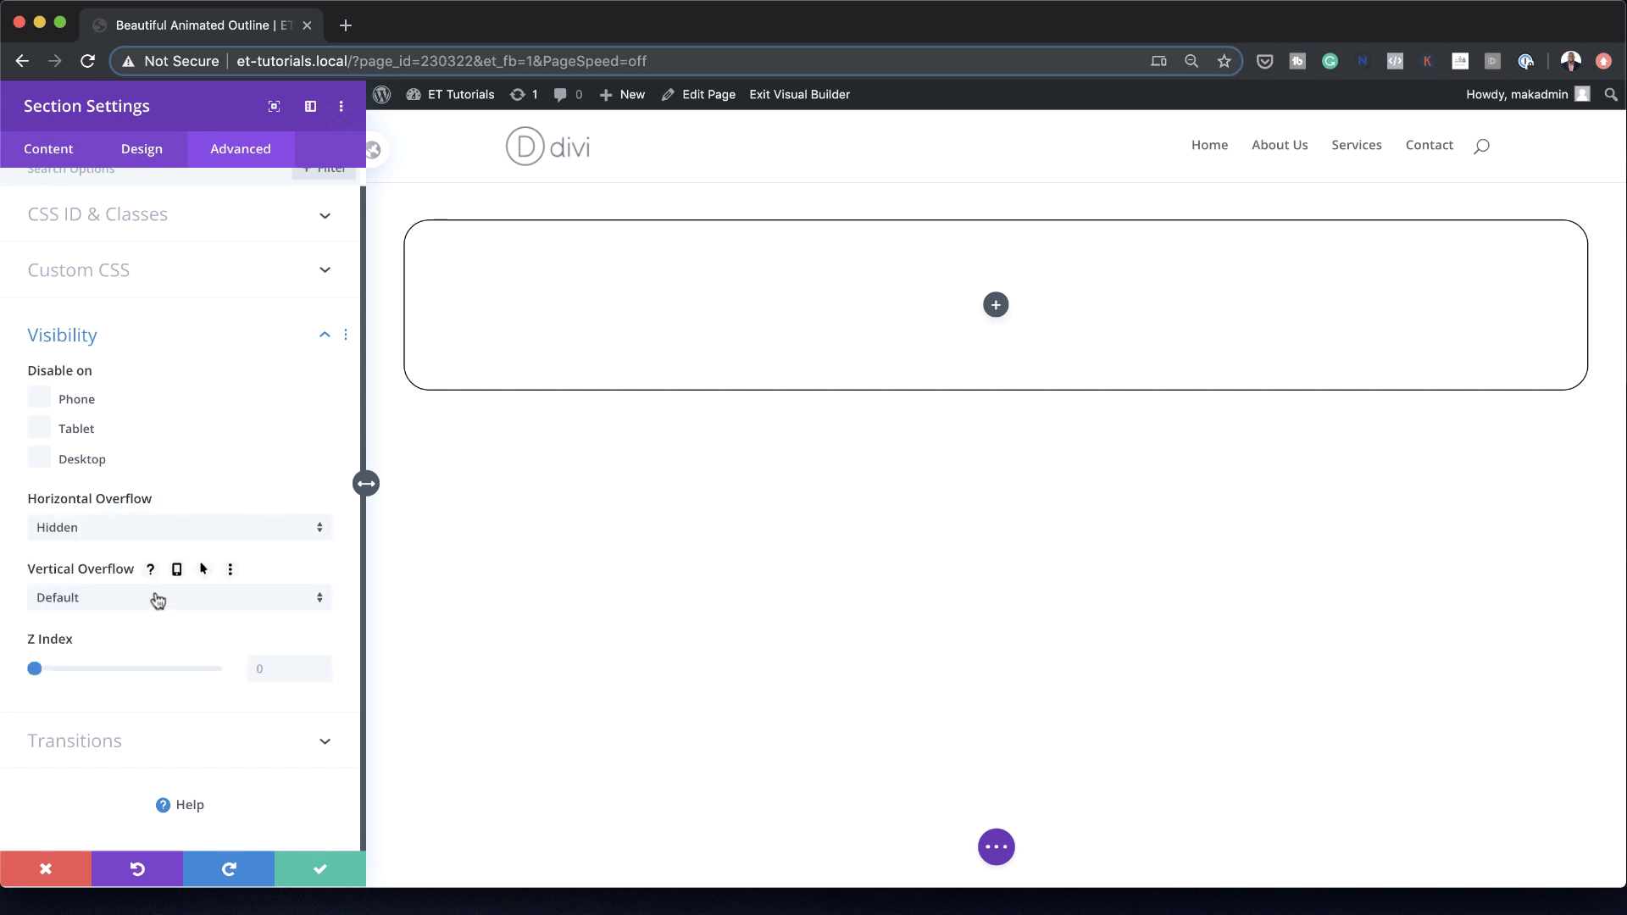
{"action": "left_click", "coordinate": [158, 599]}
{"action": "left_click", "coordinate": [162, 705]}
Save the section settings and change the row to a two equal-column layout
{"action": "left_click", "coordinate": [322, 870]}
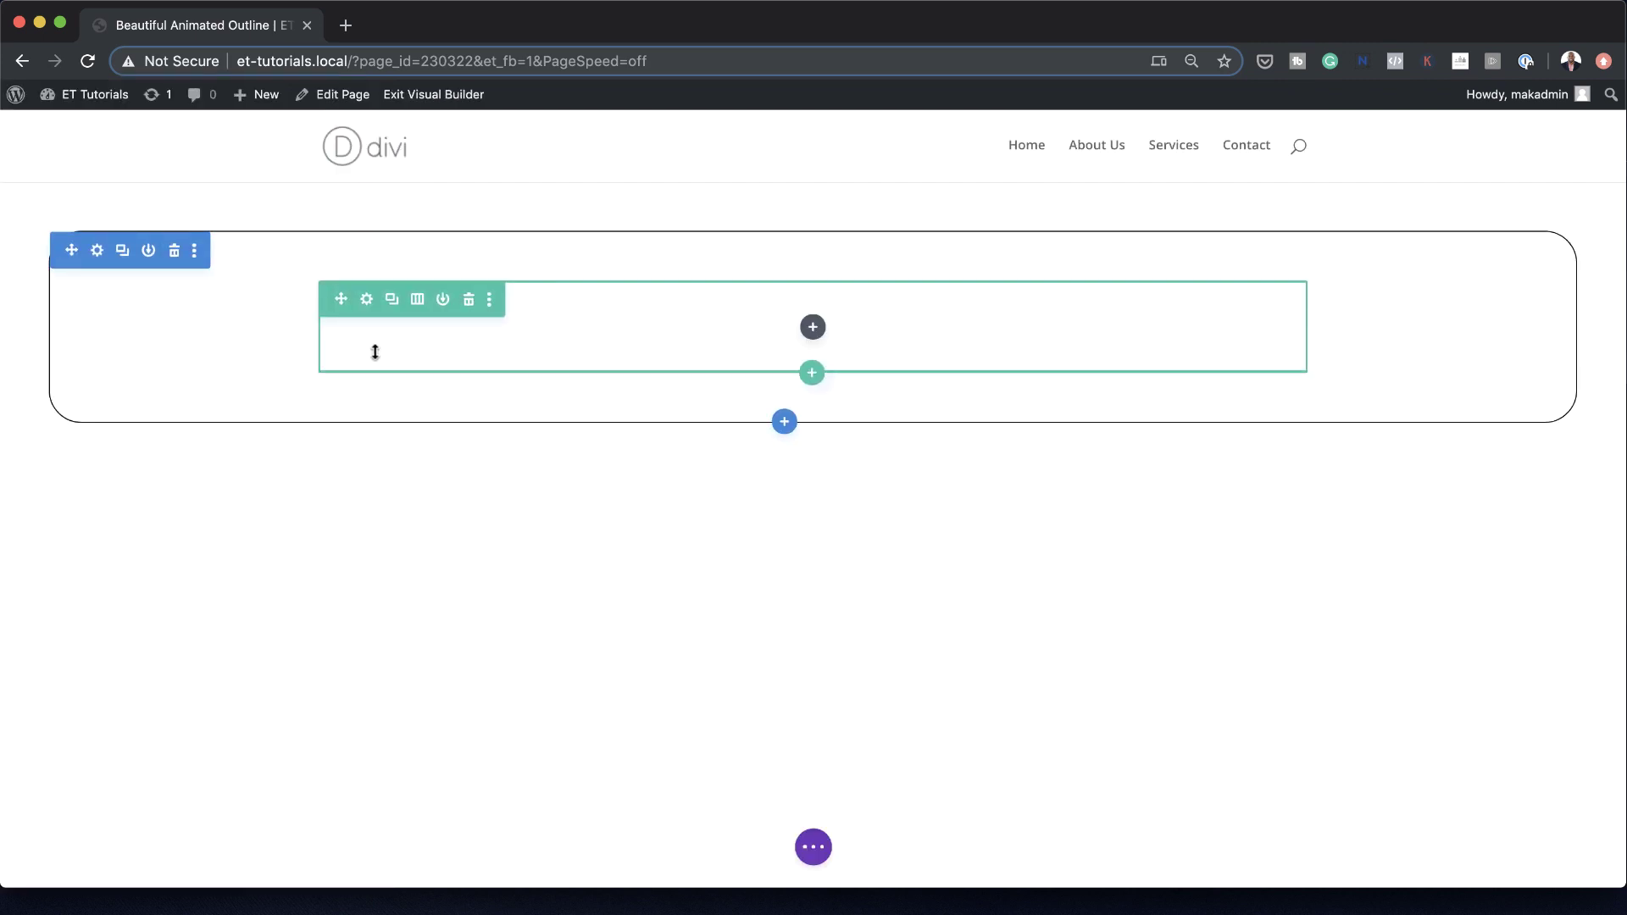
{"action": "left_click", "coordinate": [417, 298]}
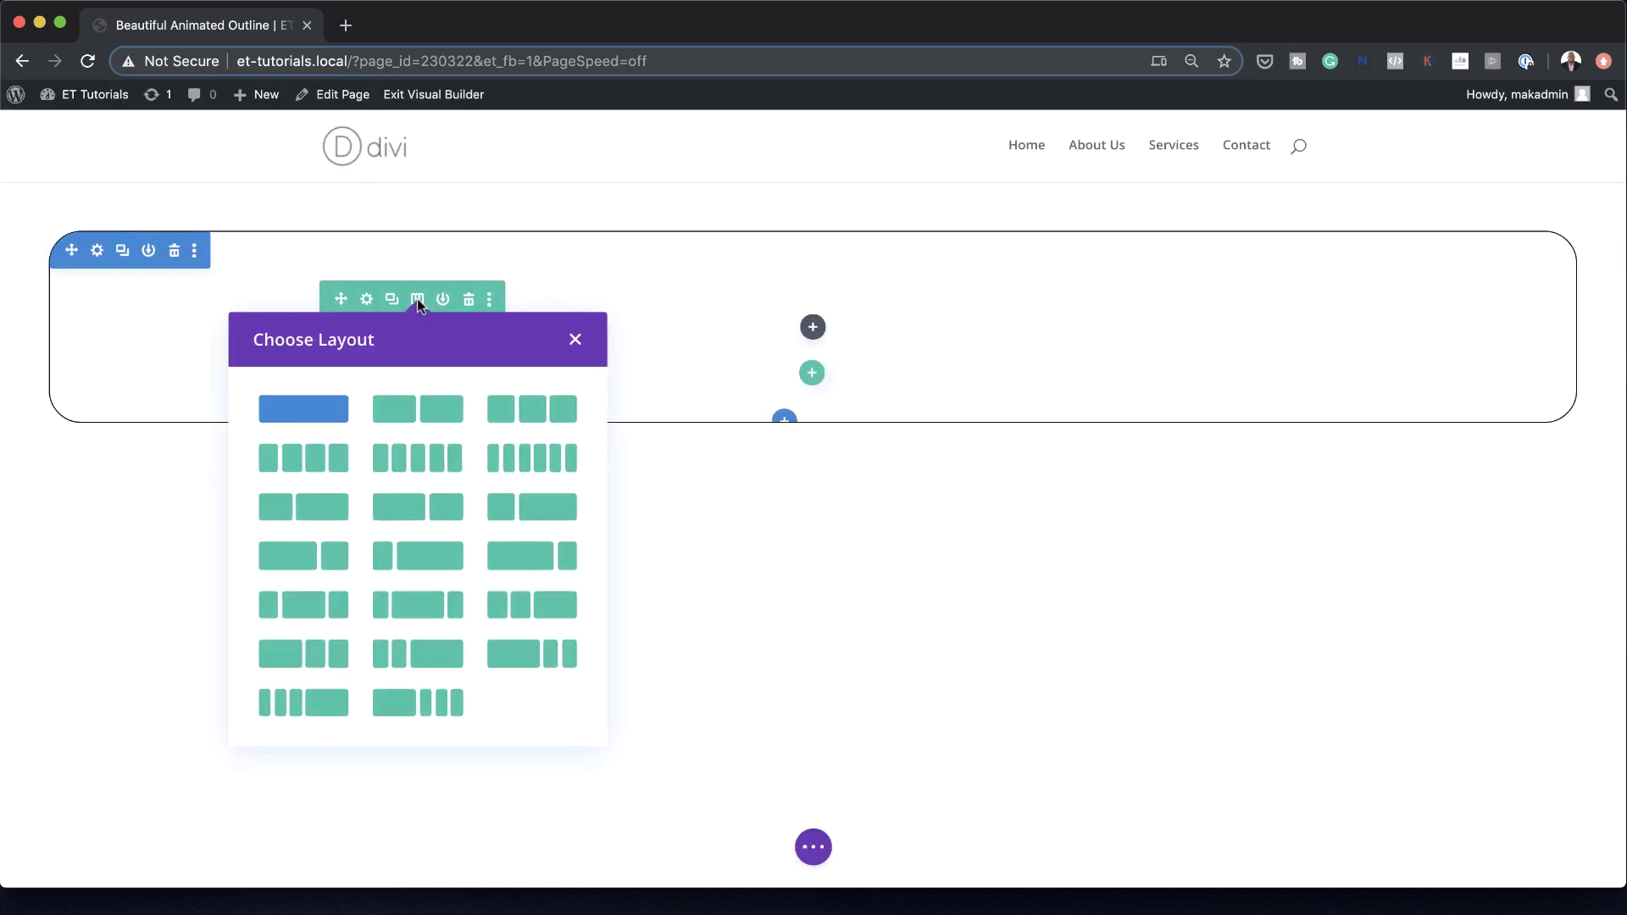
{"action": "left_click", "coordinate": [429, 418]}
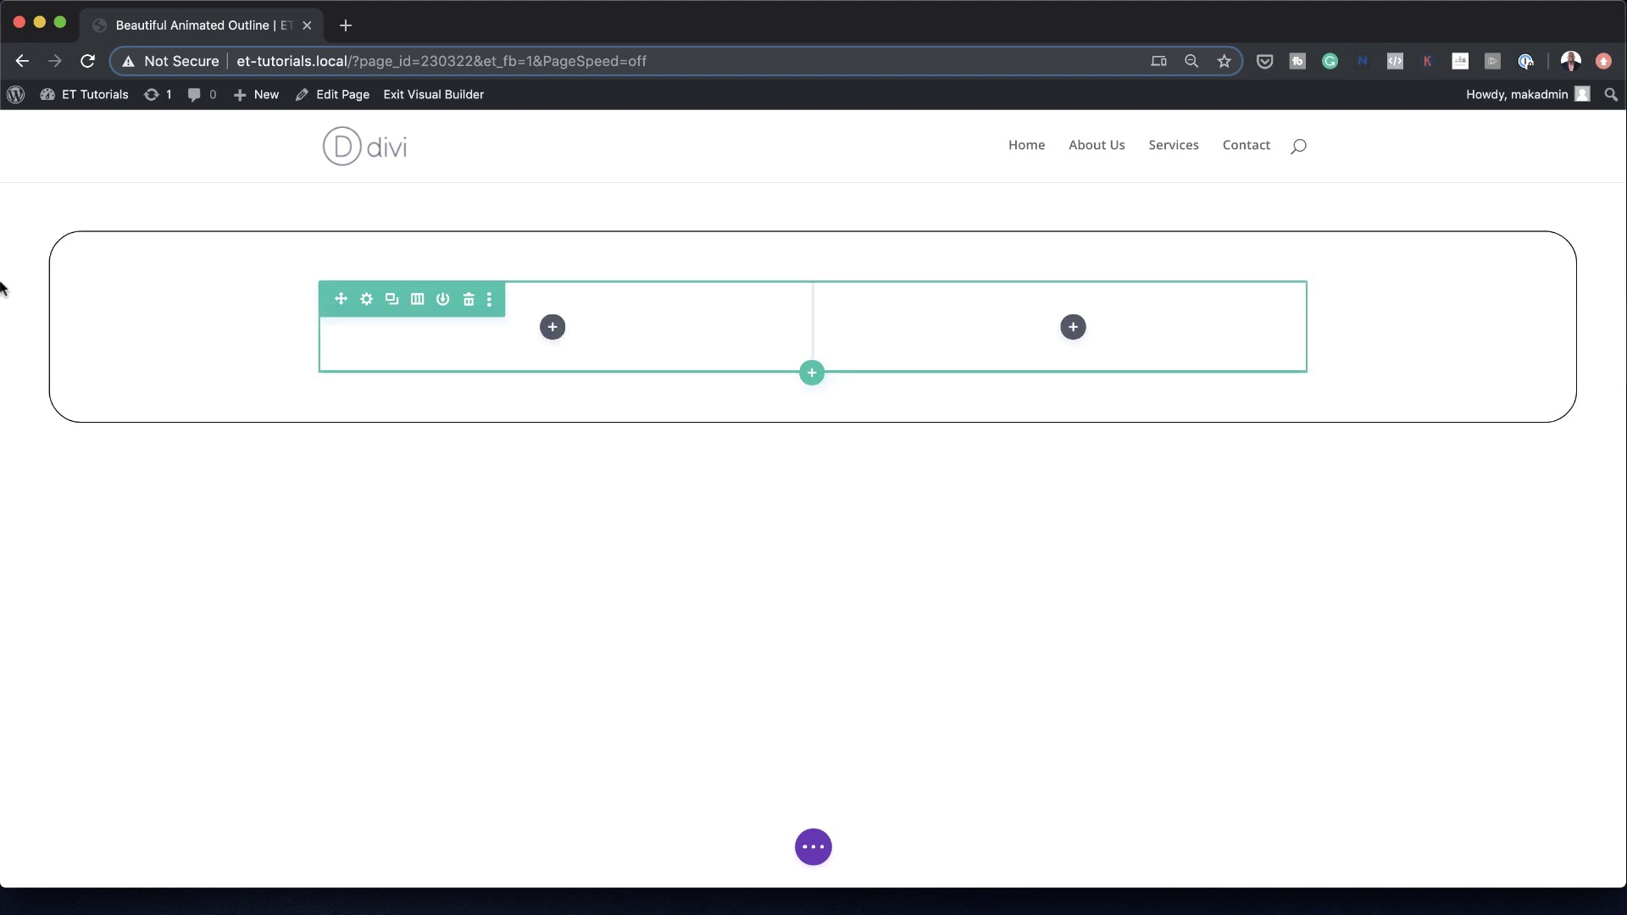
{"action": "left_click", "coordinate": [367, 302]}
Enable custom gutter width 2, and set row width 94% and max width 100%
{"action": "left_click", "coordinate": [149, 149]}
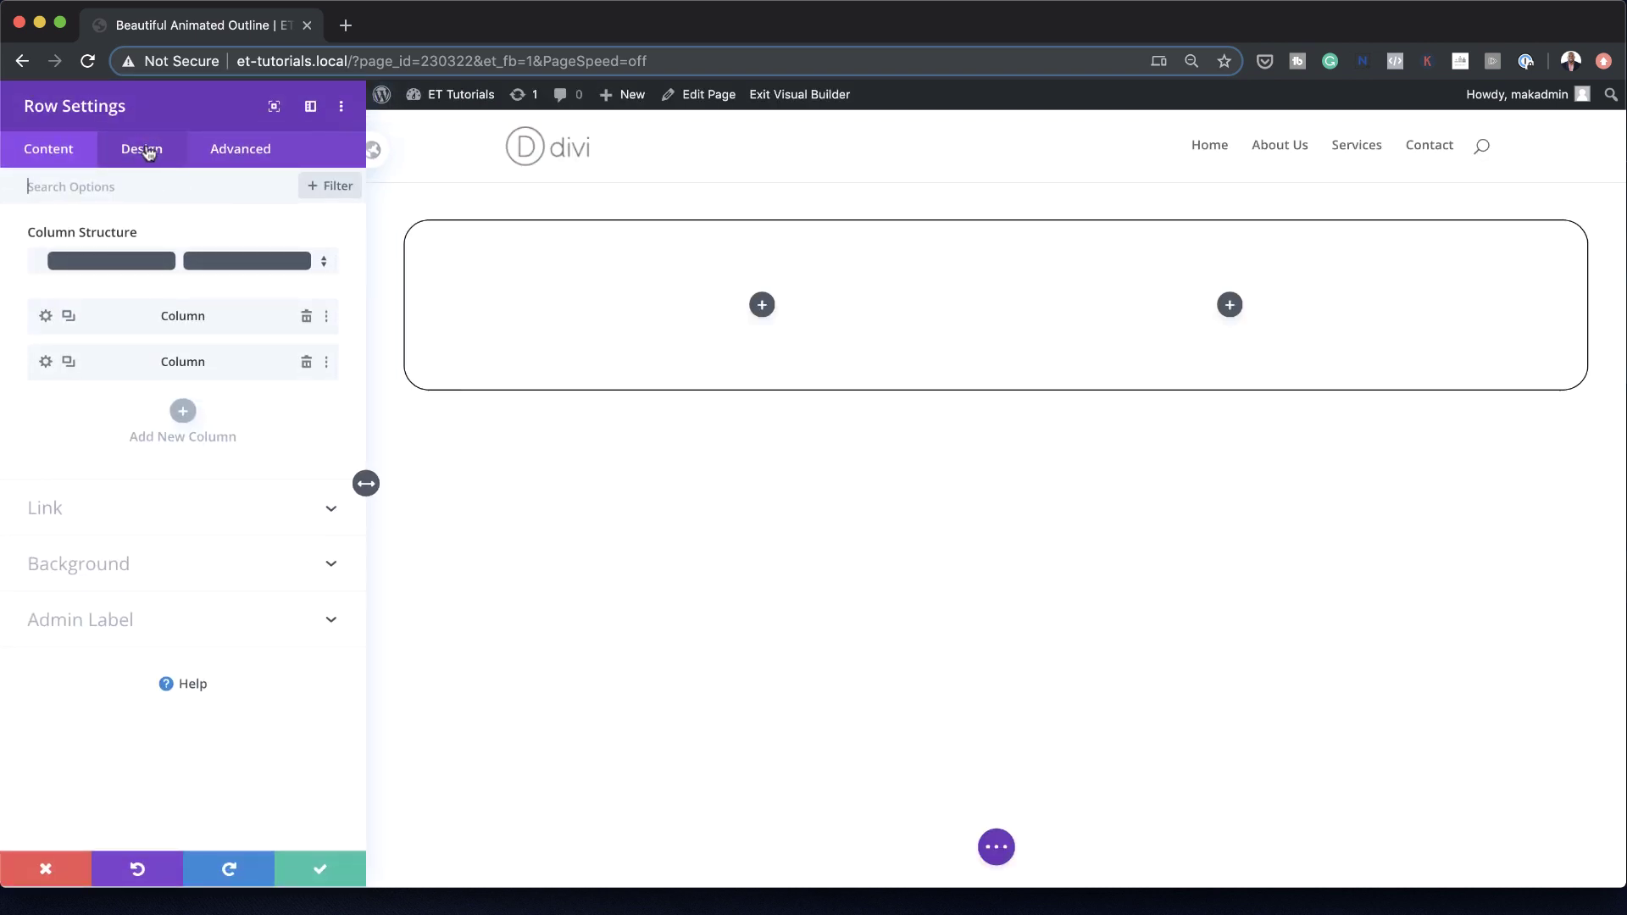
{"action": "left_click", "coordinate": [86, 249]}
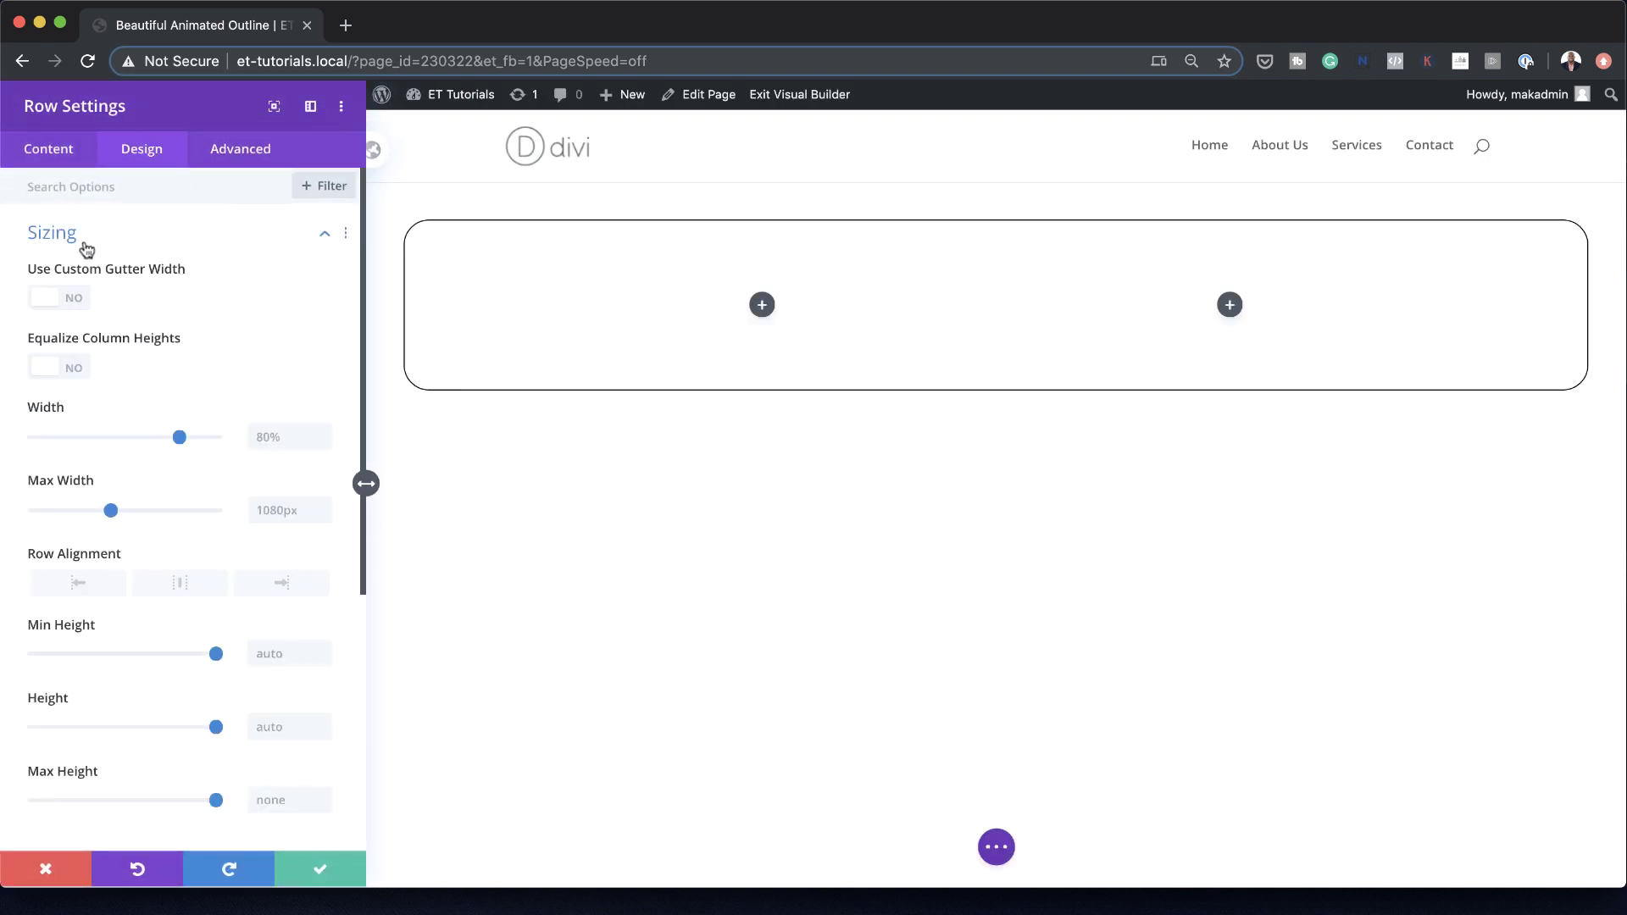
{"action": "left_click", "coordinate": [82, 298]}
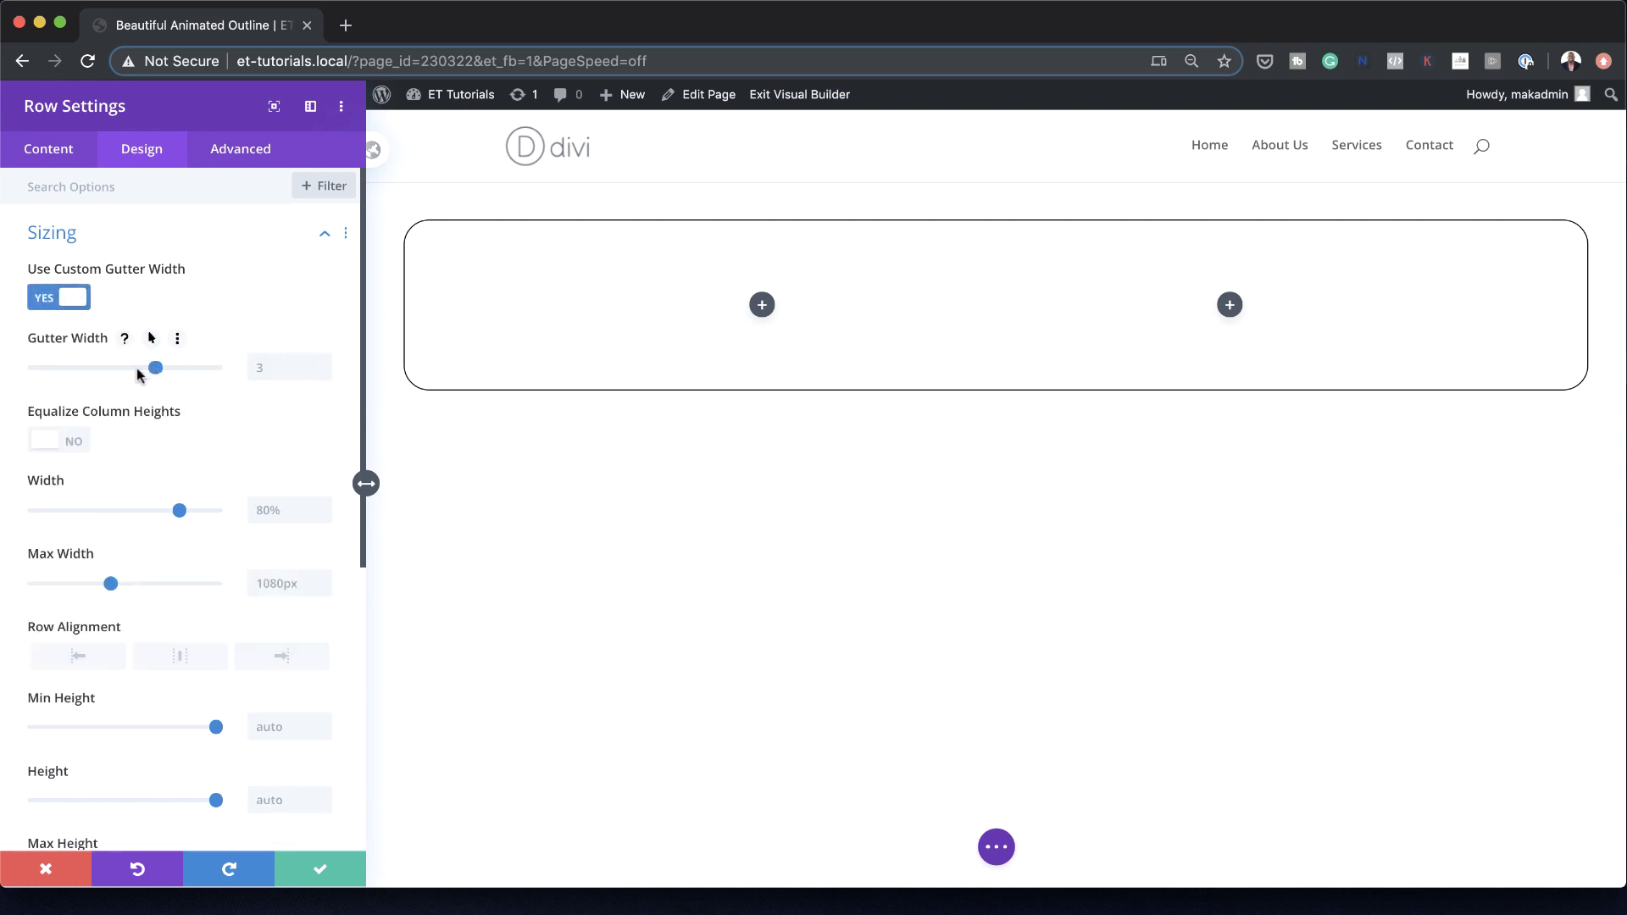
{"action": "left_click_drag", "start_coordinate": [150, 369], "coordinate": [118, 373]}
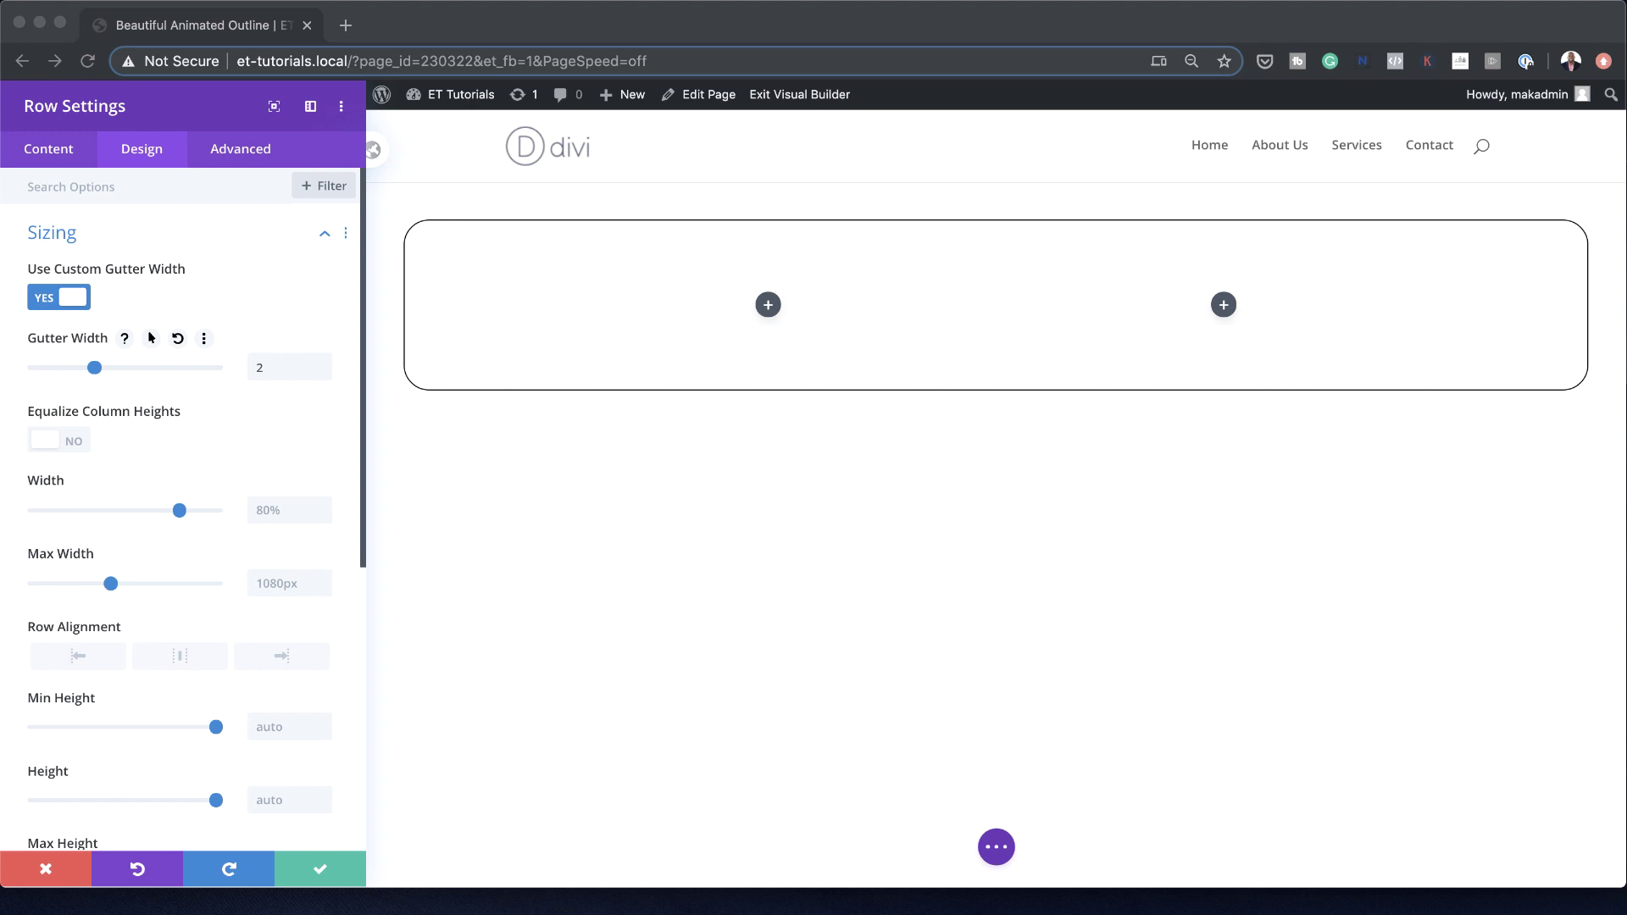
{"action": "left_click", "coordinate": [277, 509]}
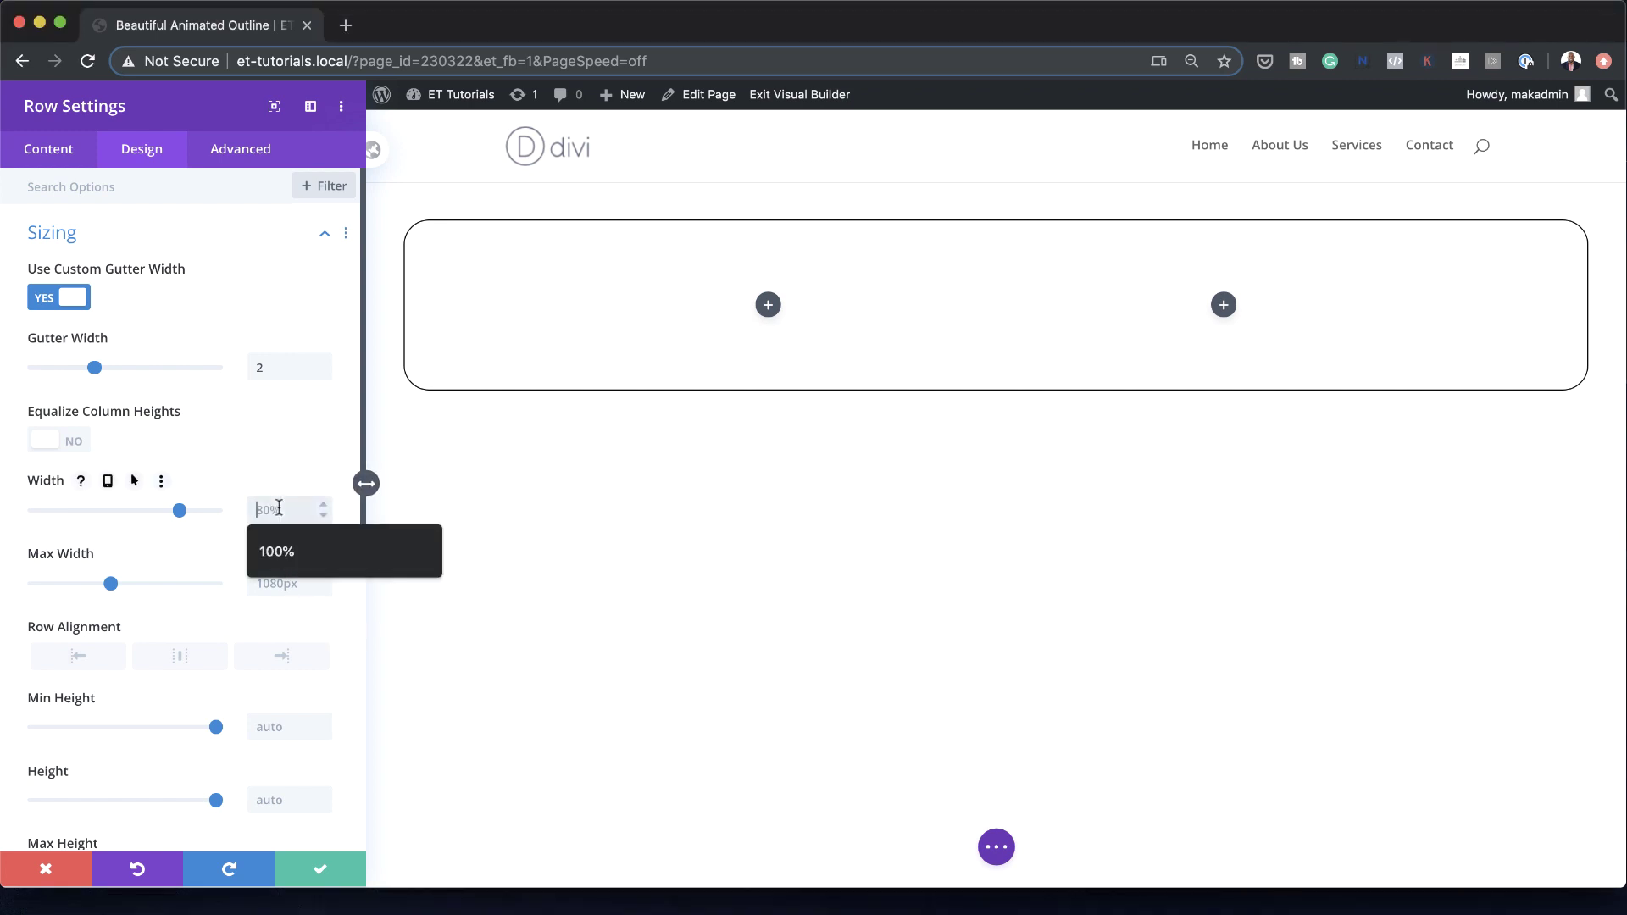
{"action": "type", "text": "94%"}
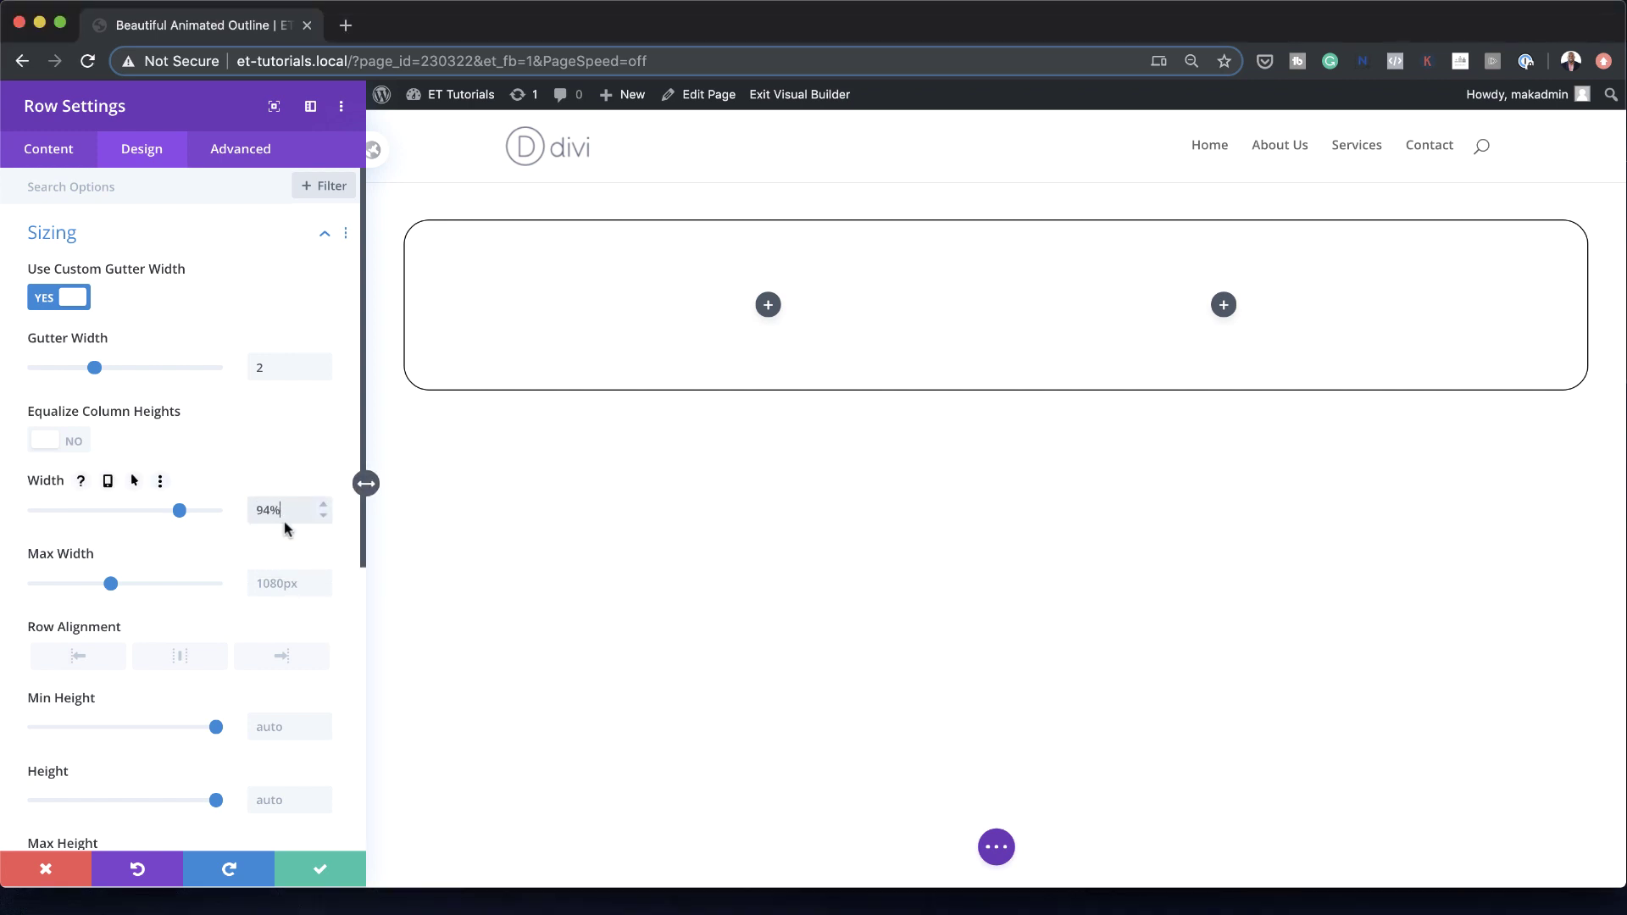
{"action": "left_click", "coordinate": [283, 583]}
{"action": "left_click", "coordinate": [312, 627]}
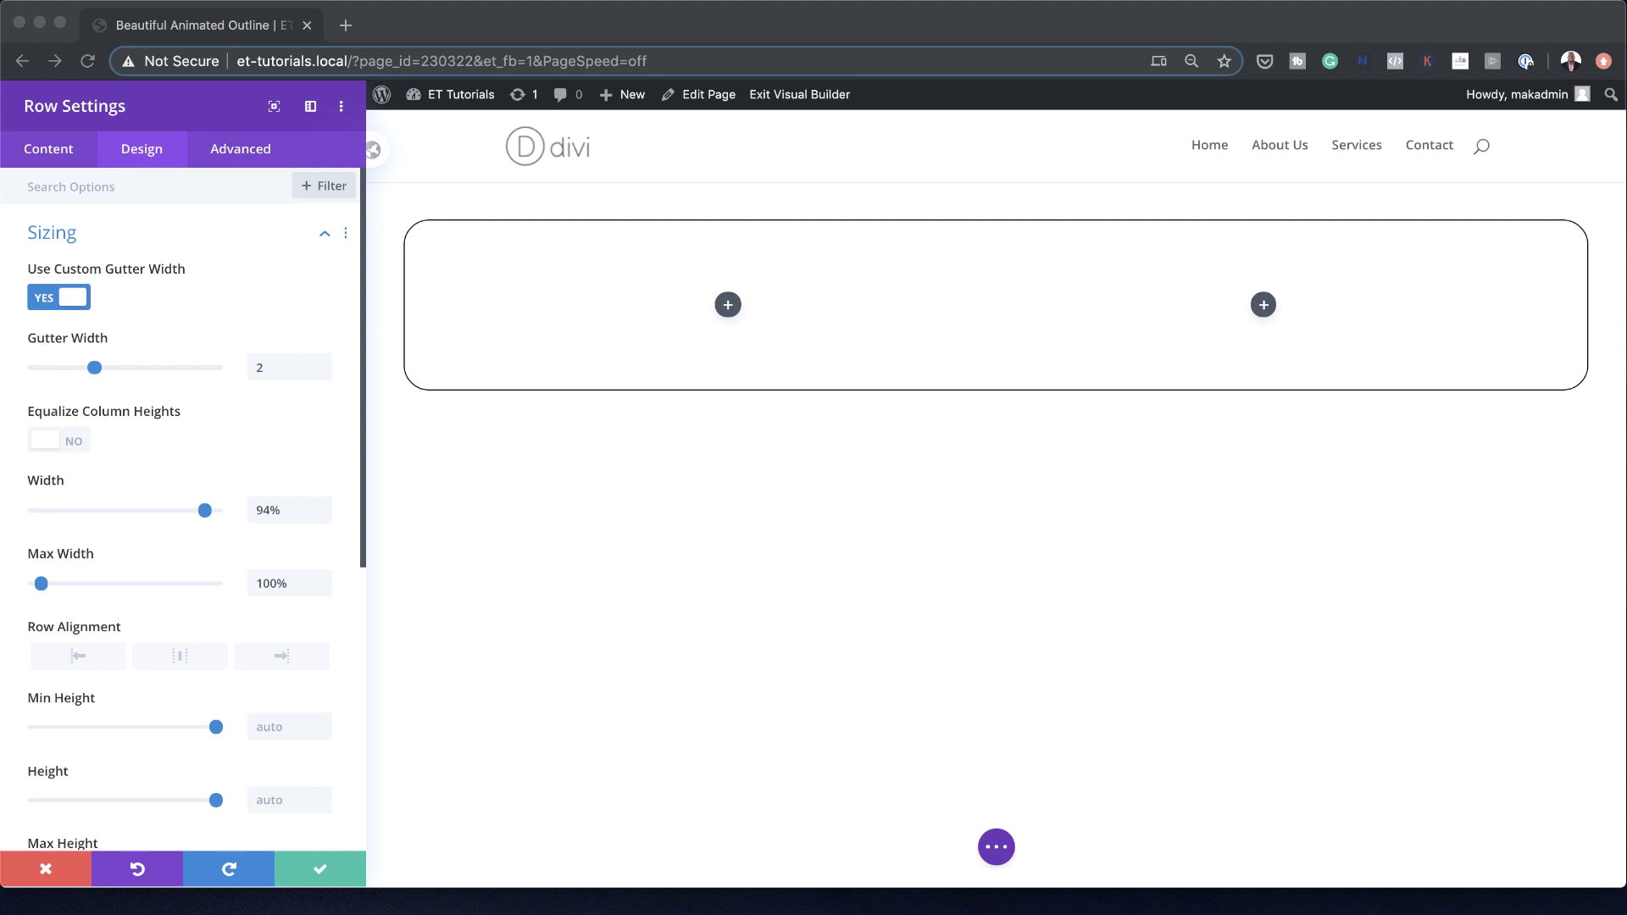
Give the two-column row 3vw padding on top, bottom, left and right
{"action": "scroll", "coordinate": [279, 762], "scroll_direction": "down", "scroll_amount": 6}
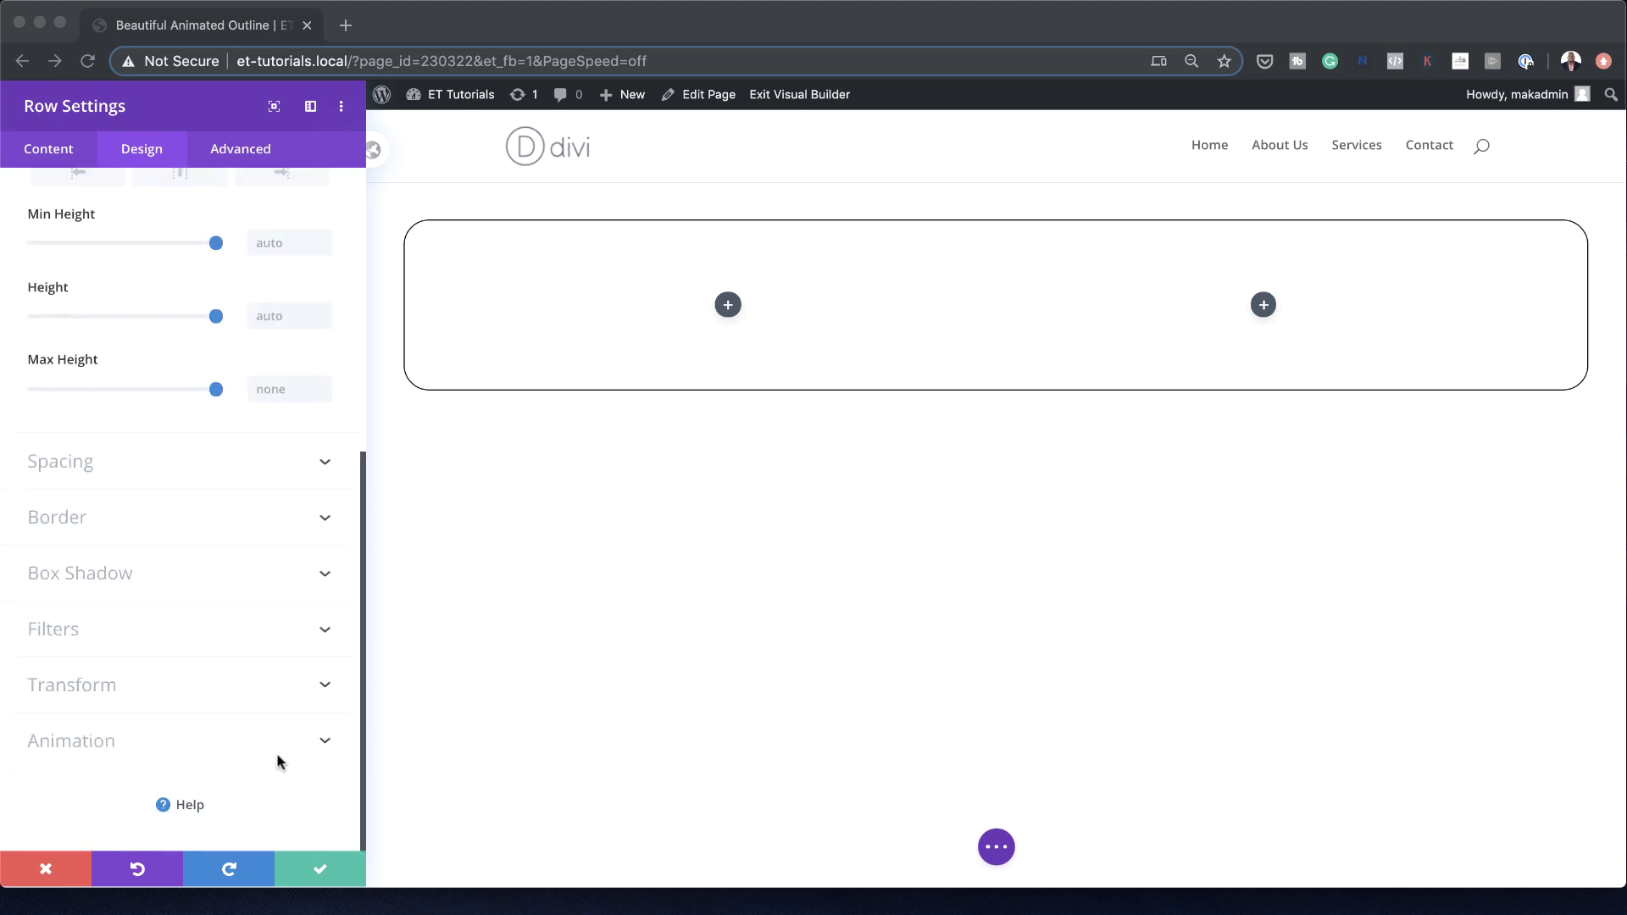
{"action": "left_click", "coordinate": [92, 467]}
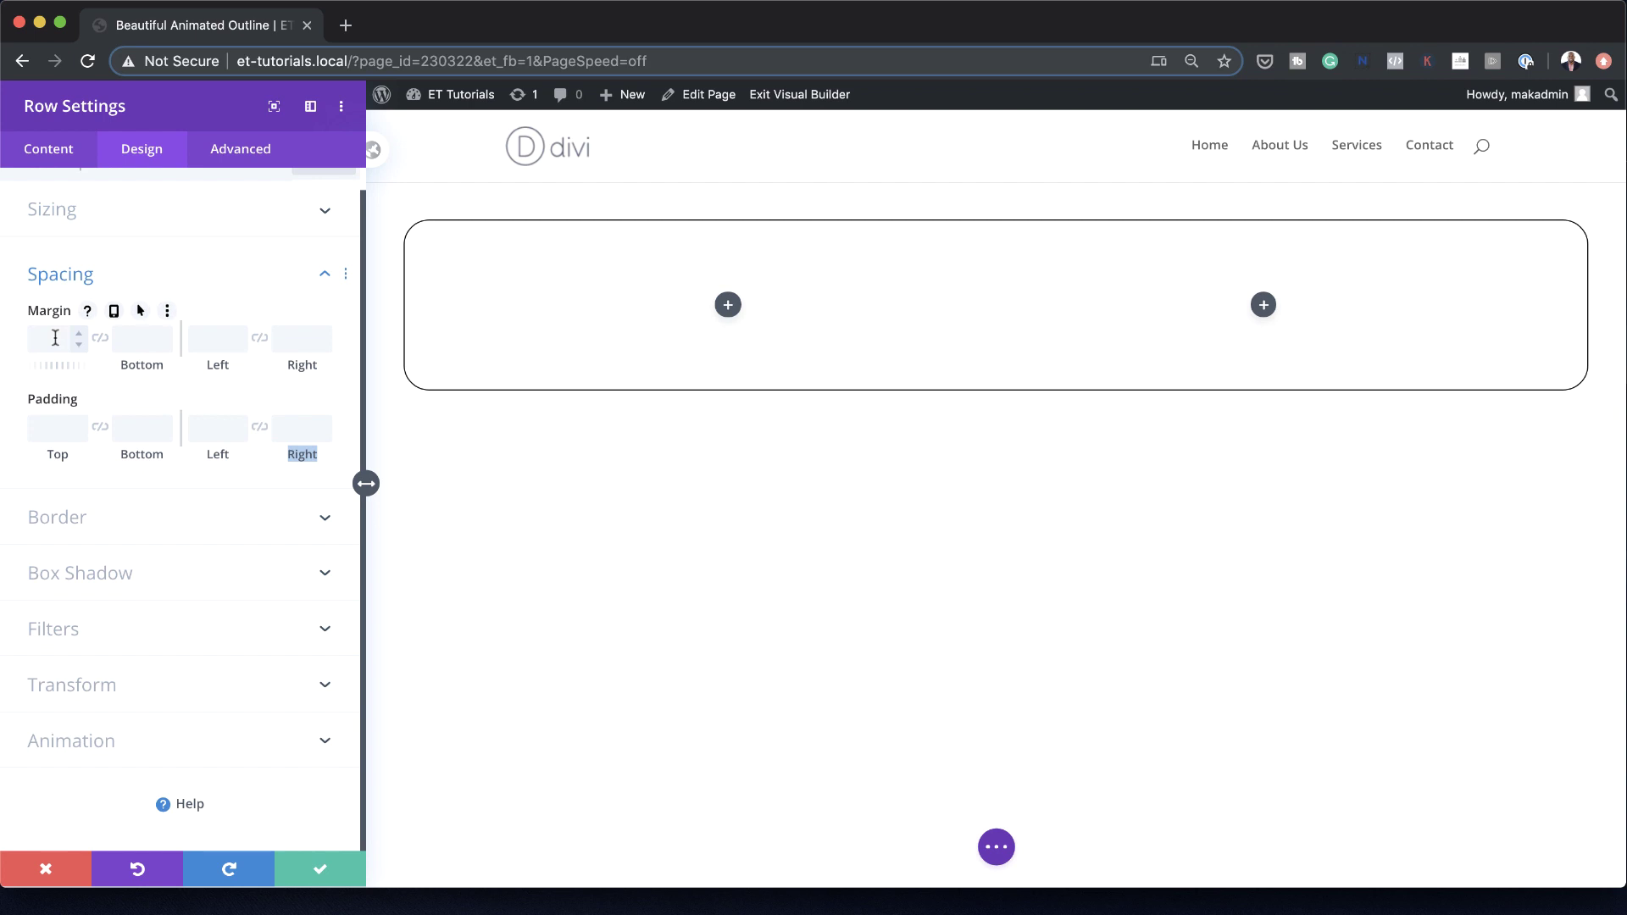
{"action": "left_click", "coordinate": [44, 420]}
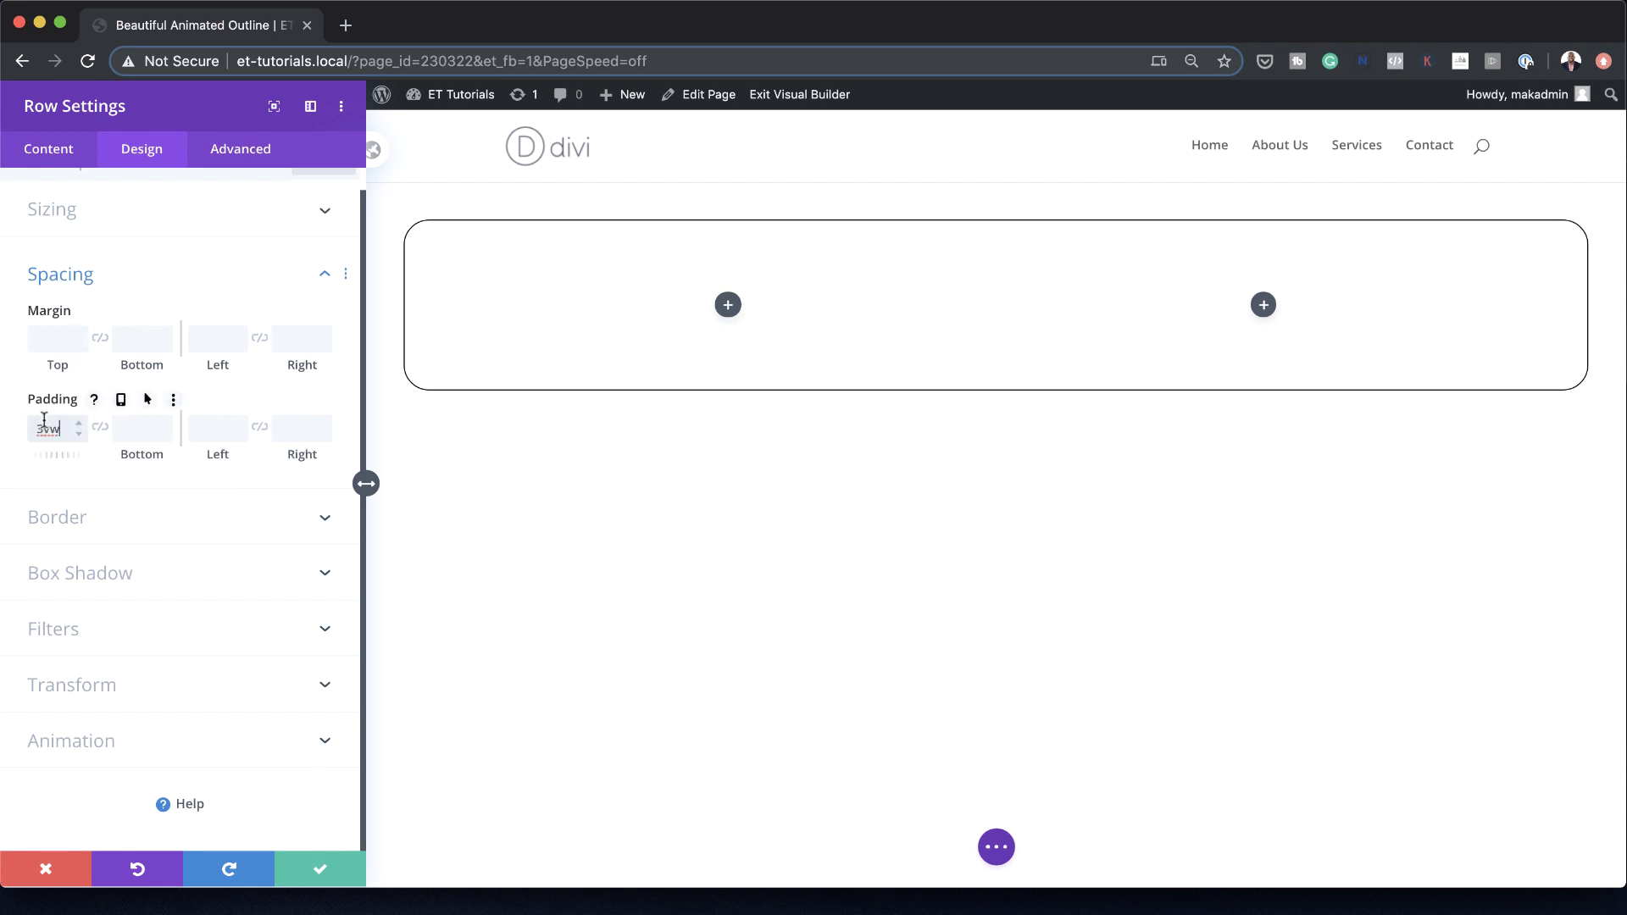
{"action": "left_click", "coordinate": [100, 429]}
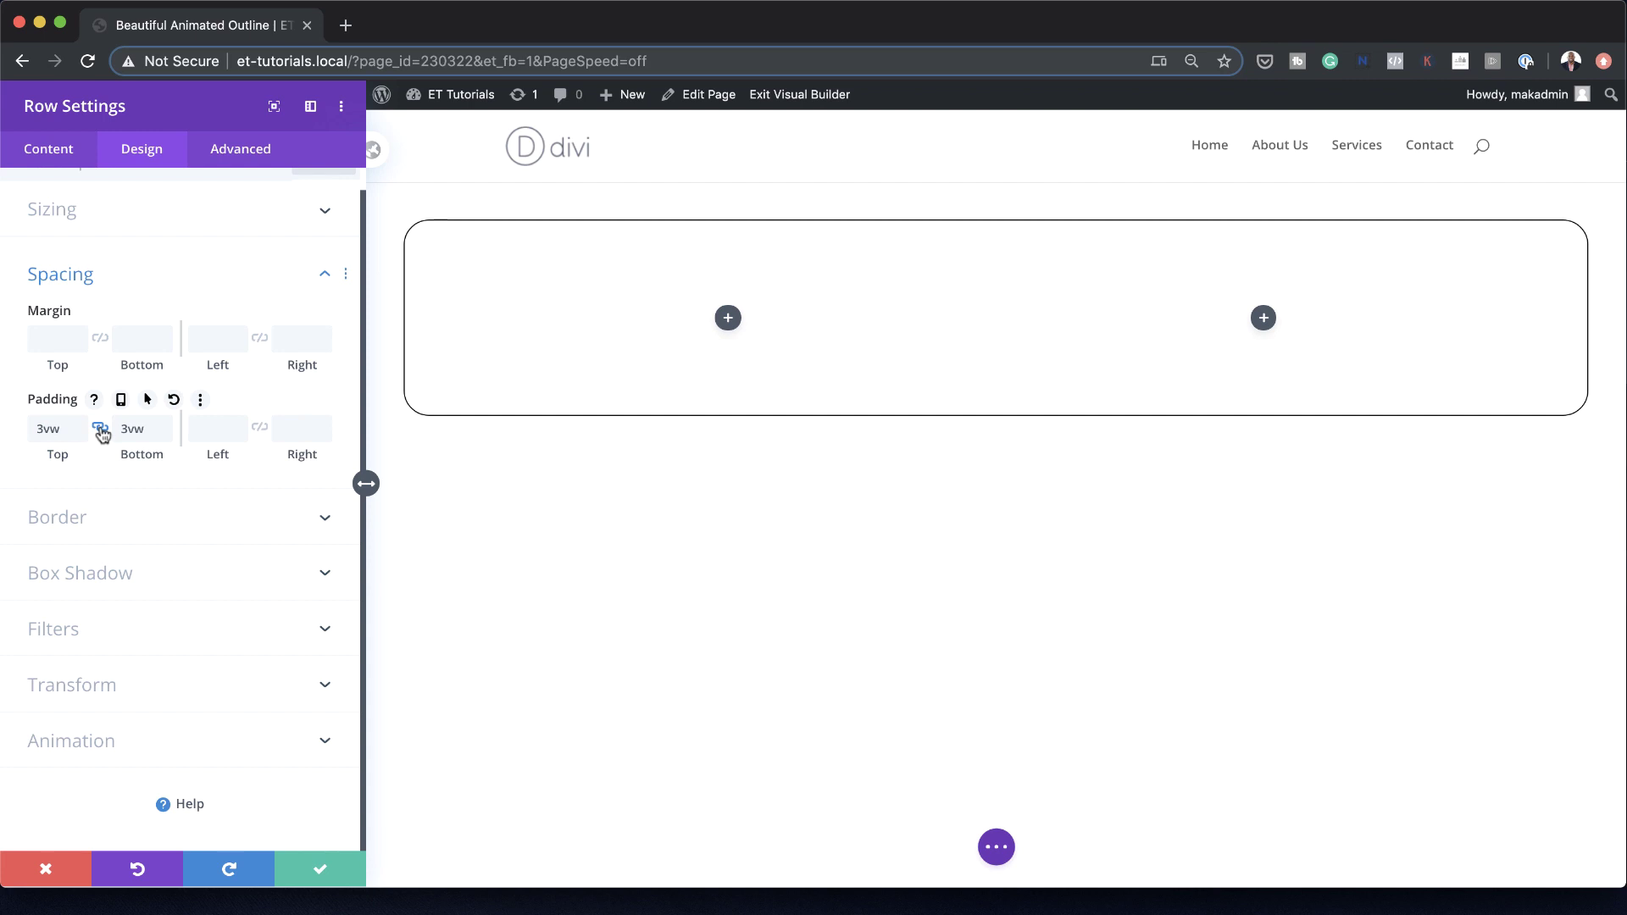
{"action": "left_click", "coordinate": [212, 430]}
{"action": "type", "text": "3vw"}
{"action": "left_click", "coordinate": [259, 426]}
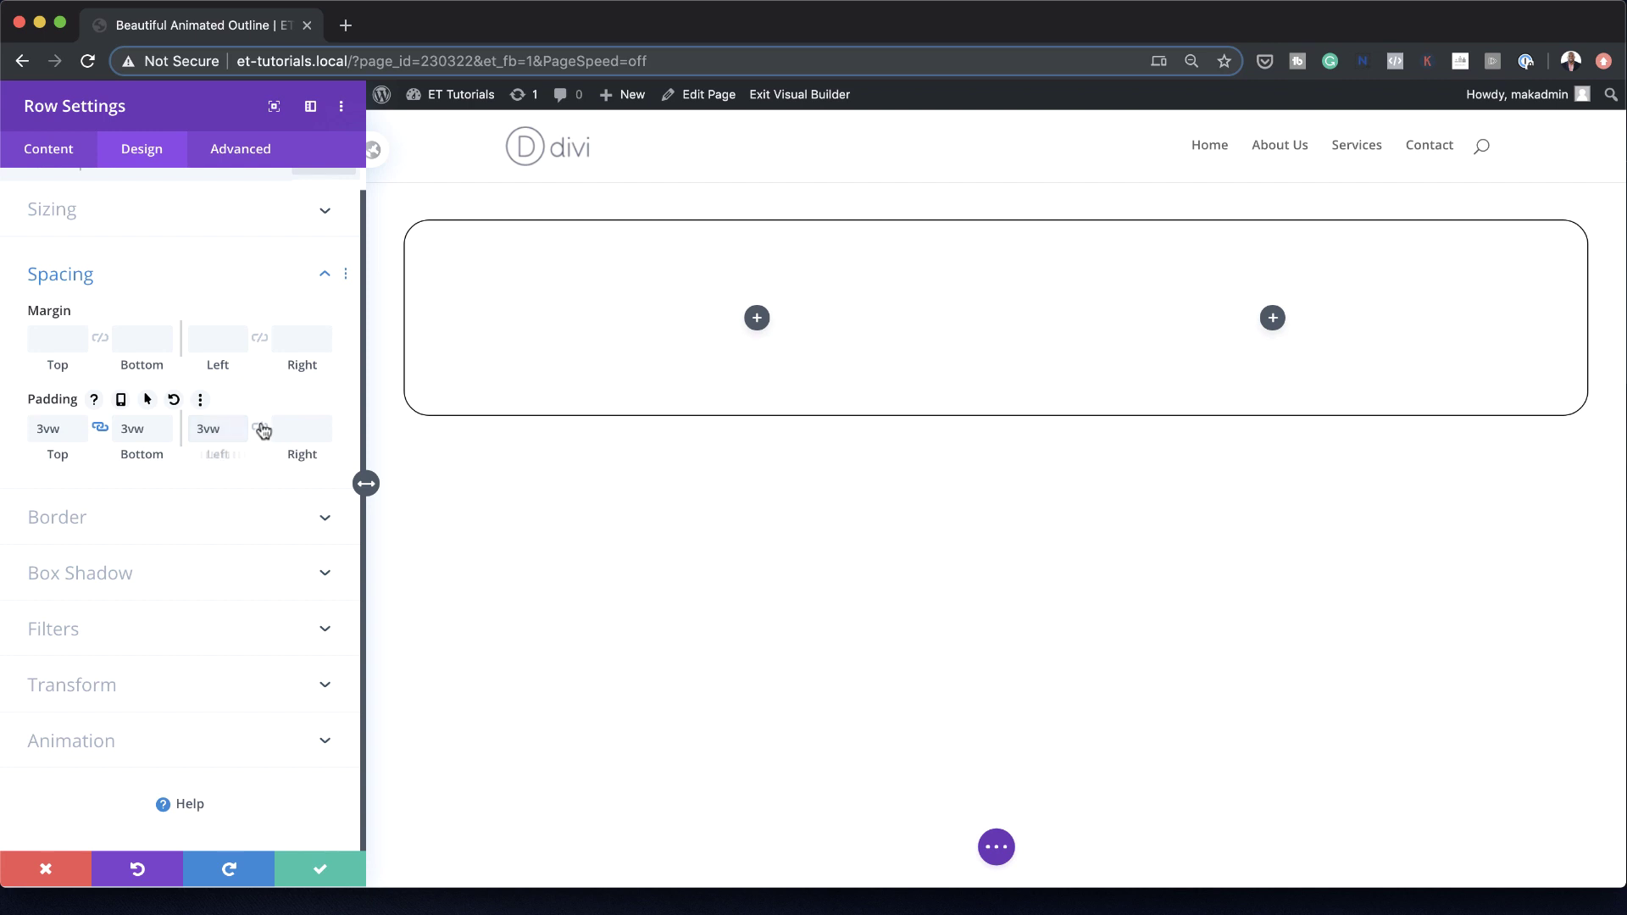
{"action": "left_click", "coordinate": [90, 518]}
Add a 1px black border to the row with 2vw rounded corners
{"action": "left_click", "coordinate": [41, 706]}
{"action": "left_click_drag", "start_coordinate": [42, 707], "coordinate": [38, 708]}
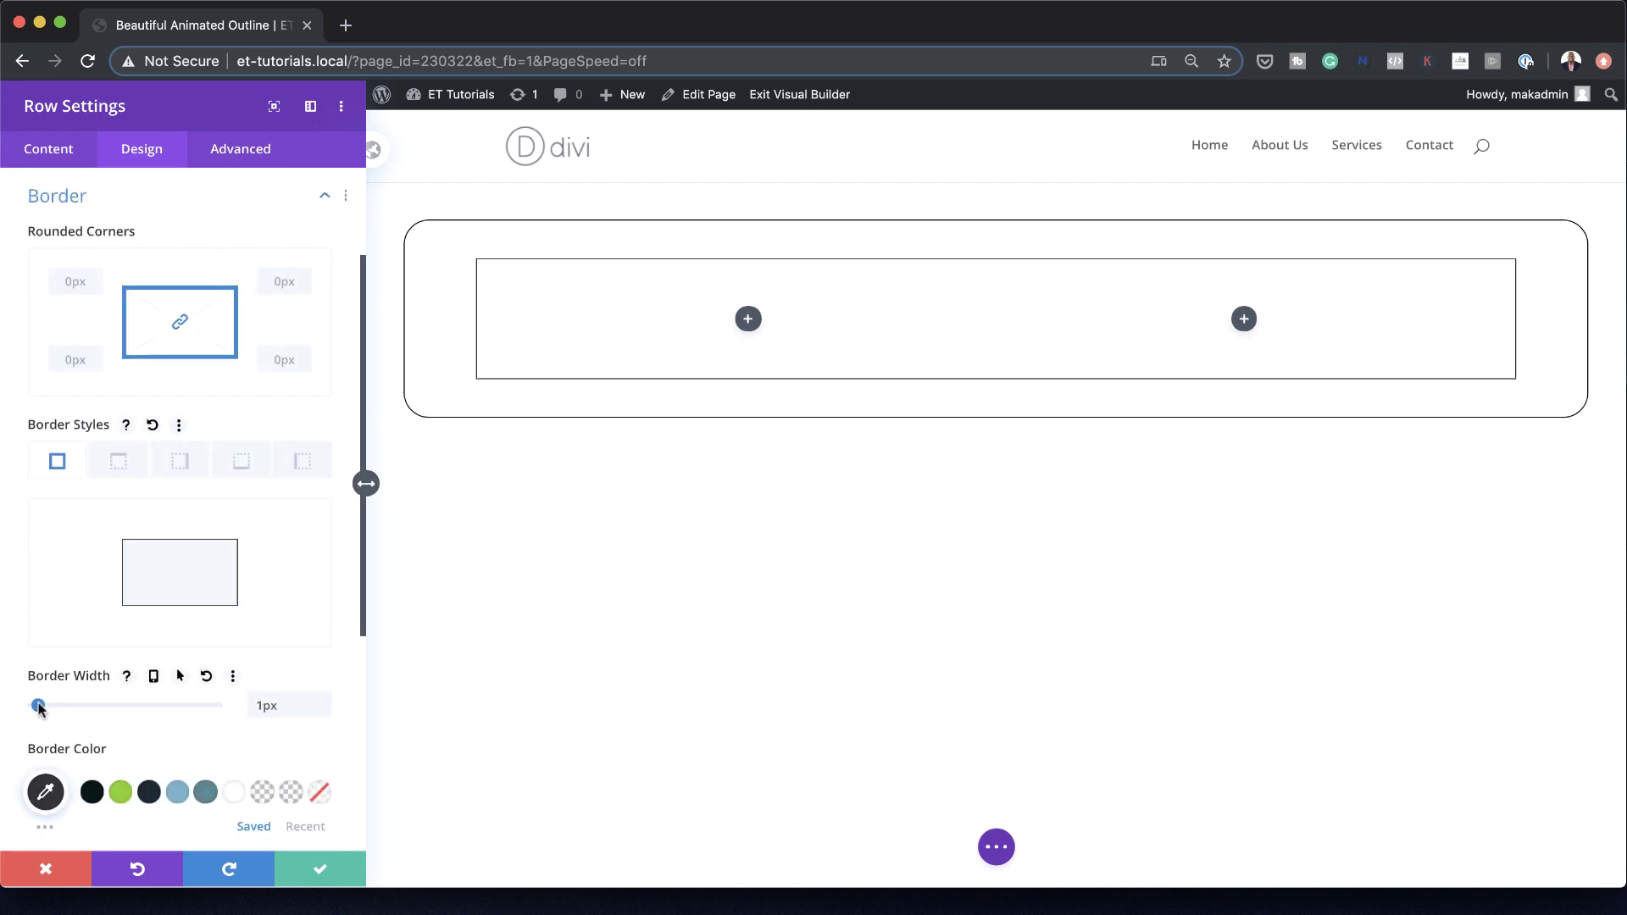
{"action": "scroll", "coordinate": [171, 759], "scroll_direction": "down", "scroll_amount": 1}
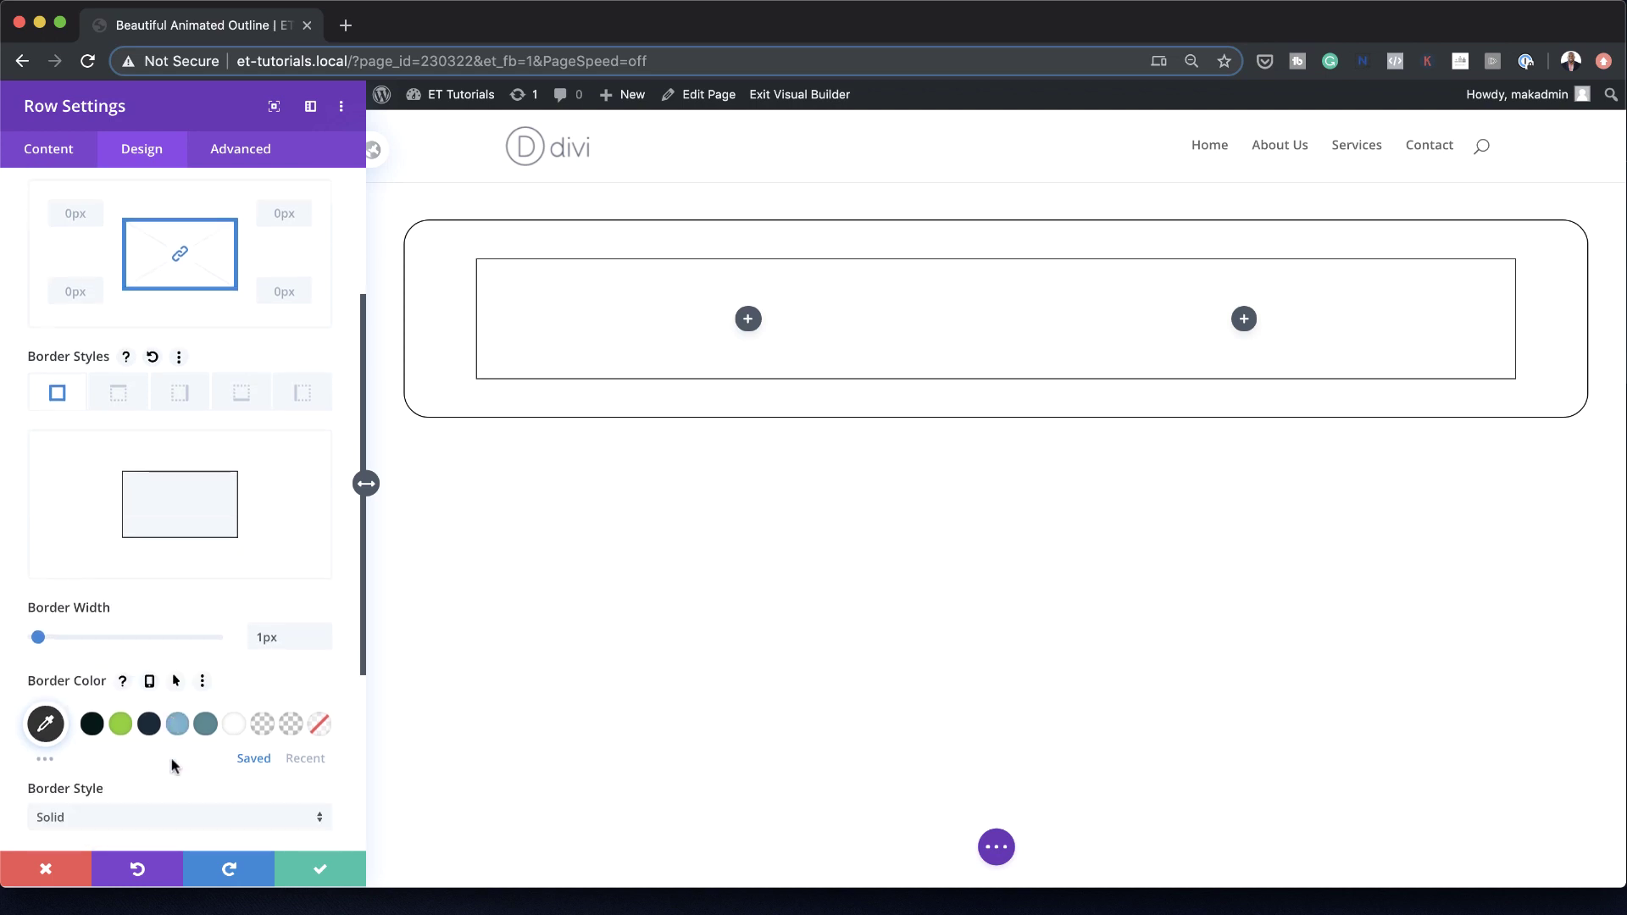
{"action": "left_click", "coordinate": [304, 750]}
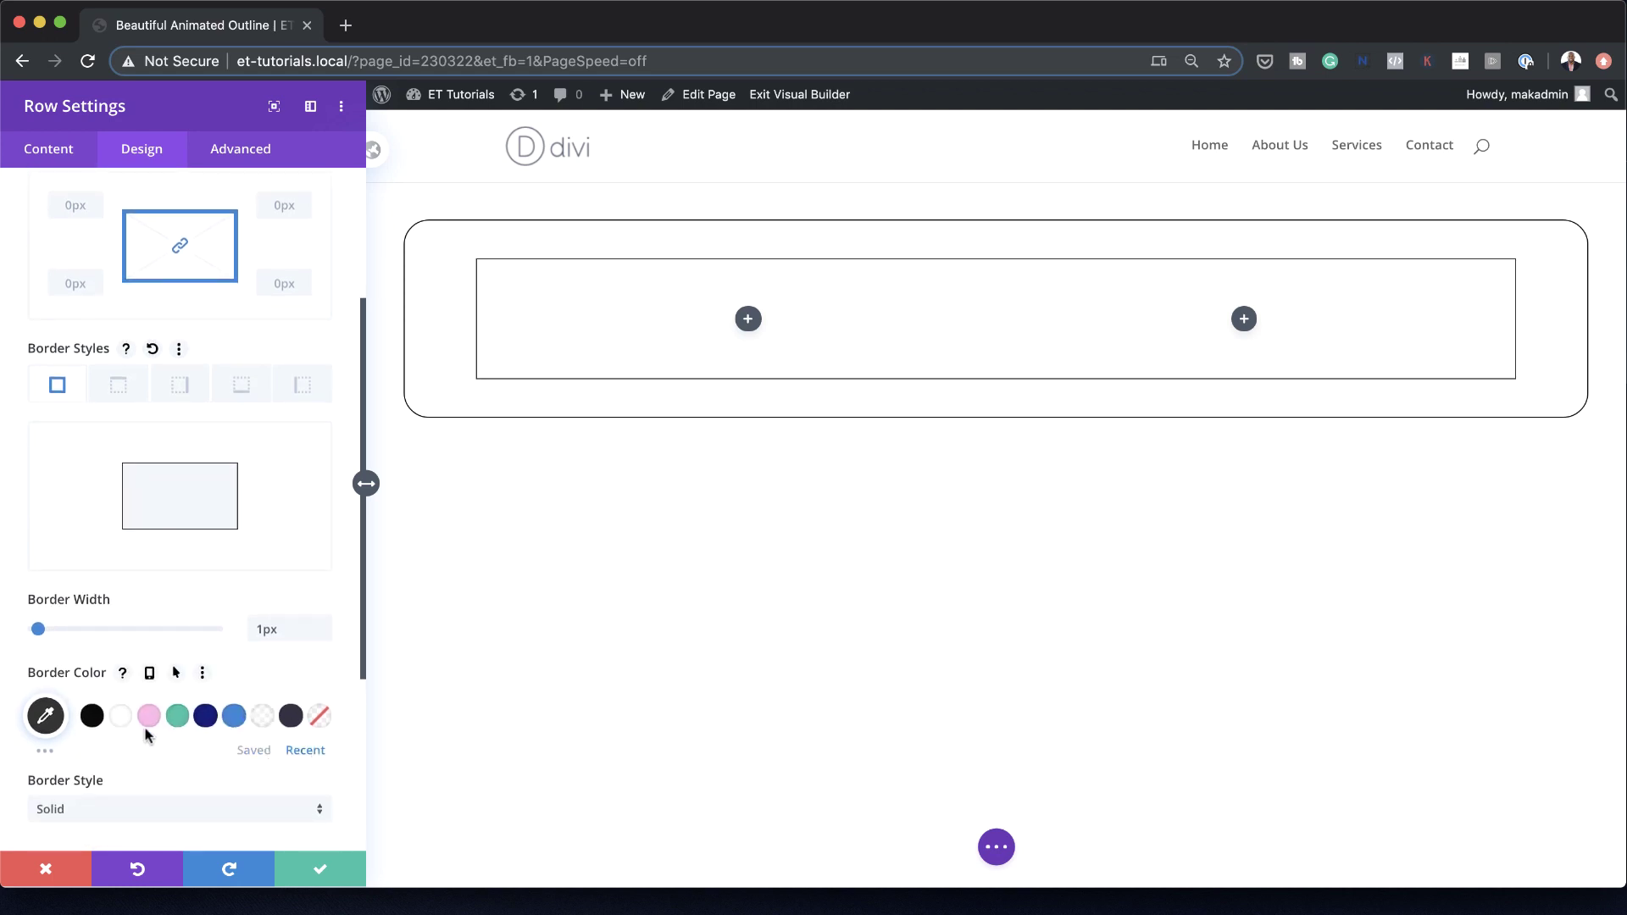
{"action": "left_click", "coordinate": [91, 716]}
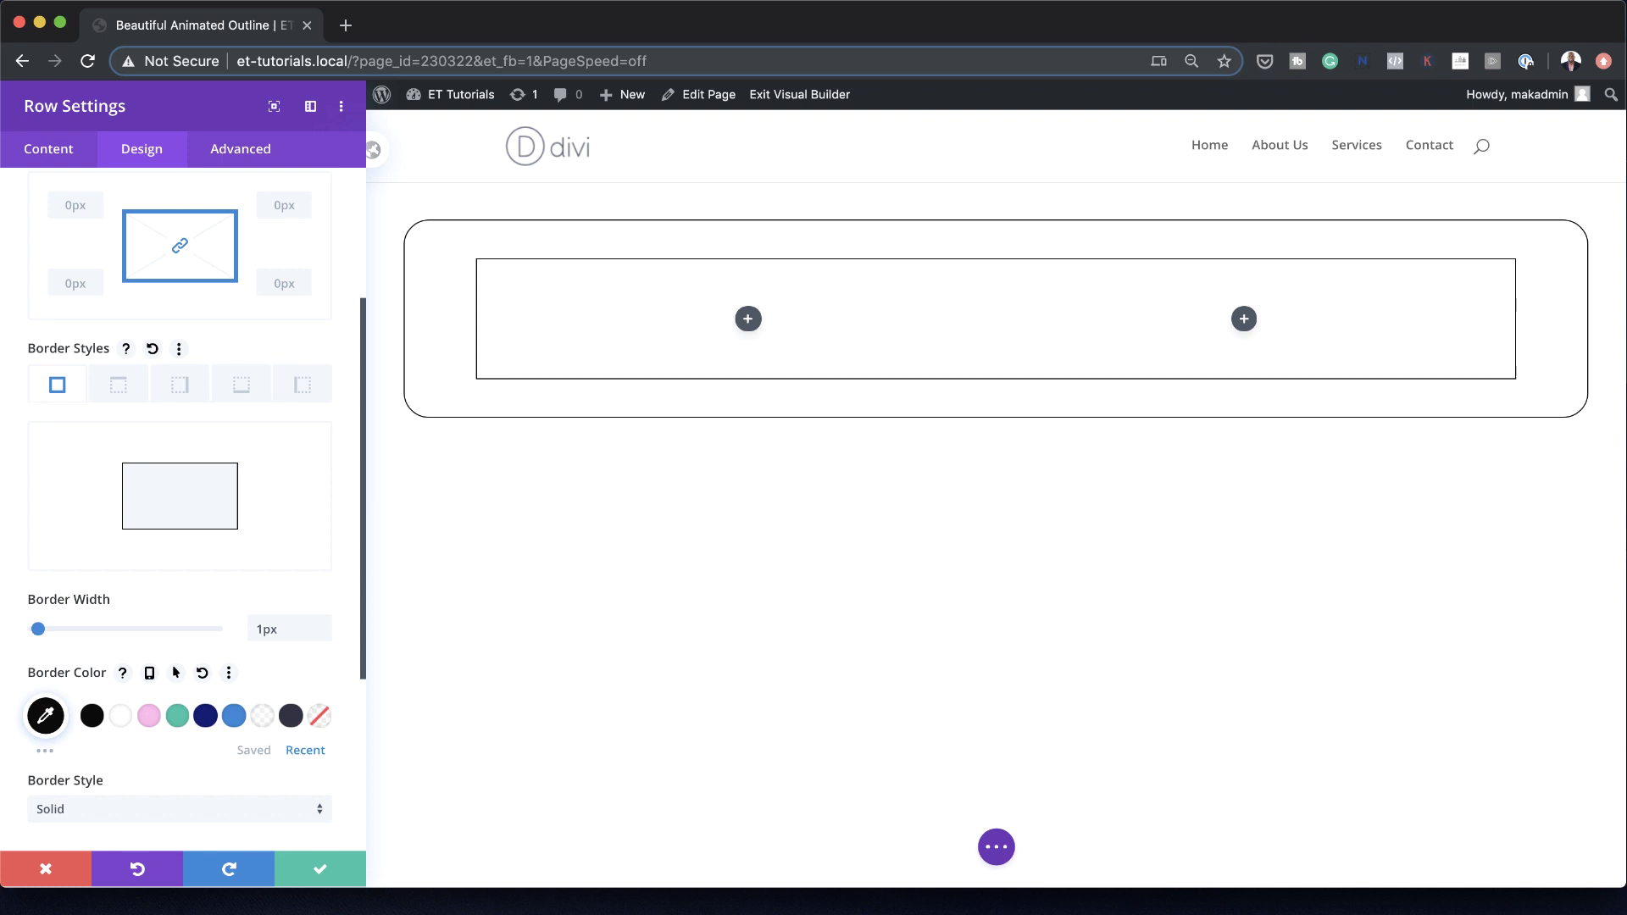
{"action": "scroll", "coordinate": [265, 346], "scroll_direction": "up", "scroll_amount": 3}
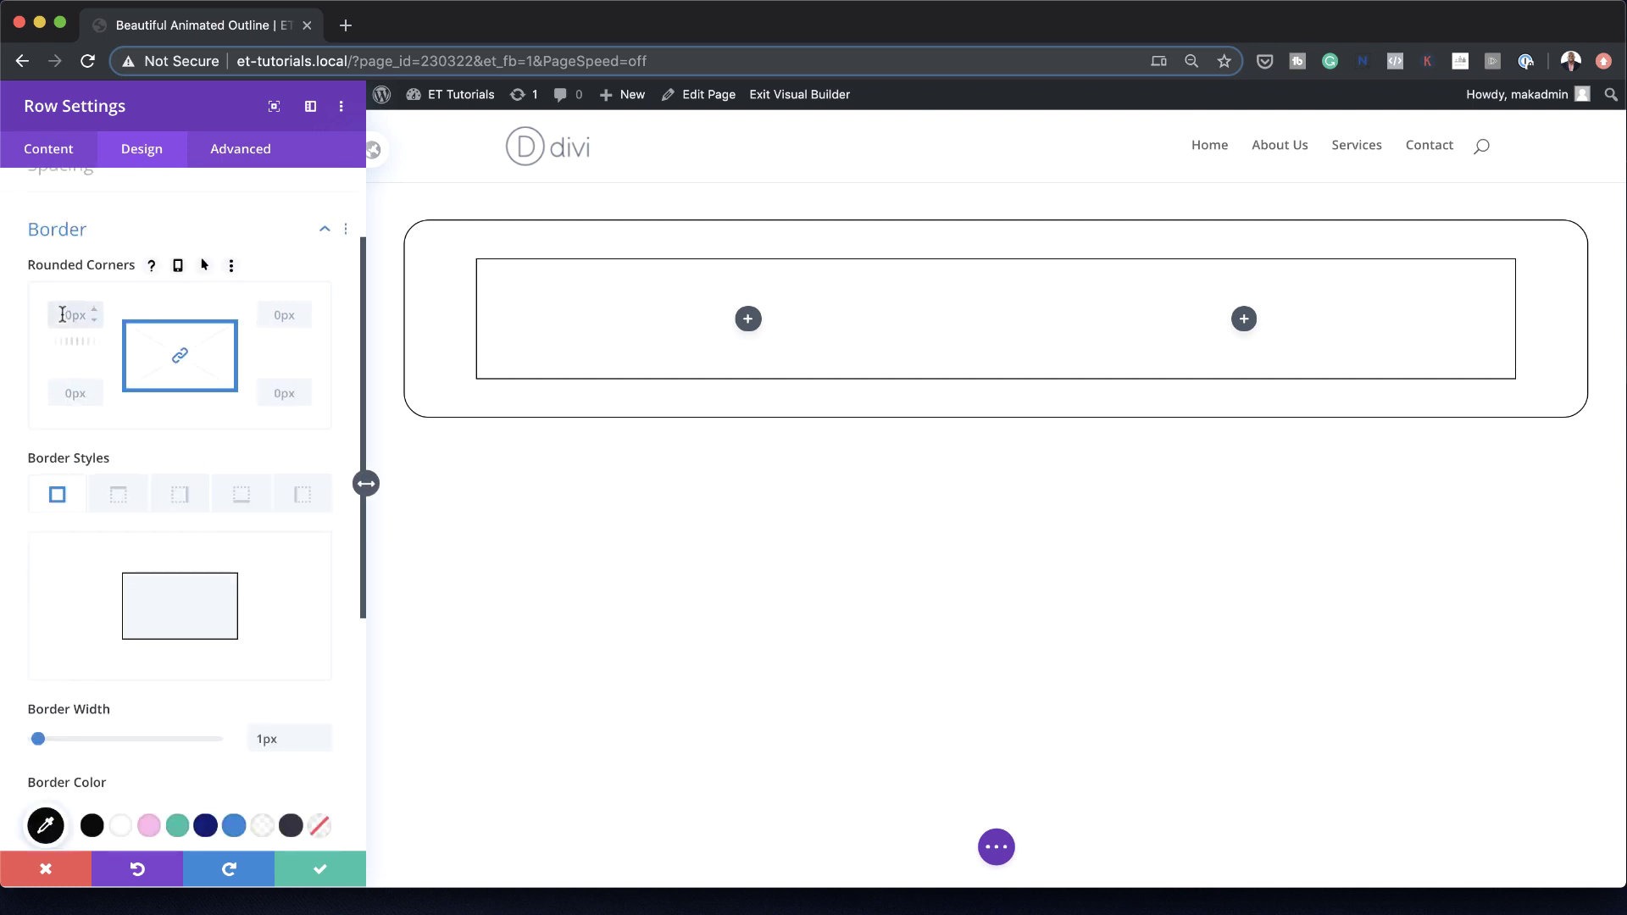
{"action": "left_click", "coordinate": [342, 248]}
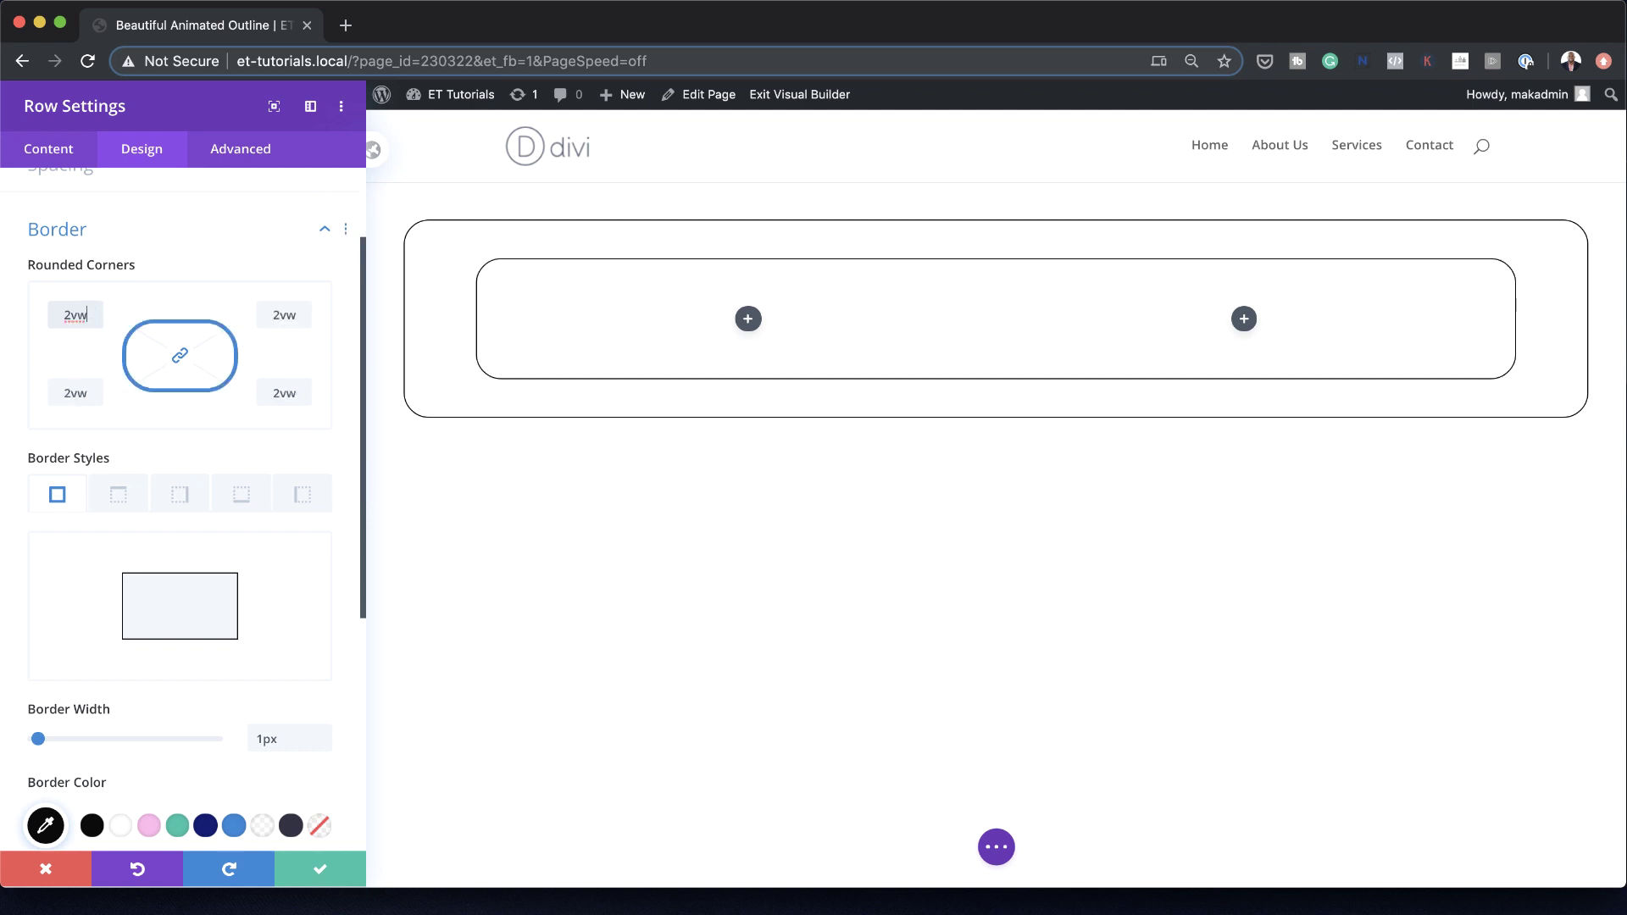
{"action": "scroll", "coordinate": [232, 682], "scroll_direction": "down", "scroll_amount": 5}
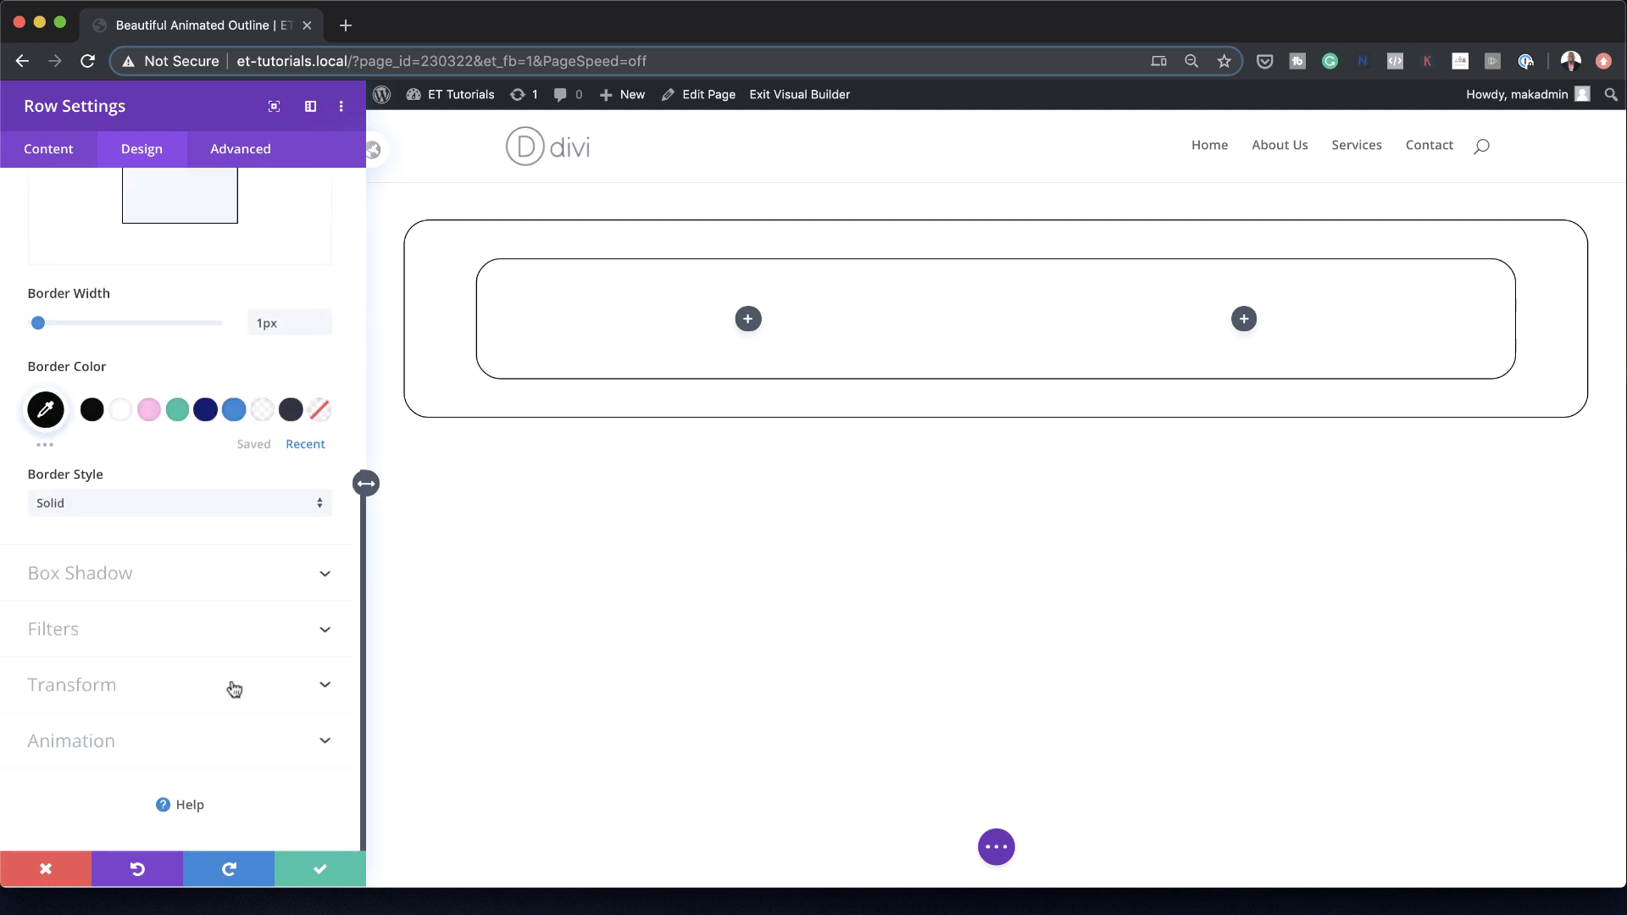
{"action": "left_click", "coordinate": [117, 737]}
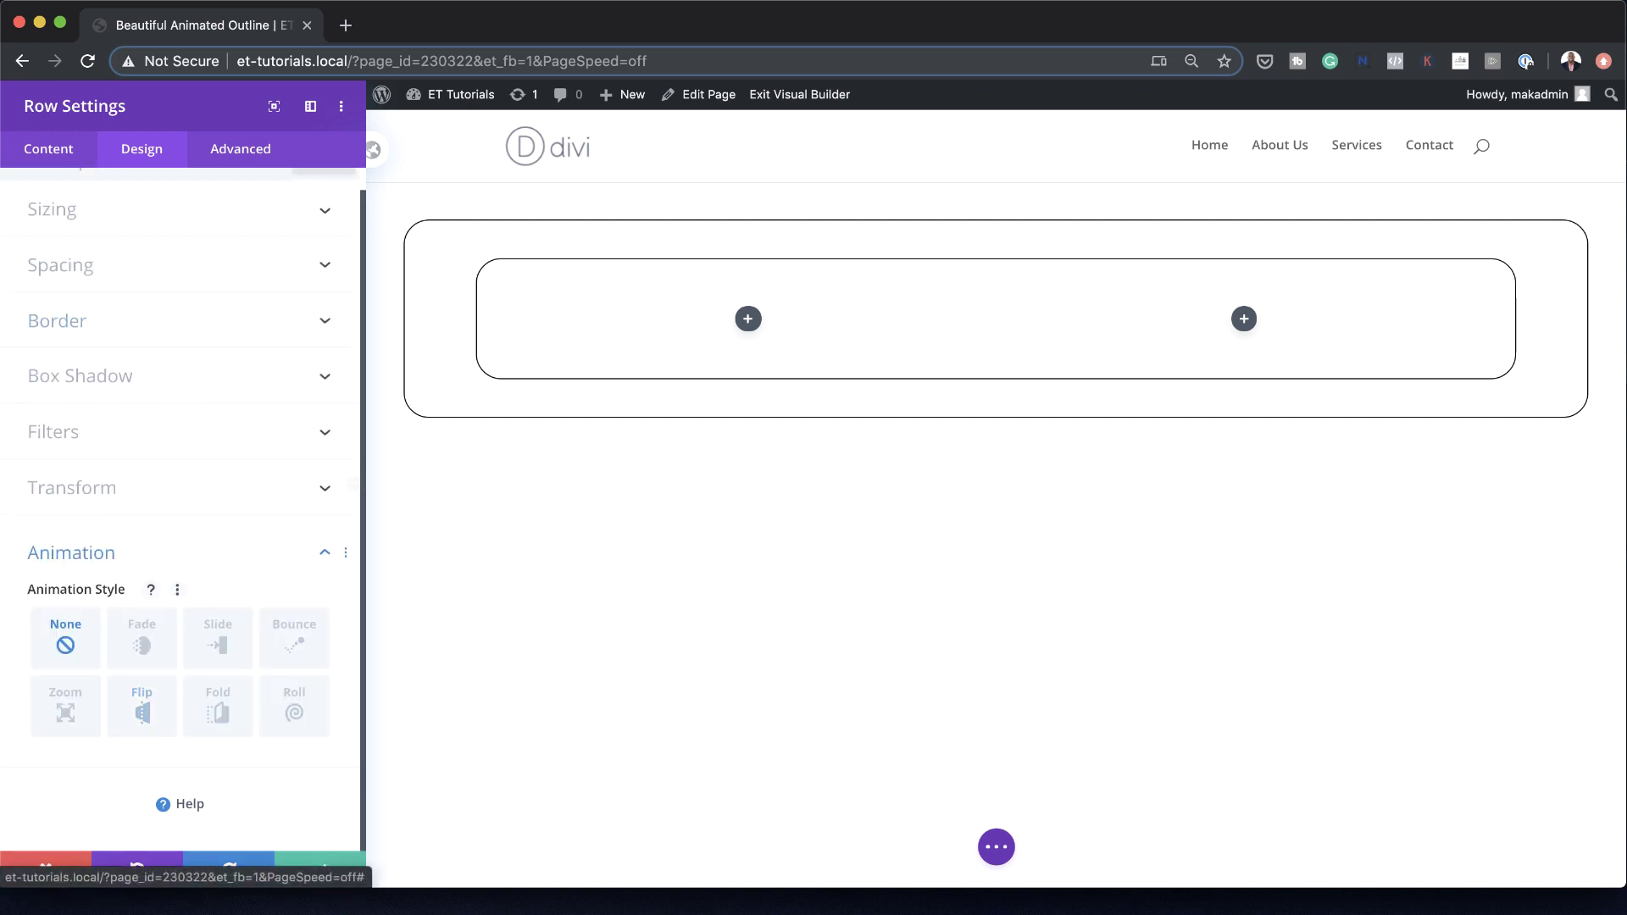
Give the row a Slide animation in the Up direction with a delay of 500 and 100% starting opacity
{"action": "left_click", "coordinate": [222, 644]}
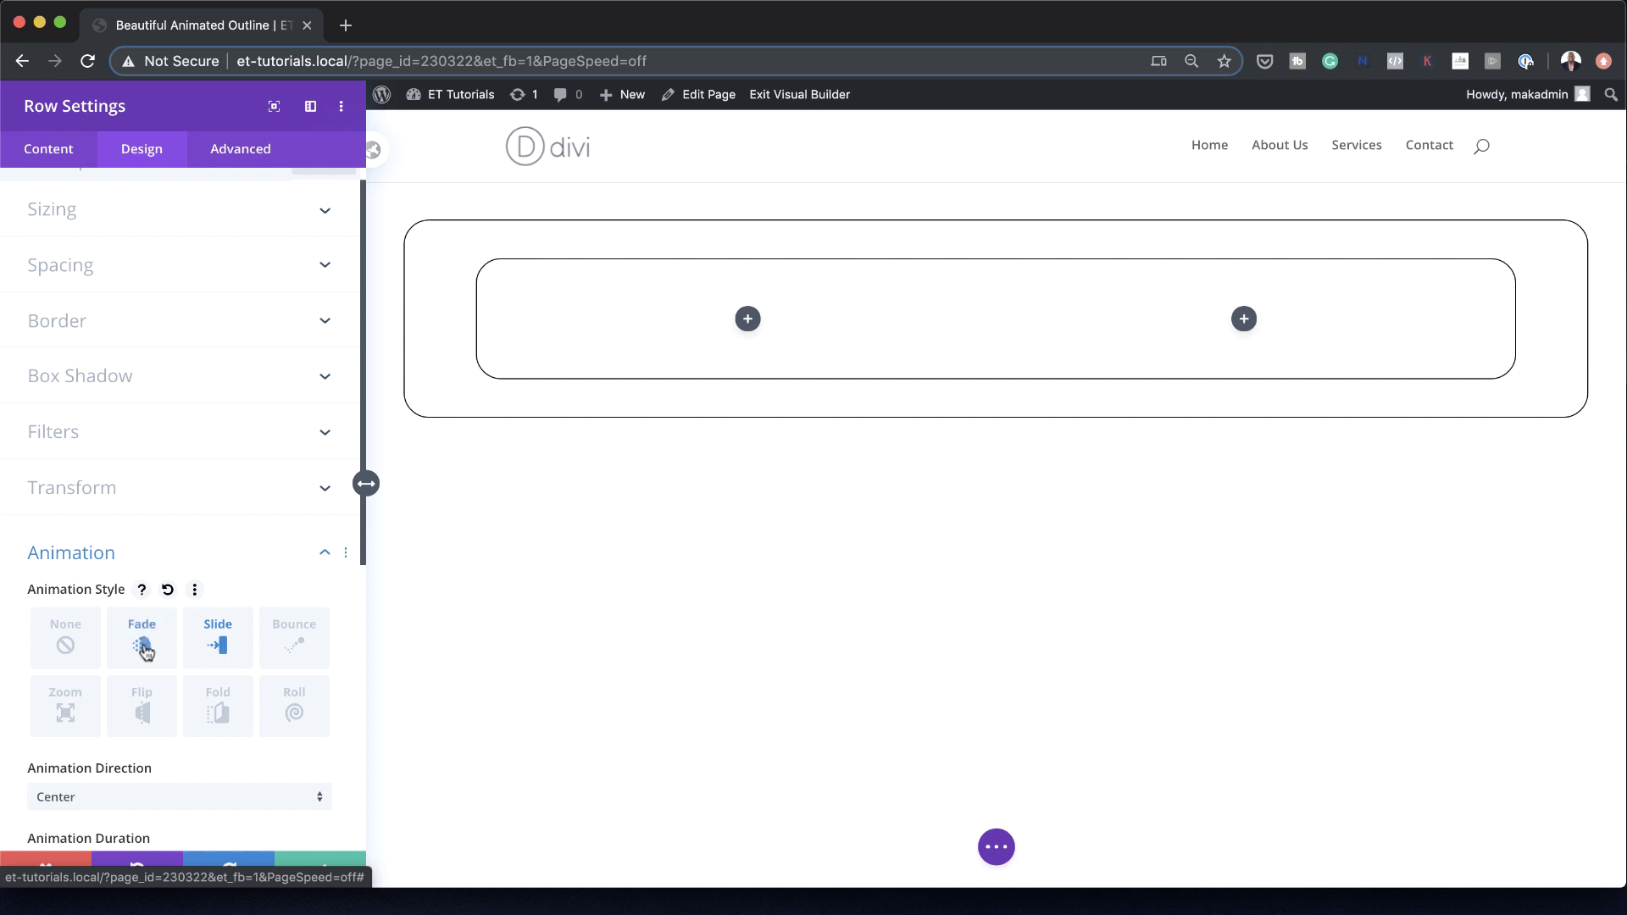
{"action": "scroll", "coordinate": [211, 716], "scroll_direction": "down", "scroll_amount": 1}
{"action": "scroll", "coordinate": [212, 716], "scroll_direction": "down", "scroll_amount": 2}
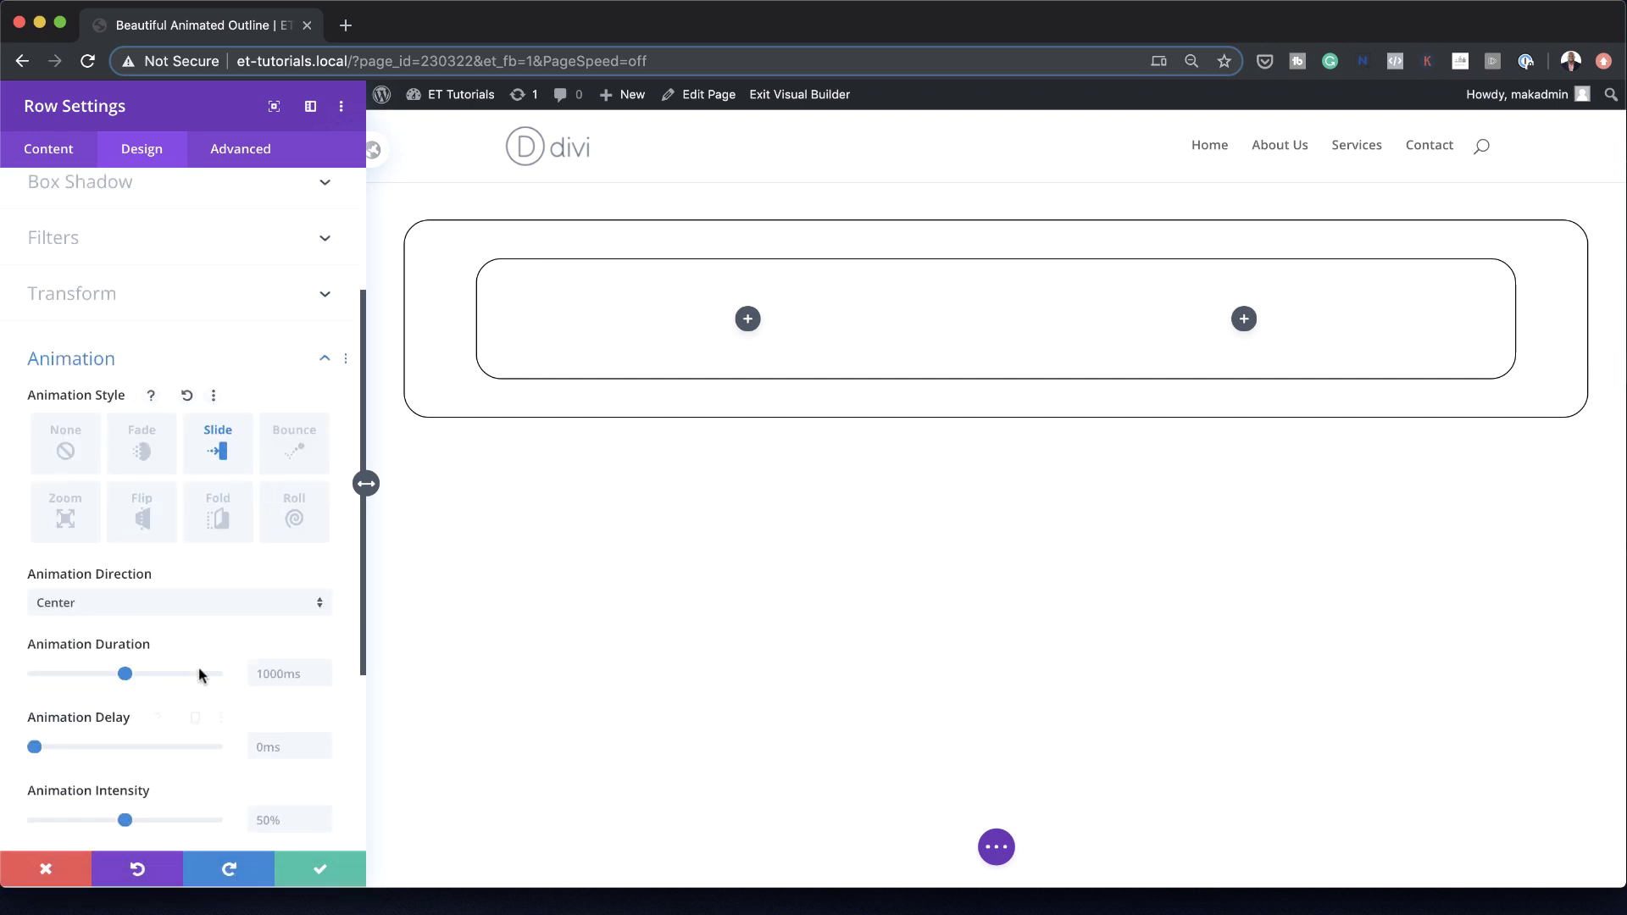
{"action": "left_click", "coordinate": [202, 605]}
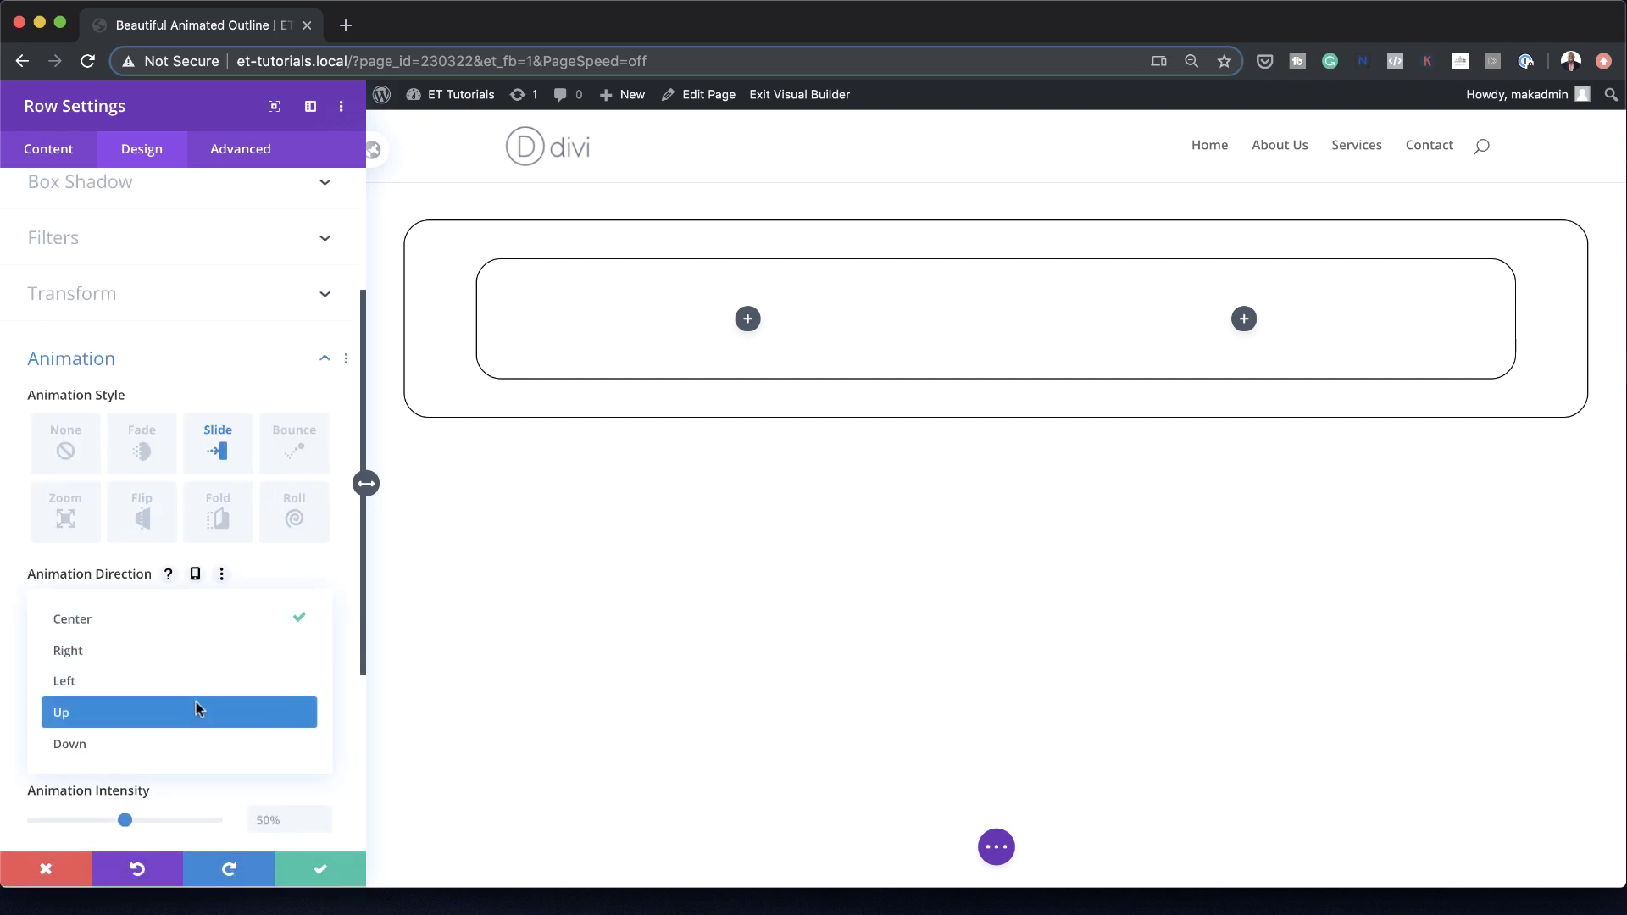
{"action": "left_click", "coordinate": [198, 711]}
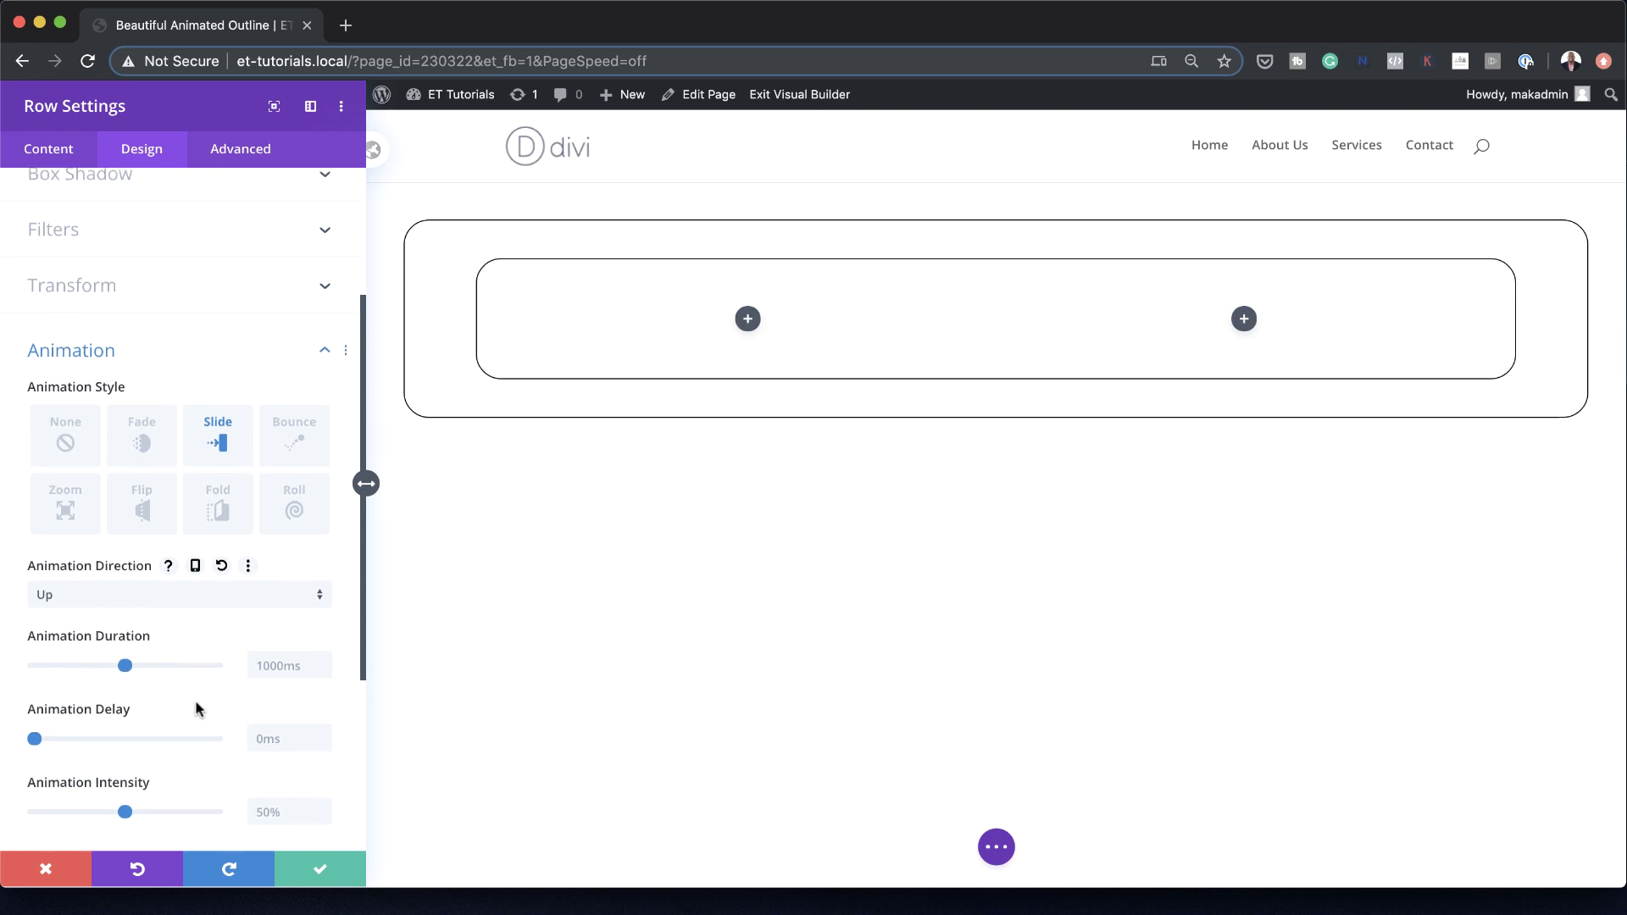
{"action": "scroll", "coordinate": [197, 710], "scroll_direction": "down", "scroll_amount": 1}
{"action": "scroll", "coordinate": [197, 710], "scroll_direction": "down", "scroll_amount": 2}
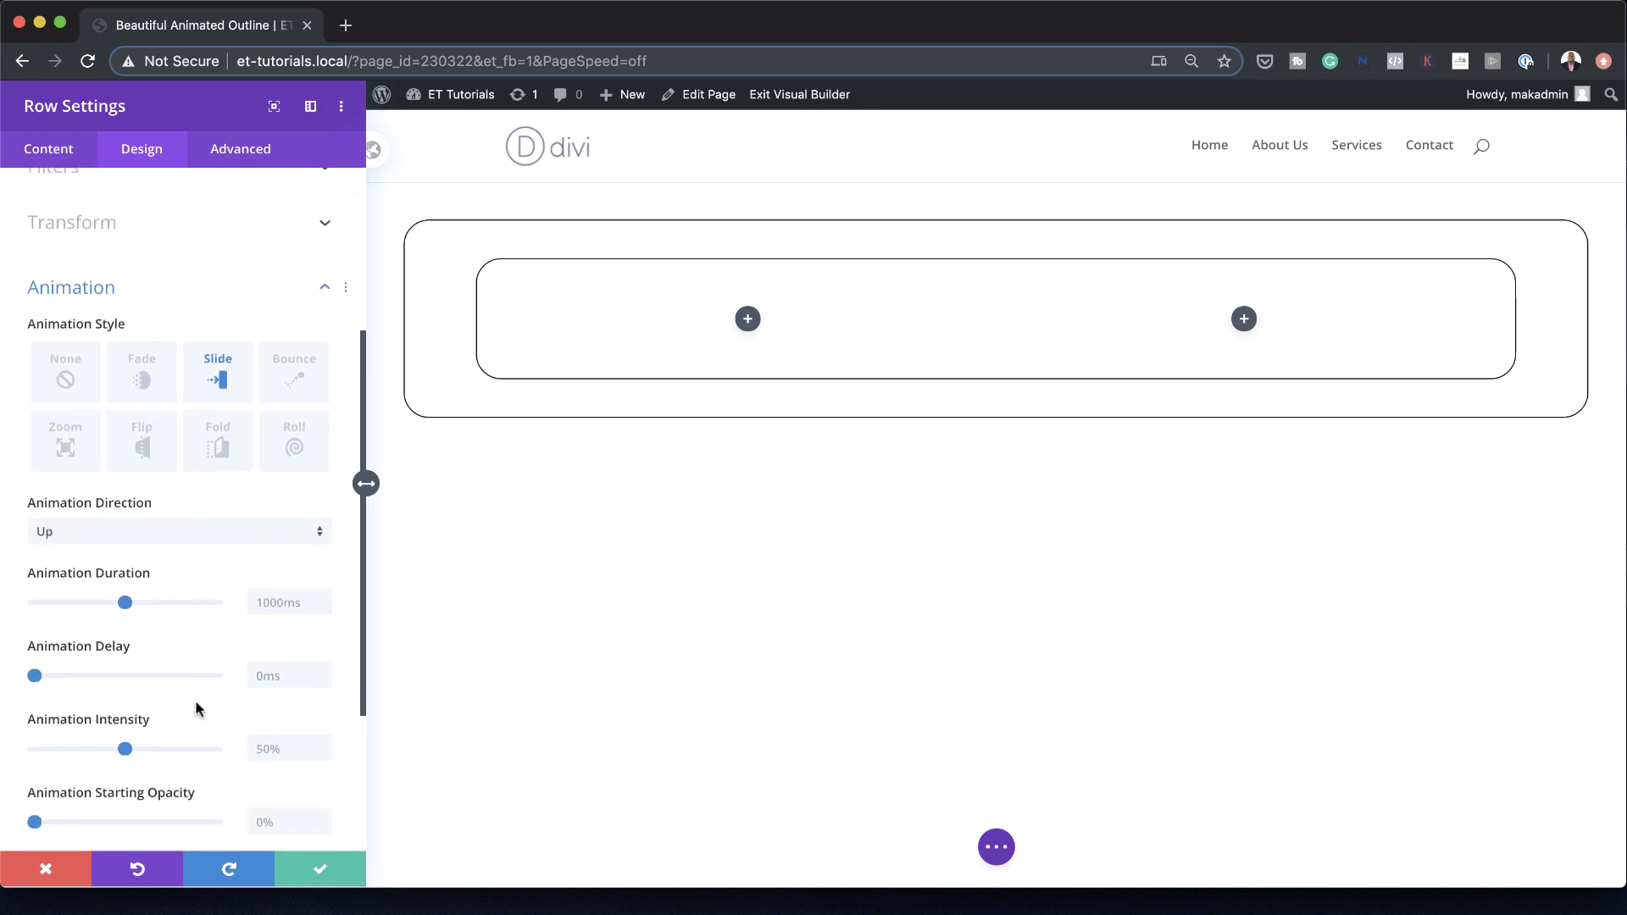
{"action": "left_click", "coordinate": [293, 635]}
{"action": "type", "text": "500"}
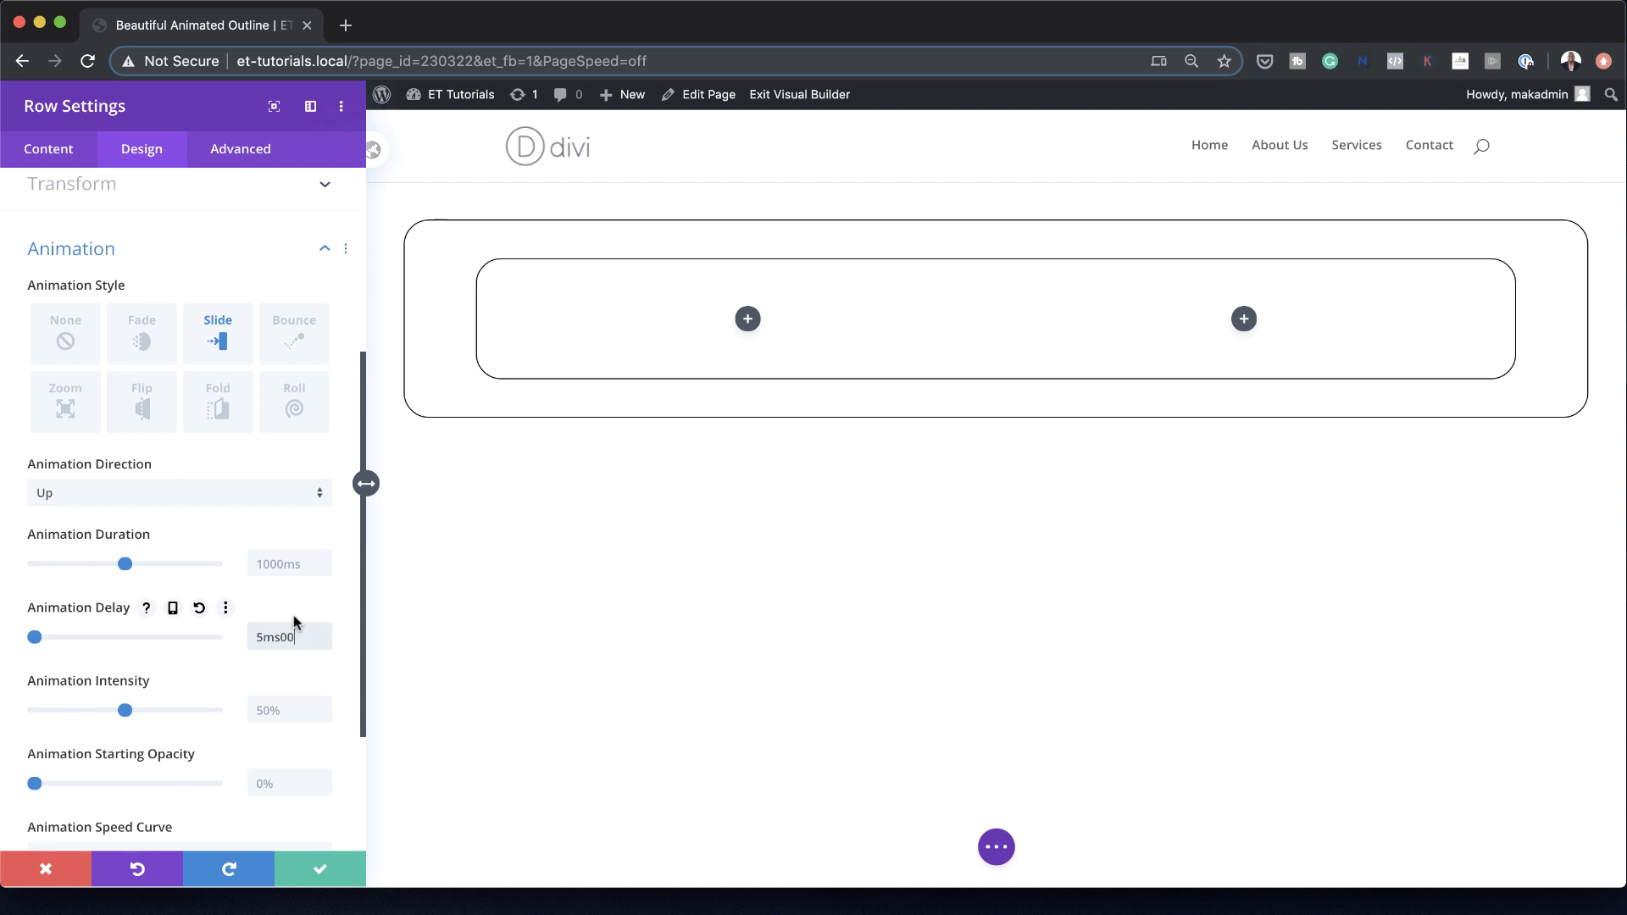
{"action": "scroll", "coordinate": [280, 687], "scroll_direction": "down", "scroll_amount": 2}
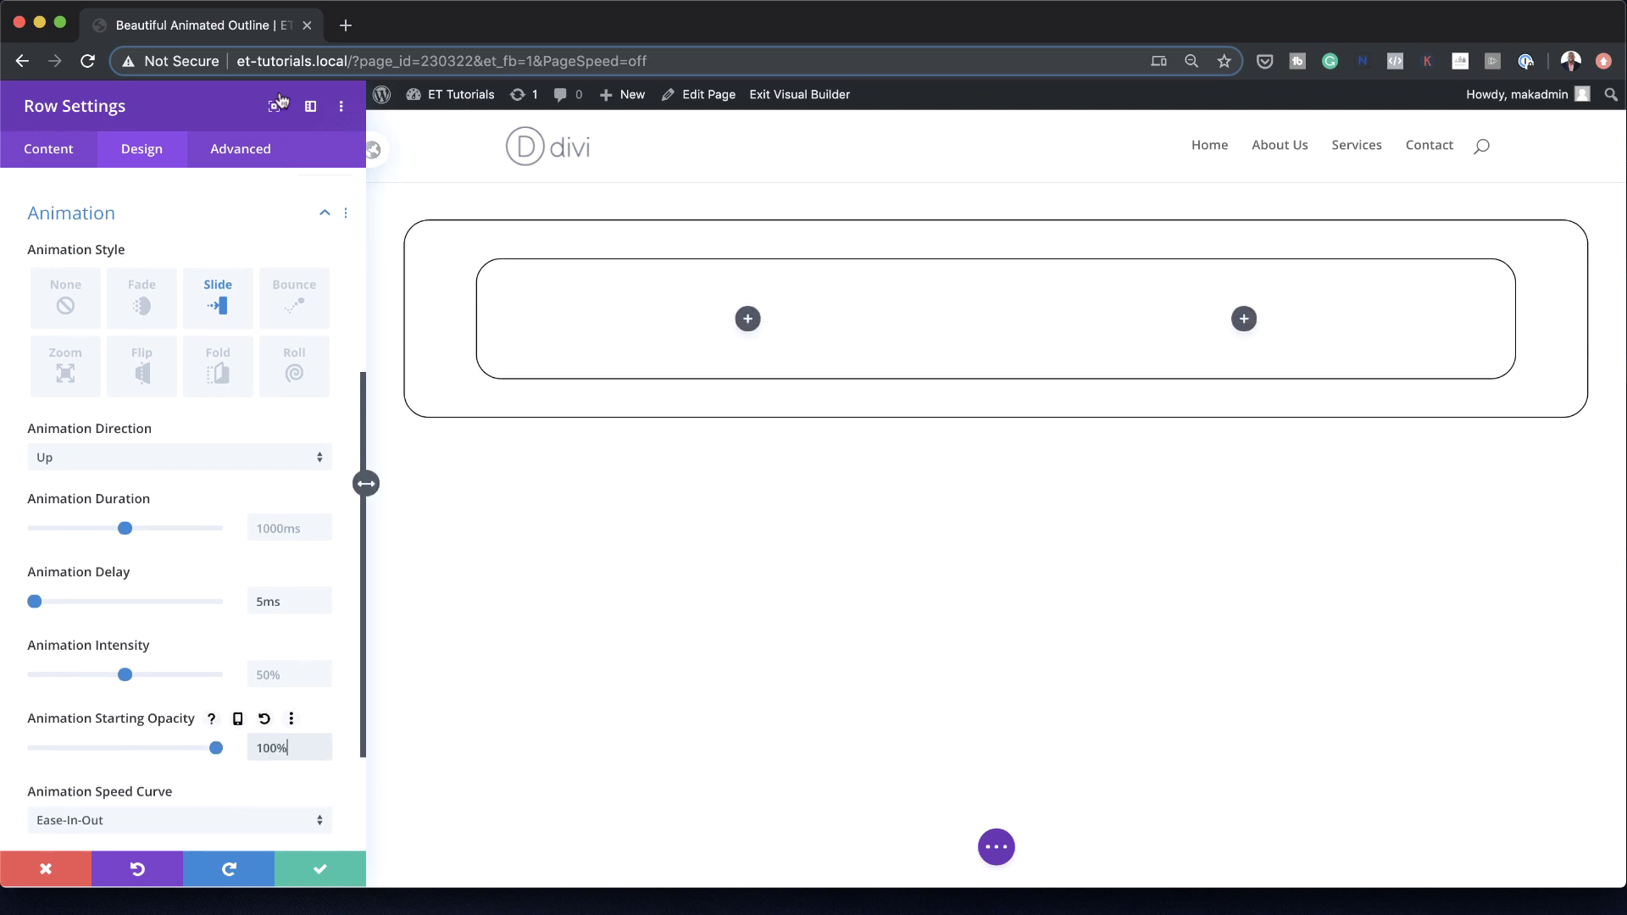
{"action": "left_click", "coordinate": [264, 150]}
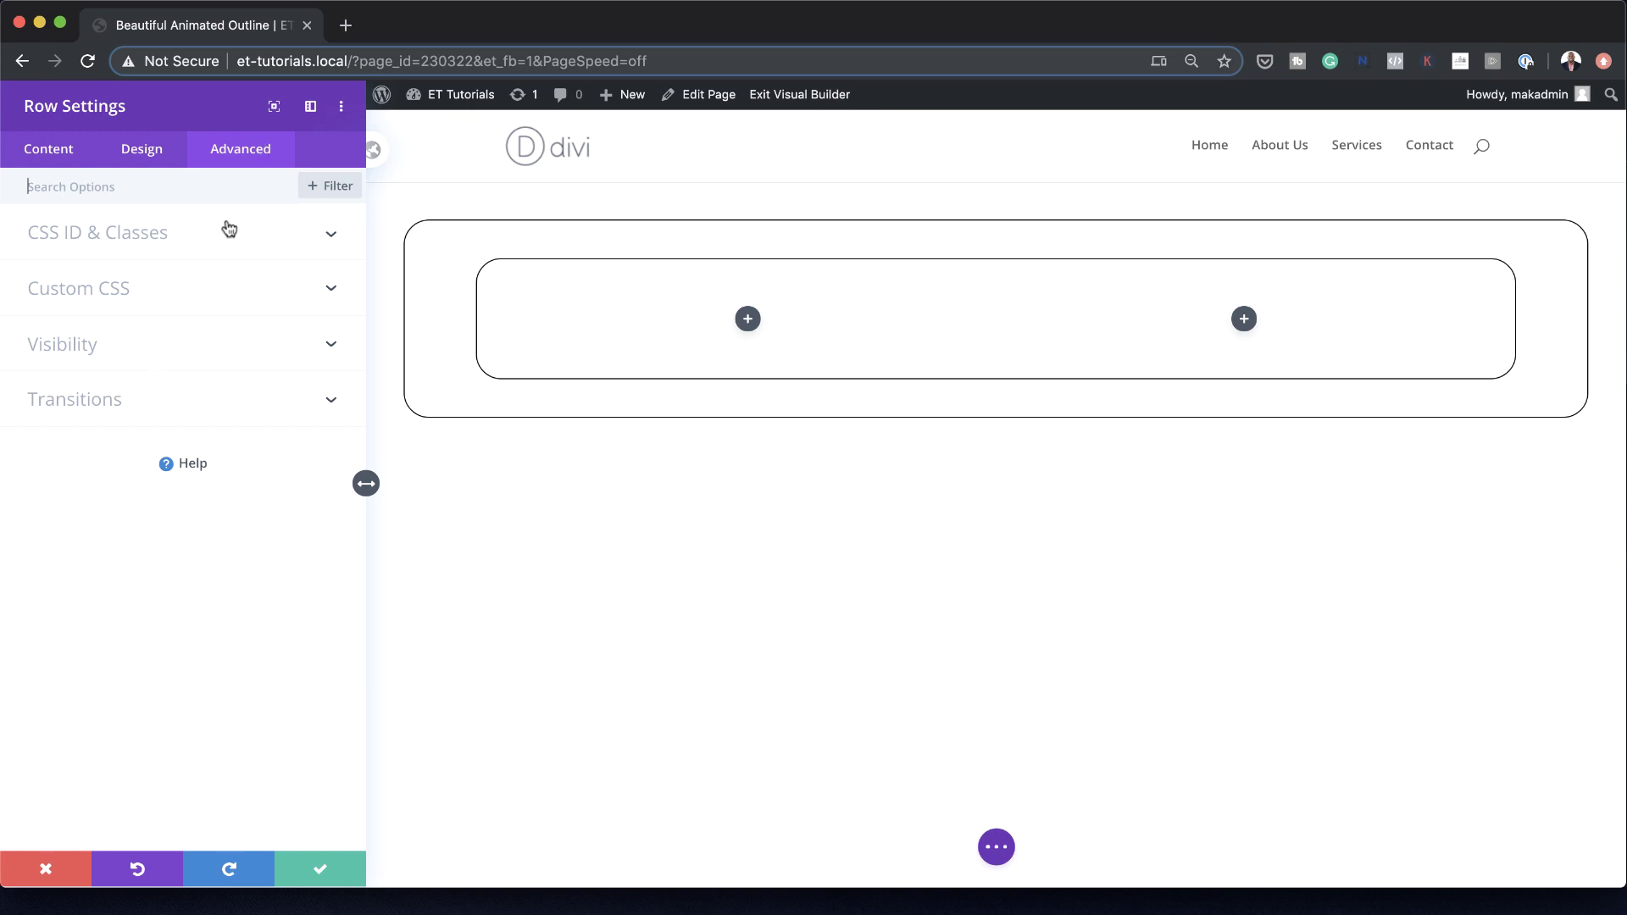
Under the row's Visibility options, set Horizontal Overflow and Vertical Overflow to Visible
{"action": "left_click", "coordinate": [98, 341]}
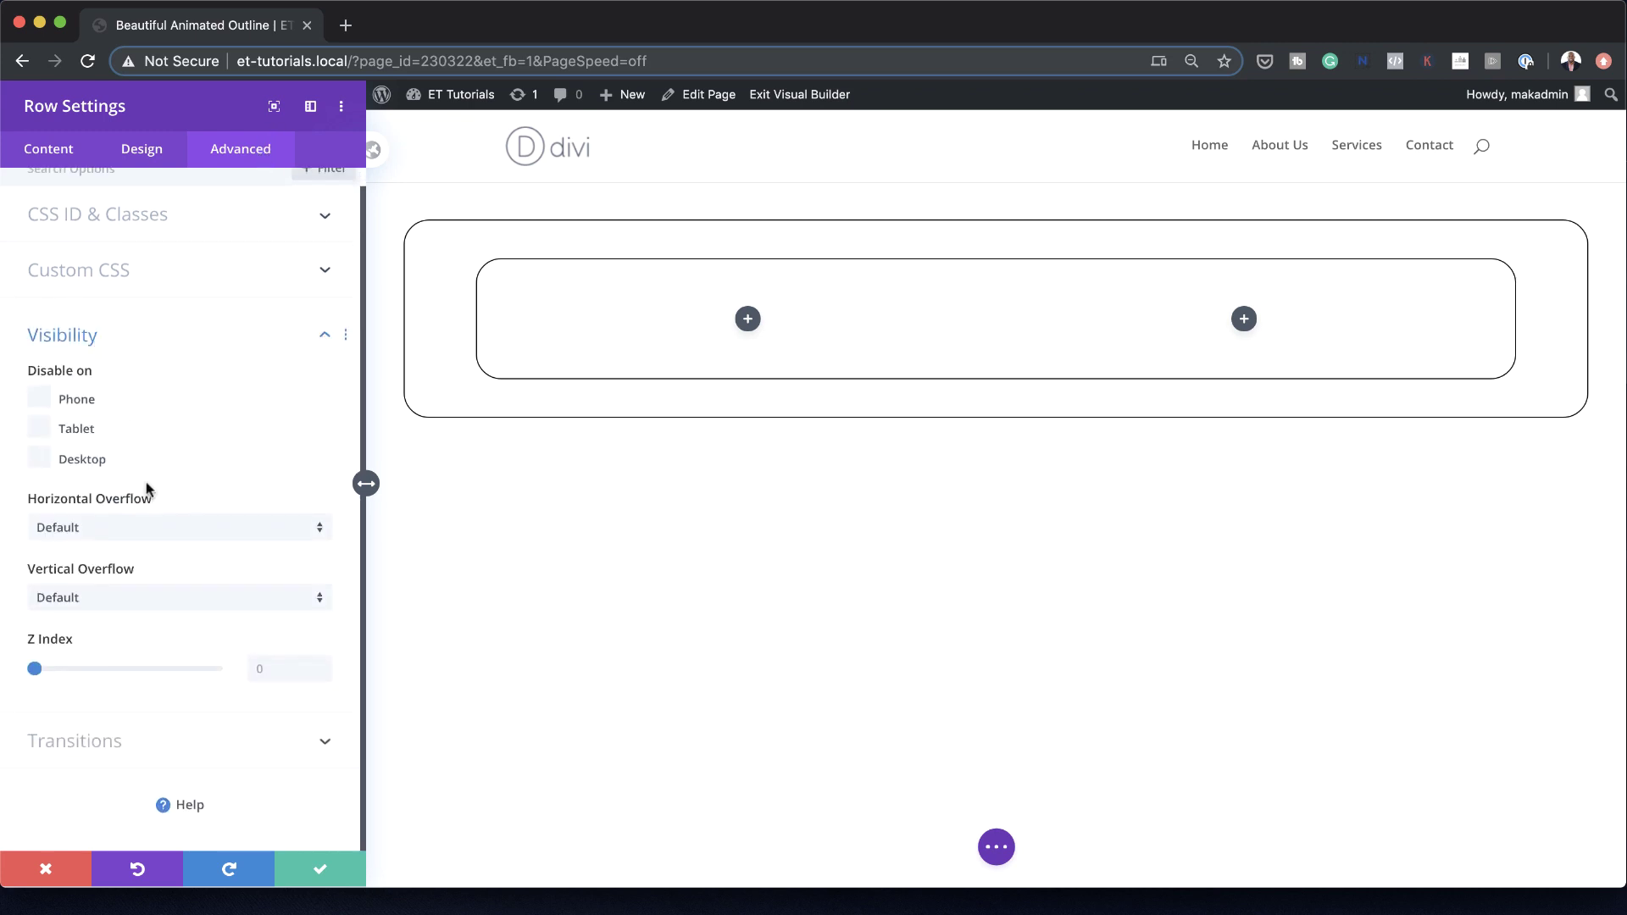
{"action": "left_click", "coordinate": [151, 528]}
{"action": "left_click", "coordinate": [143, 573]}
{"action": "left_click", "coordinate": [166, 598]}
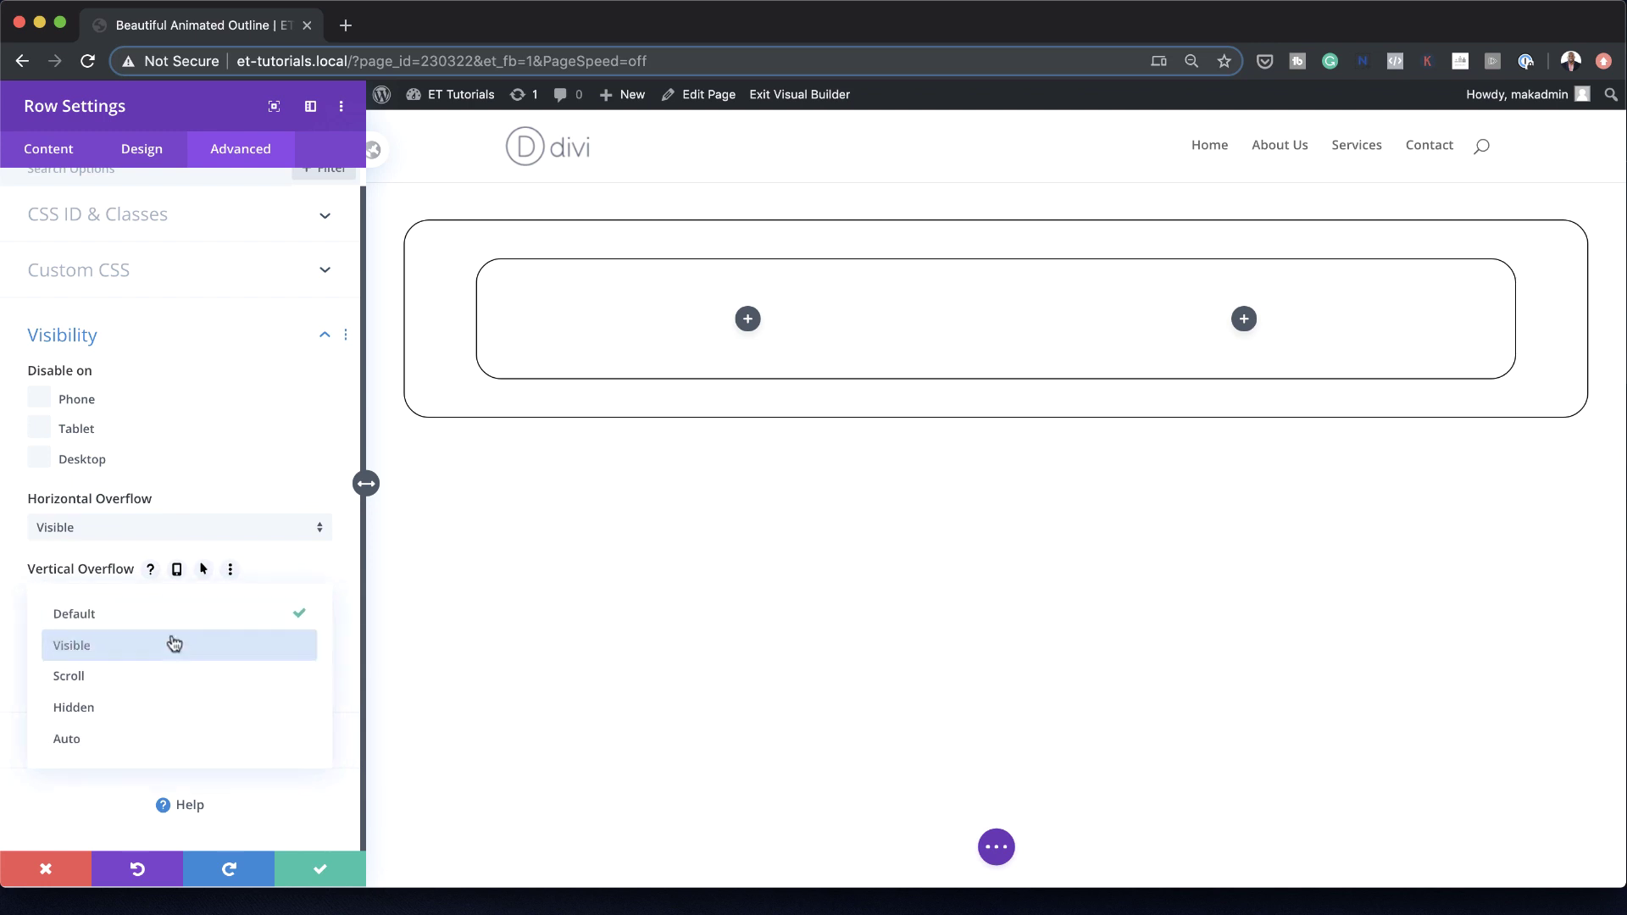
{"action": "left_click", "coordinate": [173, 654]}
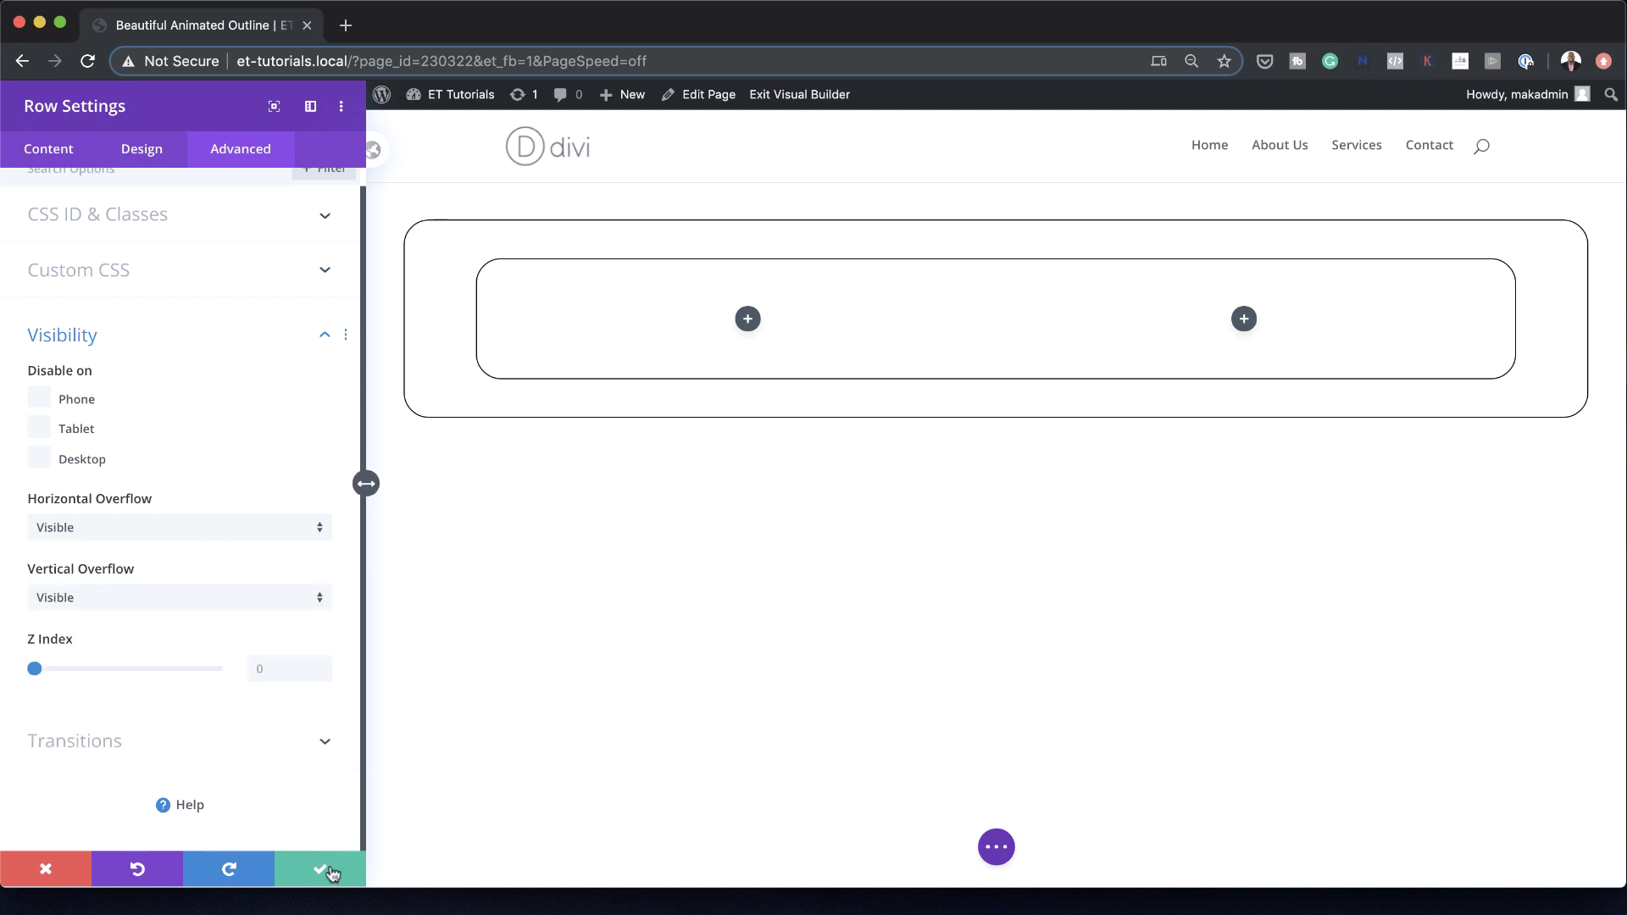
{"action": "scroll", "coordinate": [161, 343], "scroll_direction": "up", "scroll_amount": 1}
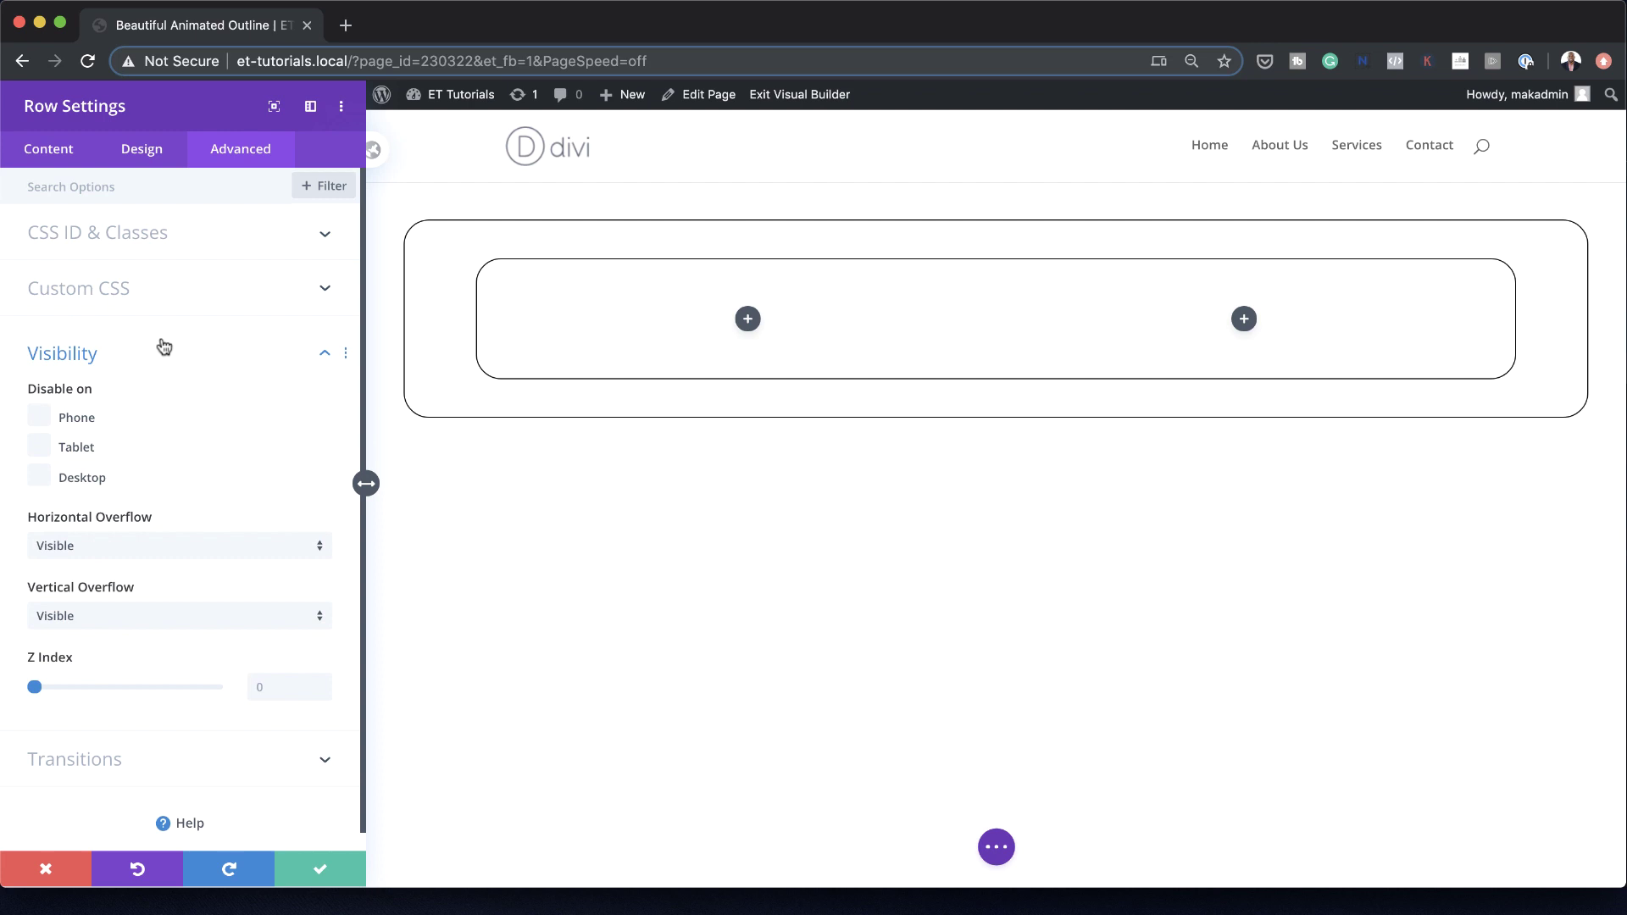
{"action": "left_click", "coordinate": [57, 151]}
In the first column's border design settings, set Rounded Corners to 2vw
{"action": "left_click", "coordinate": [46, 316]}
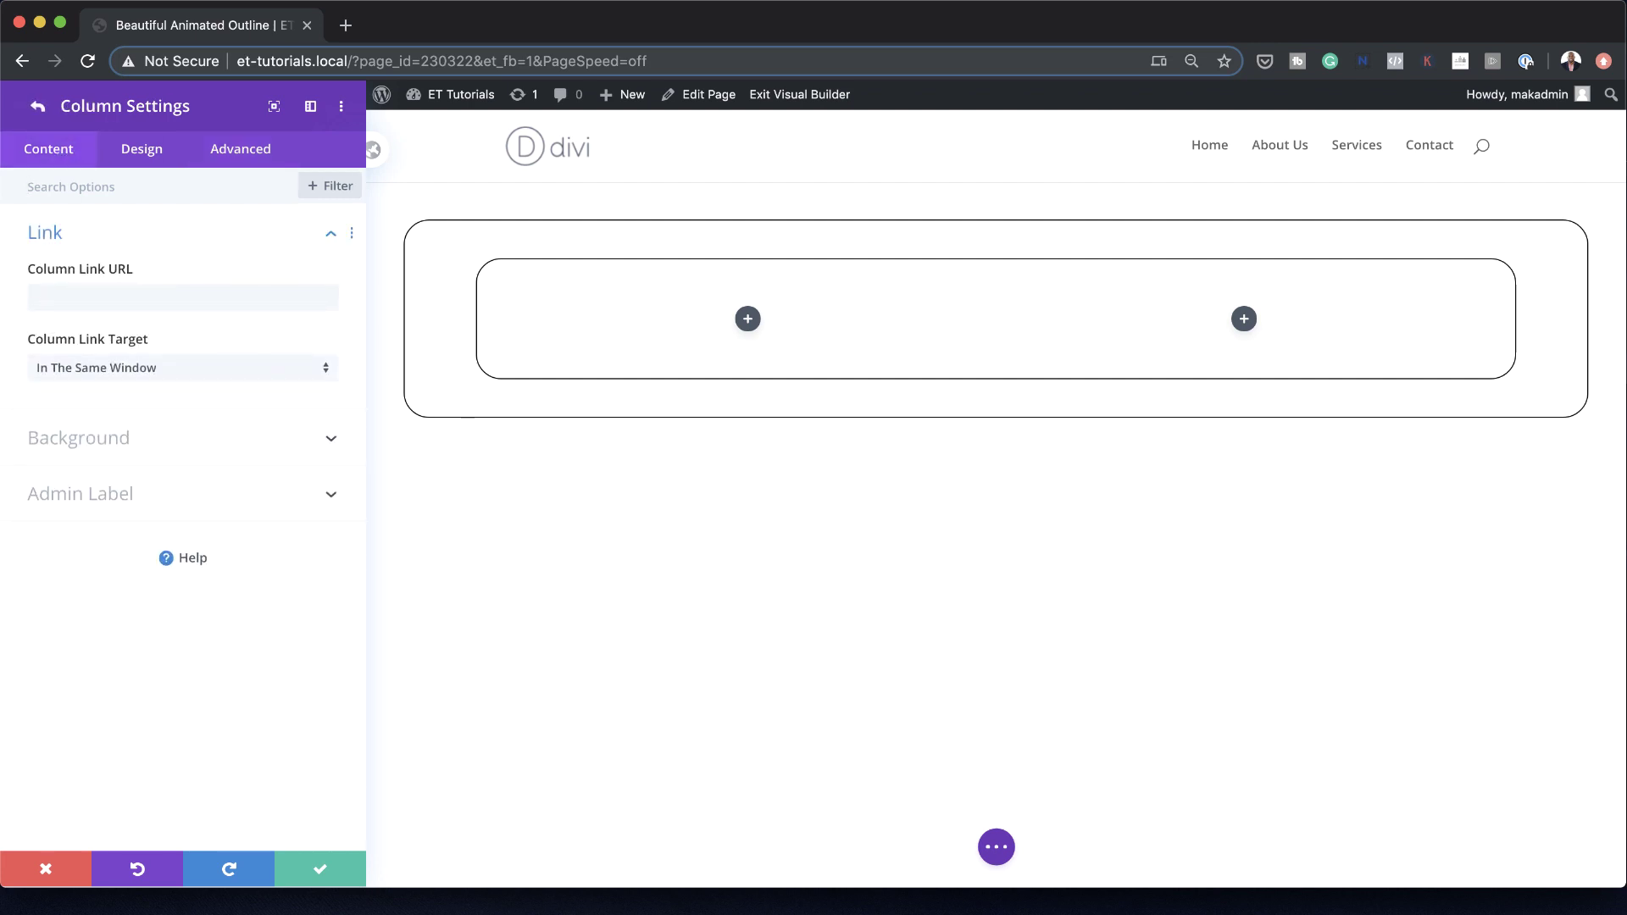
{"action": "left_click", "coordinate": [140, 155]}
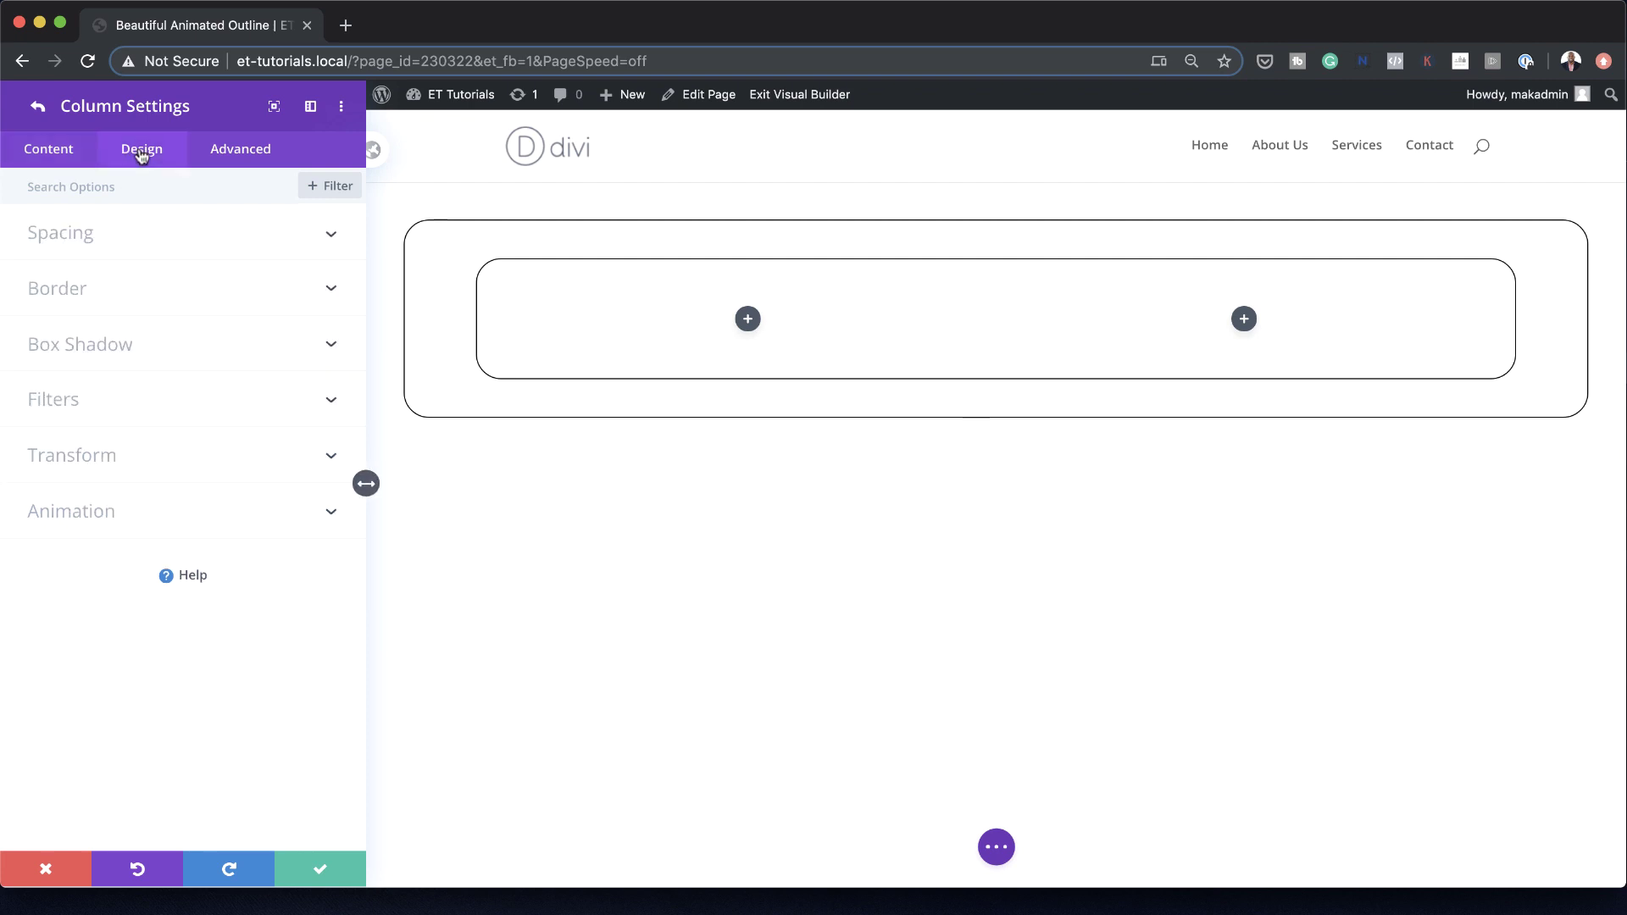
{"action": "left_click", "coordinate": [88, 290]}
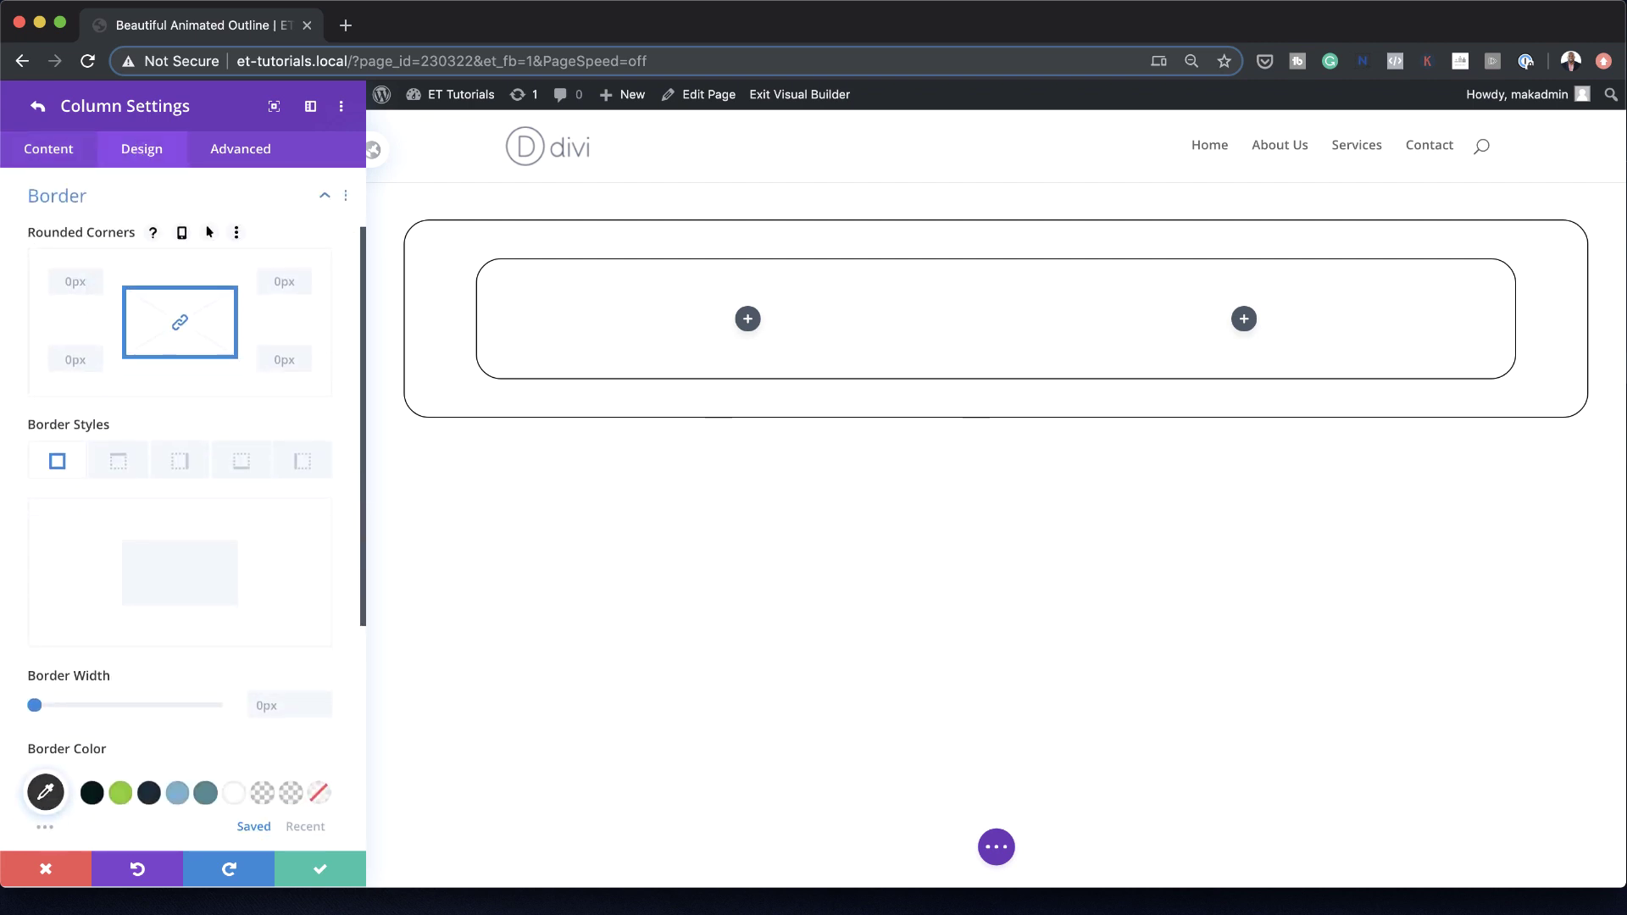
{"action": "left_click", "coordinate": [61, 282]}
{"action": "type", "text": "2vw"}
Set the column's border width to 1px and its colour to black (#0c0c0c)
{"action": "left_click_drag", "start_coordinate": [35, 705], "coordinate": [37, 706]}
{"action": "scroll", "coordinate": [160, 715], "scroll_direction": "down", "scroll_amount": 4}
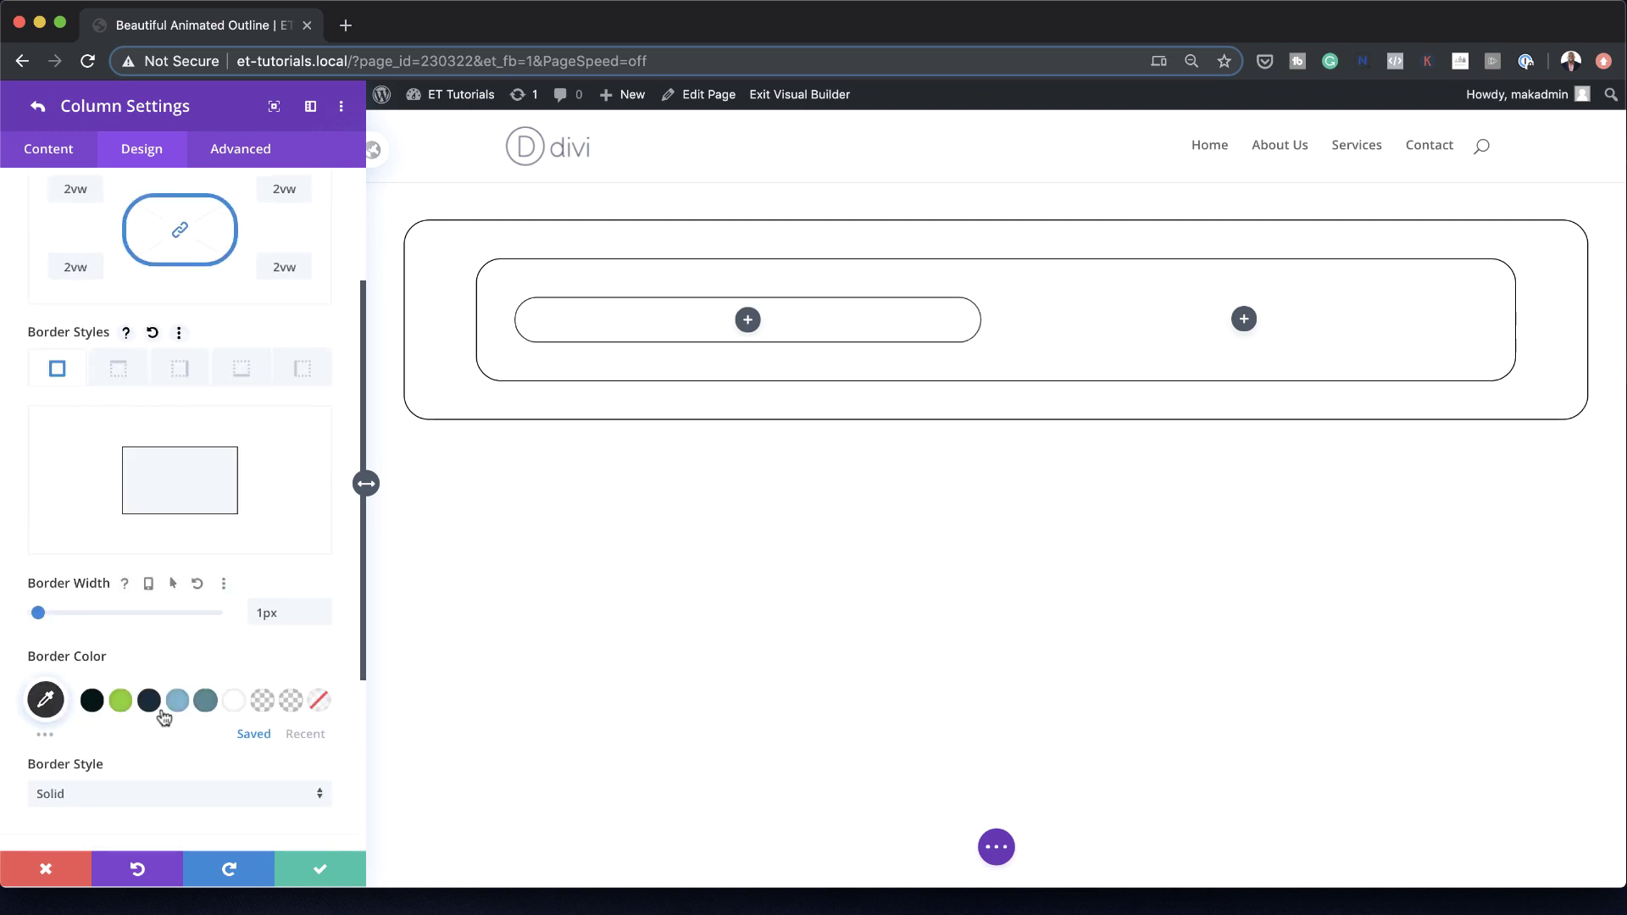
{"action": "left_click", "coordinate": [305, 661]}
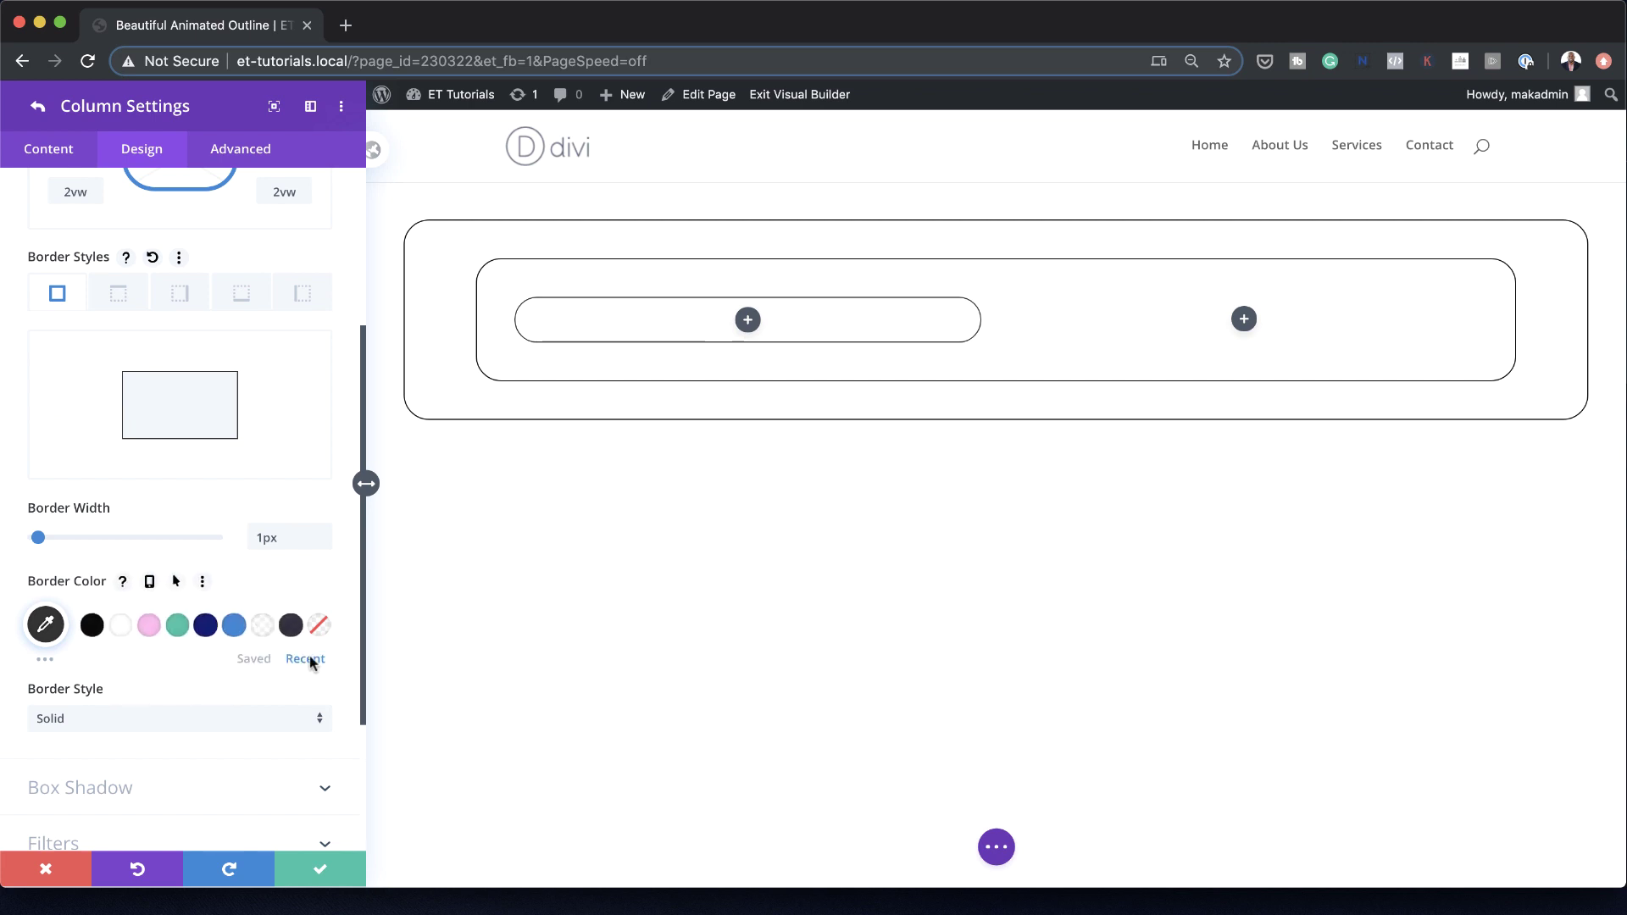
{"action": "left_click", "coordinate": [93, 627]}
{"action": "left_click", "coordinate": [44, 626]}
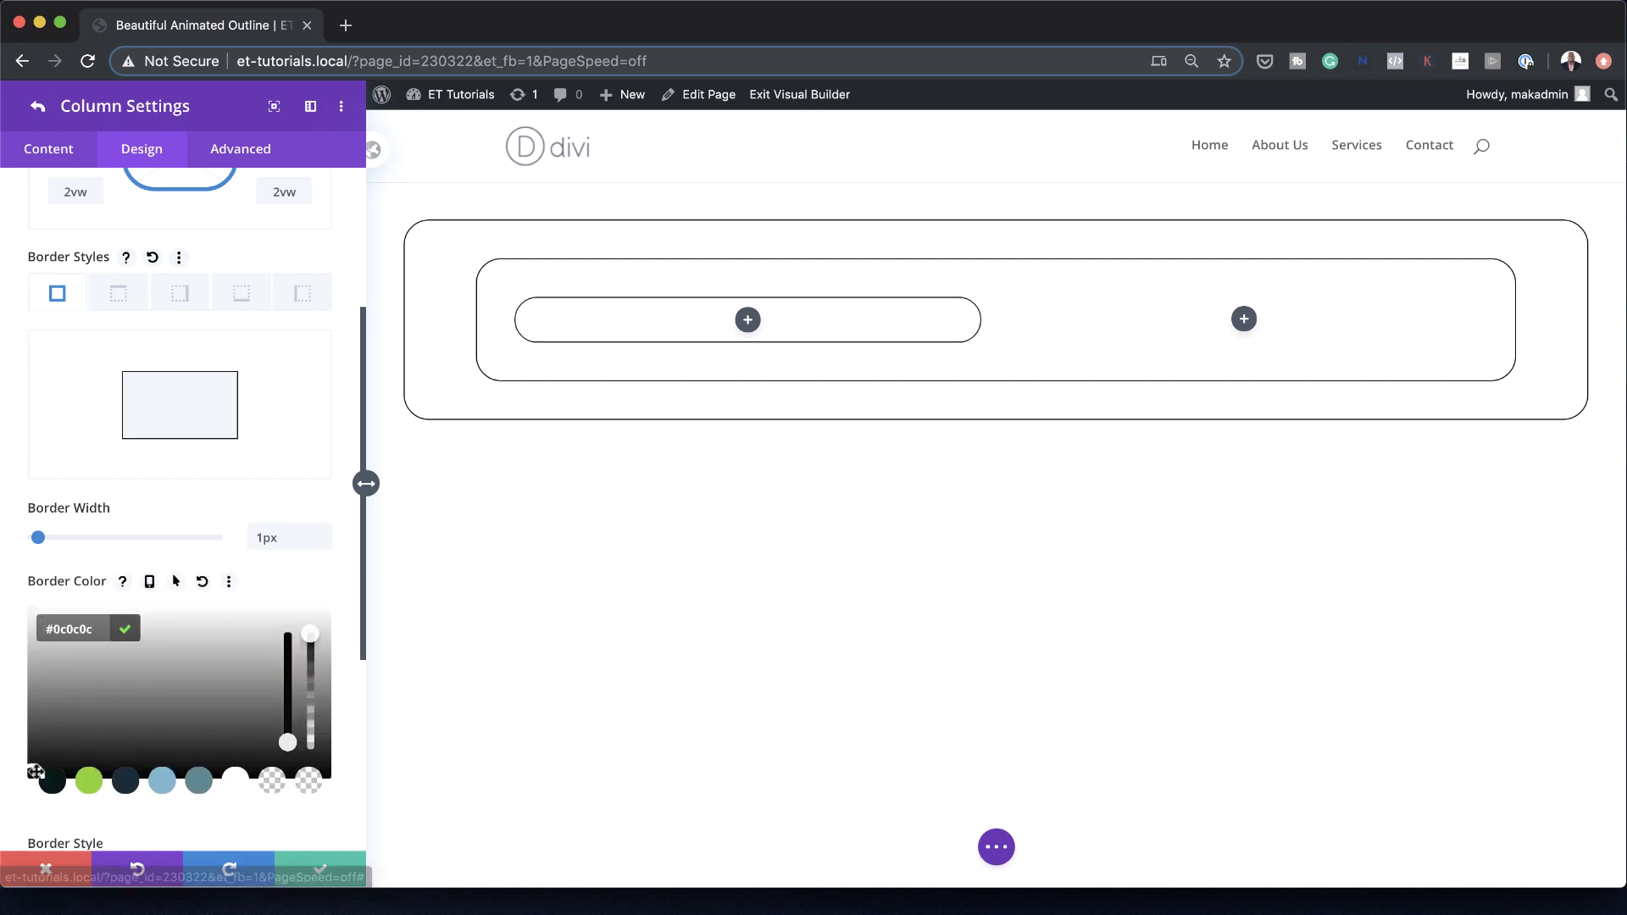
{"action": "left_click", "coordinate": [18, 800]}
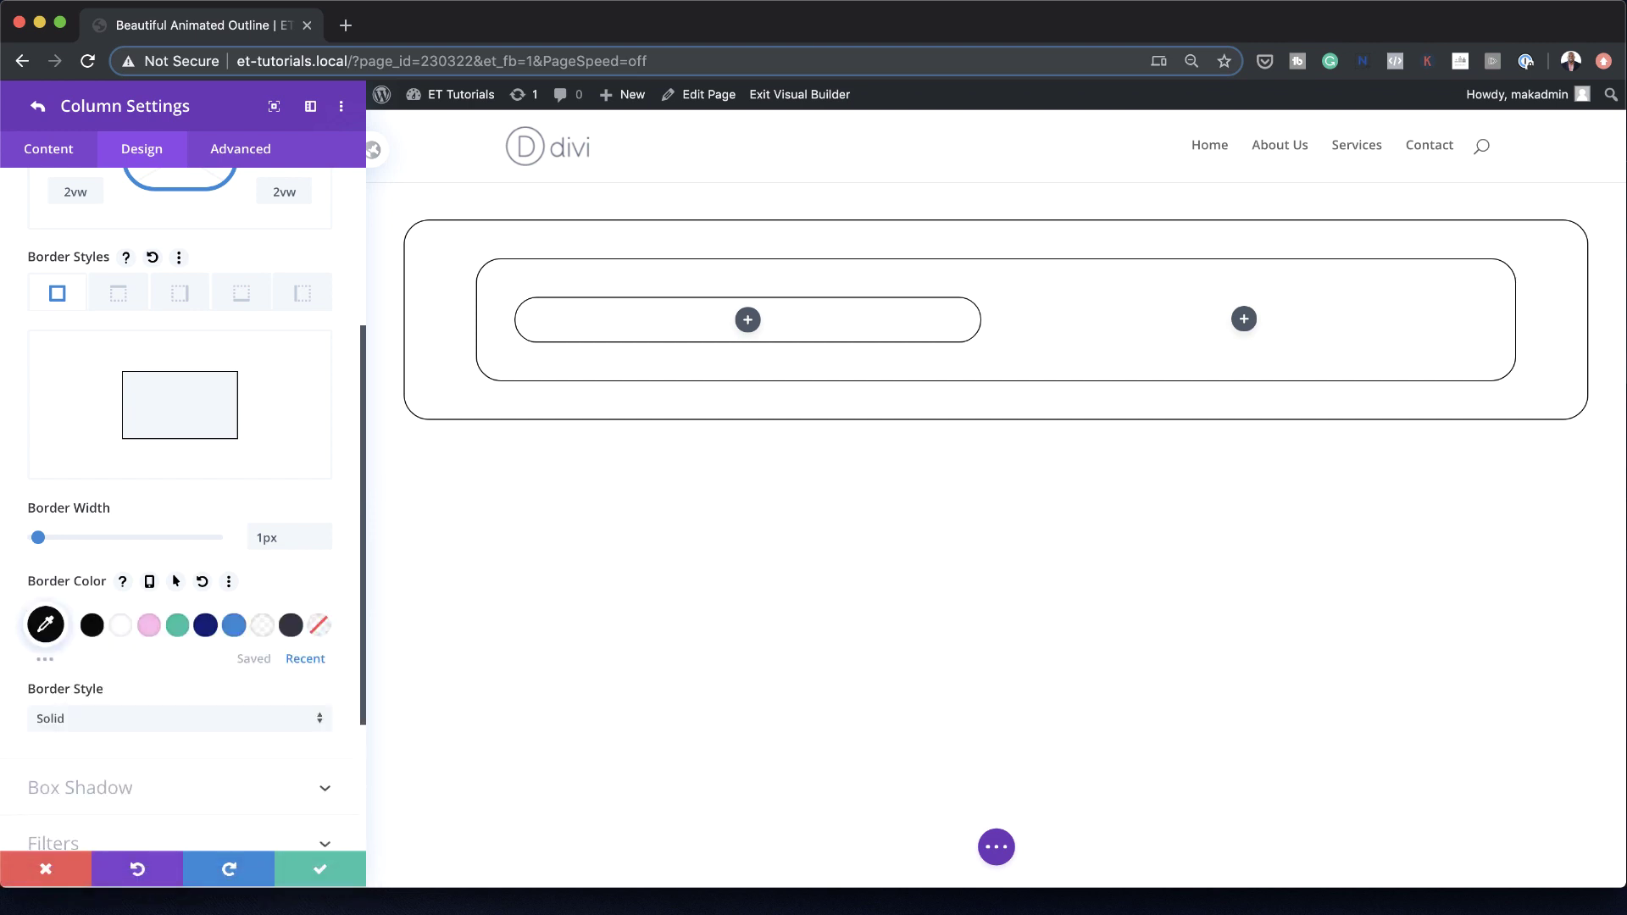
{"action": "scroll", "coordinate": [251, 675], "scroll_direction": "down", "scroll_amount": 3}
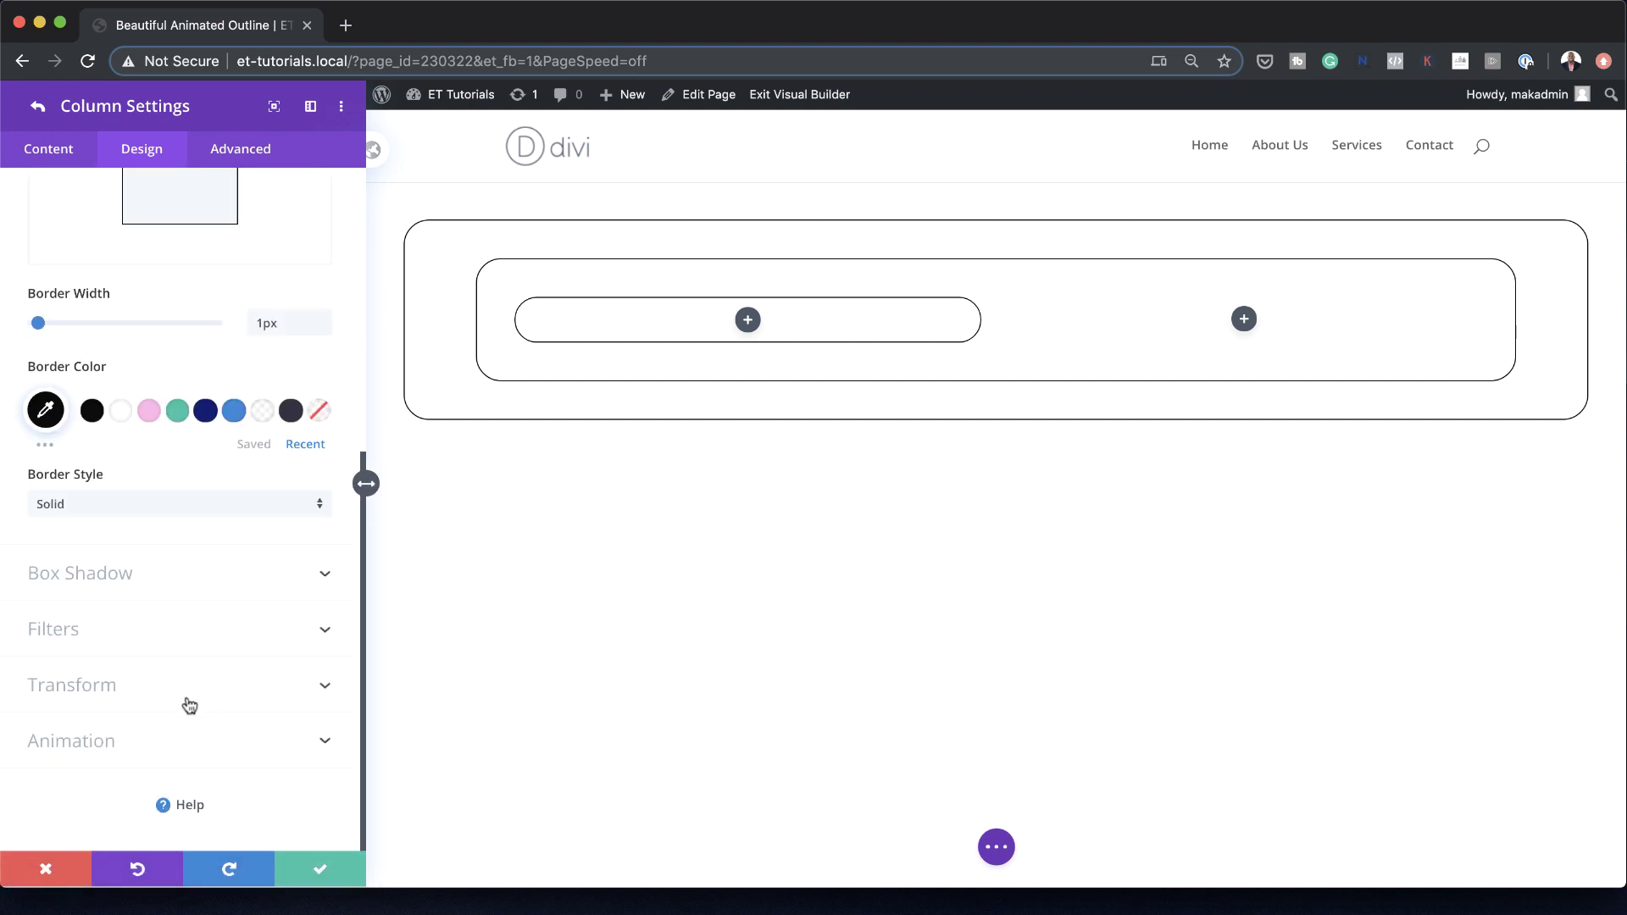
{"action": "left_click", "coordinate": [127, 742]}
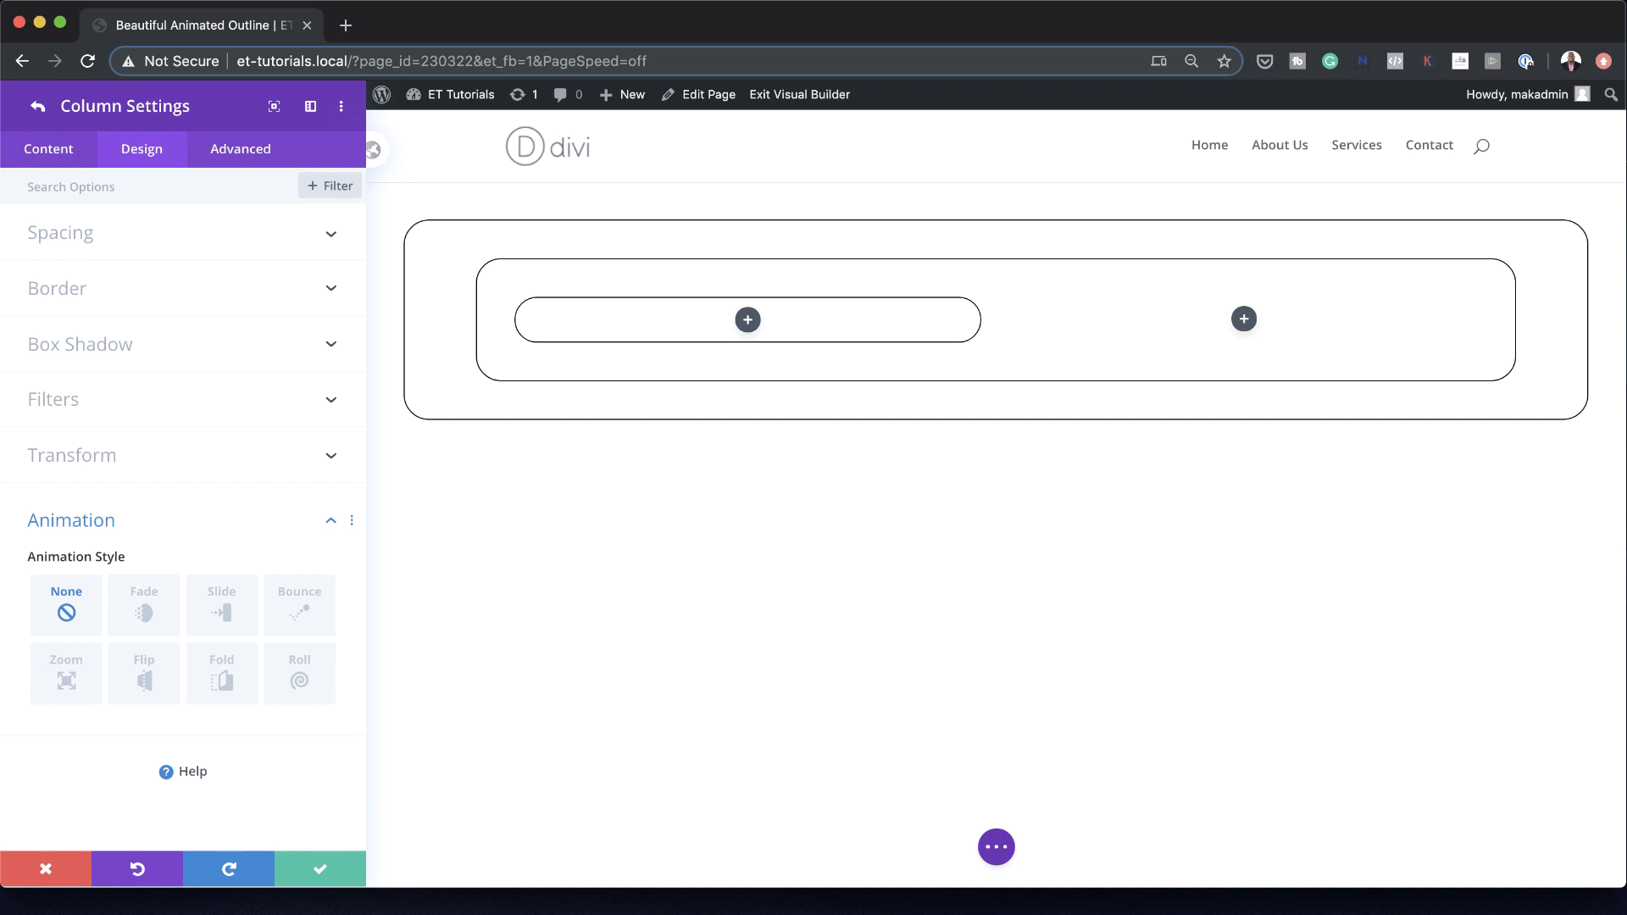
Make the first column Slide Down with a 1000ms delay and 100% starting opacity, then save
{"action": "left_click", "coordinate": [219, 611]}
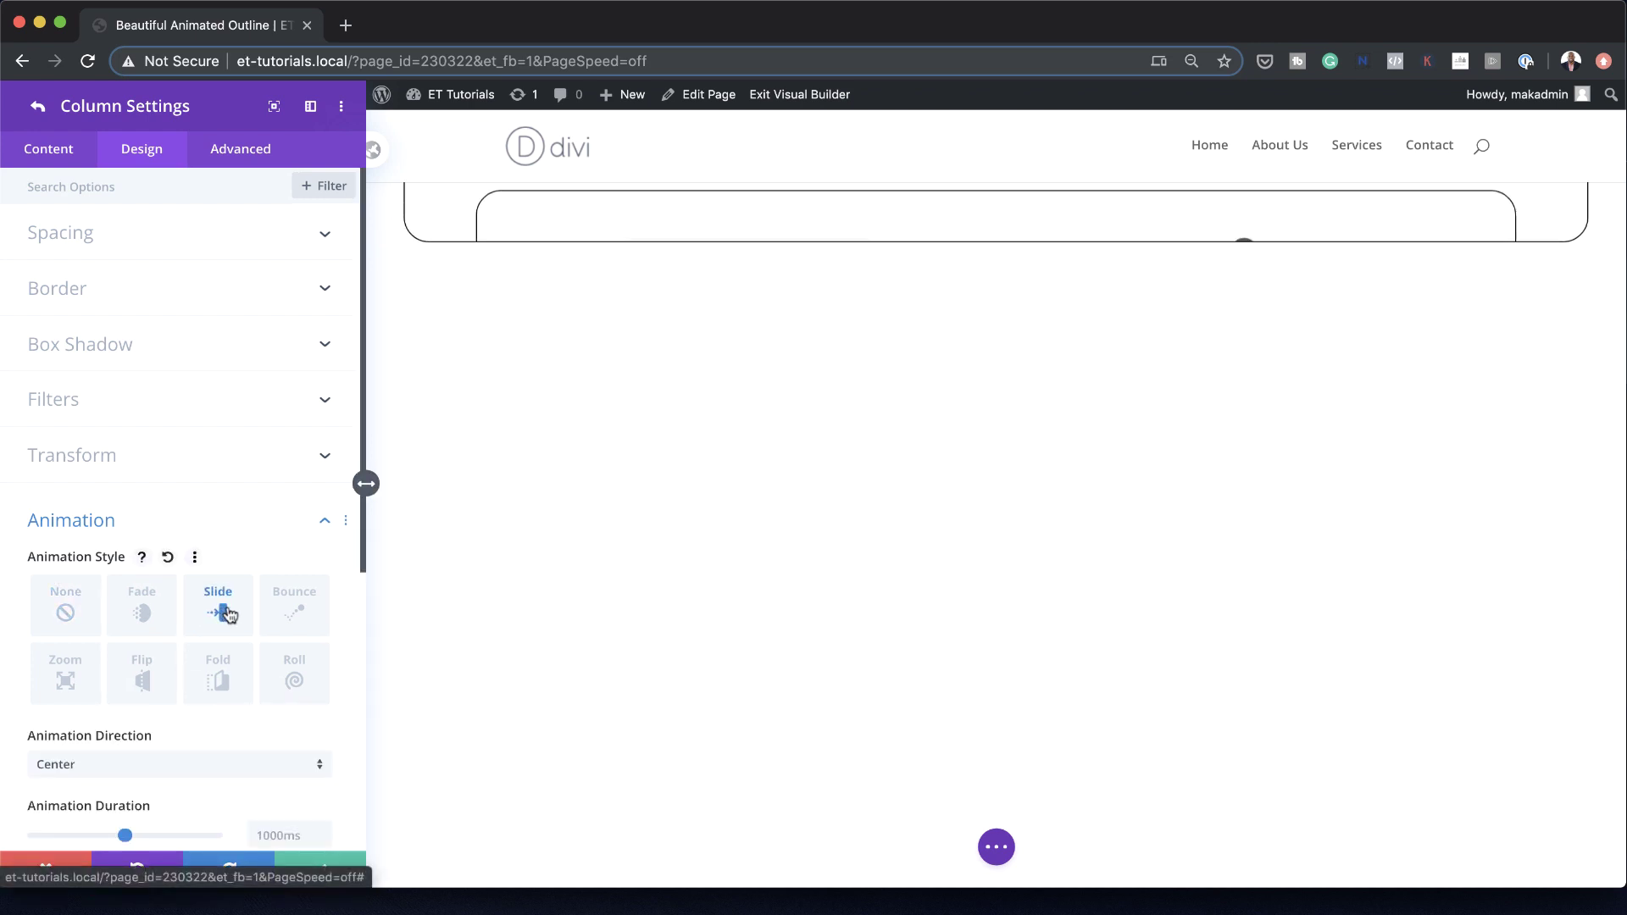
{"action": "left_click", "coordinate": [119, 765]}
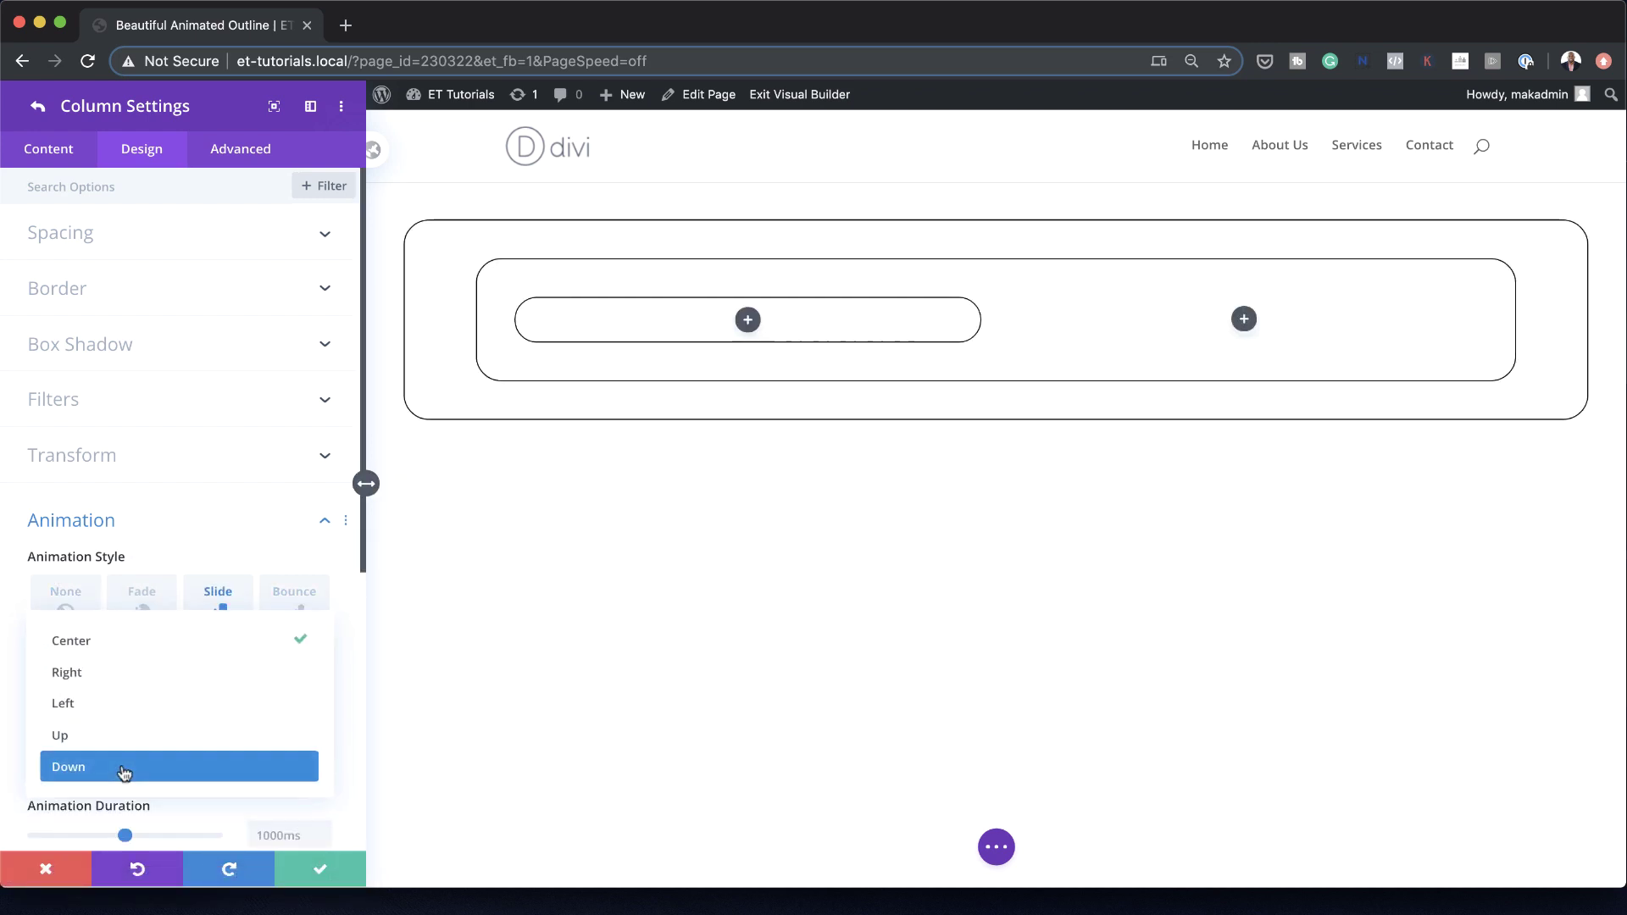
{"action": "left_click", "coordinate": [127, 766]}
{"action": "scroll", "coordinate": [161, 758], "scroll_direction": "down", "scroll_amount": 5}
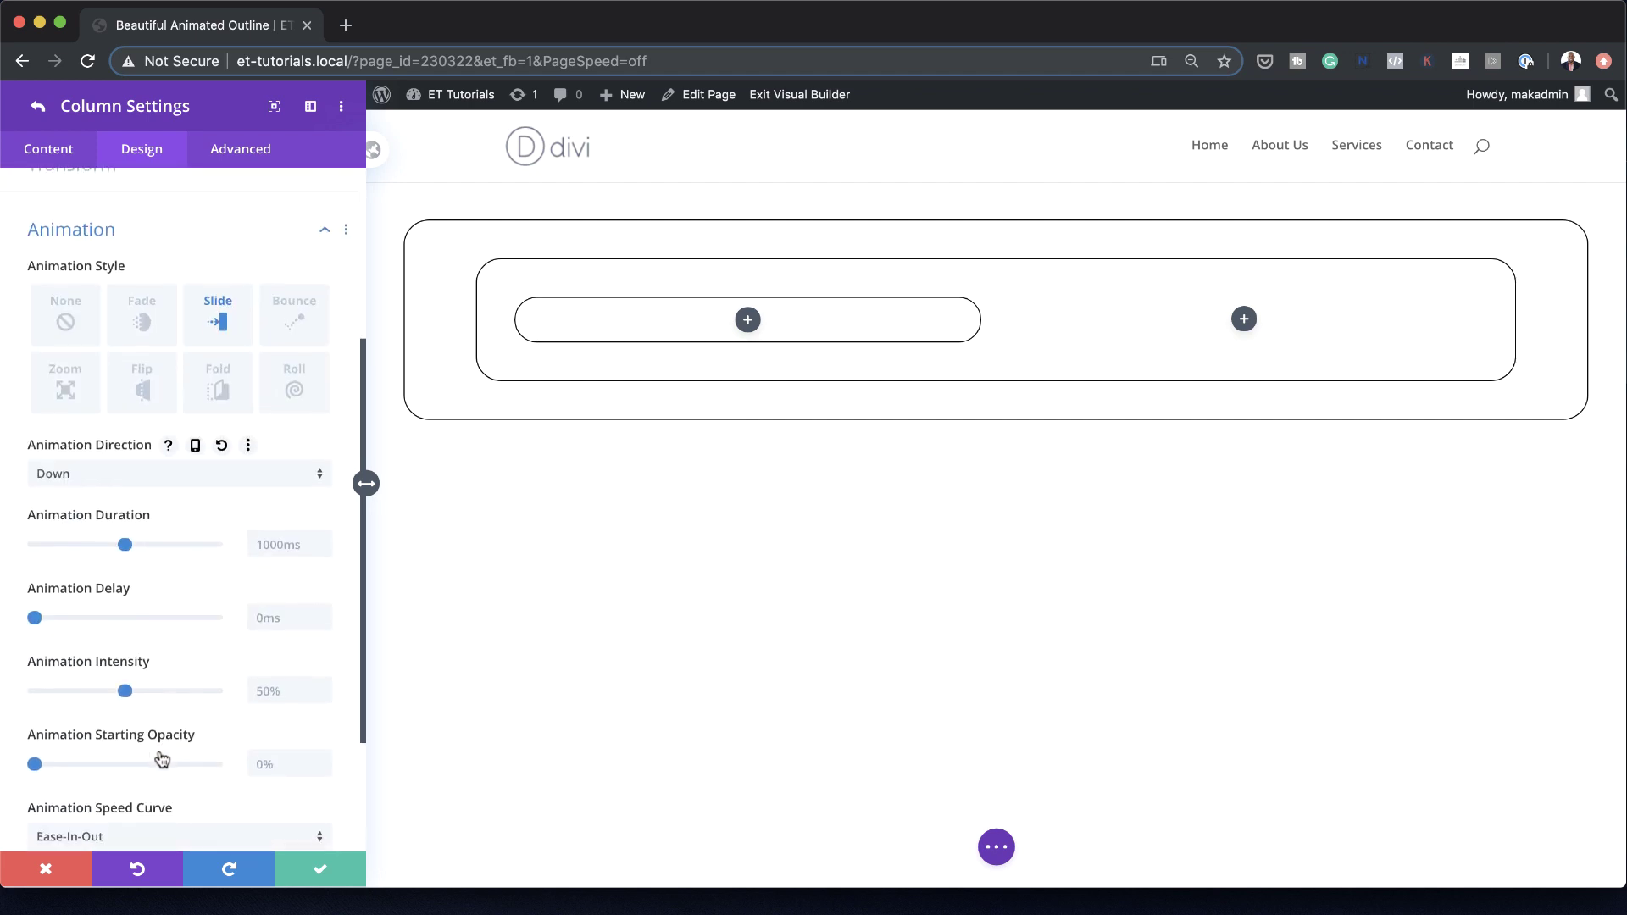
{"action": "left_click", "coordinate": [286, 601]}
{"action": "type", "text": "1000"}
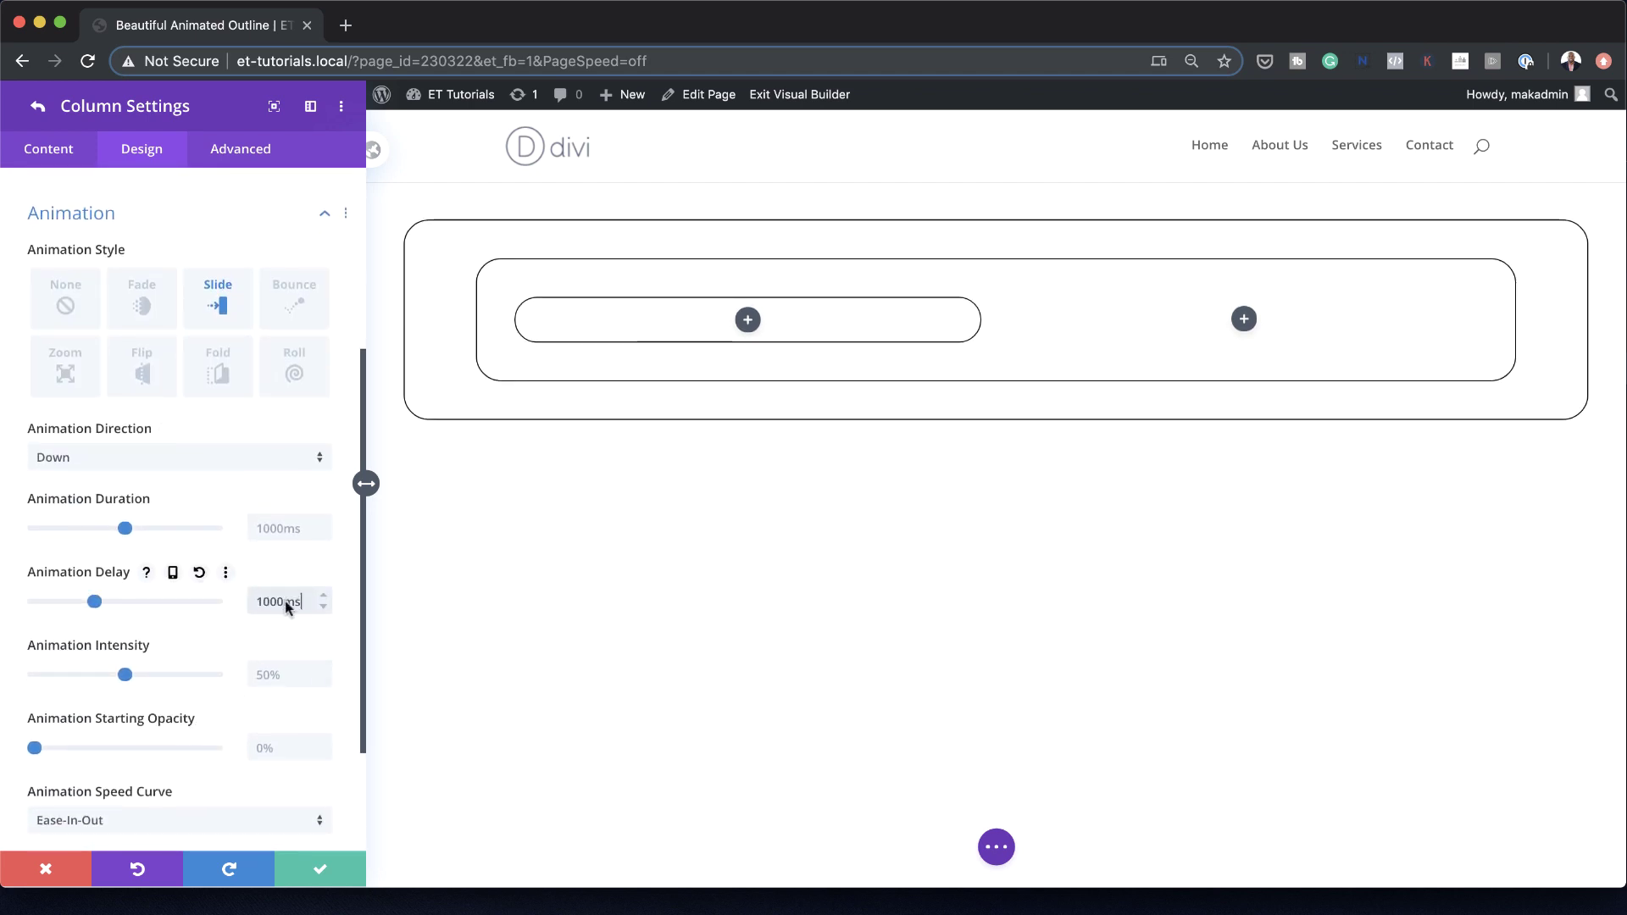
{"action": "left_click", "coordinate": [271, 748]}
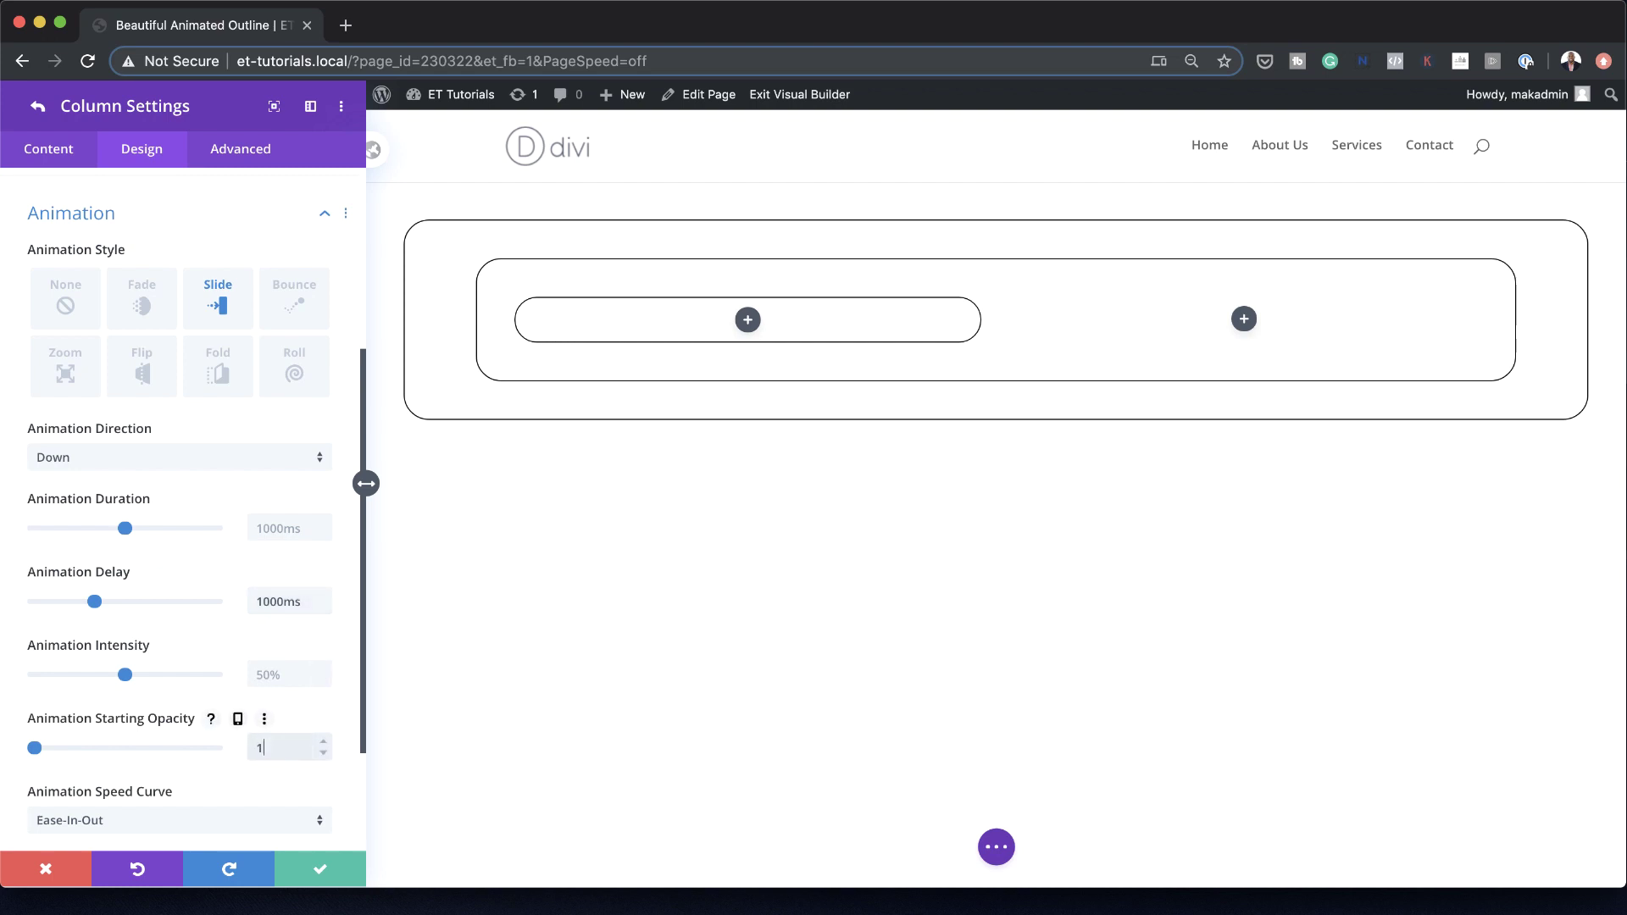
{"action": "type", "text": "100"}
{"action": "key", "text": "Return"}
{"action": "left_click", "coordinate": [322, 873]}
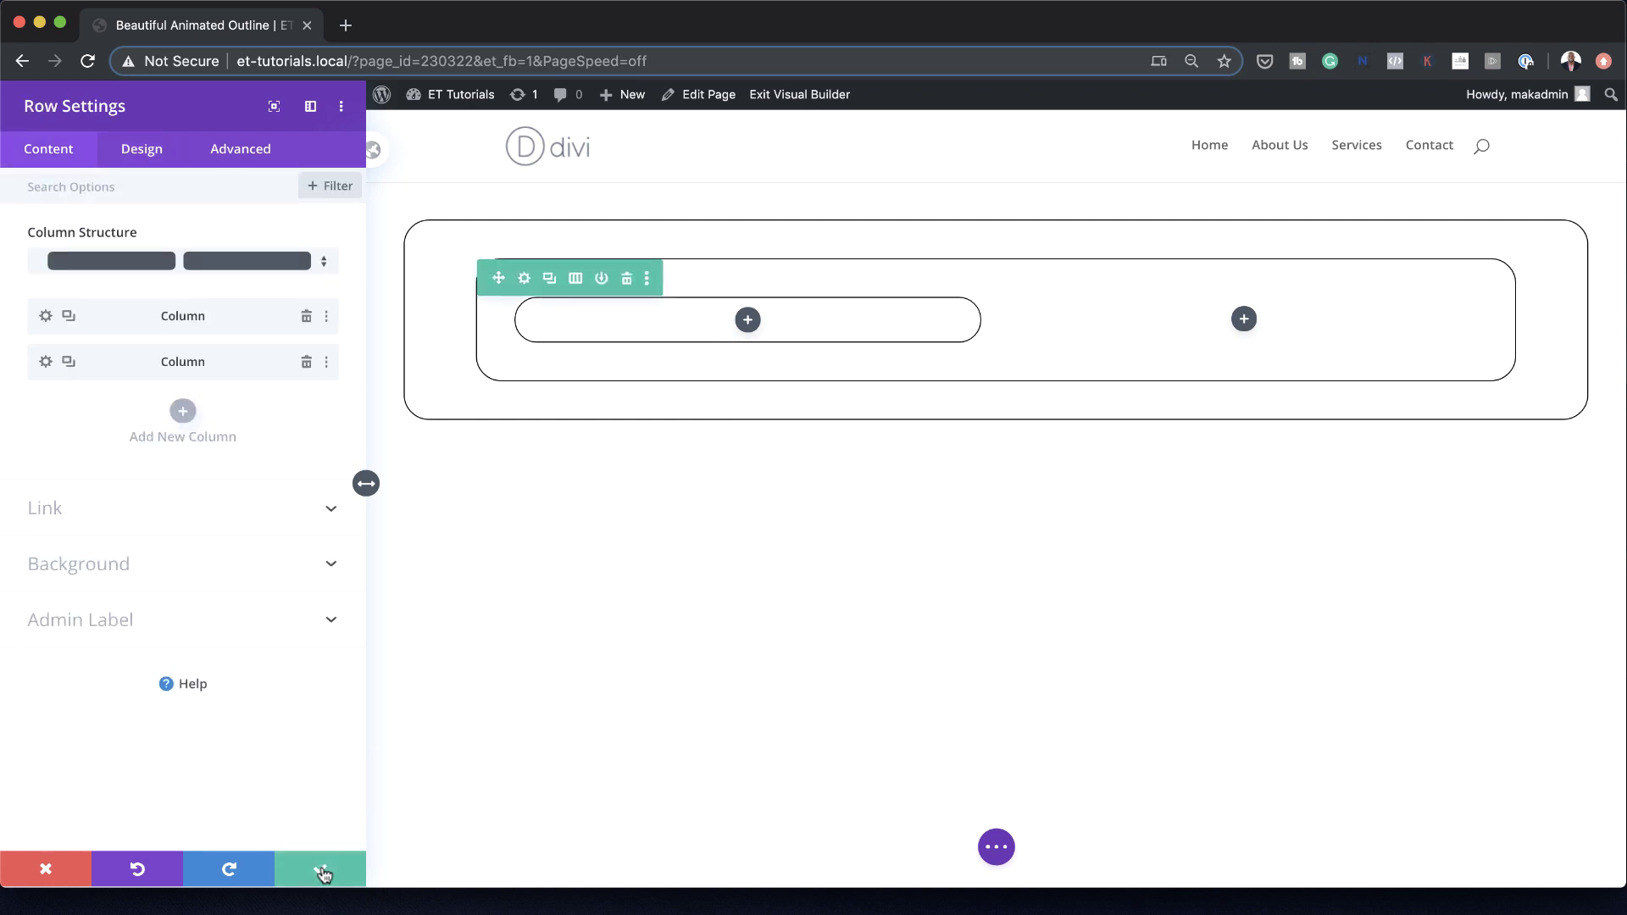
Save the row settings and add a Blurb module to the first column
{"action": "left_click", "coordinate": [323, 874]}
{"action": "left_click", "coordinate": [494, 354]}
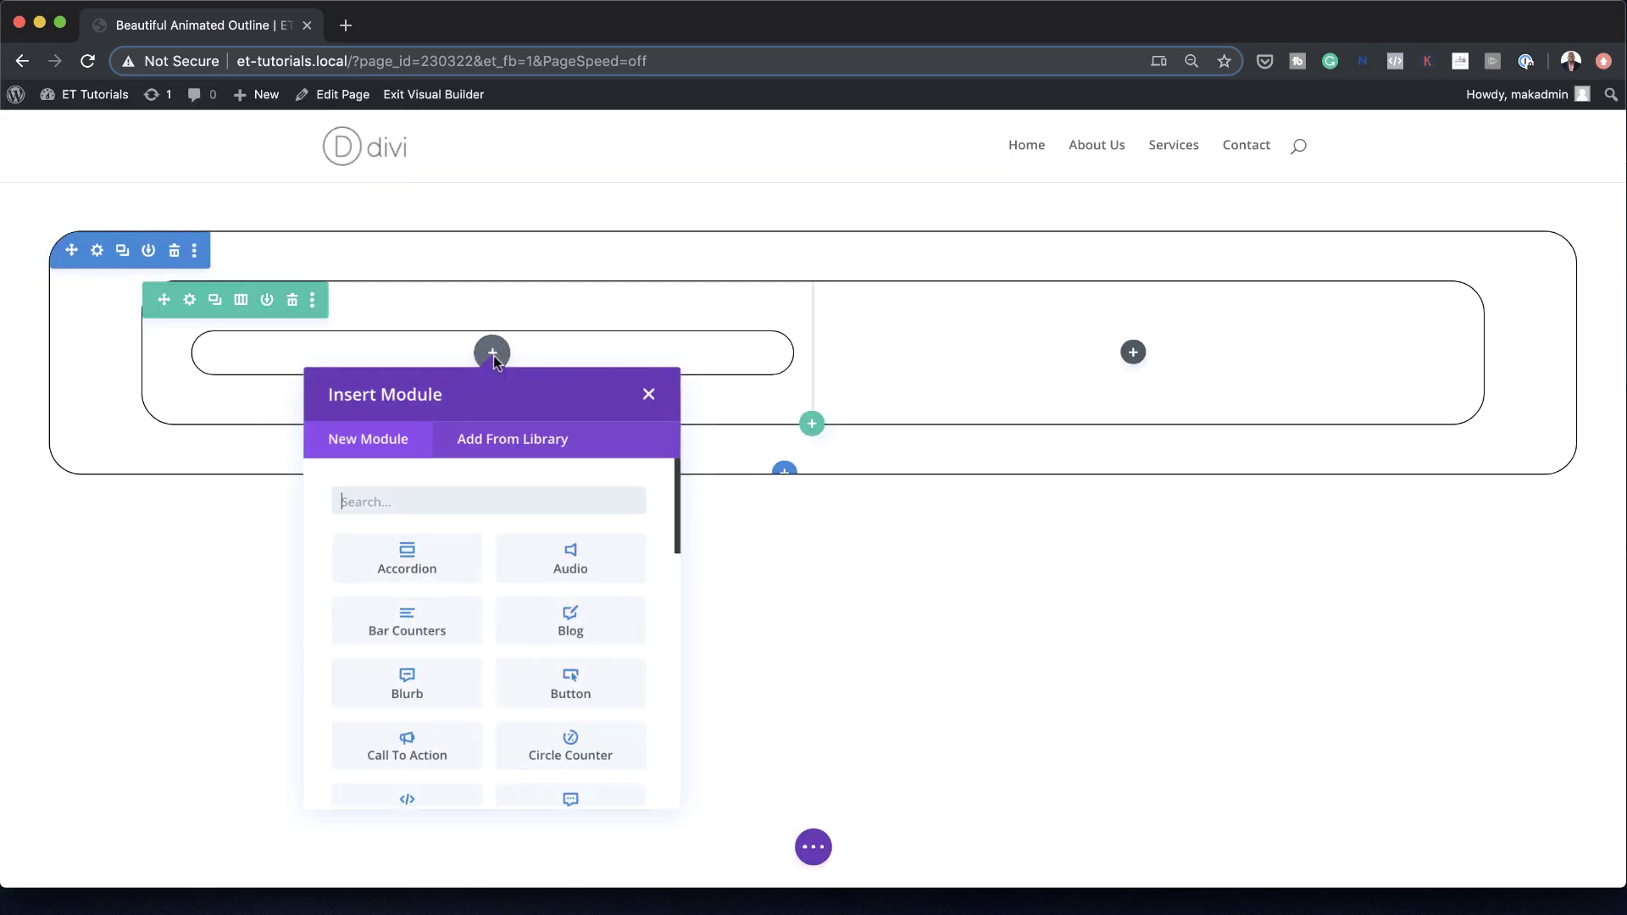
{"action": "type", "text": "blur"}
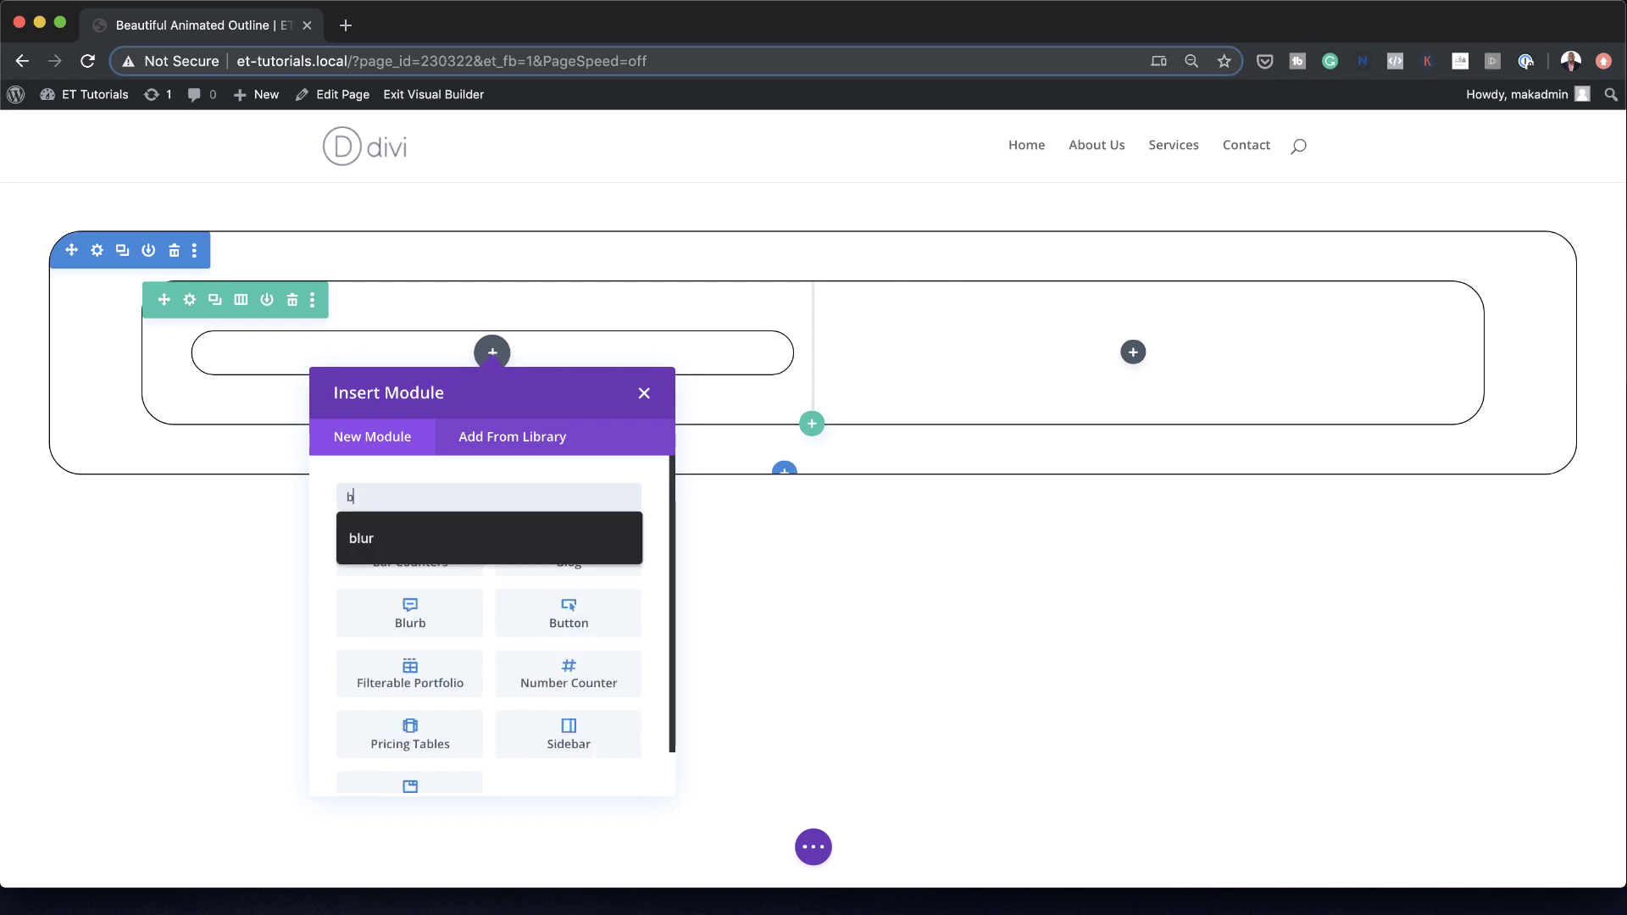
{"action": "left_click", "coordinate": [428, 550]}
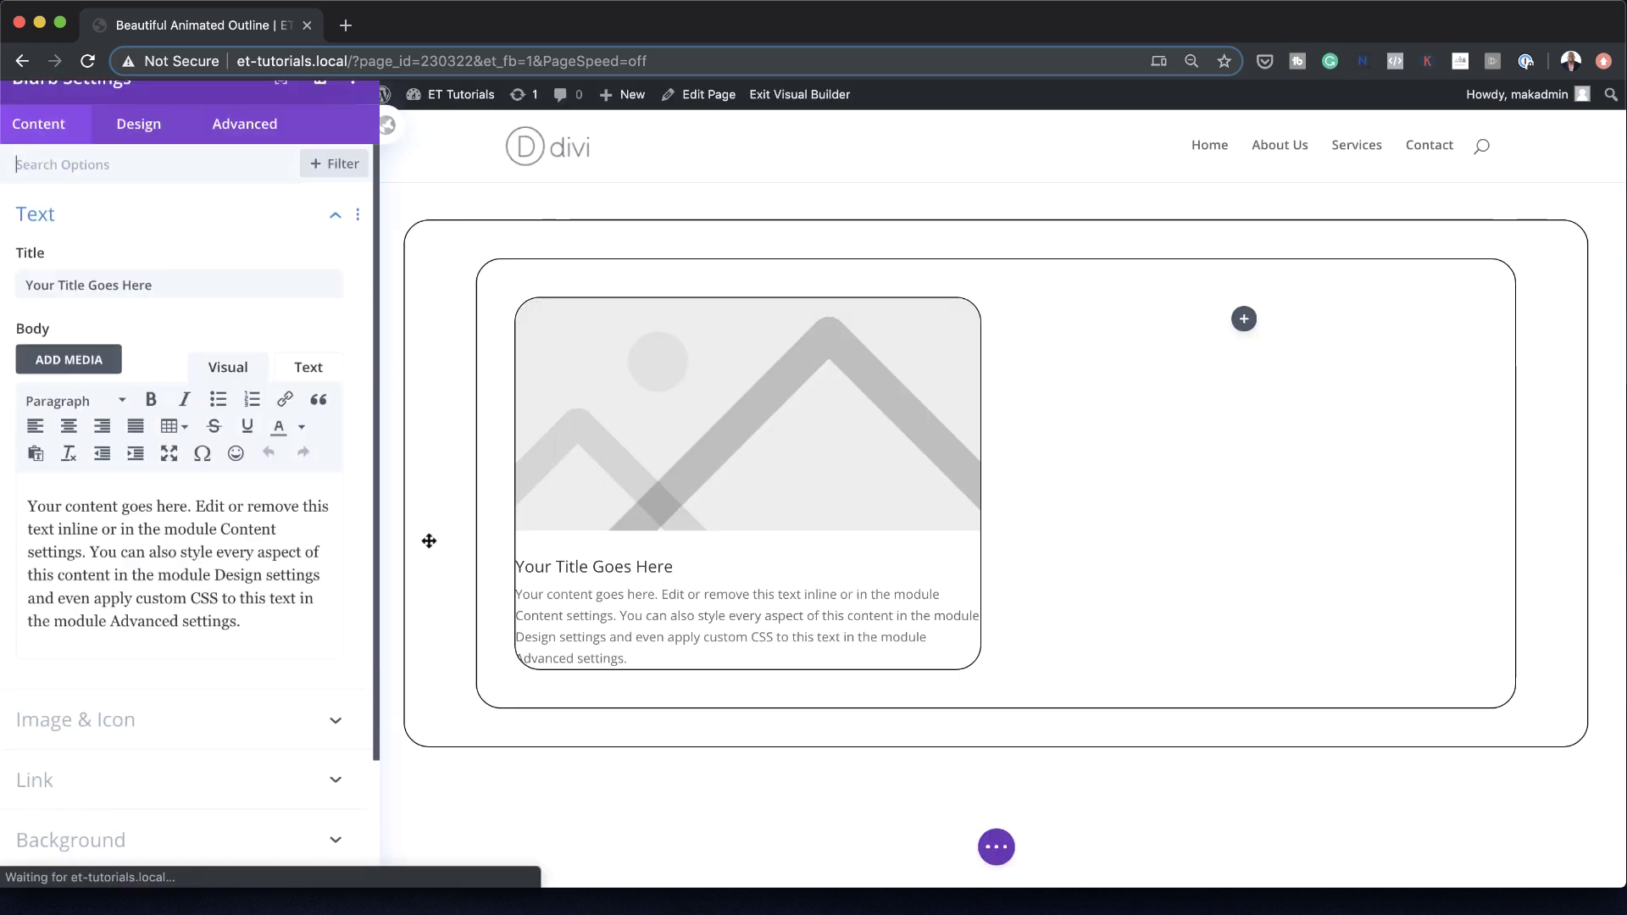
Switch the blurb to use an icon and choose the square icon
{"action": "left_click", "coordinate": [141, 710]}
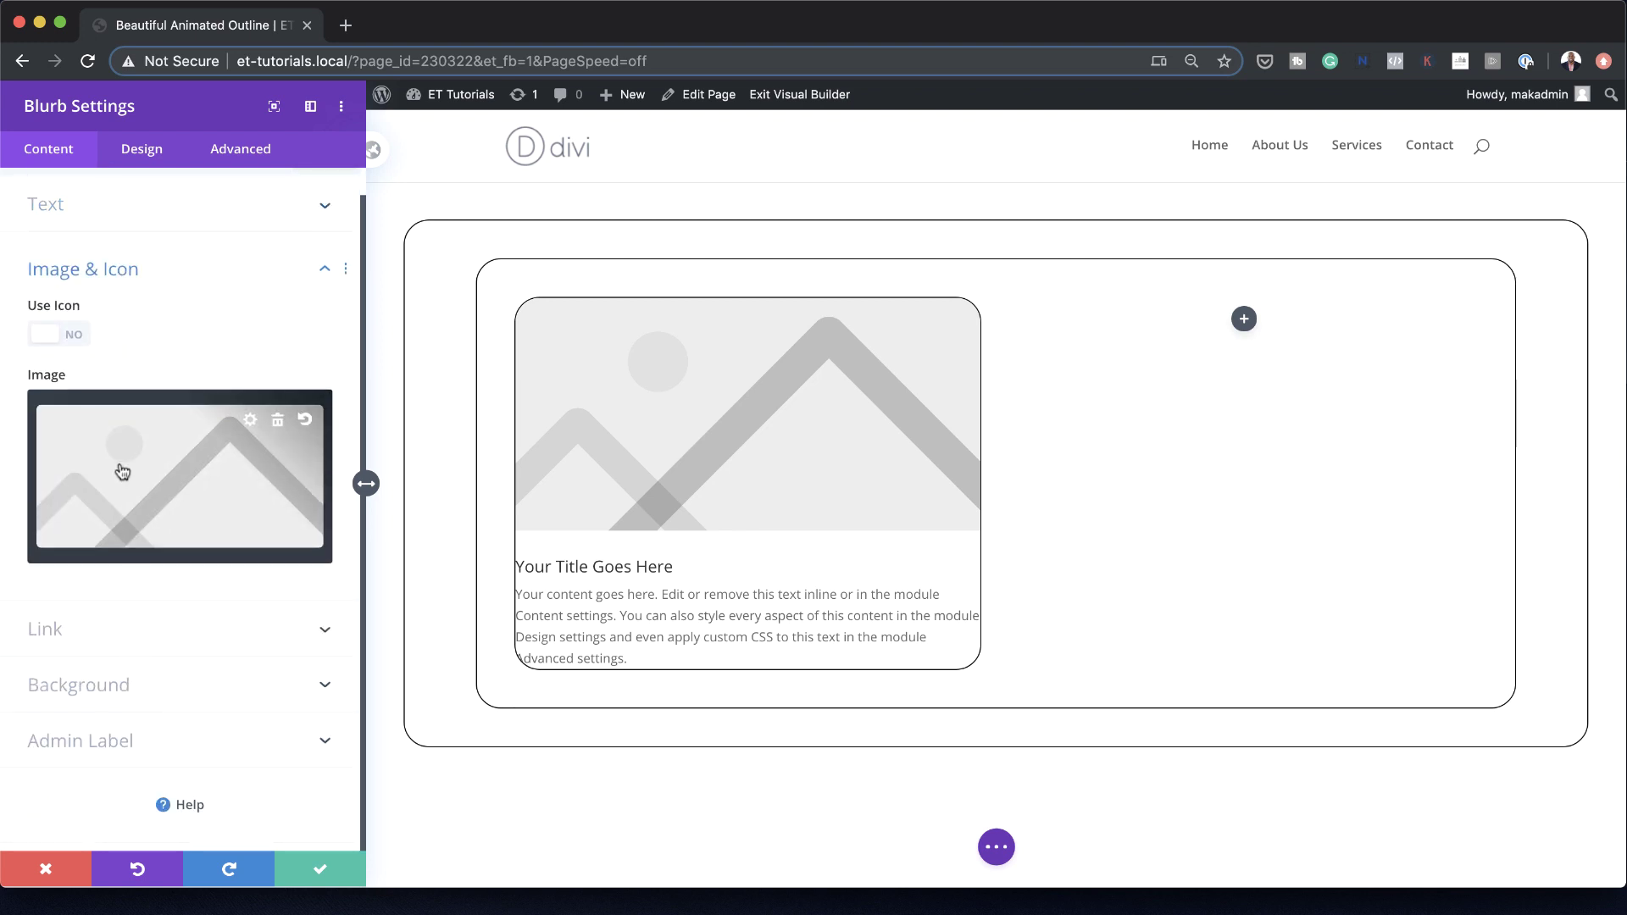
{"action": "left_click", "coordinate": [74, 335]}
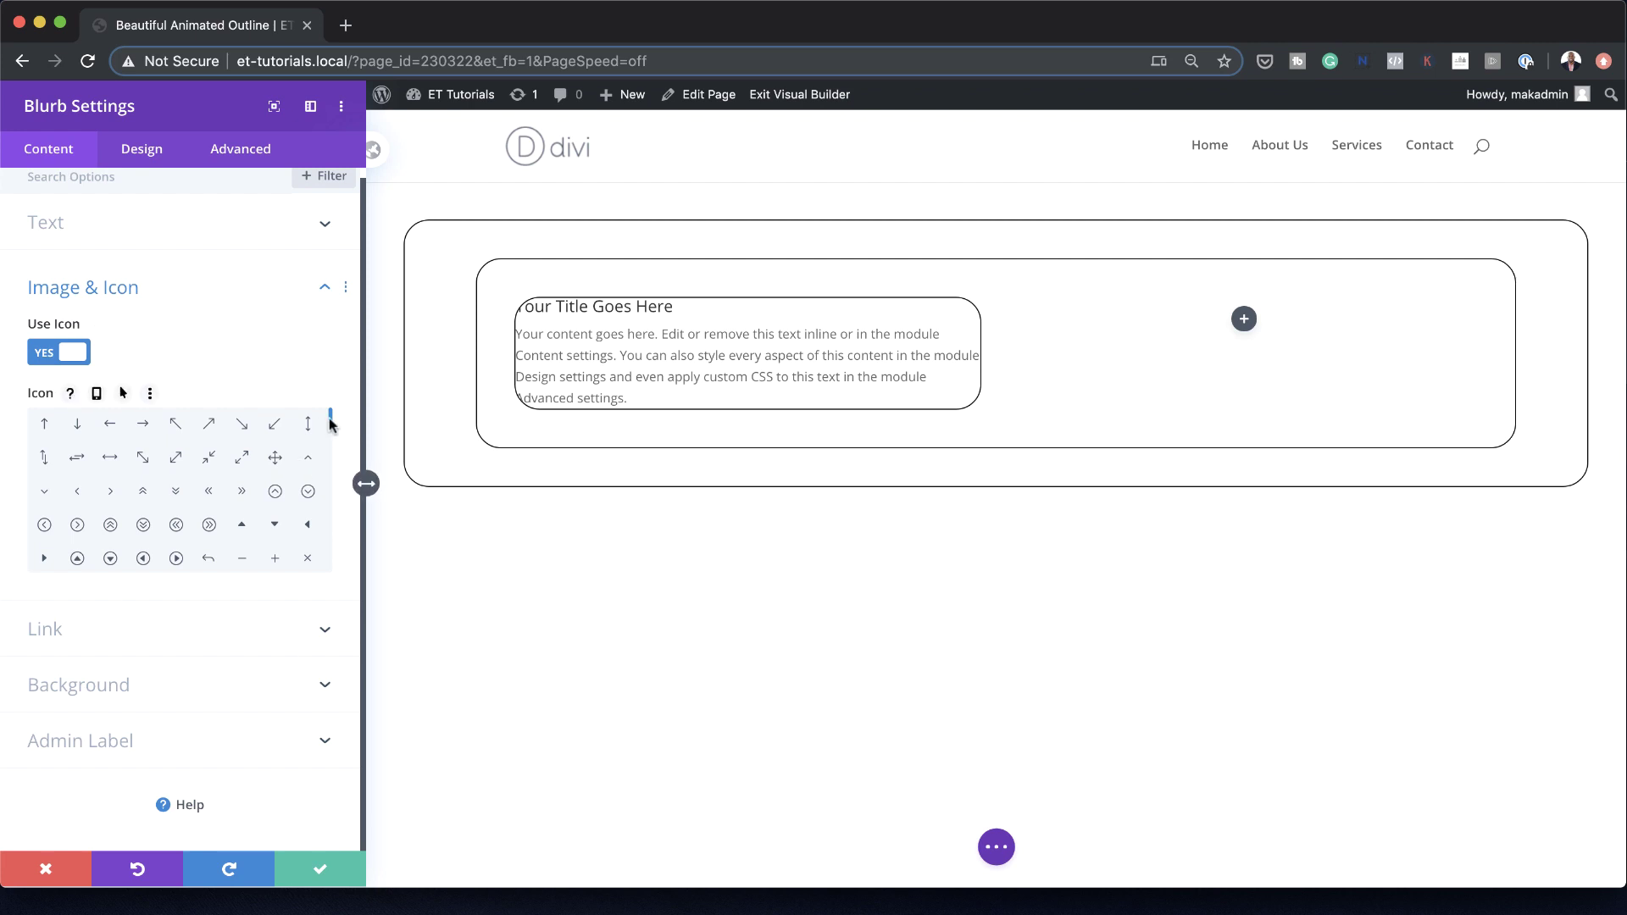
{"action": "left_click_drag", "start_coordinate": [329, 424], "coordinate": [332, 438]}
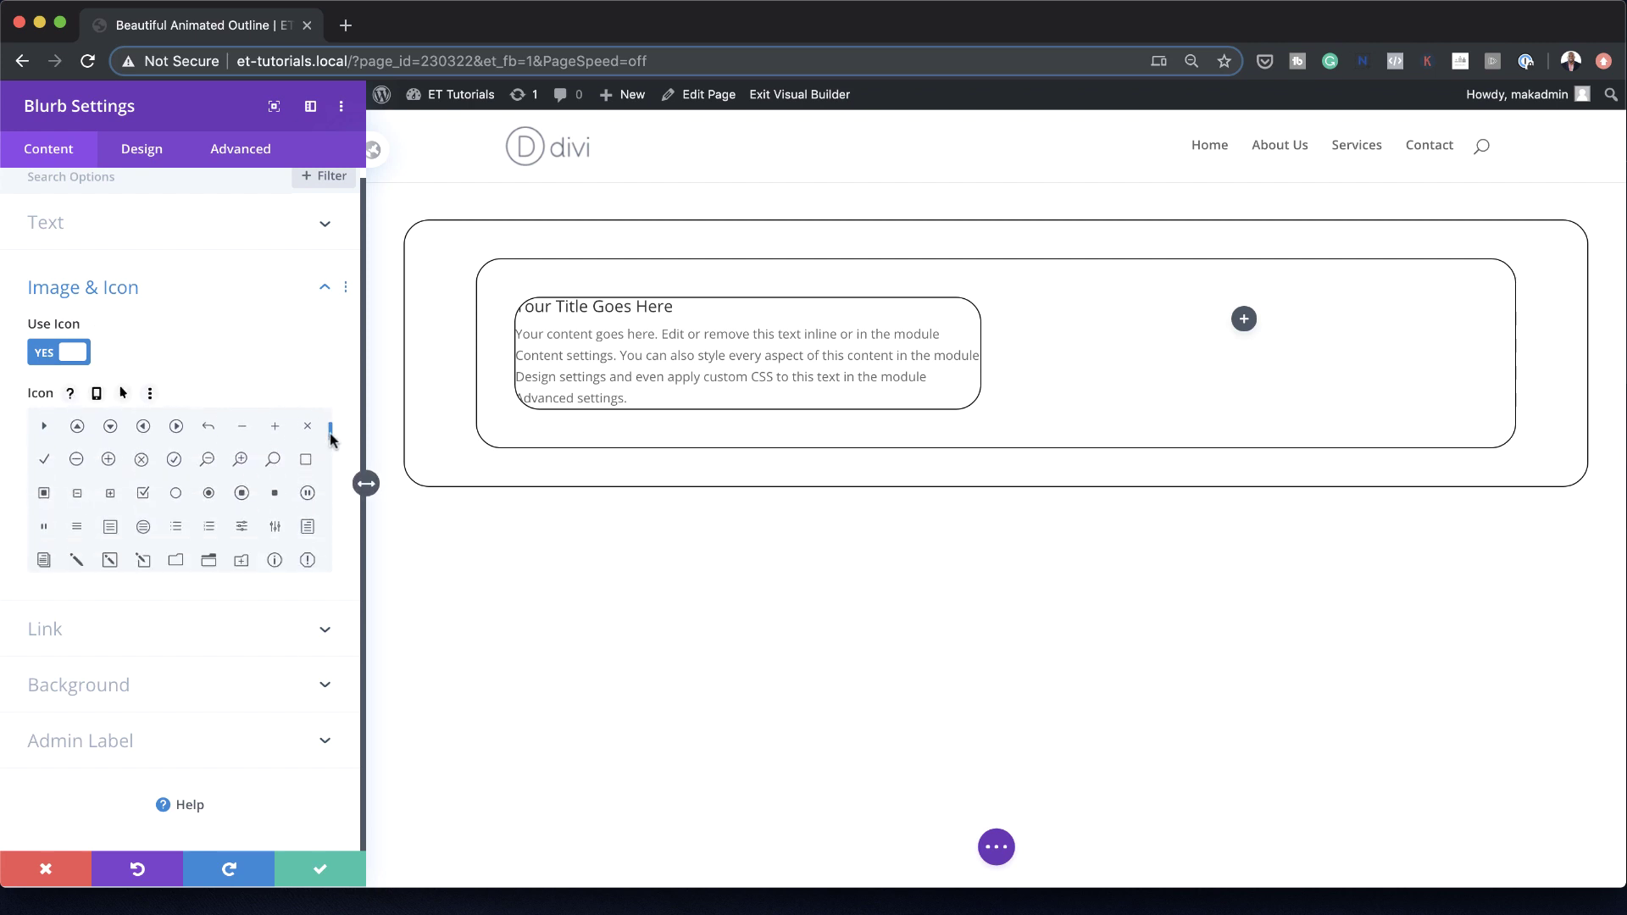
{"action": "left_click", "coordinate": [275, 495]}
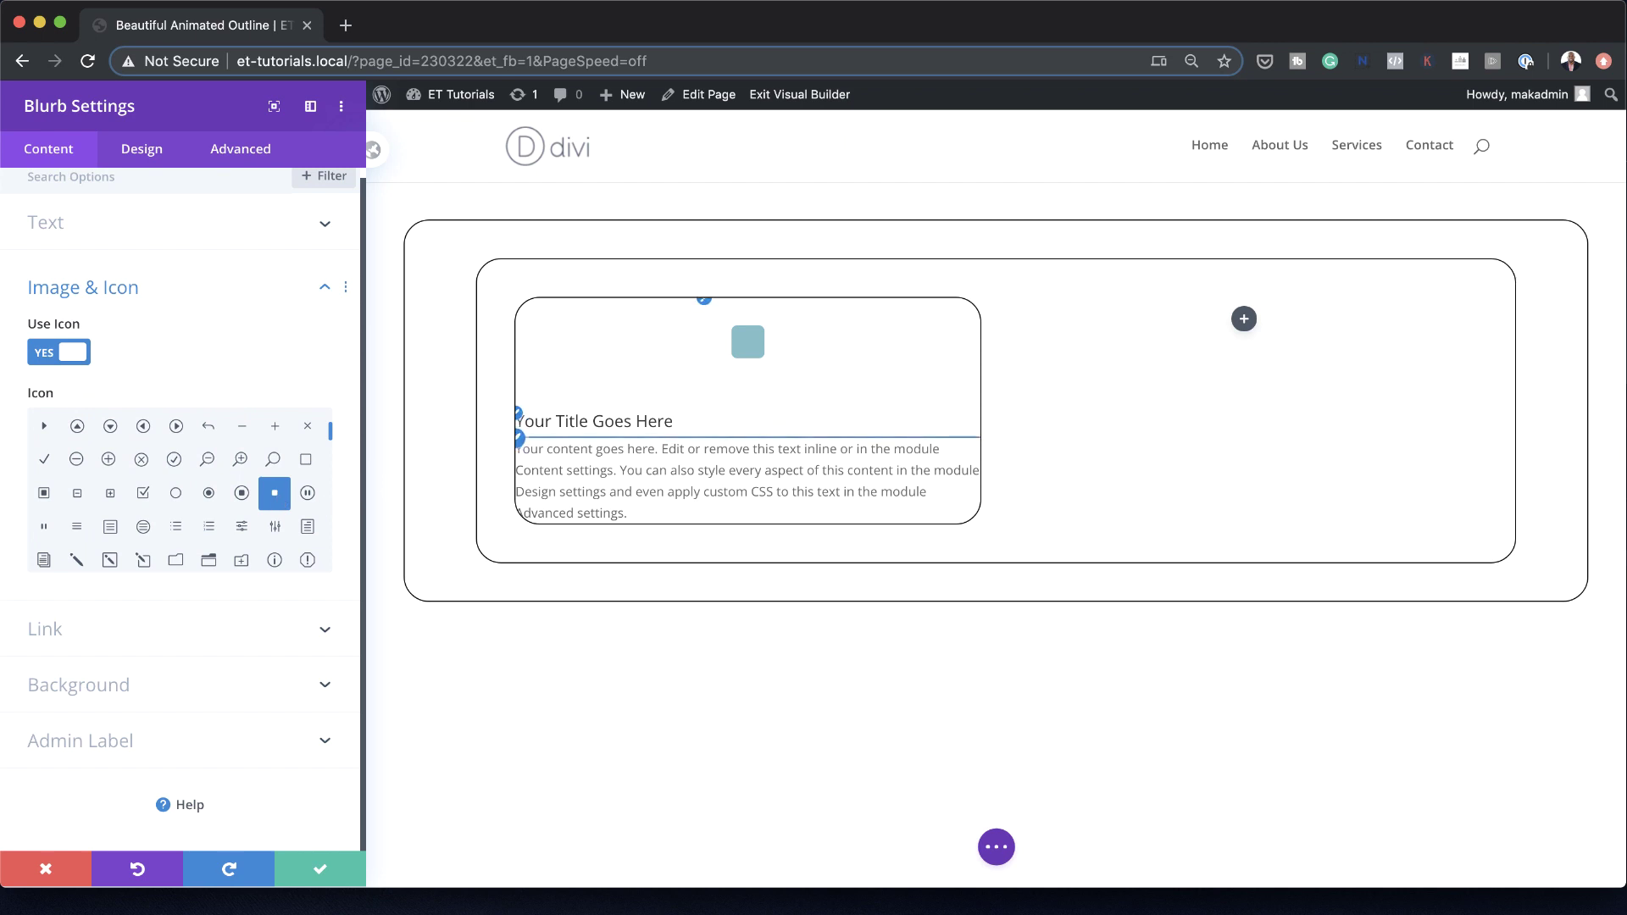
Make the blurb icon black and enable Use Icon Font Size at 8vw
{"action": "left_click", "coordinate": [152, 158]}
{"action": "left_click", "coordinate": [135, 236]}
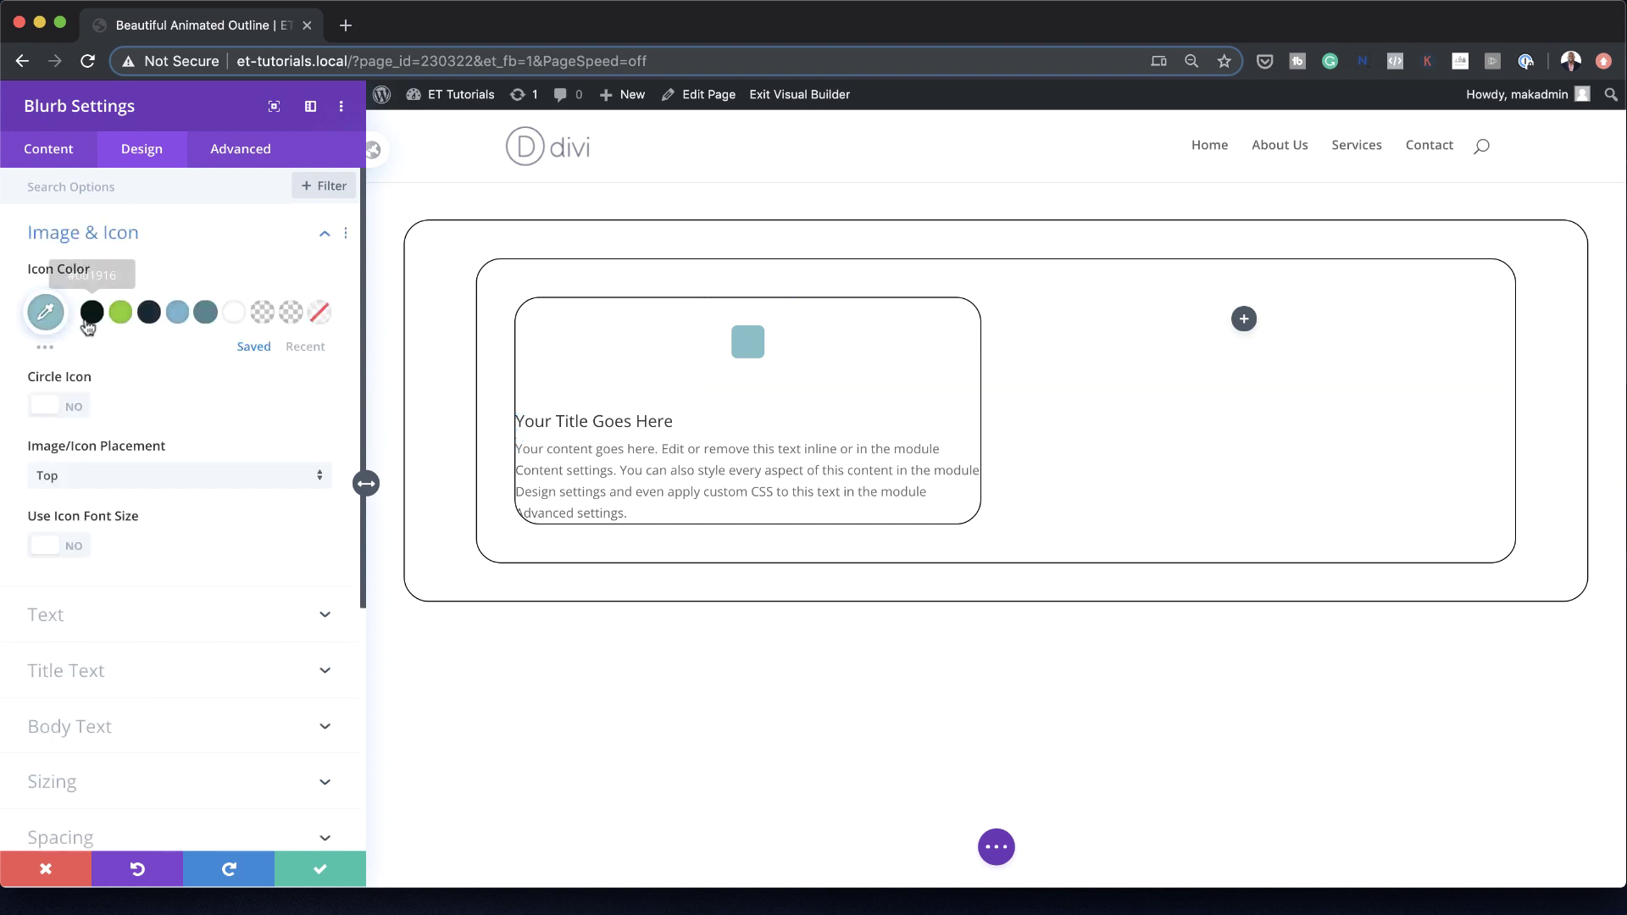
{"action": "left_click", "coordinate": [305, 346]}
{"action": "left_click", "coordinate": [93, 313]}
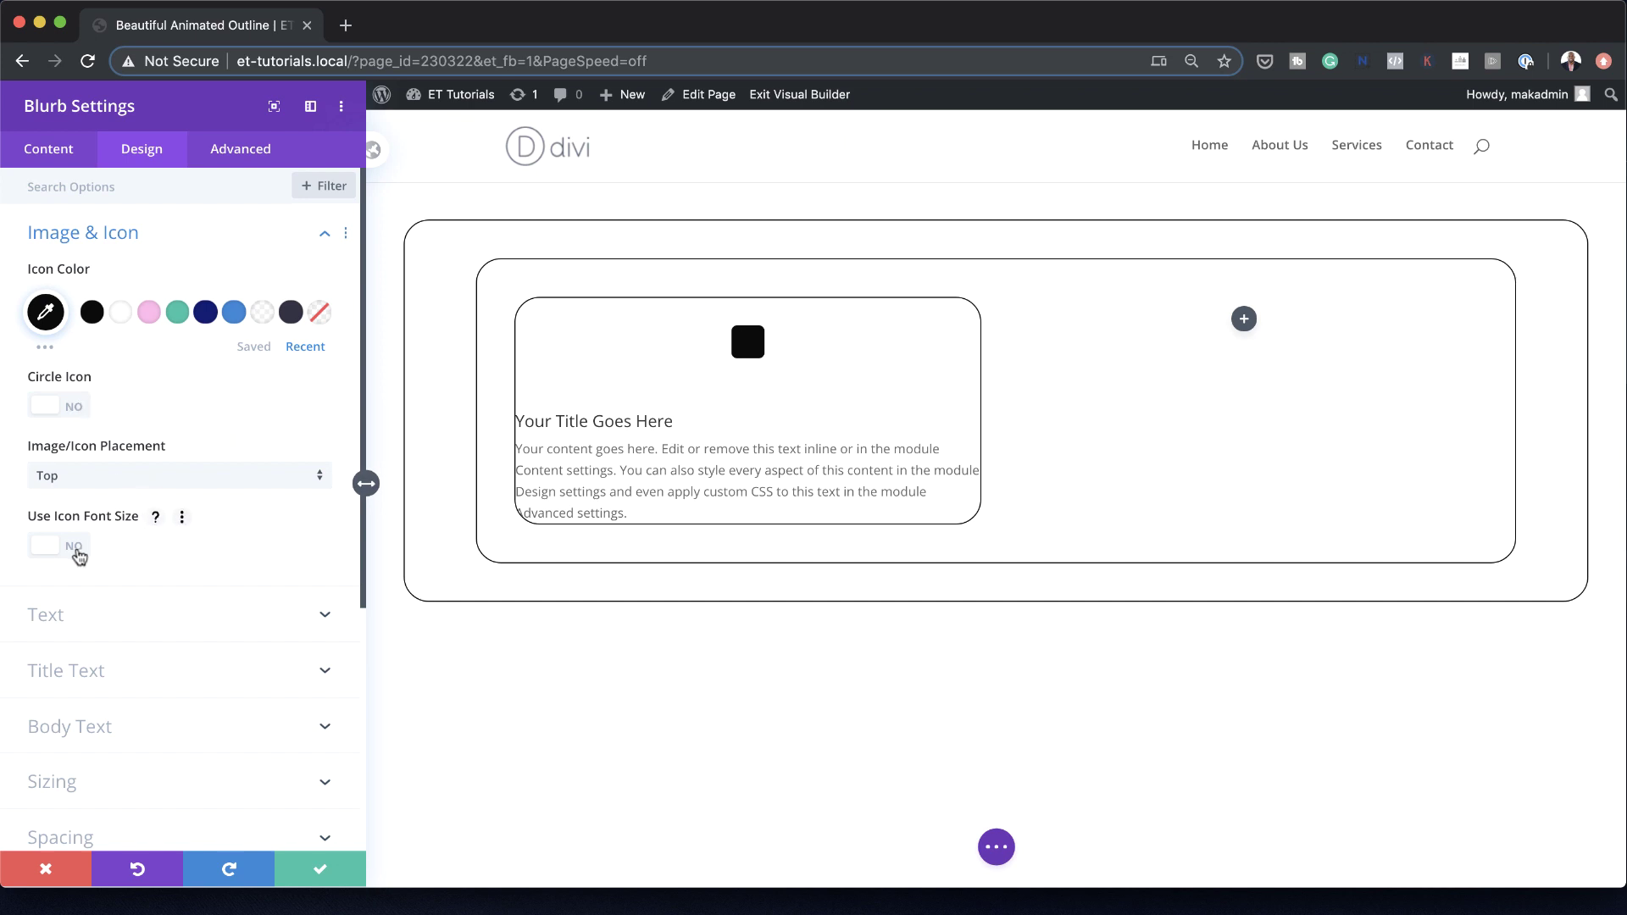
{"action": "left_click", "coordinate": [76, 552]}
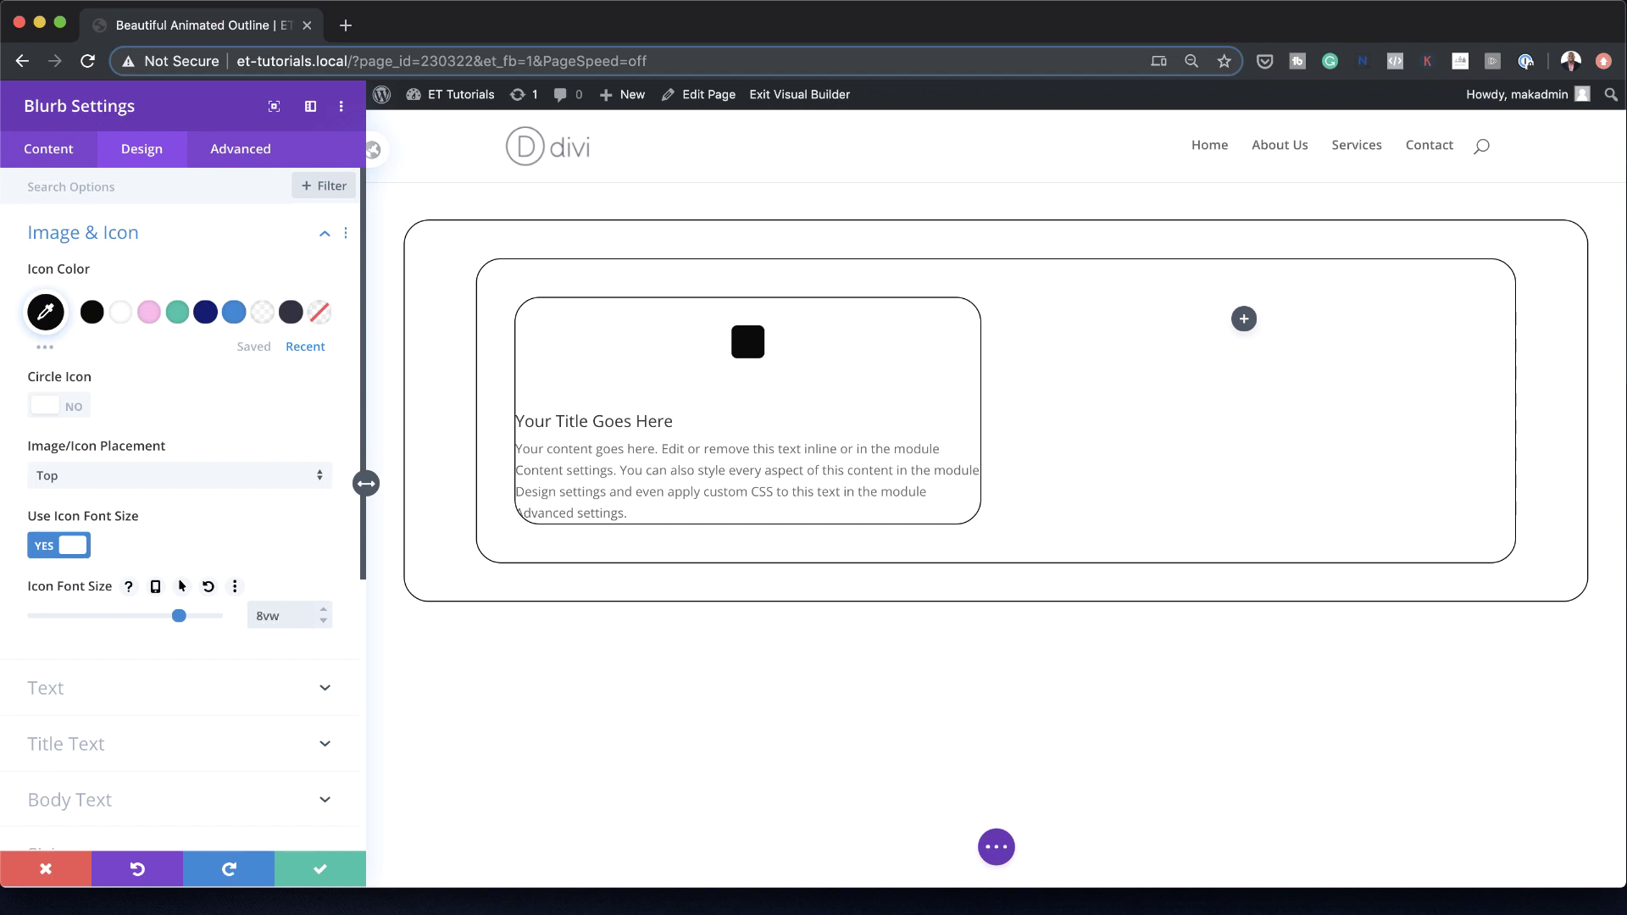
{"action": "scroll", "coordinate": [281, 694], "scroll_direction": "down", "scroll_amount": 3}
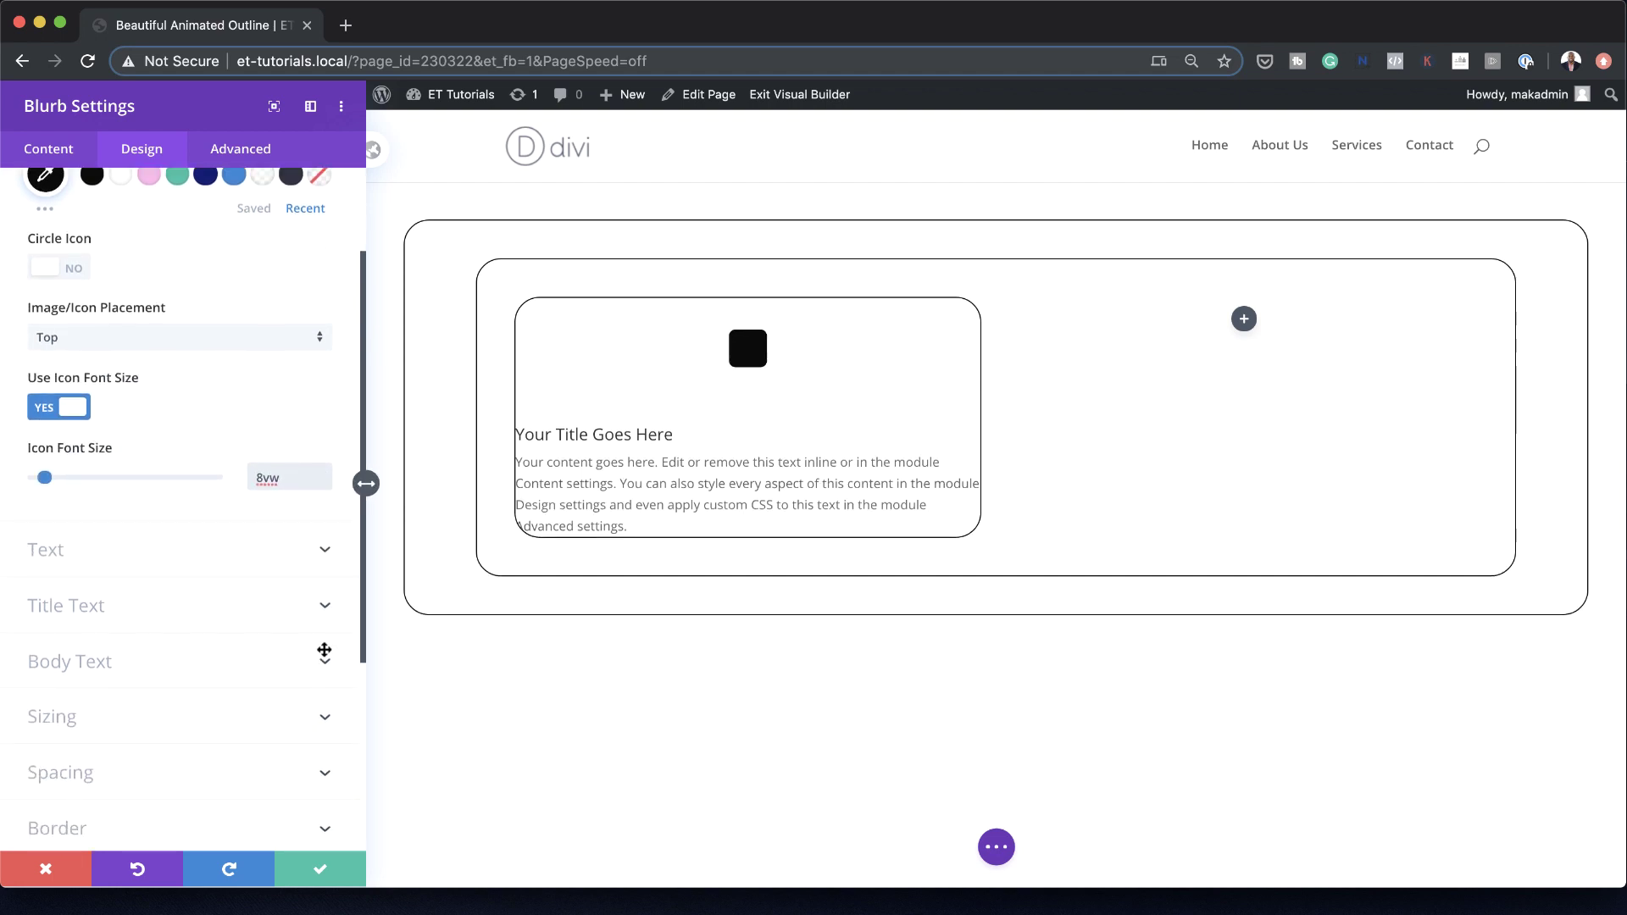
{"action": "left_click", "coordinate": [524, 434]}
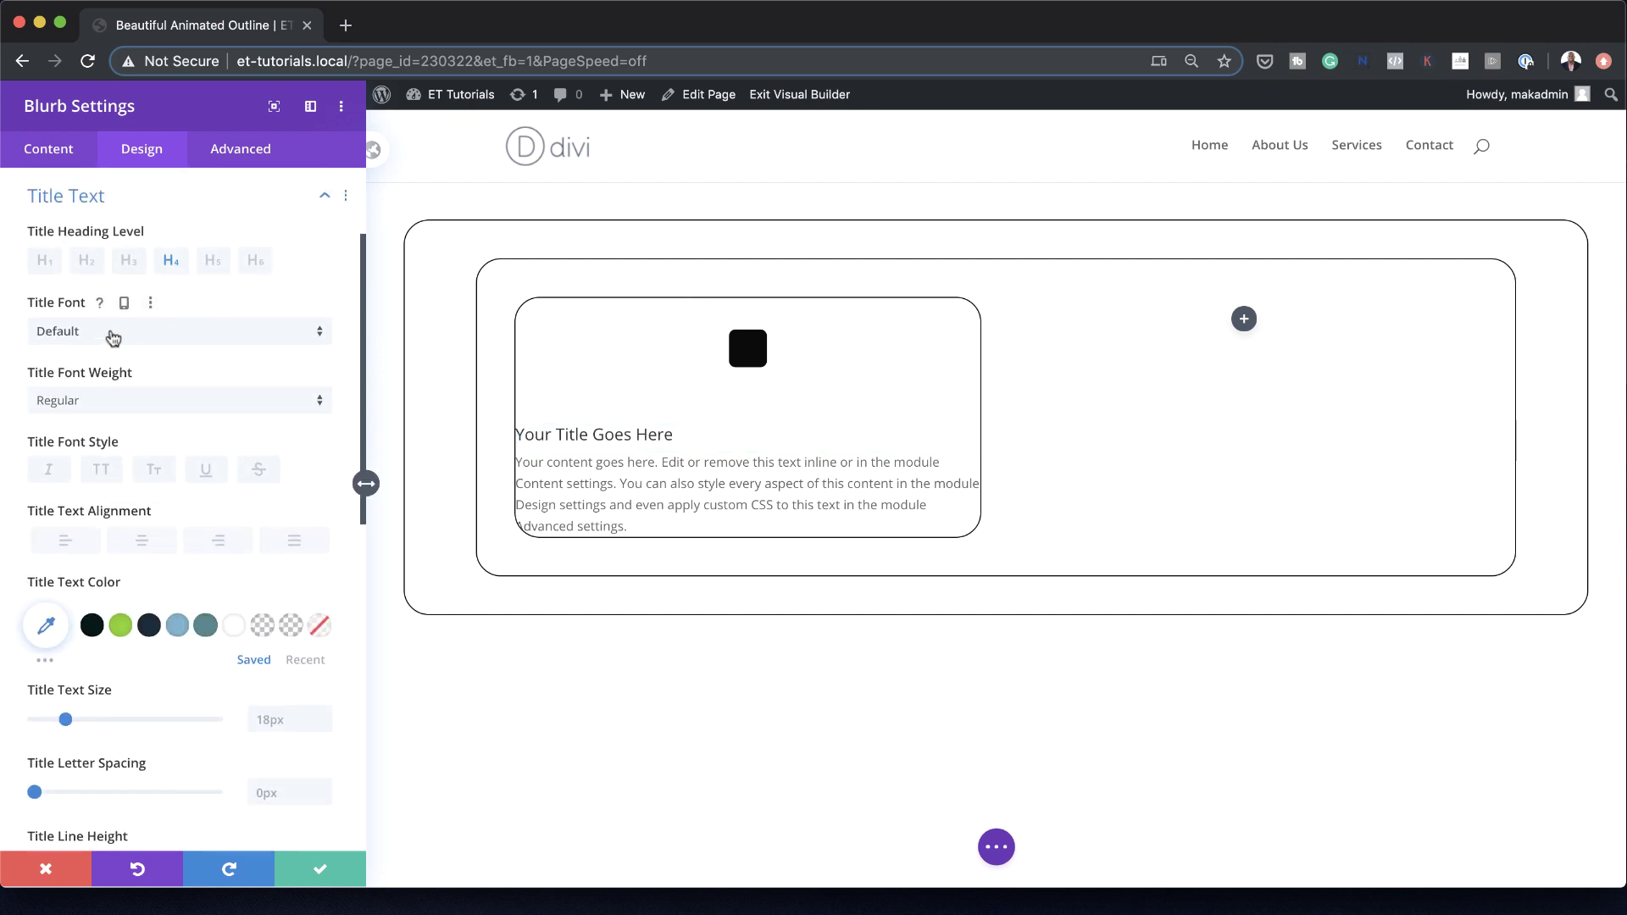
Set the blurb title to Poppins Ultra Bold, centre-aligned, at 1.2em
{"action": "left_click", "coordinate": [113, 338]}
{"action": "left_click", "coordinate": [161, 170]}
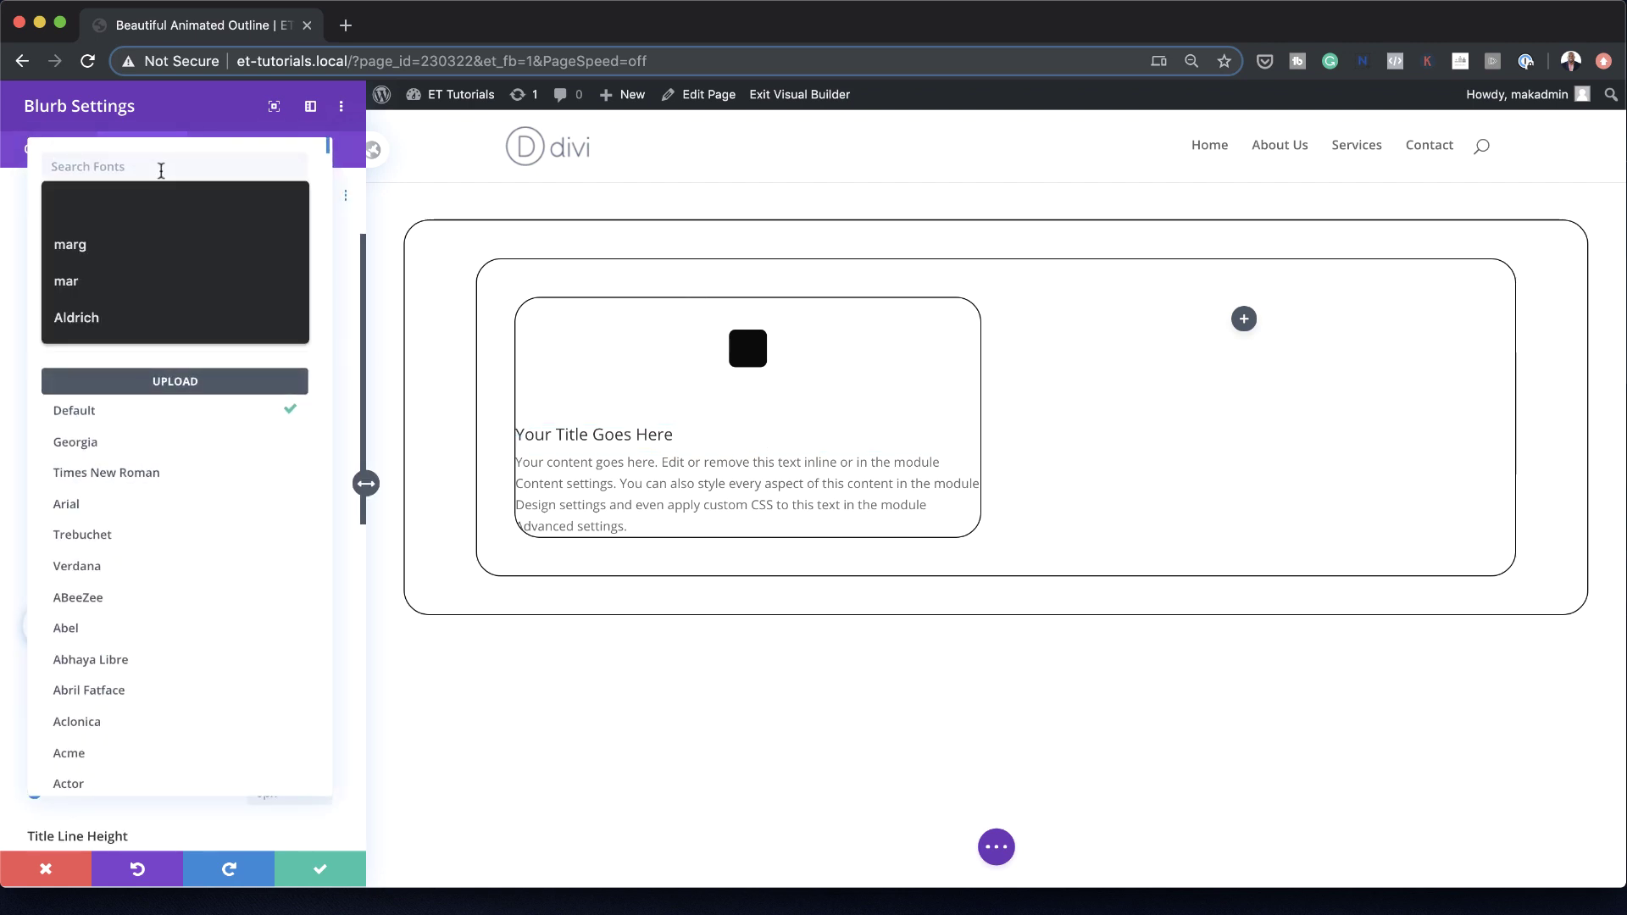
{"action": "type", "text": "popp"}
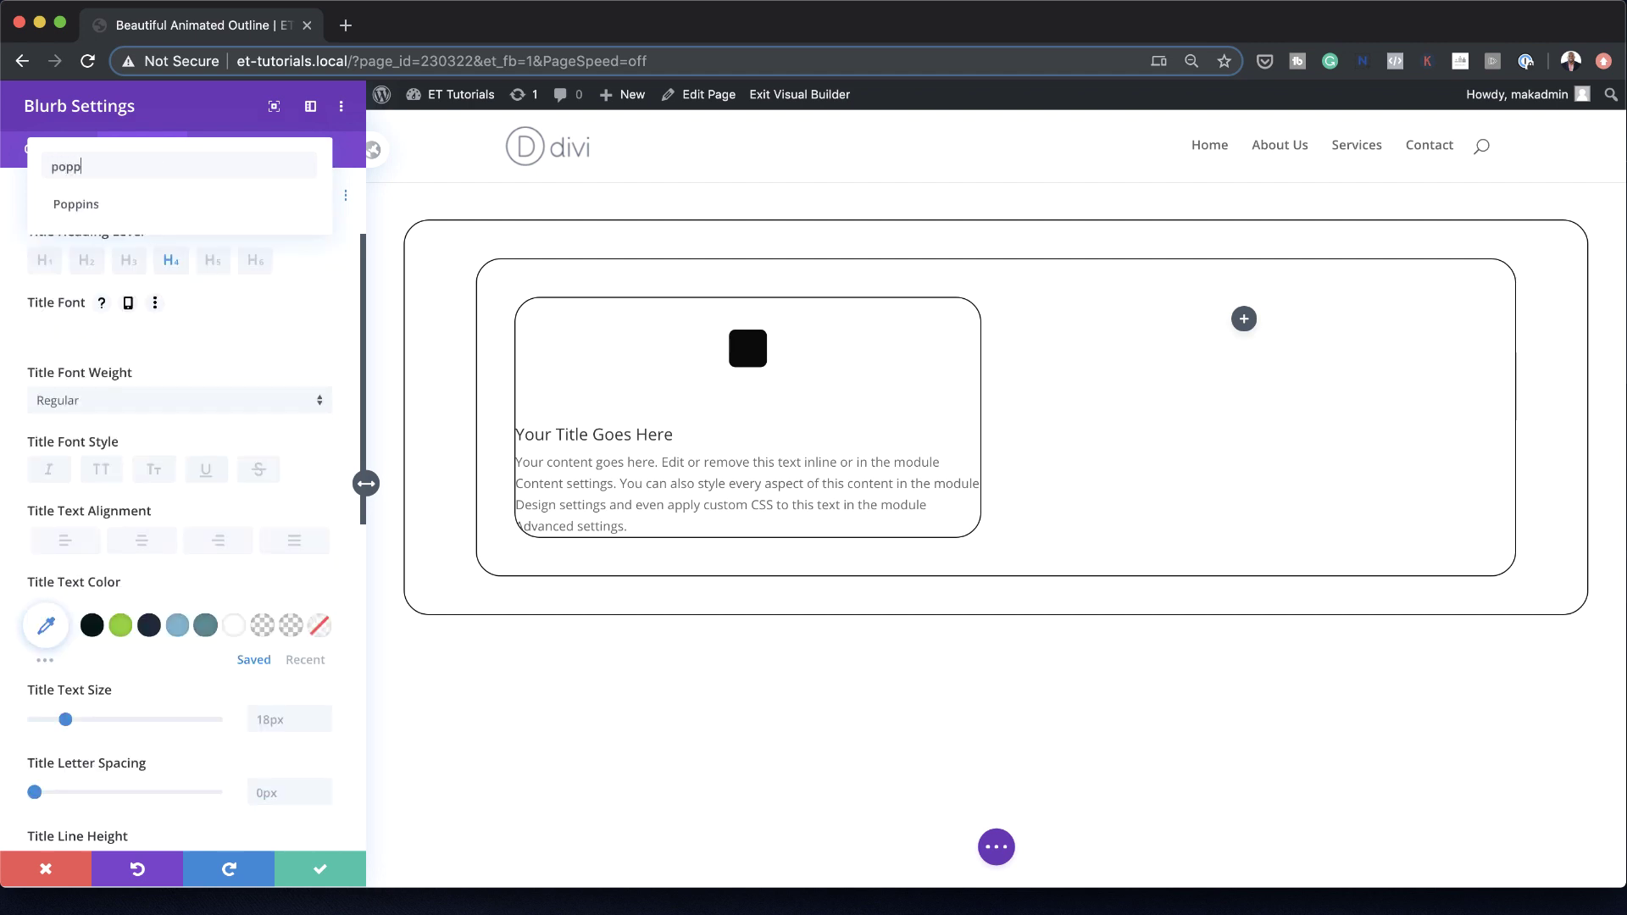
{"action": "left_click", "coordinate": [157, 204]}
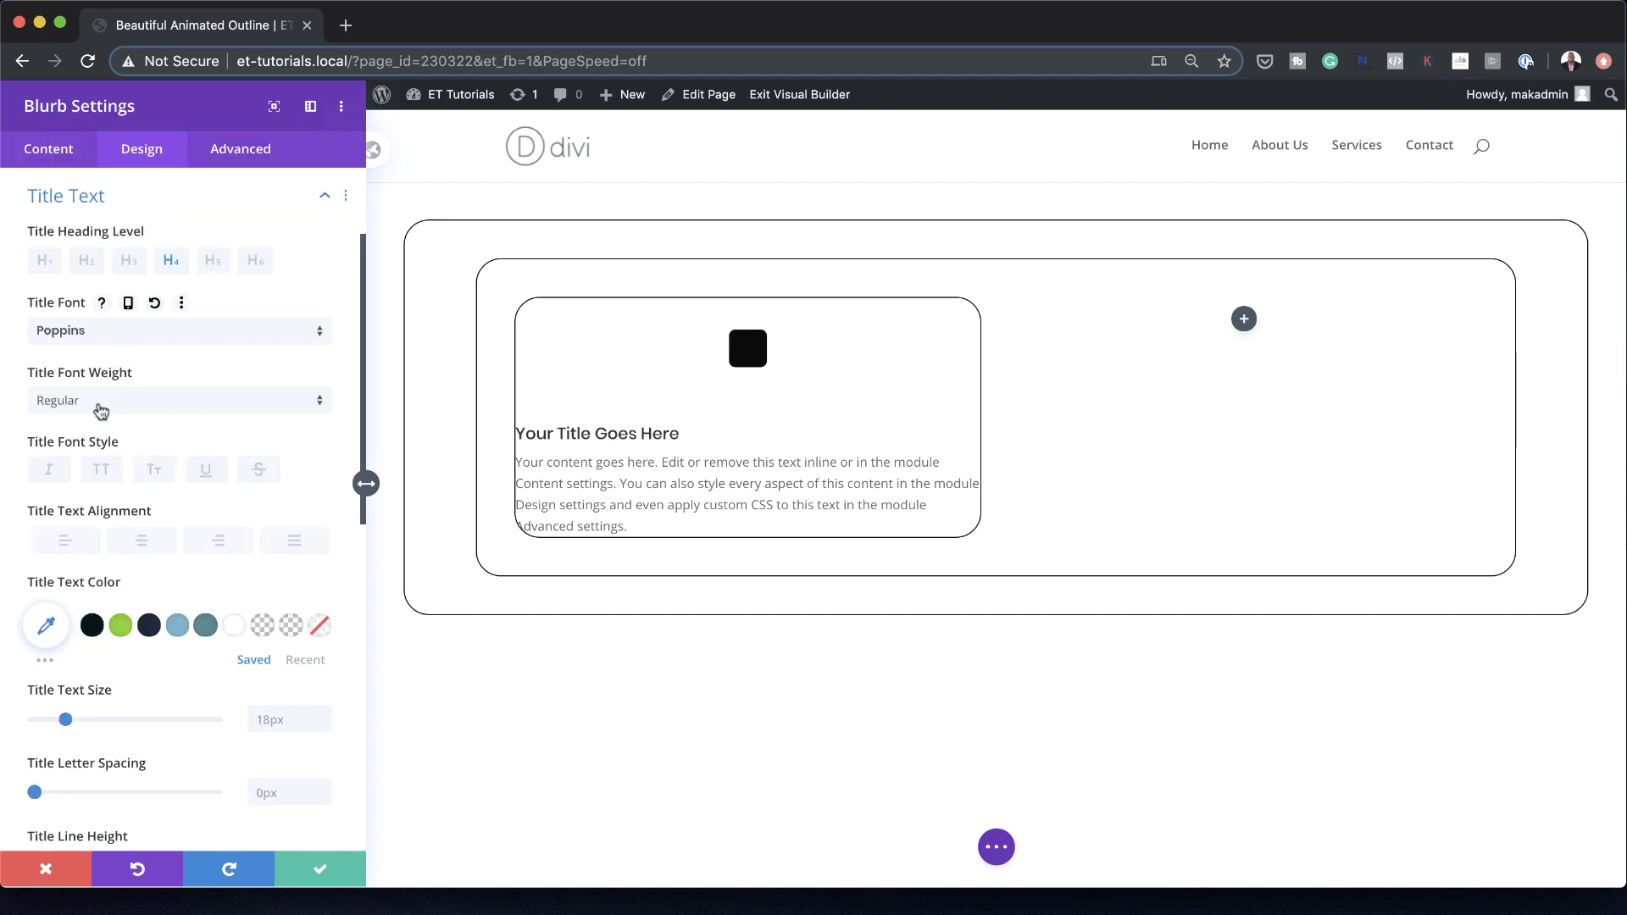
{"action": "left_click", "coordinate": [100, 411]}
{"action": "left_click", "coordinate": [149, 634]}
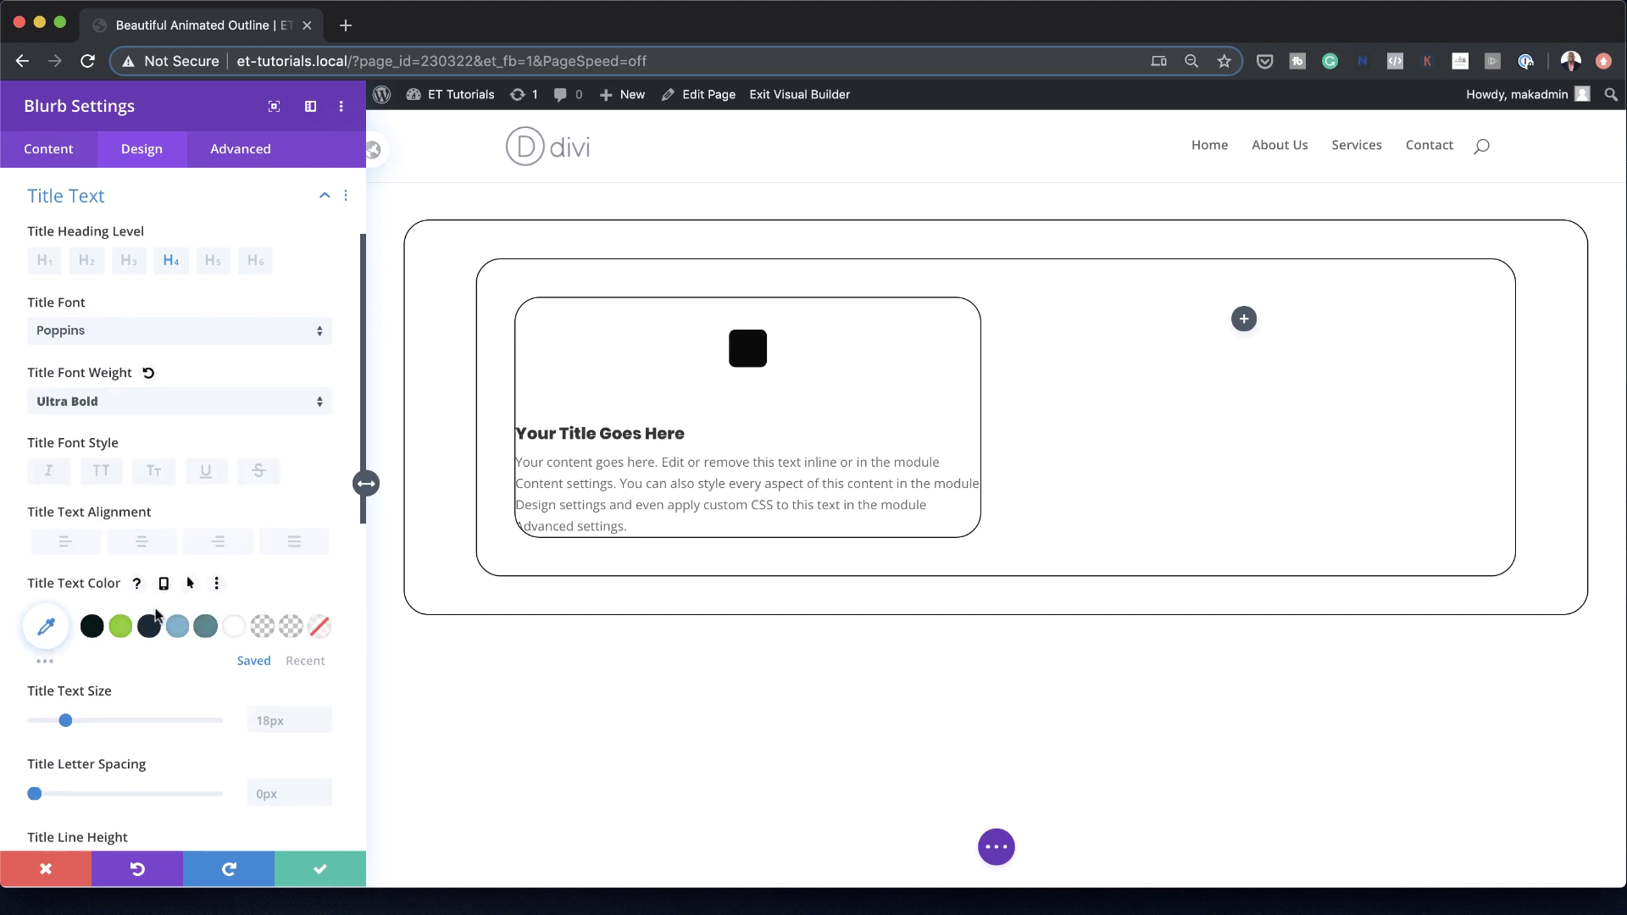
{"action": "left_click", "coordinate": [141, 543]}
{"action": "scroll", "coordinate": [118, 593], "scroll_direction": "down", "scroll_amount": 3}
{"action": "left_click", "coordinate": [273, 555]}
{"action": "type", "text": "1.2em"}
{"action": "left_click", "coordinate": [522, 456]}
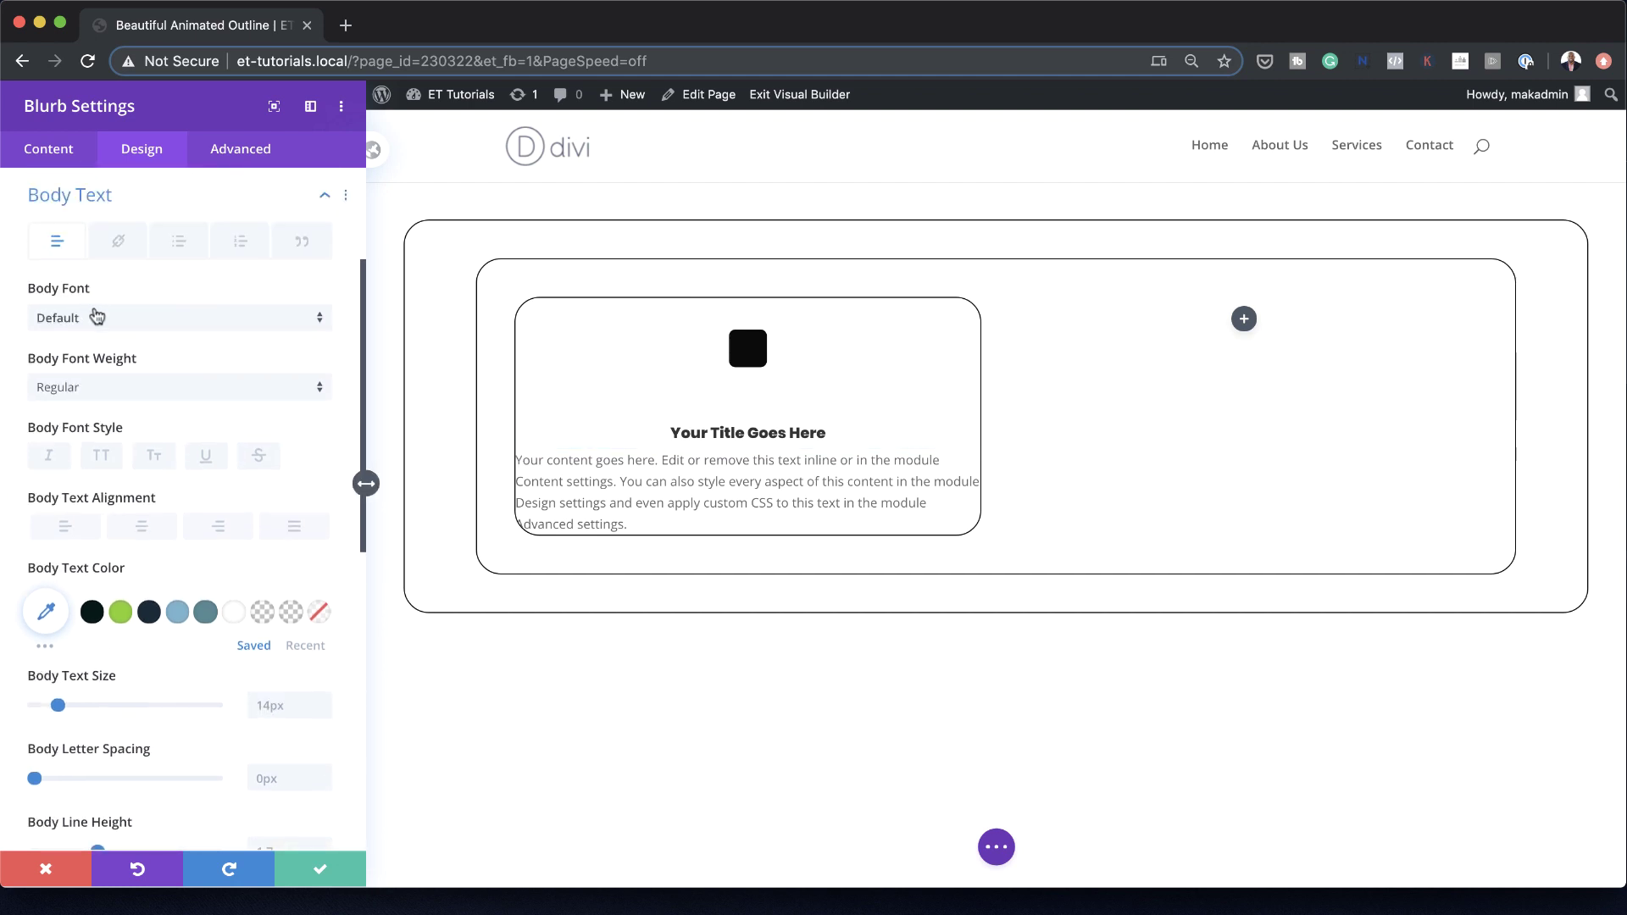
Set the blurb body text to Open Sans, centre-aligned, at 0.8vw
{"action": "left_click", "coordinate": [96, 320]}
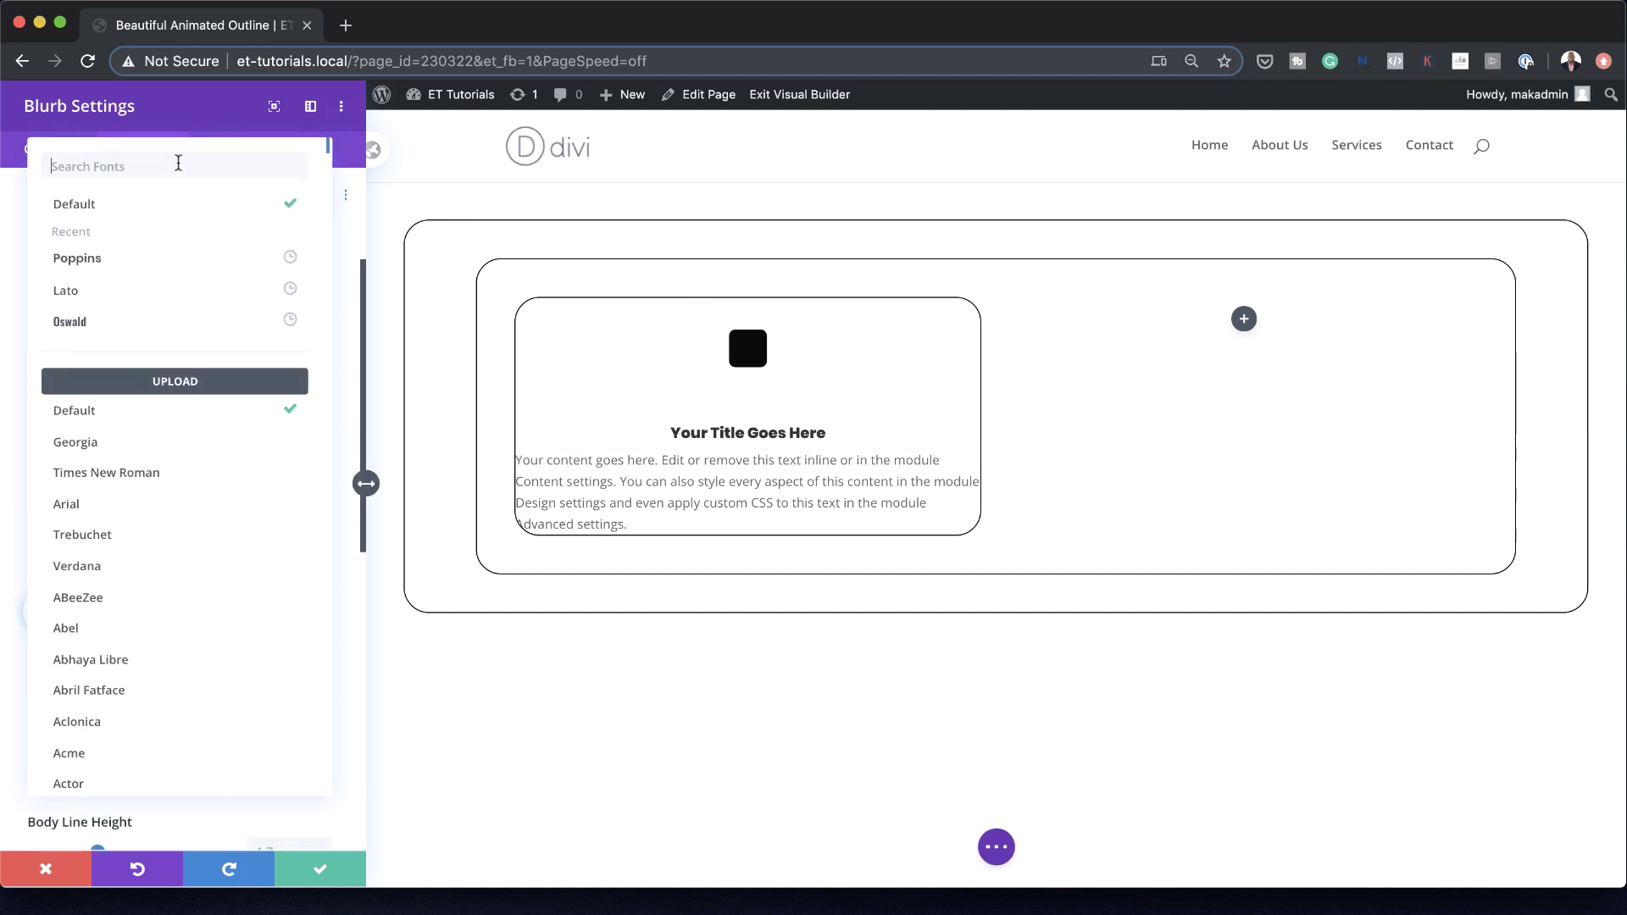
{"action": "left_click", "coordinate": [177, 164]}
{"action": "type", "text": "open"}
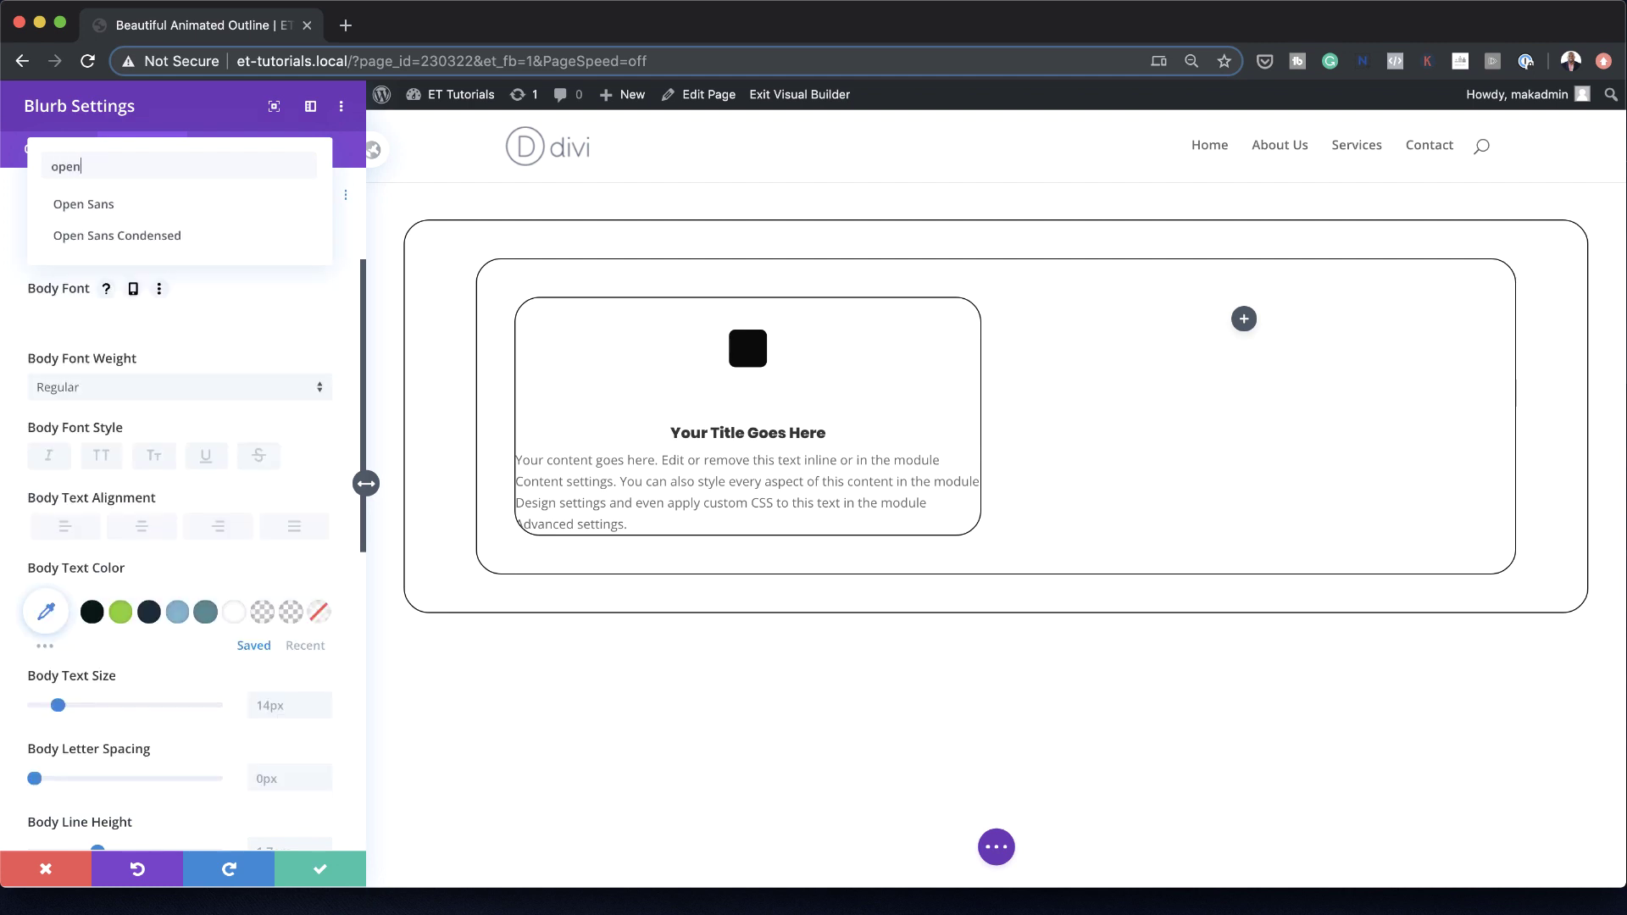
{"action": "left_click", "coordinate": [130, 215]}
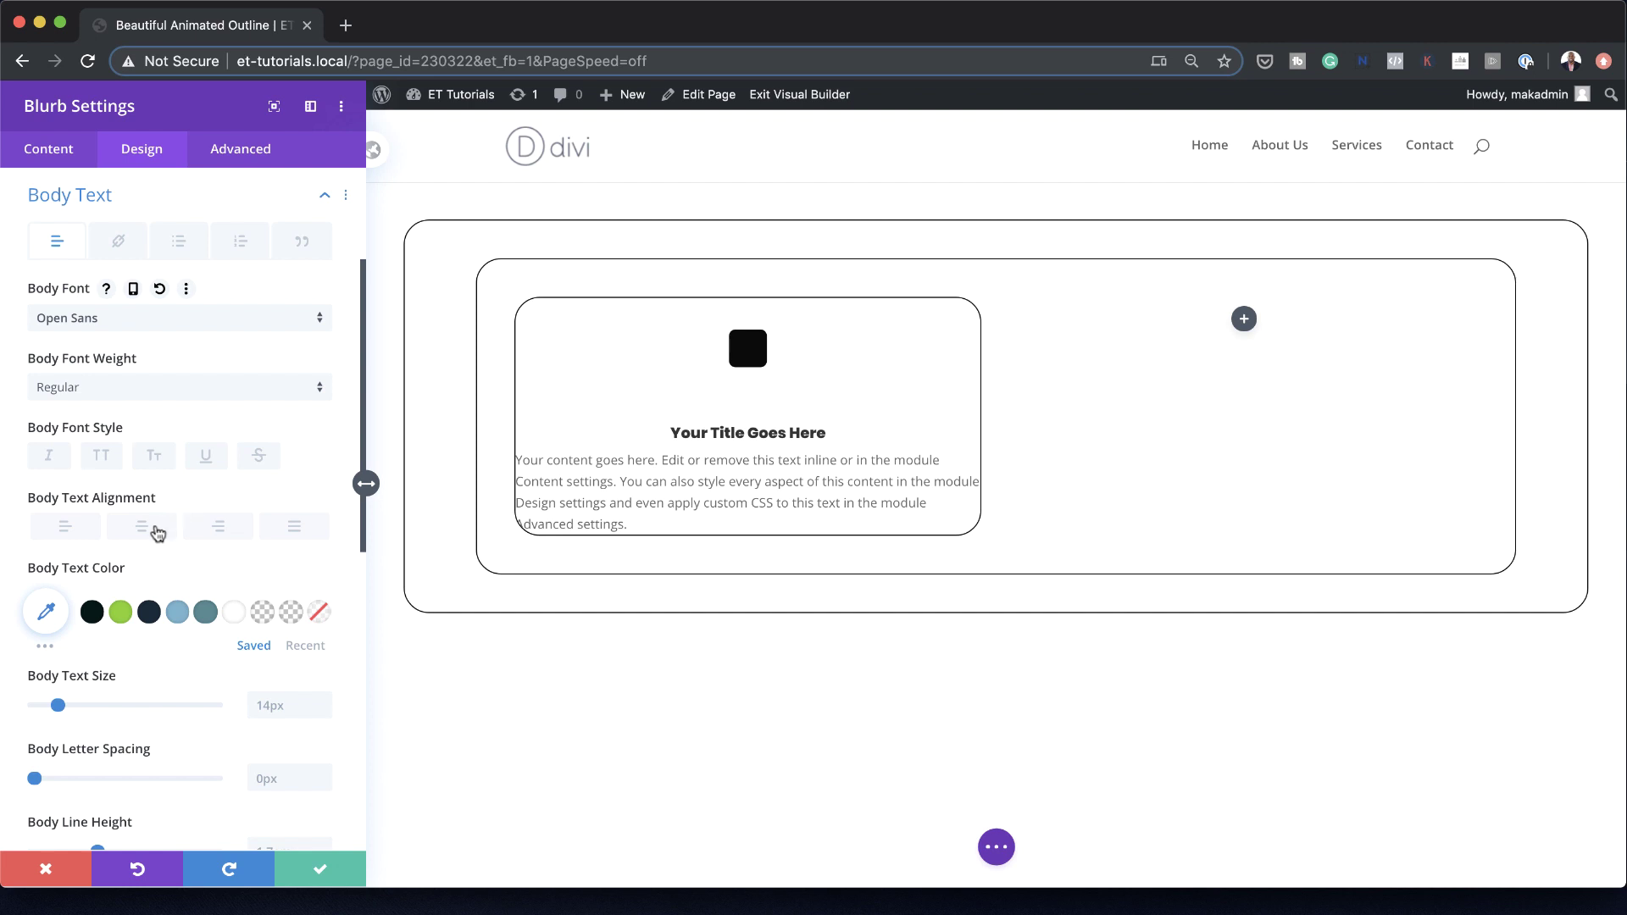
{"action": "left_click", "coordinate": [158, 531]}
{"action": "scroll", "coordinate": [157, 531], "scroll_direction": "down", "scroll_amount": 1}
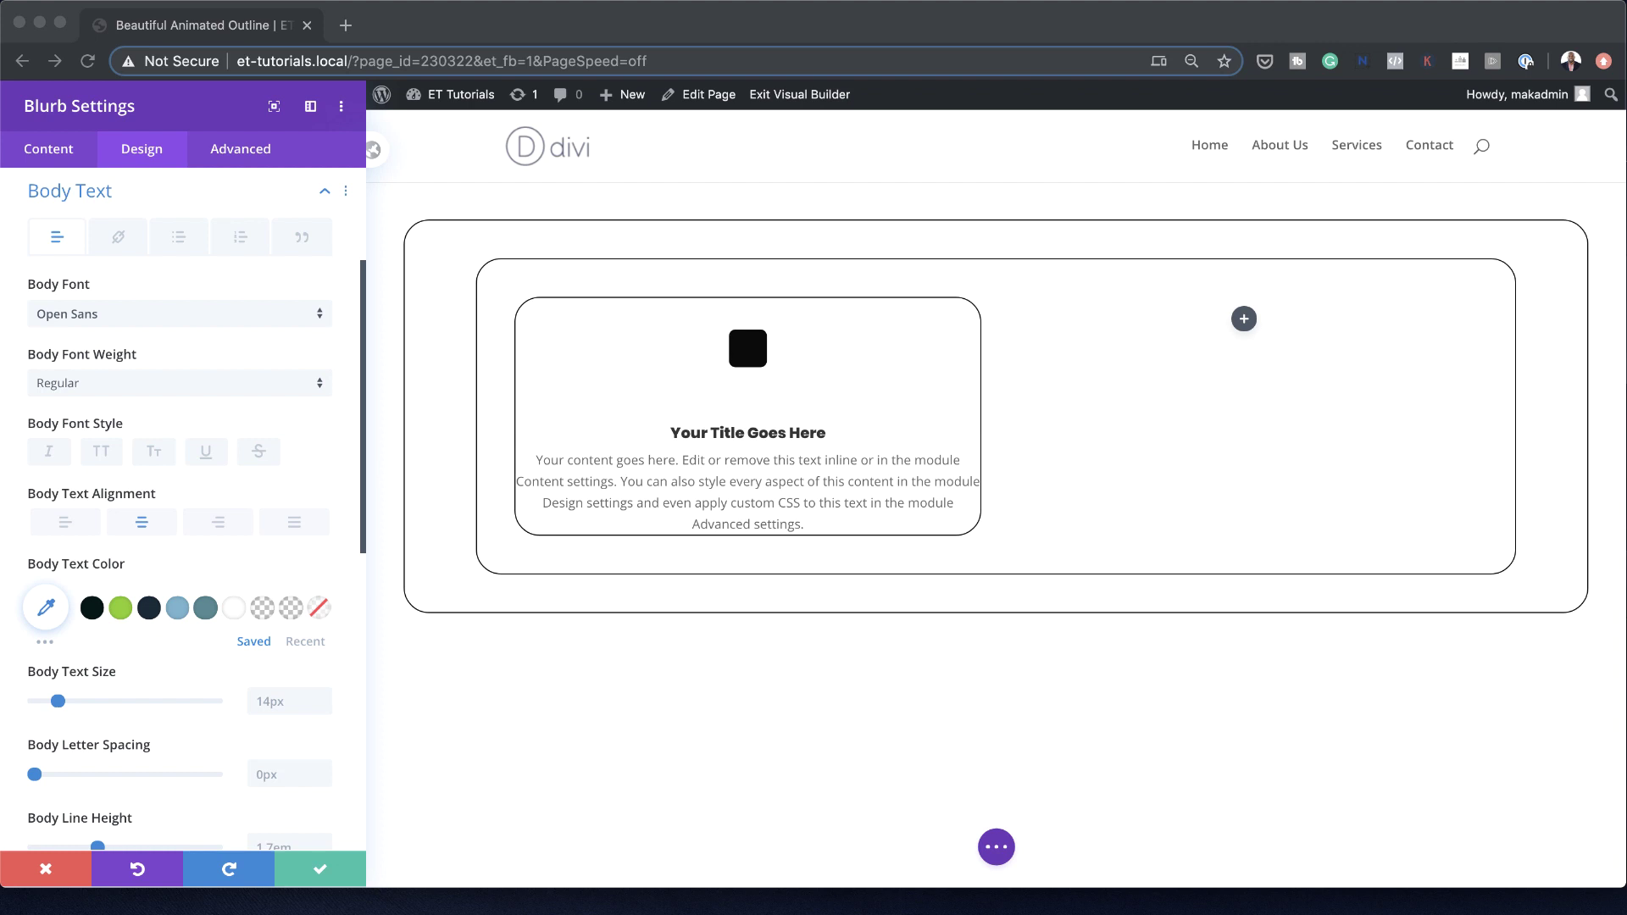
{"action": "left_click", "coordinate": [276, 703]}
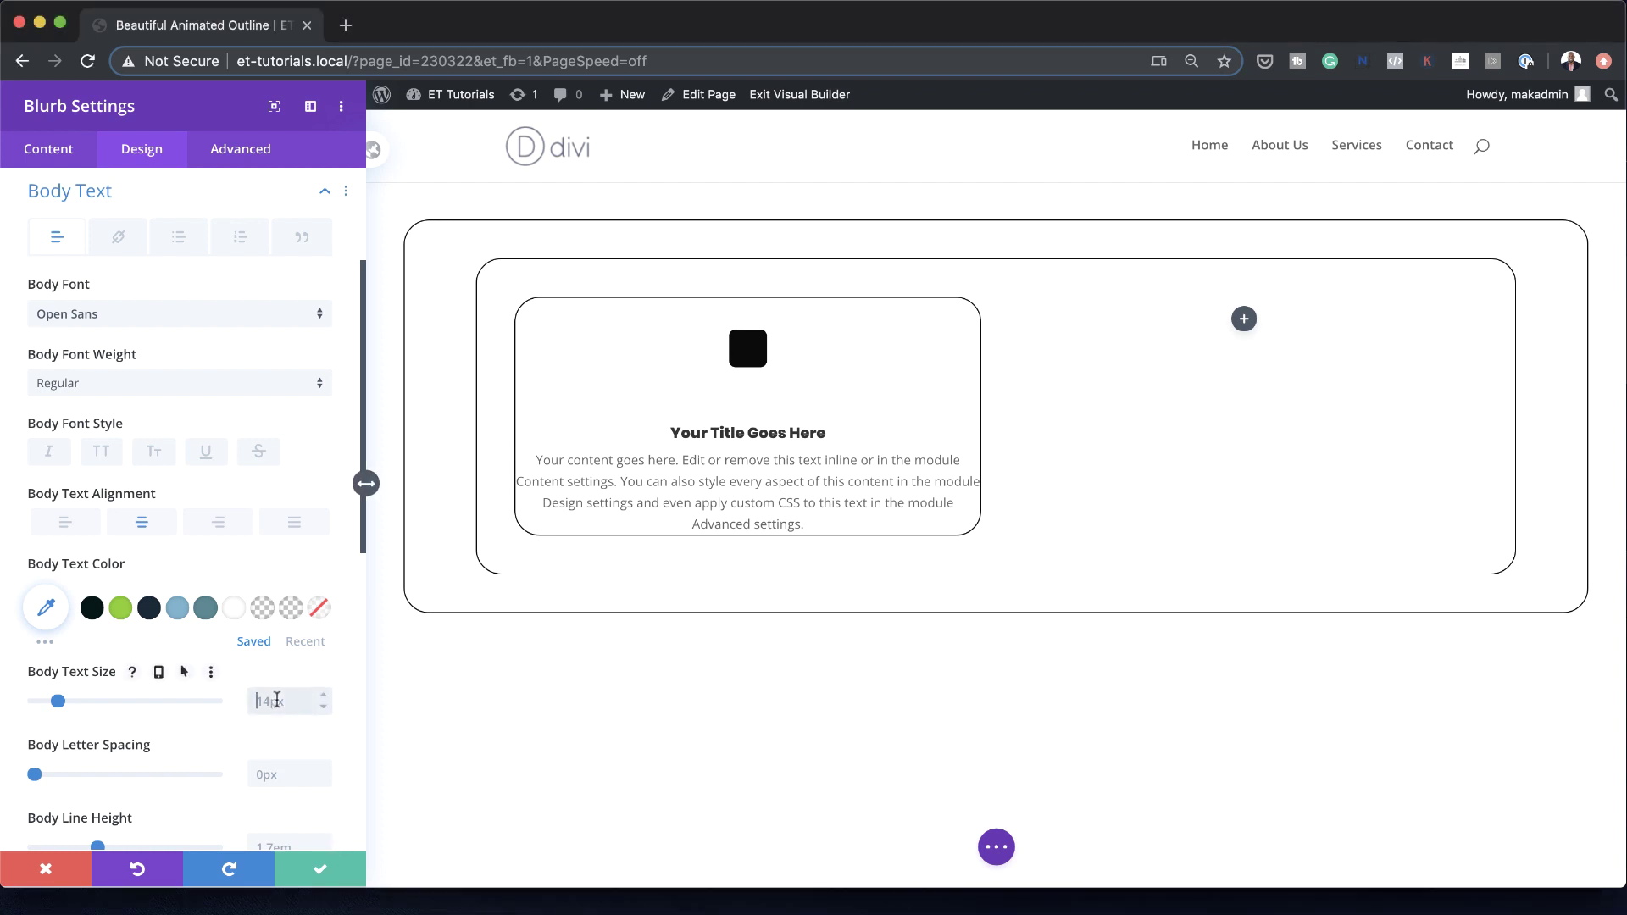
{"action": "type", "text": "0.8vw"}
{"action": "key", "text": "Return"}
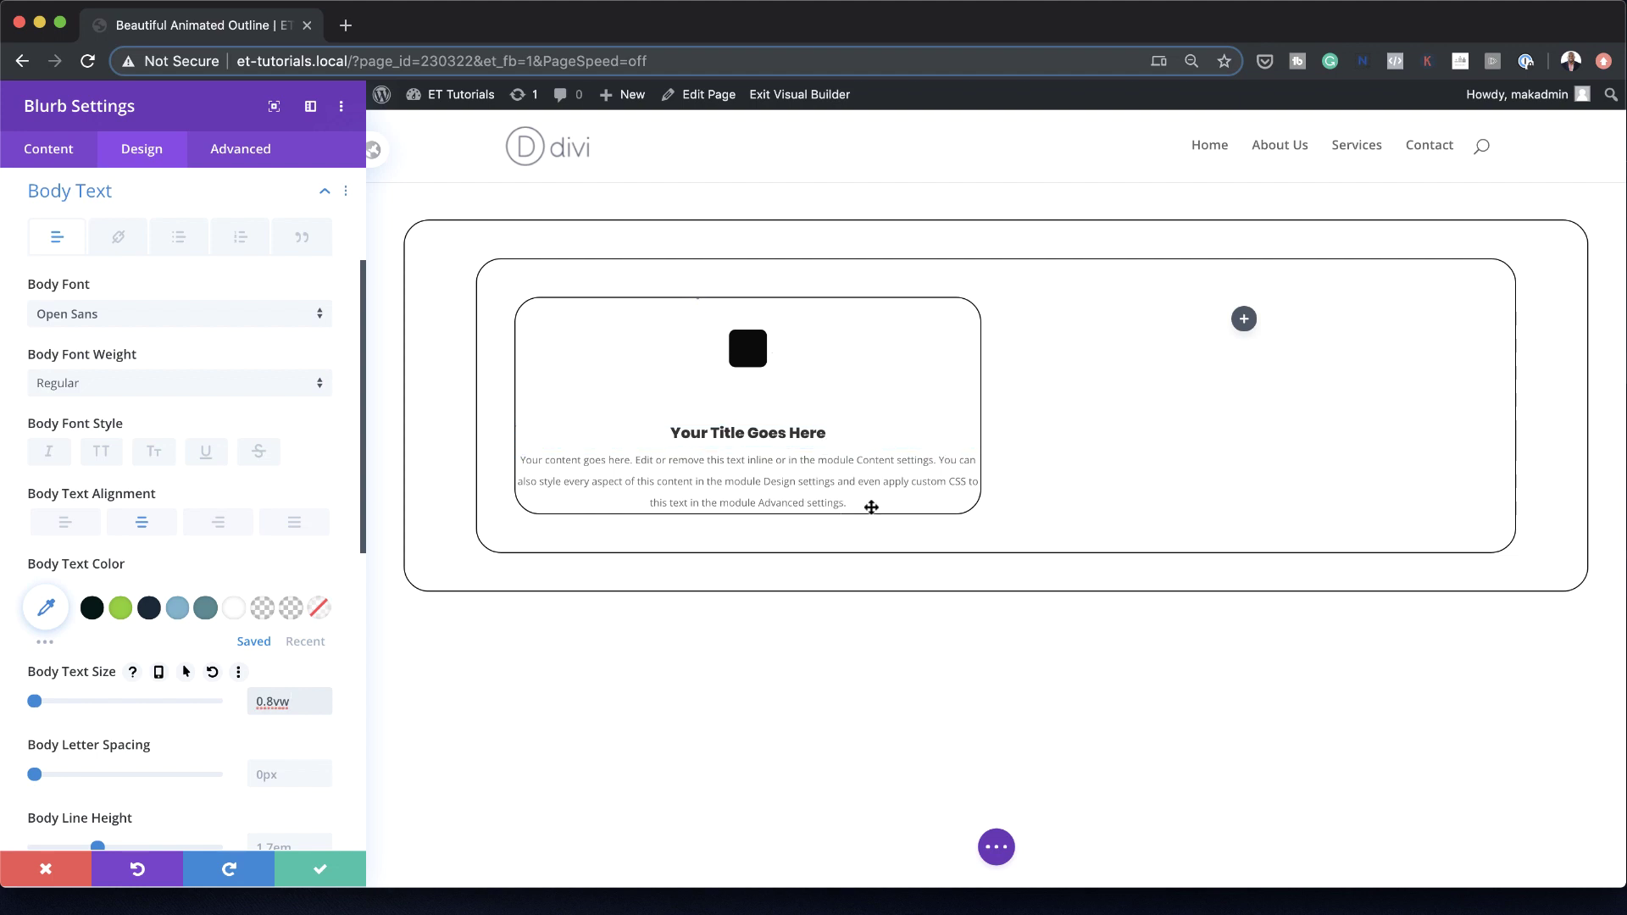
{"action": "scroll", "coordinate": [203, 672], "scroll_direction": "down", "scroll_amount": 6}
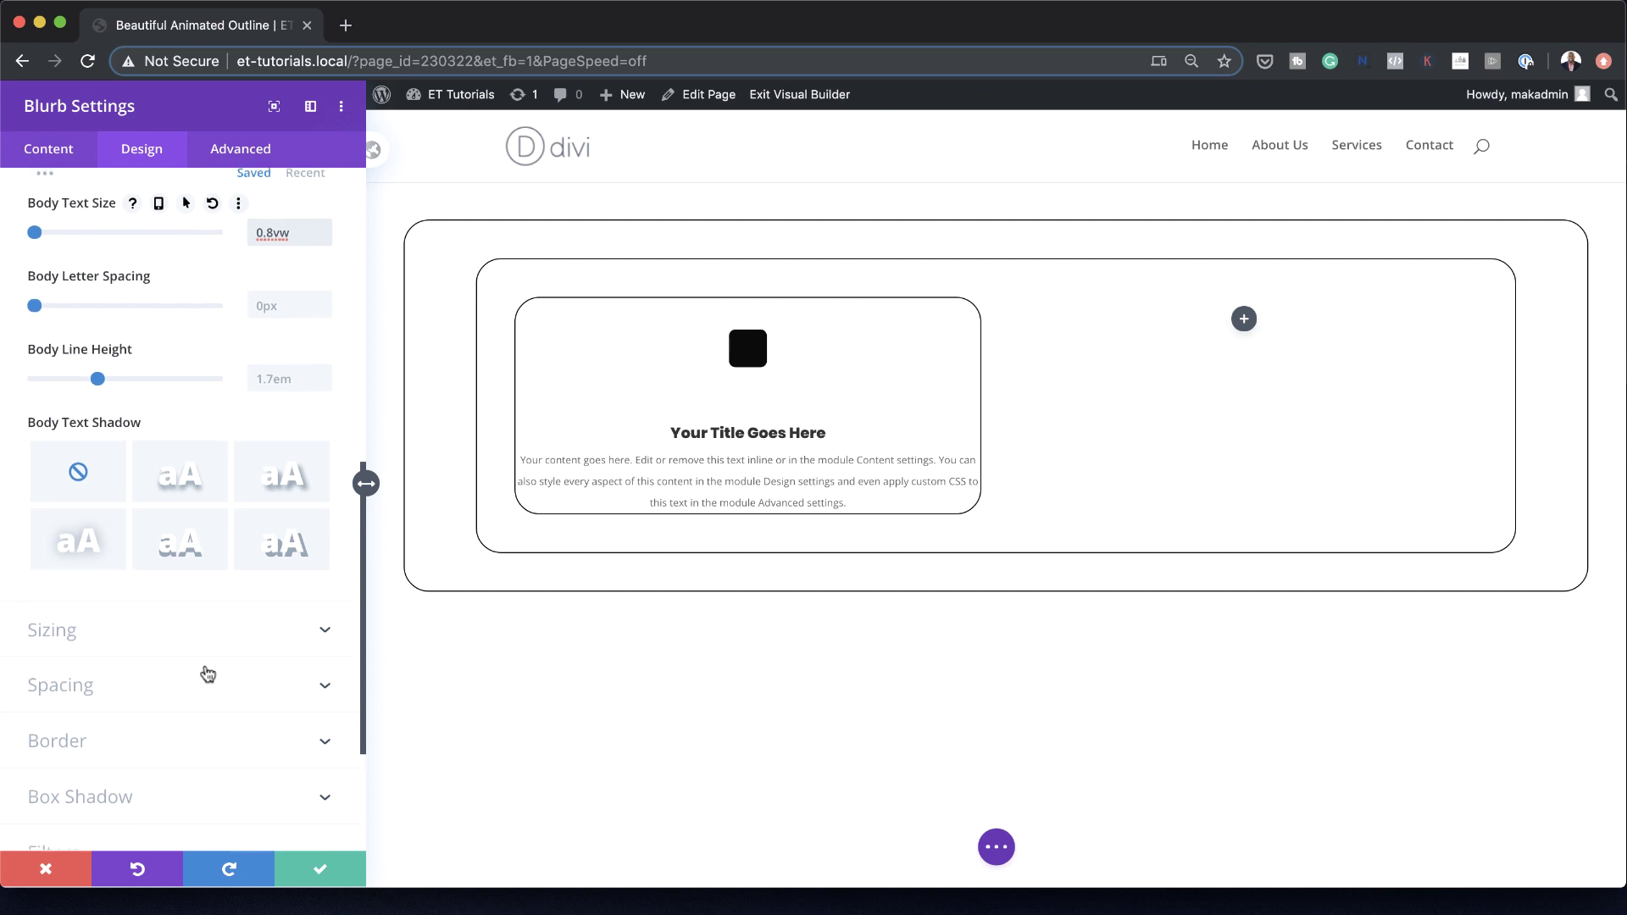
{"action": "left_click", "coordinate": [91, 668]}
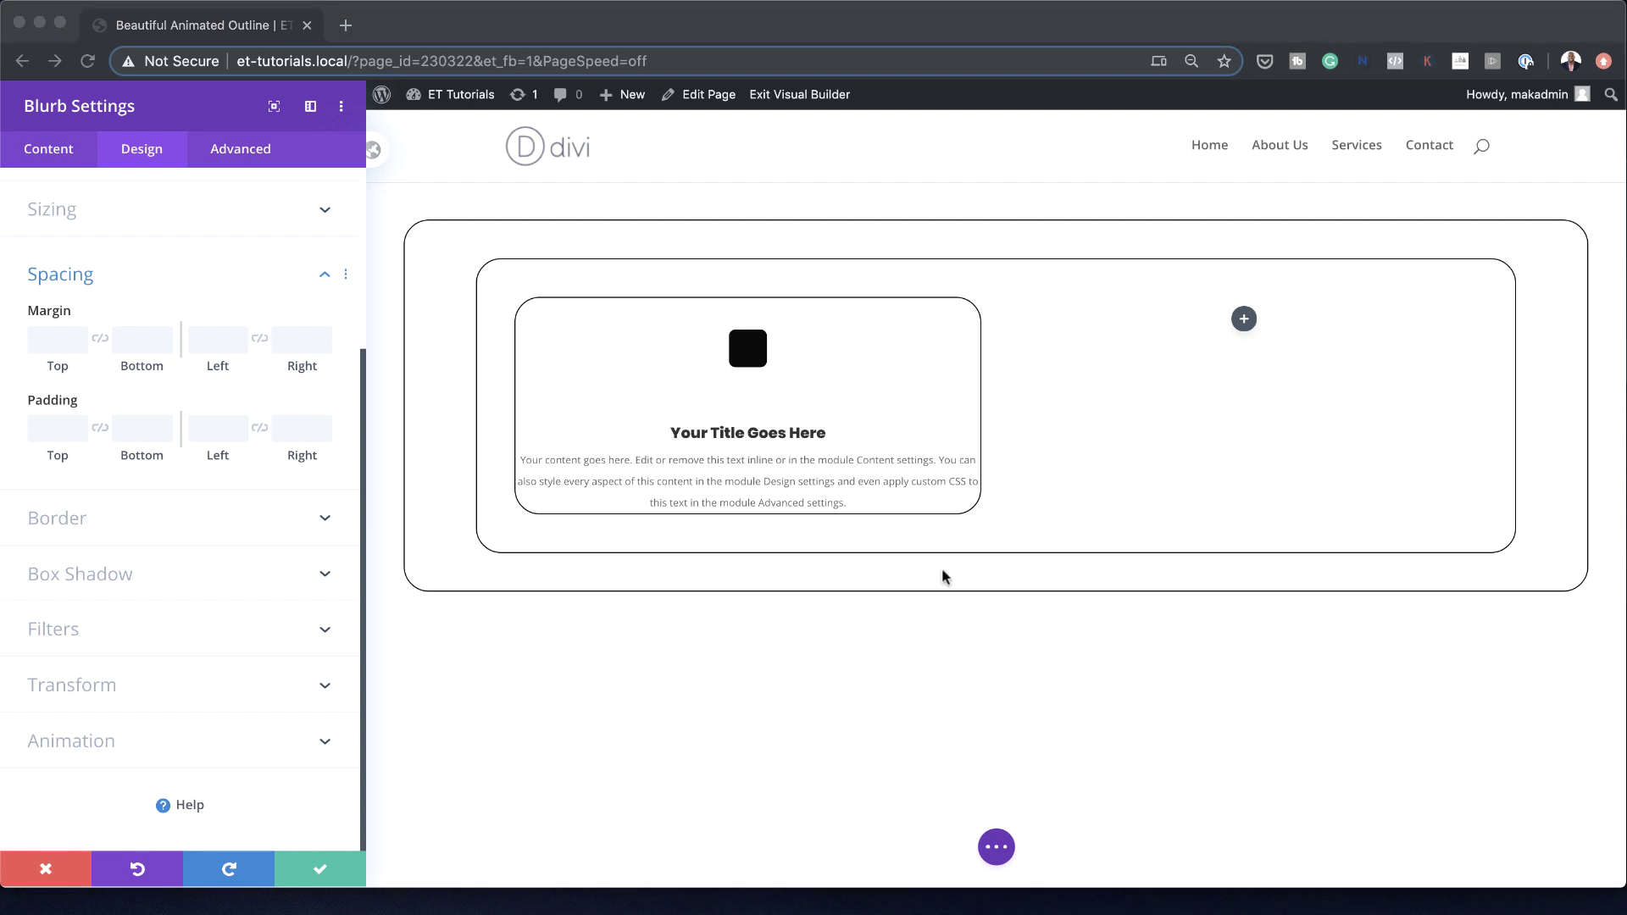
Give the blurb linked 3vw margins on top/bottom and left/right
{"action": "left_click", "coordinate": [49, 343]}
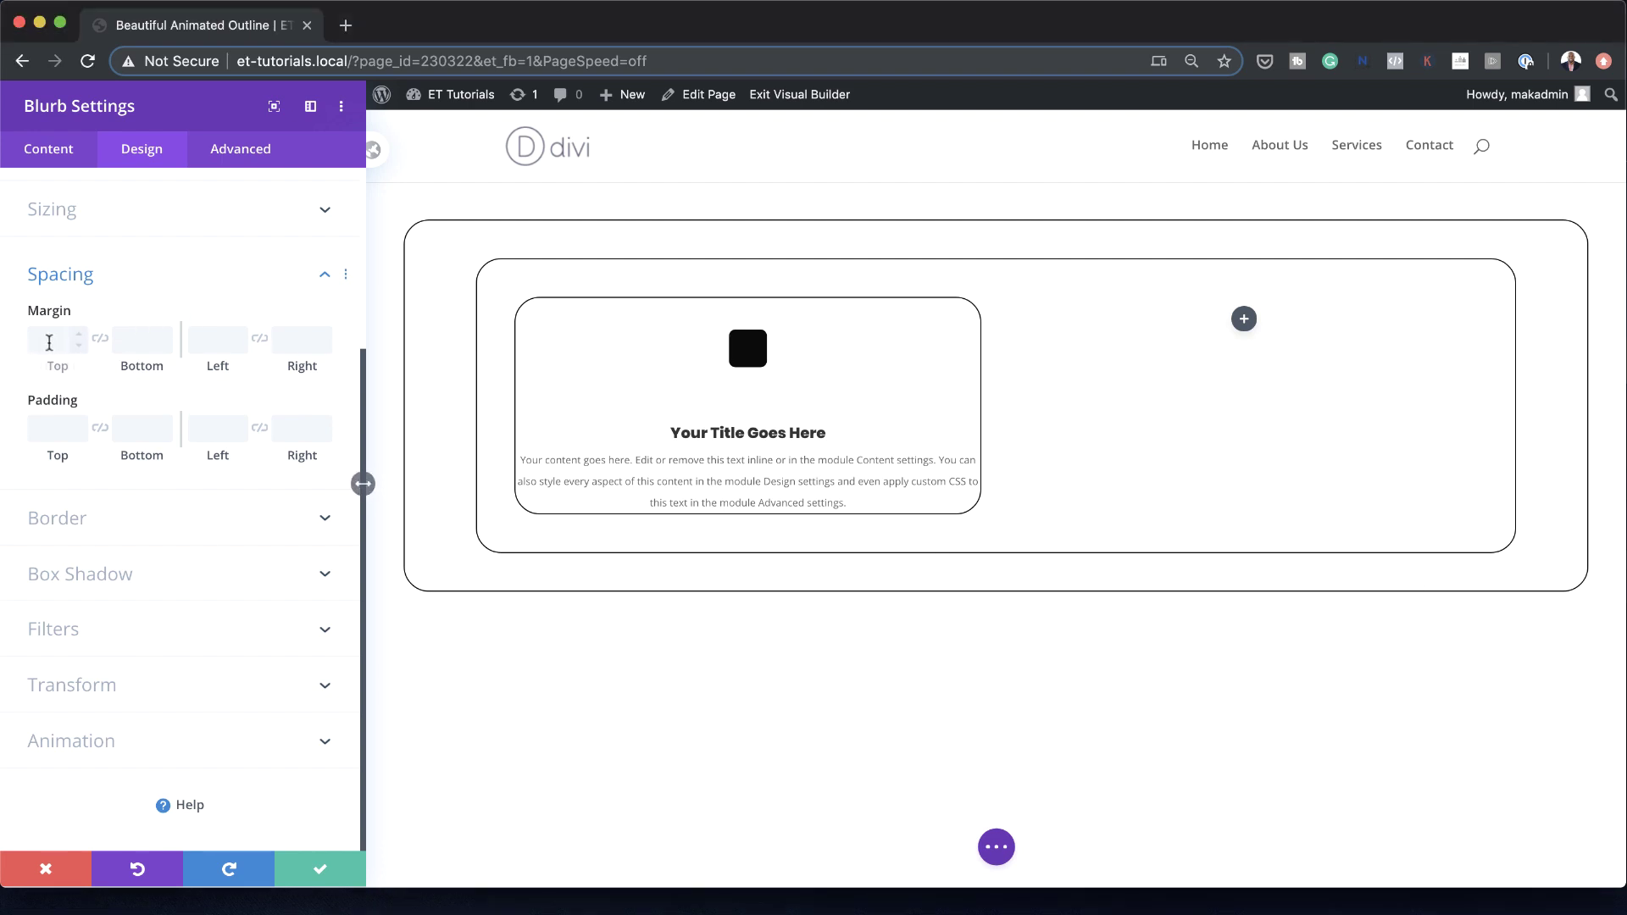
{"action": "left_click", "coordinate": [100, 339]}
{"action": "left_click", "coordinate": [201, 340]}
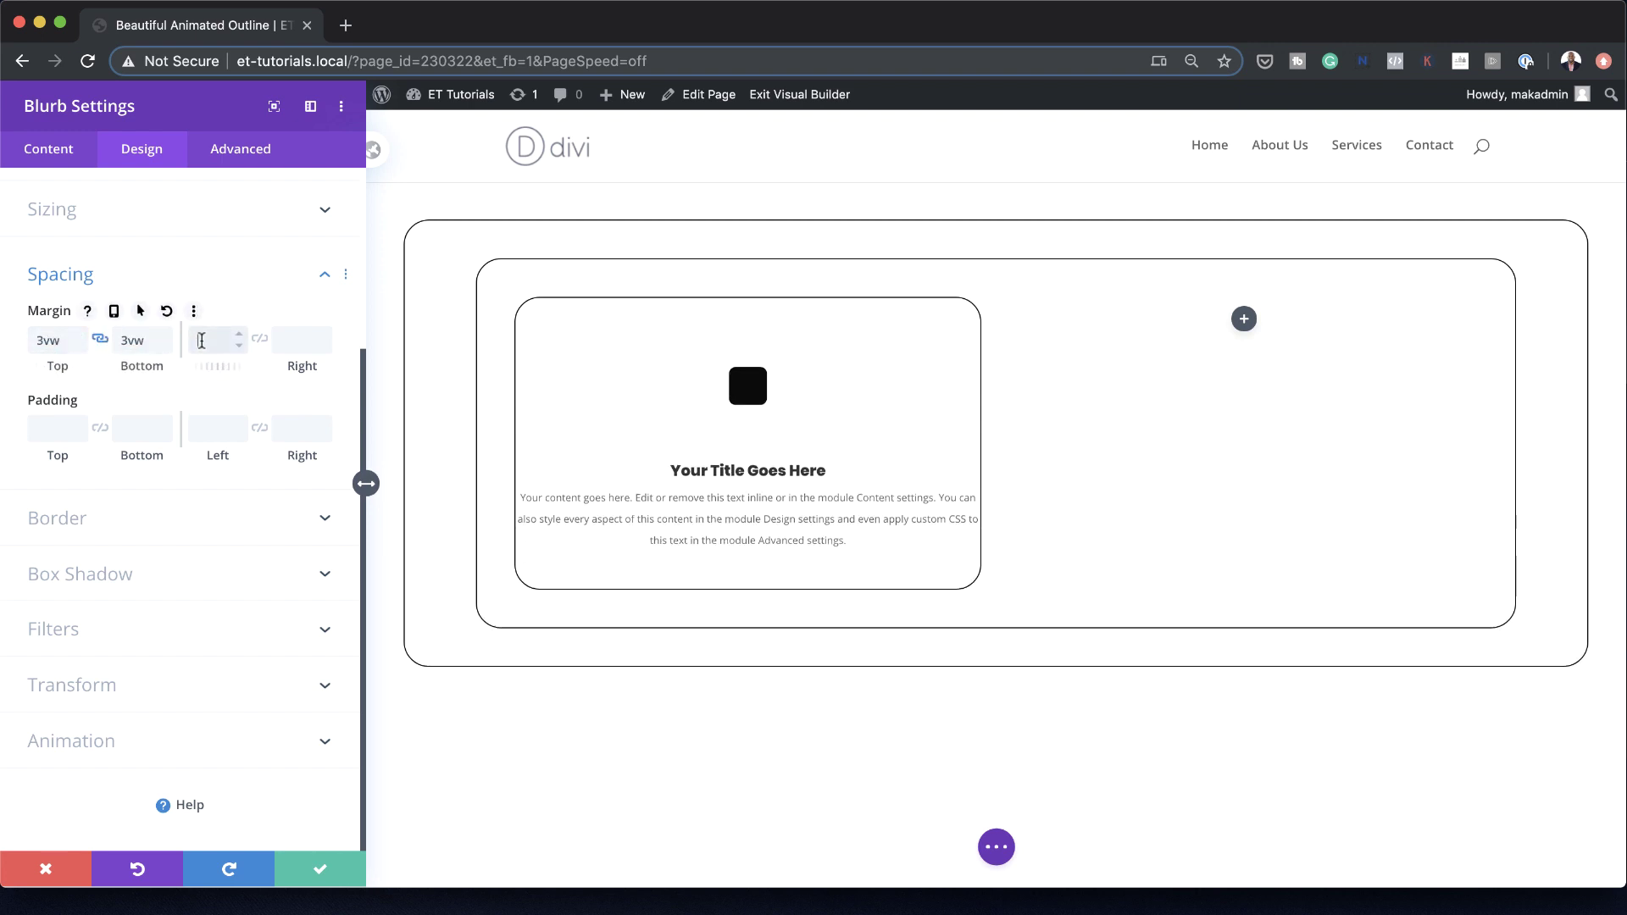
{"action": "left_click", "coordinate": [260, 339]}
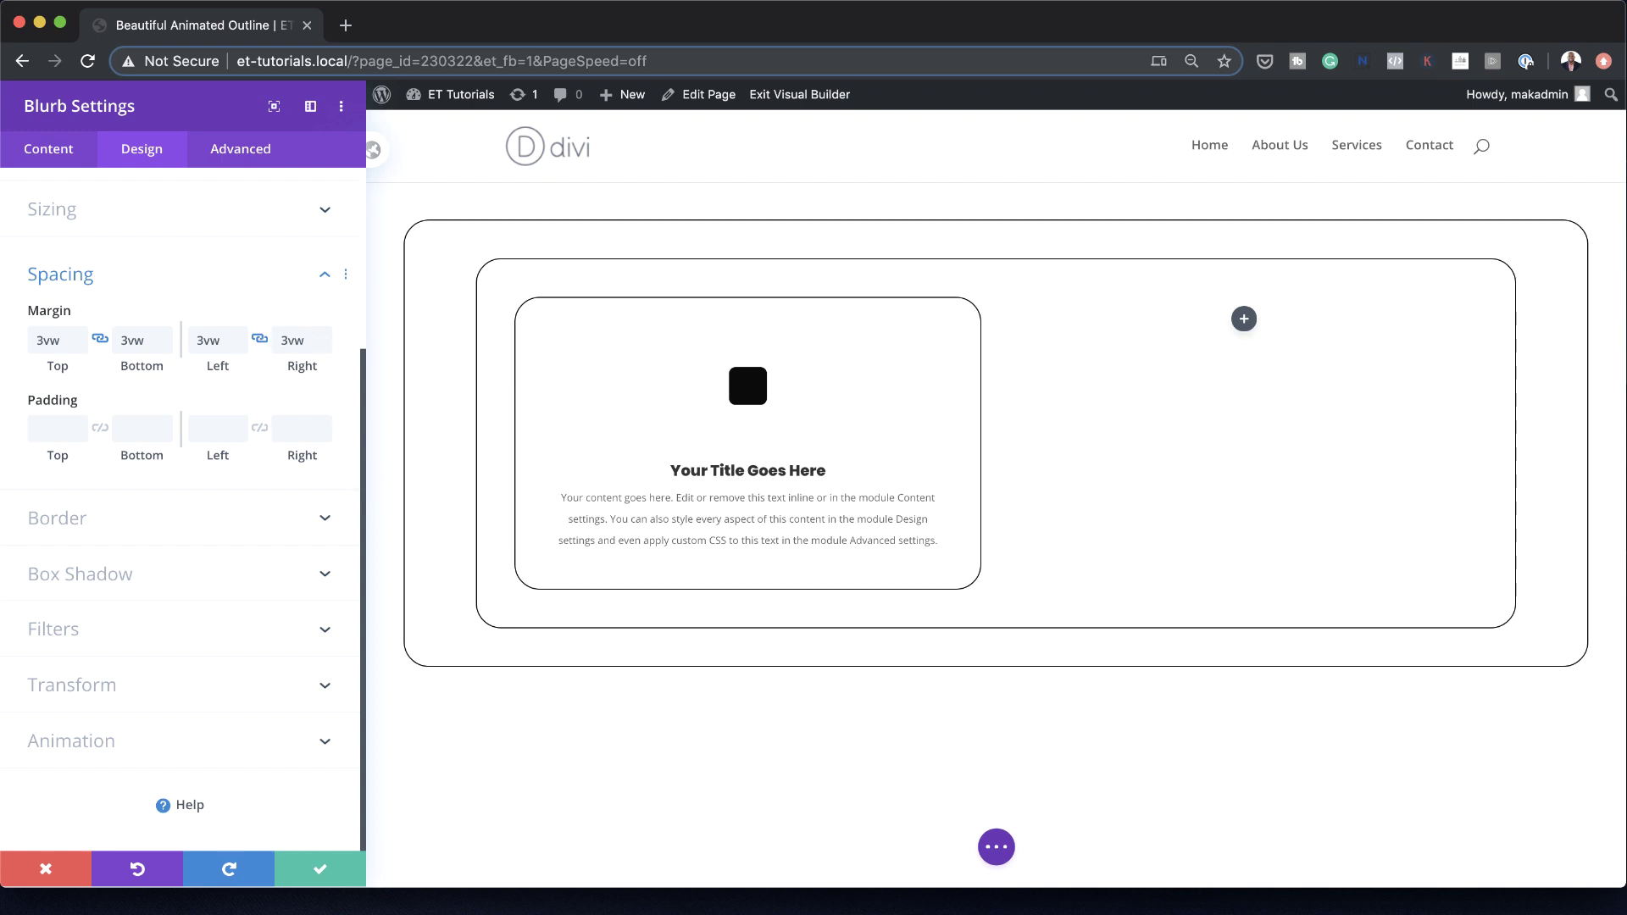
{"action": "key", "text": "super+Tab"}
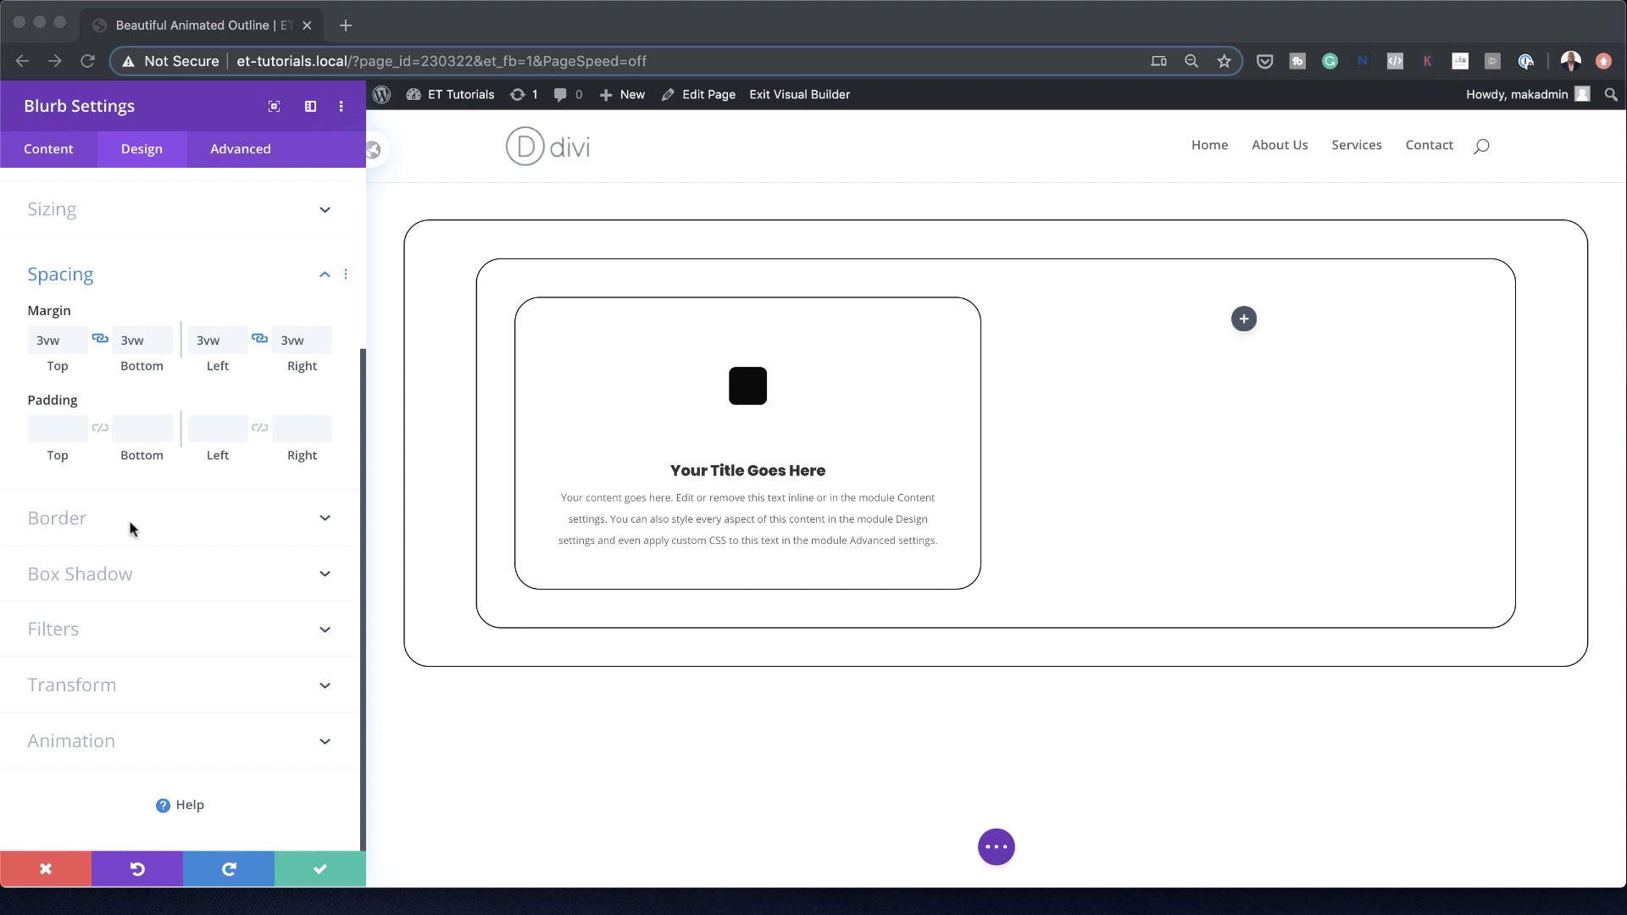
Set the blurb padding to 10vw top/bottom and 2vw left/right, both linked
{"action": "left_click", "coordinate": [54, 429]}
{"action": "left_click", "coordinate": [89, 458]}
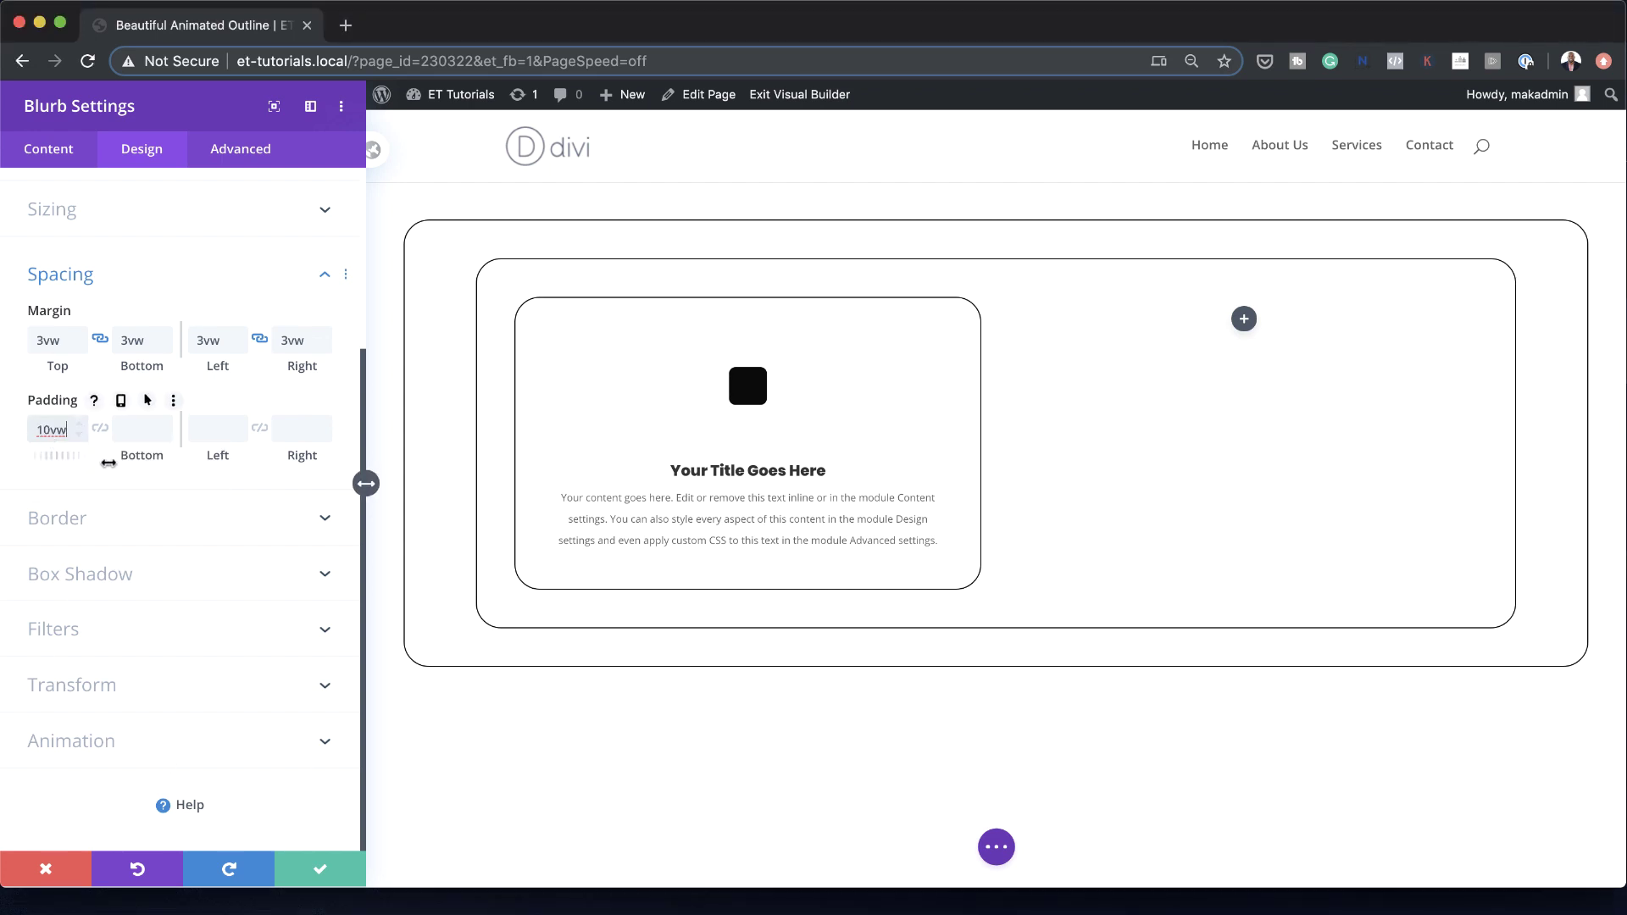
{"action": "left_click", "coordinate": [100, 428]}
{"action": "left_click", "coordinate": [219, 433]}
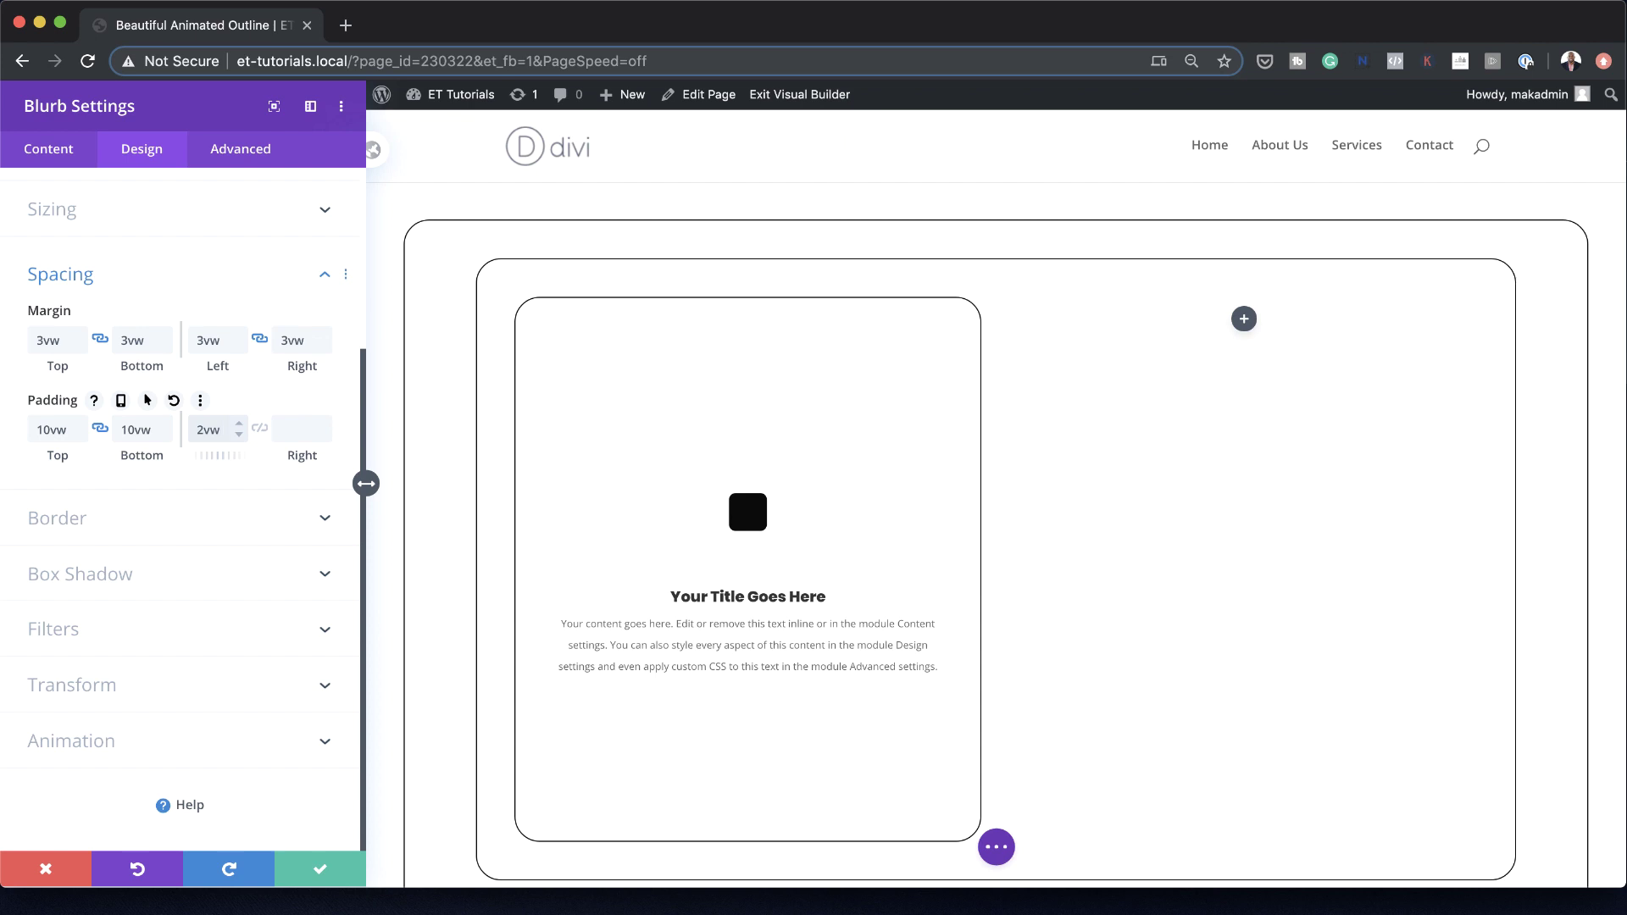
{"action": "left_click", "coordinate": [259, 428]}
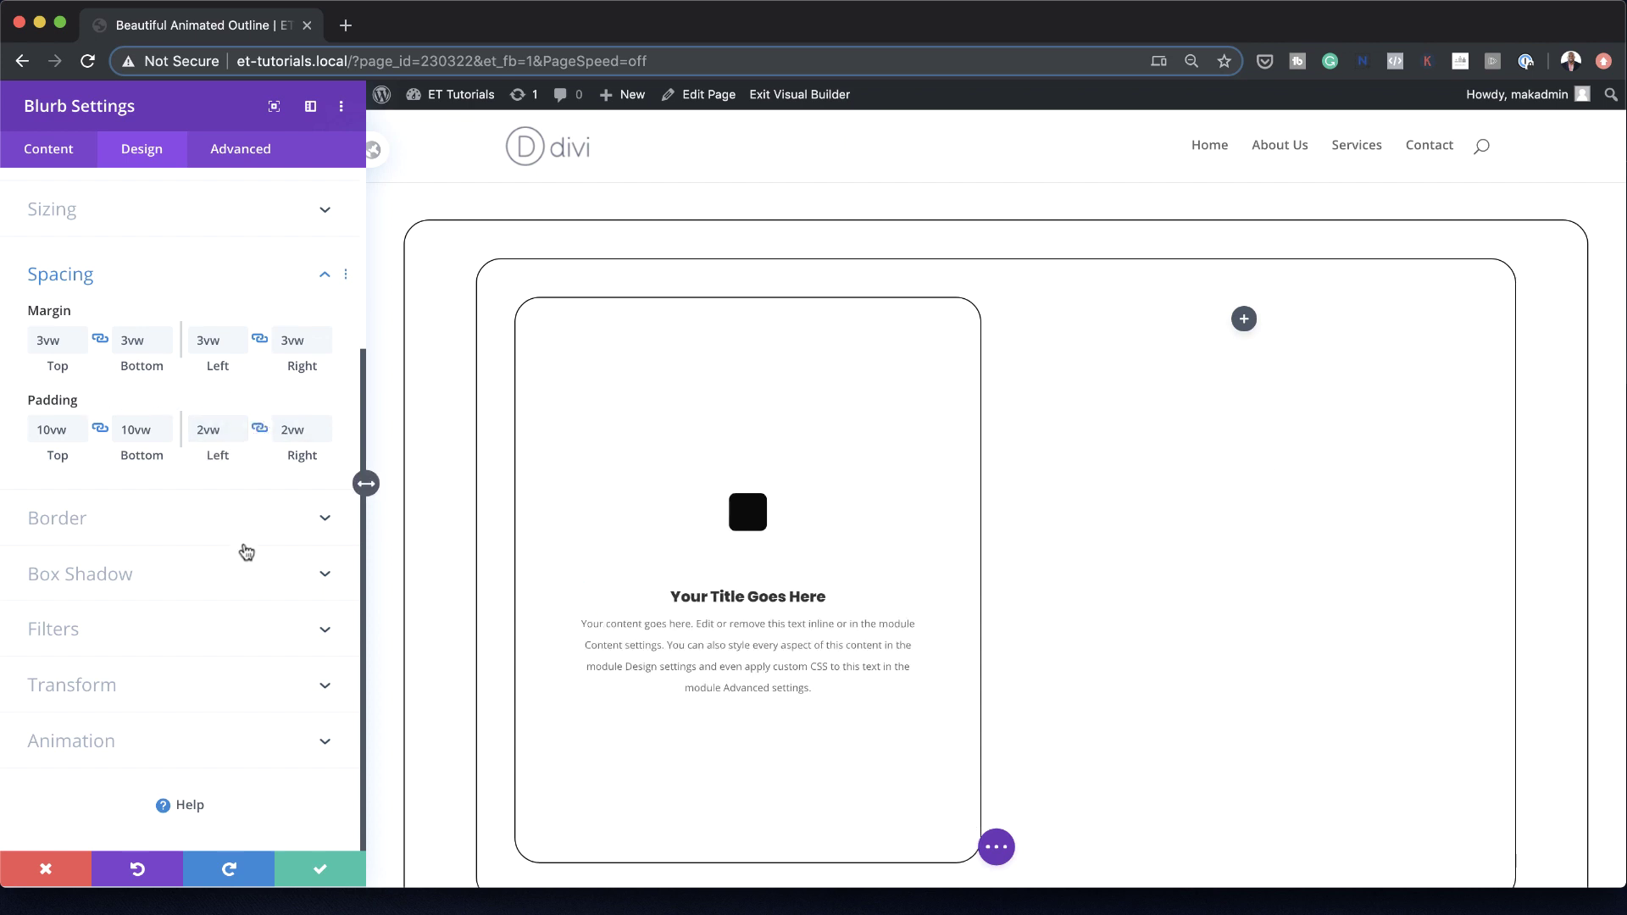
{"action": "left_click", "coordinate": [229, 537]}
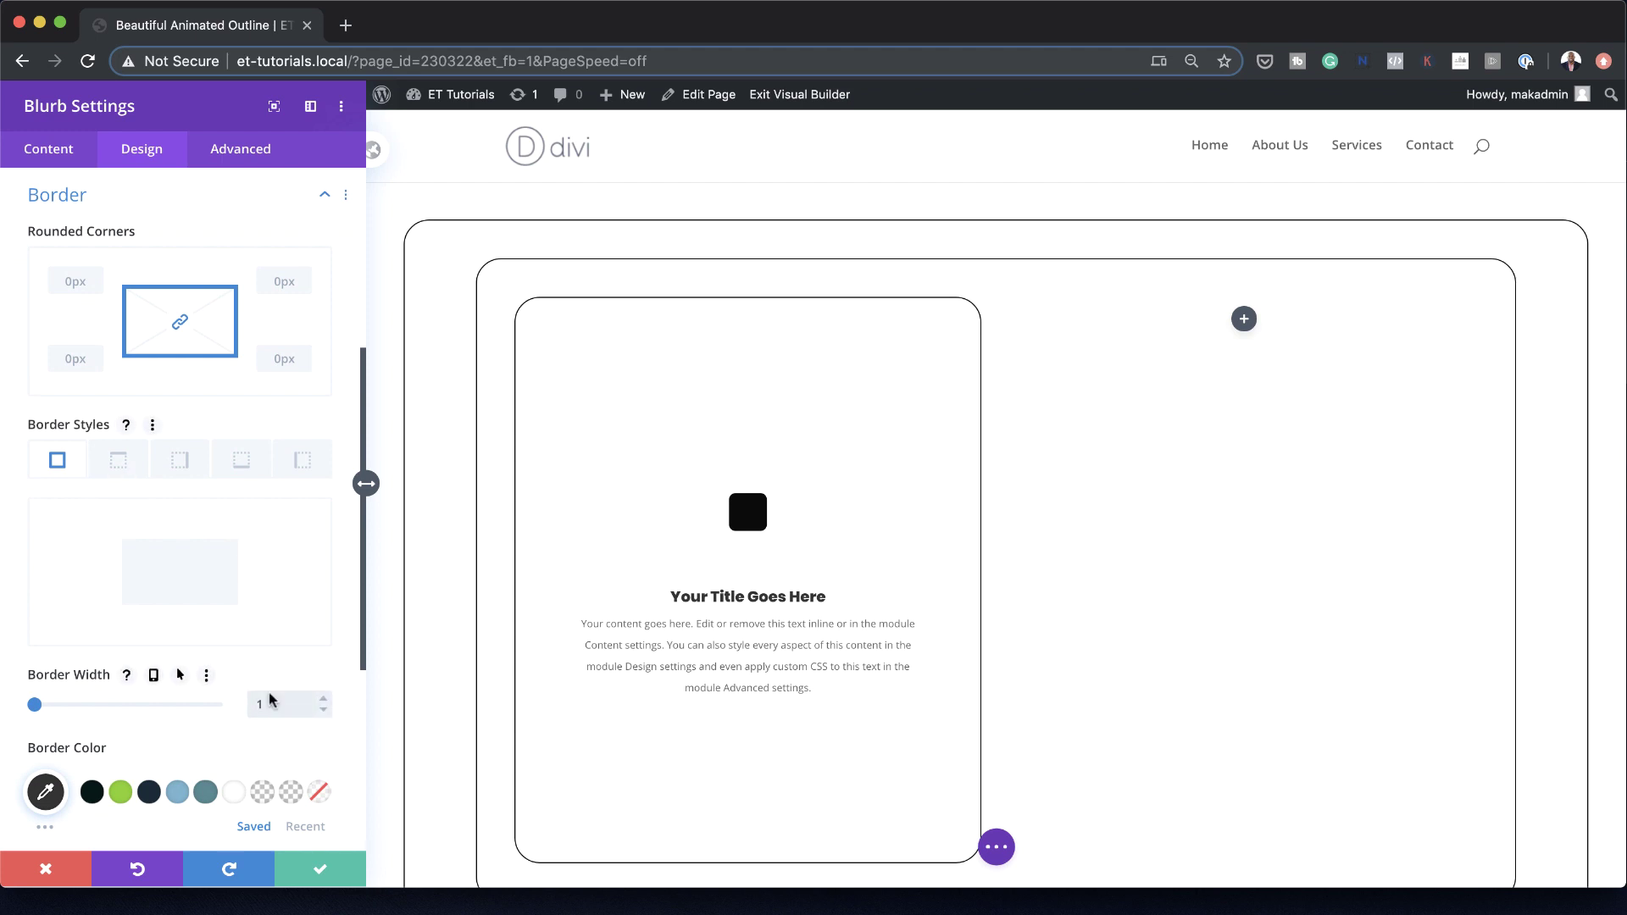
Give the blurb a 1px black border with 2vw rounded corners on all sides
{"action": "scroll", "coordinate": [319, 749], "scroll_direction": "down", "scroll_amount": 1}
{"action": "left_click", "coordinate": [320, 750]}
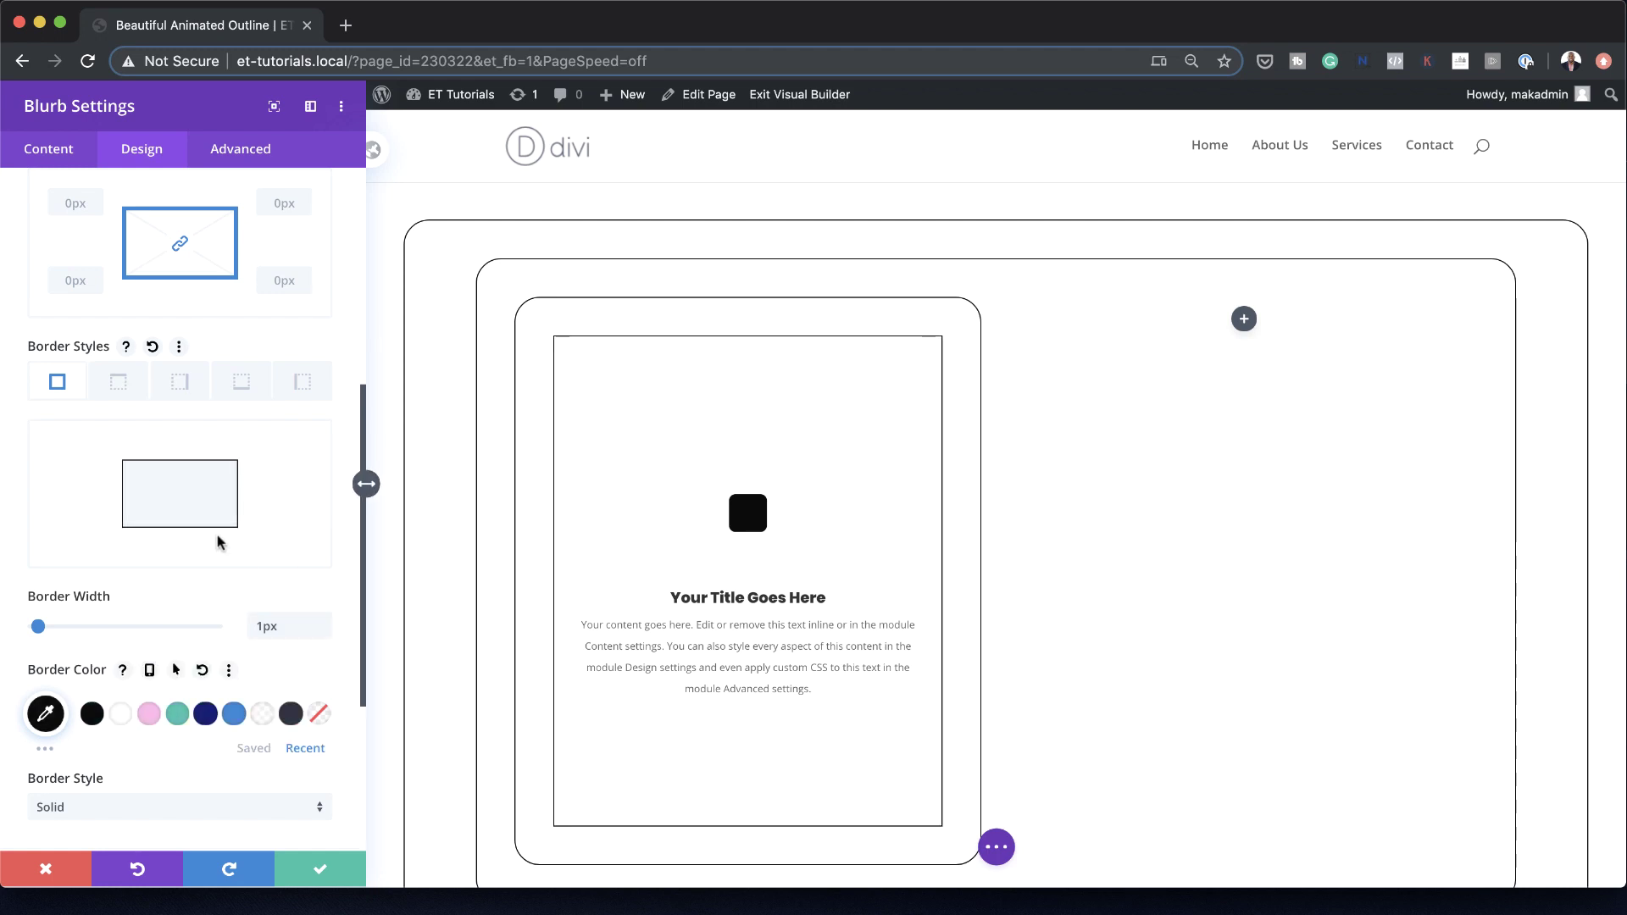
{"action": "scroll", "coordinate": [219, 543], "scroll_direction": "up", "scroll_amount": 3}
{"action": "left_click", "coordinate": [73, 469]}
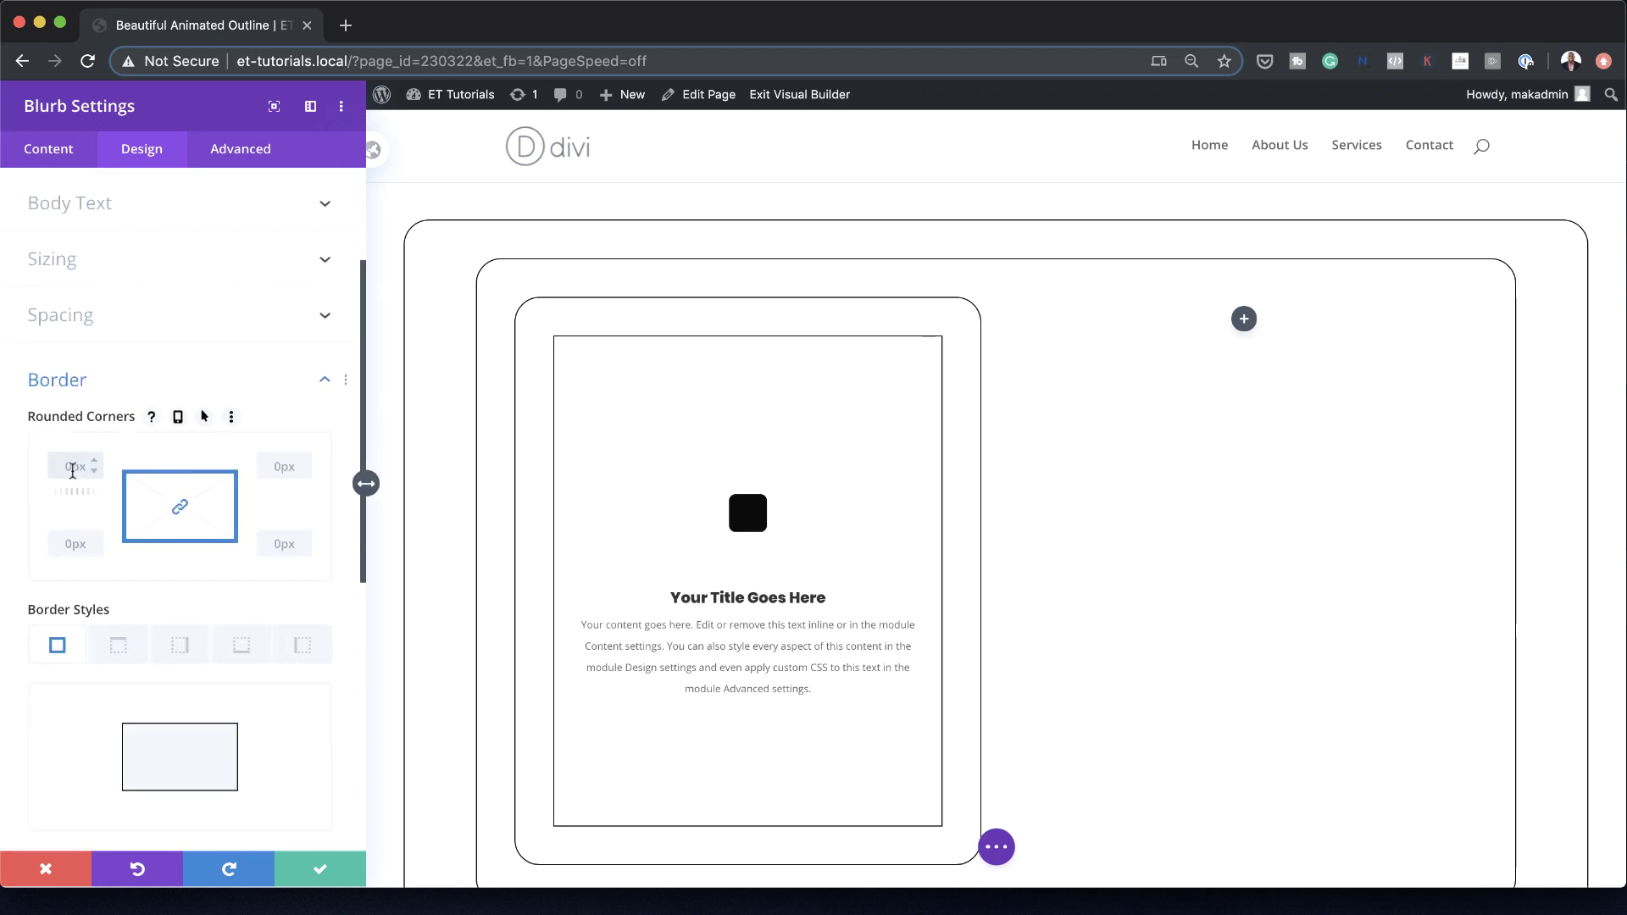
{"action": "type", "text": "2vw"}
{"action": "key", "text": "Return"}
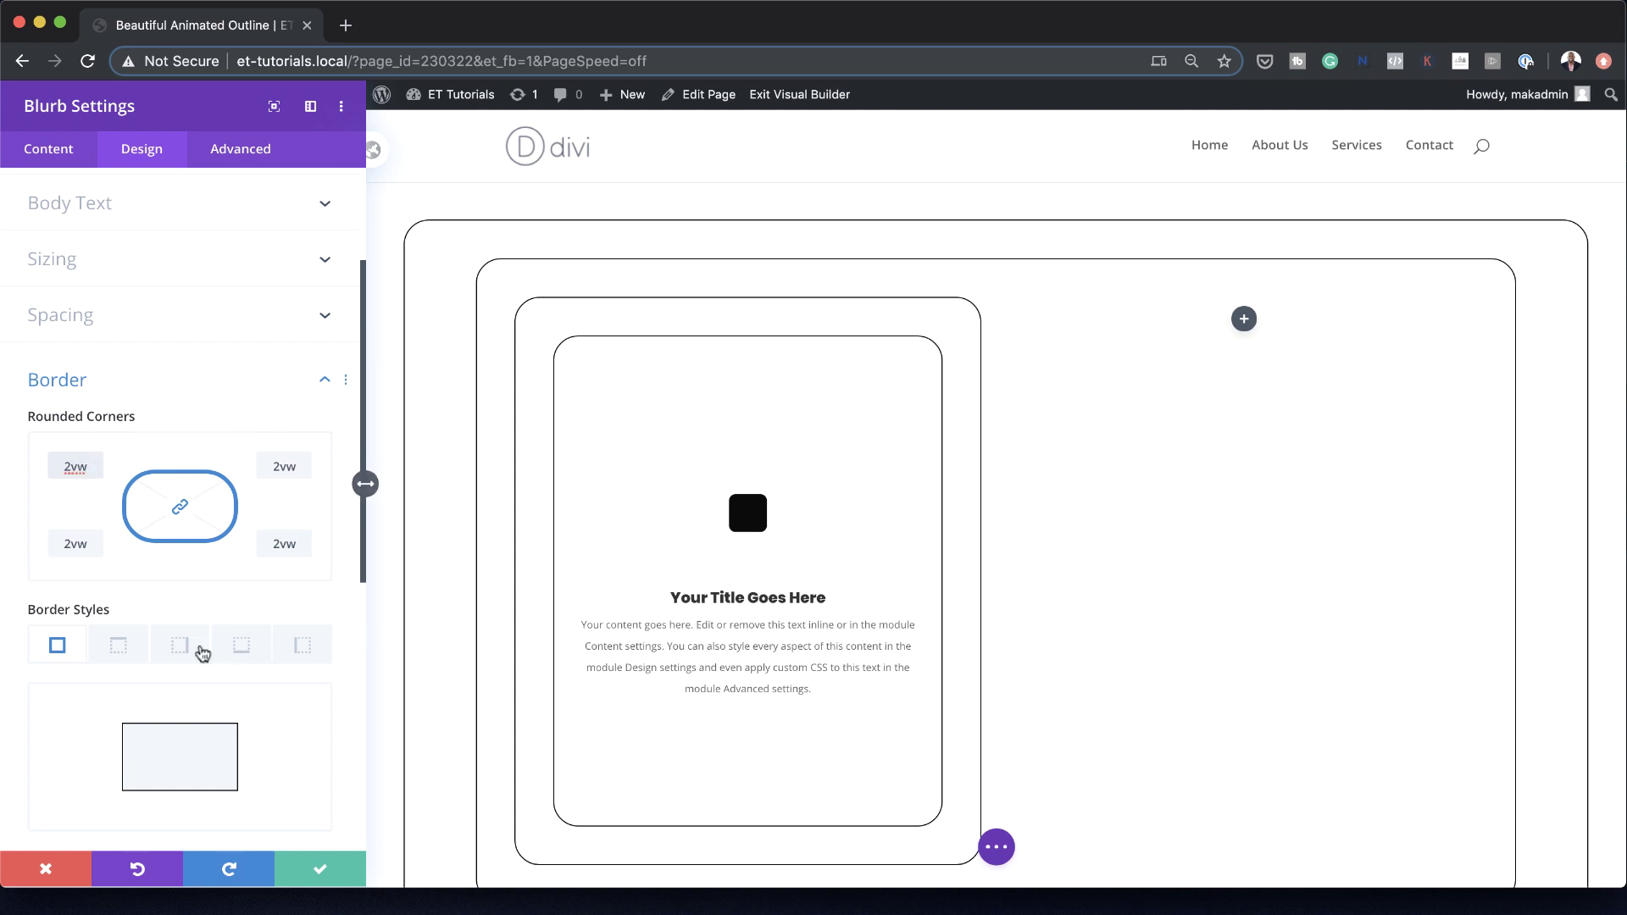
{"action": "scroll", "coordinate": [199, 653], "scroll_direction": "down", "scroll_amount": 7}
{"action": "left_click", "coordinate": [72, 758]}
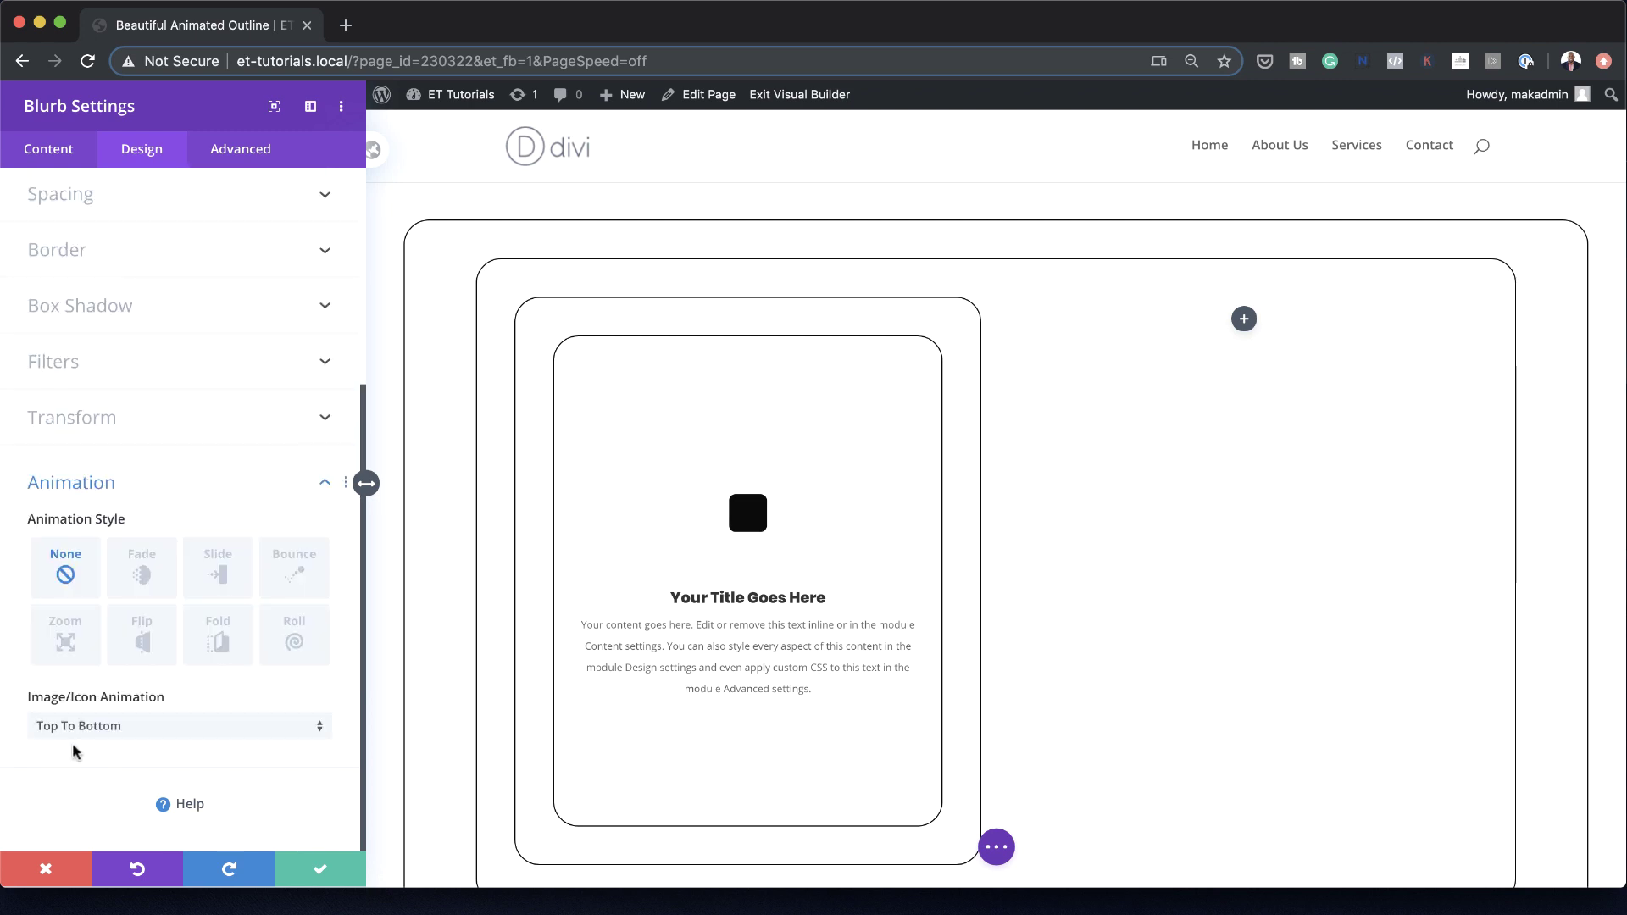
Make the blurb Slide Down with a 1300ms animation duration
{"action": "left_click", "coordinate": [220, 574]}
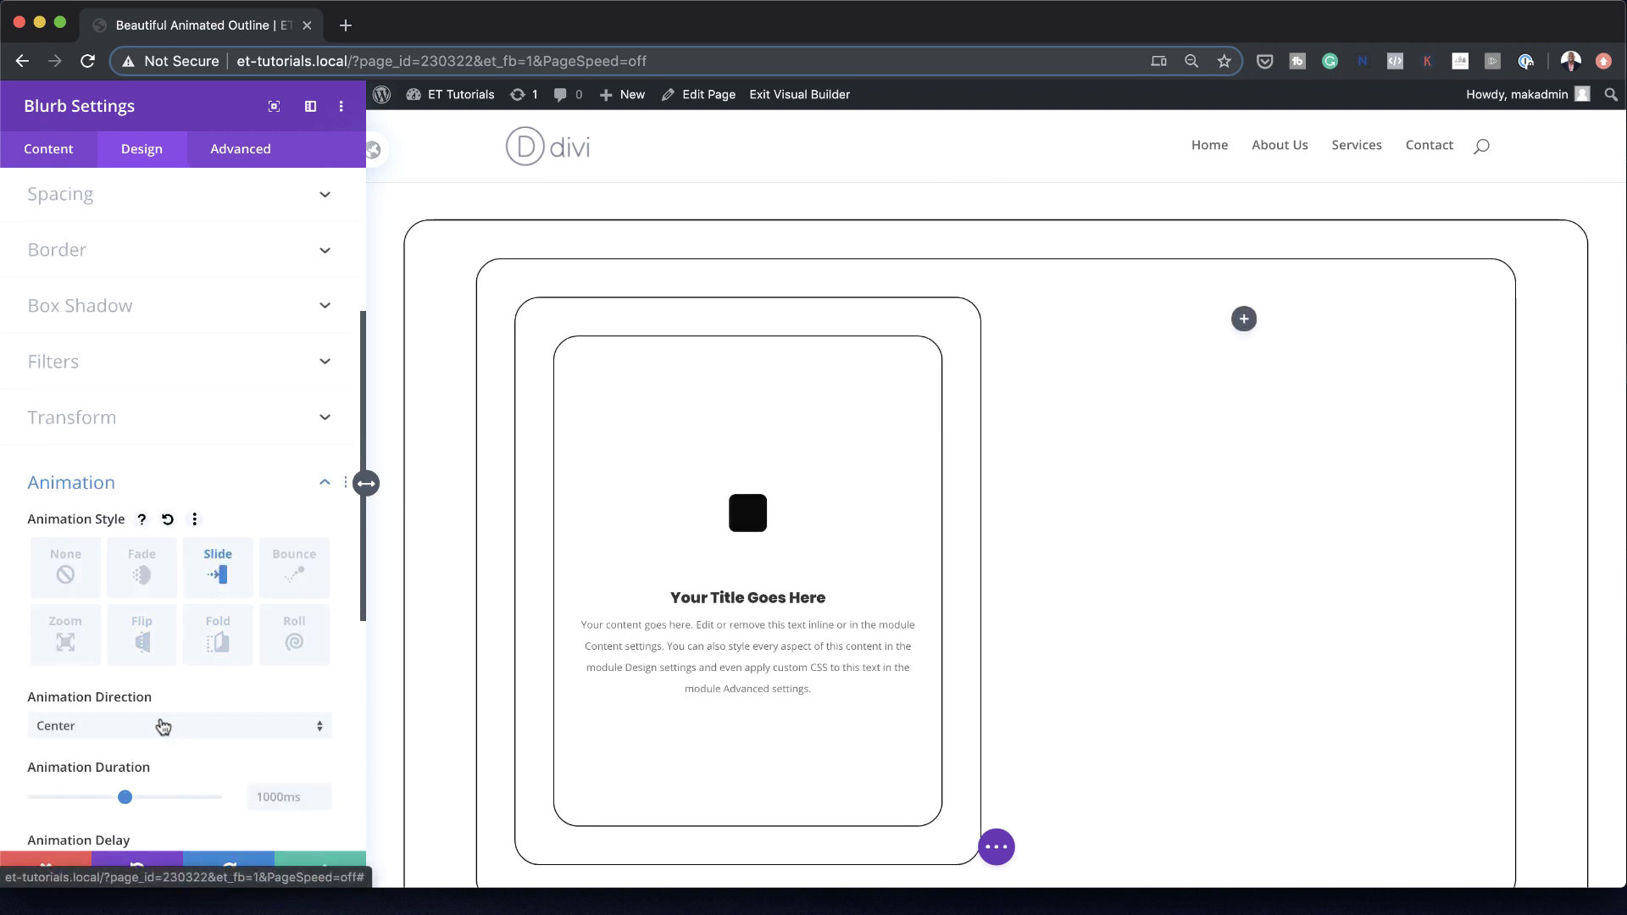
{"action": "left_click", "coordinate": [157, 727]}
{"action": "left_click", "coordinate": [160, 768]}
{"action": "scroll", "coordinate": [160, 762], "scroll_direction": "down", "scroll_amount": 3}
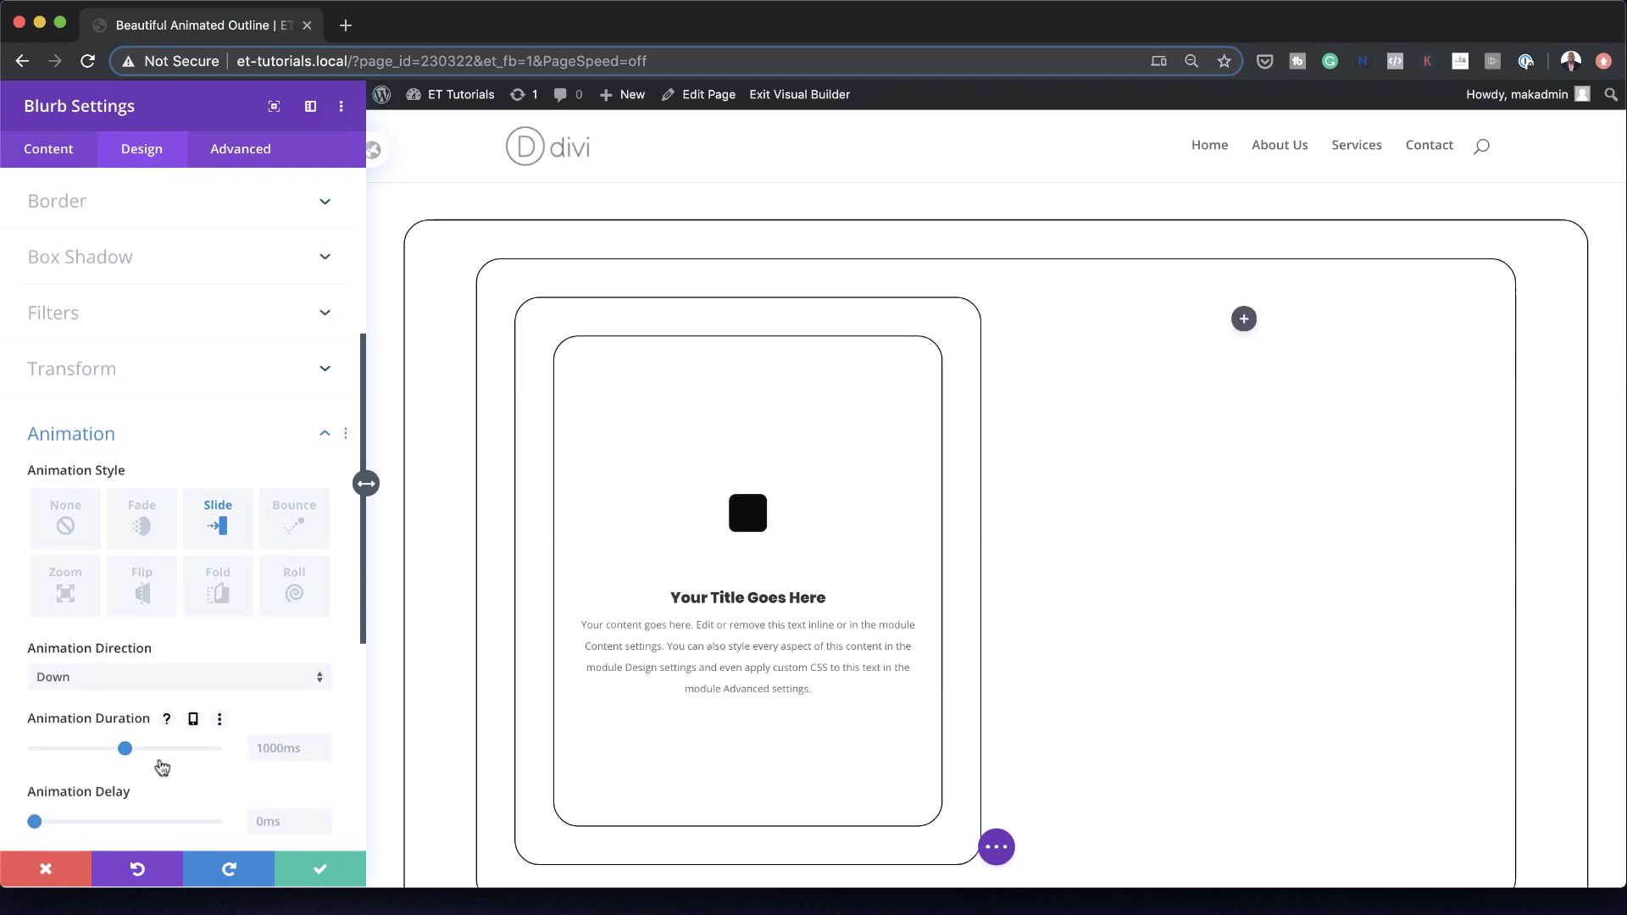
{"action": "scroll", "coordinate": [160, 762], "scroll_direction": "down", "scroll_amount": 2}
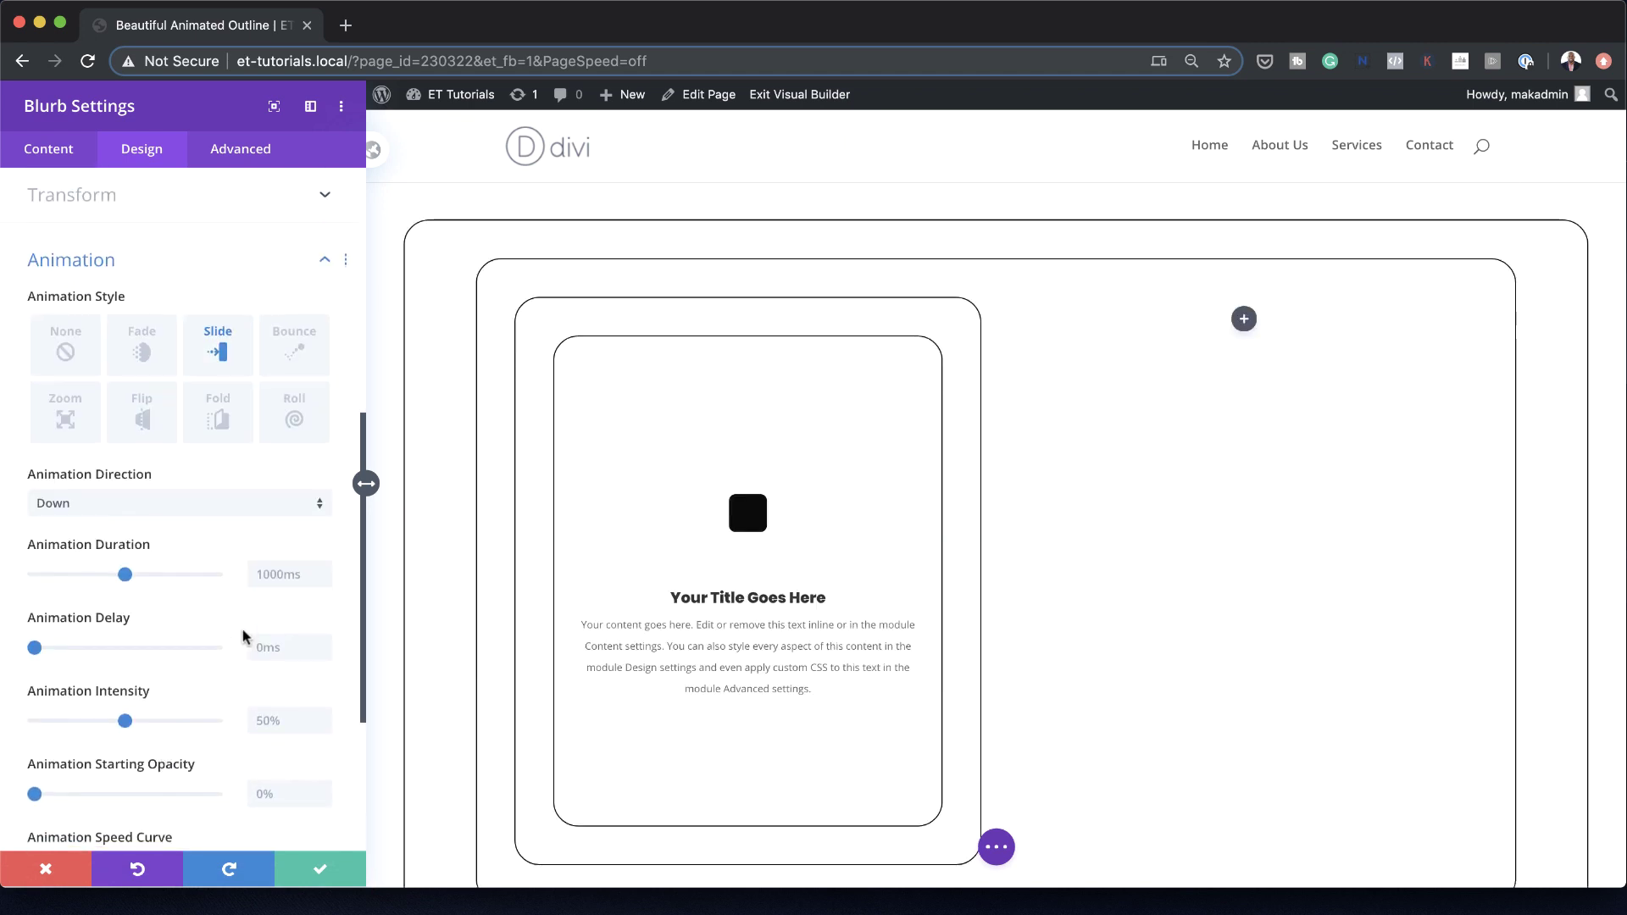
{"action": "double_click", "coordinate": [271, 573]}
{"action": "type", "text": "1300ms"}
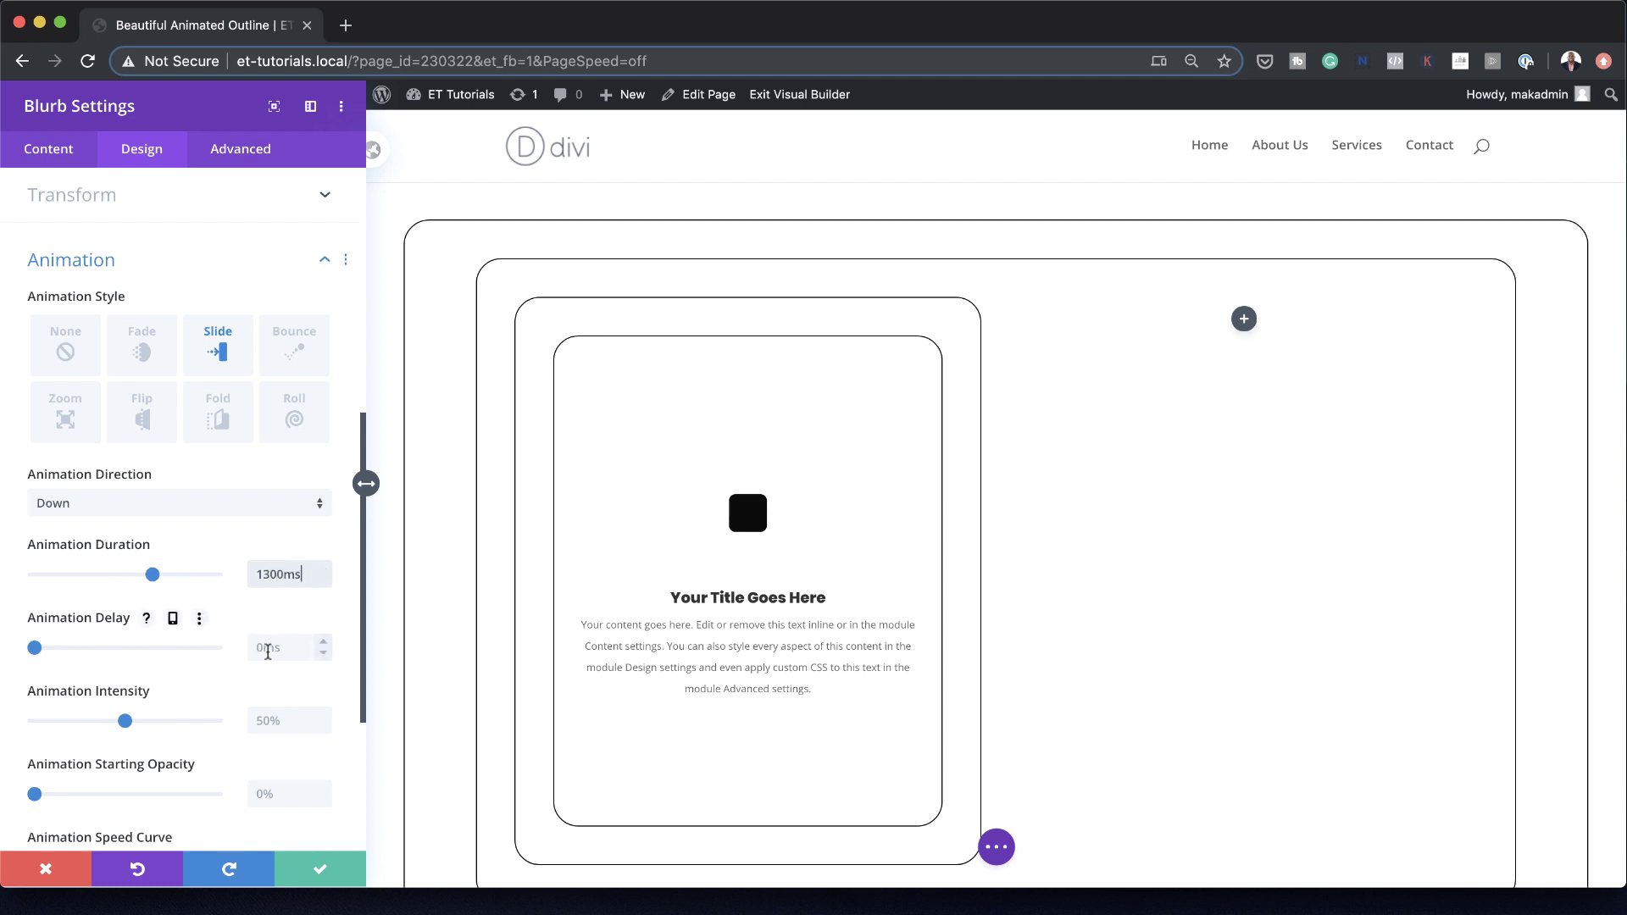
Set a 1200ms delay, 60% intensity, 100% starting opacity and no icon animation, then save
{"action": "left_click", "coordinate": [268, 647]}
{"action": "type", "text": "1200ms"}
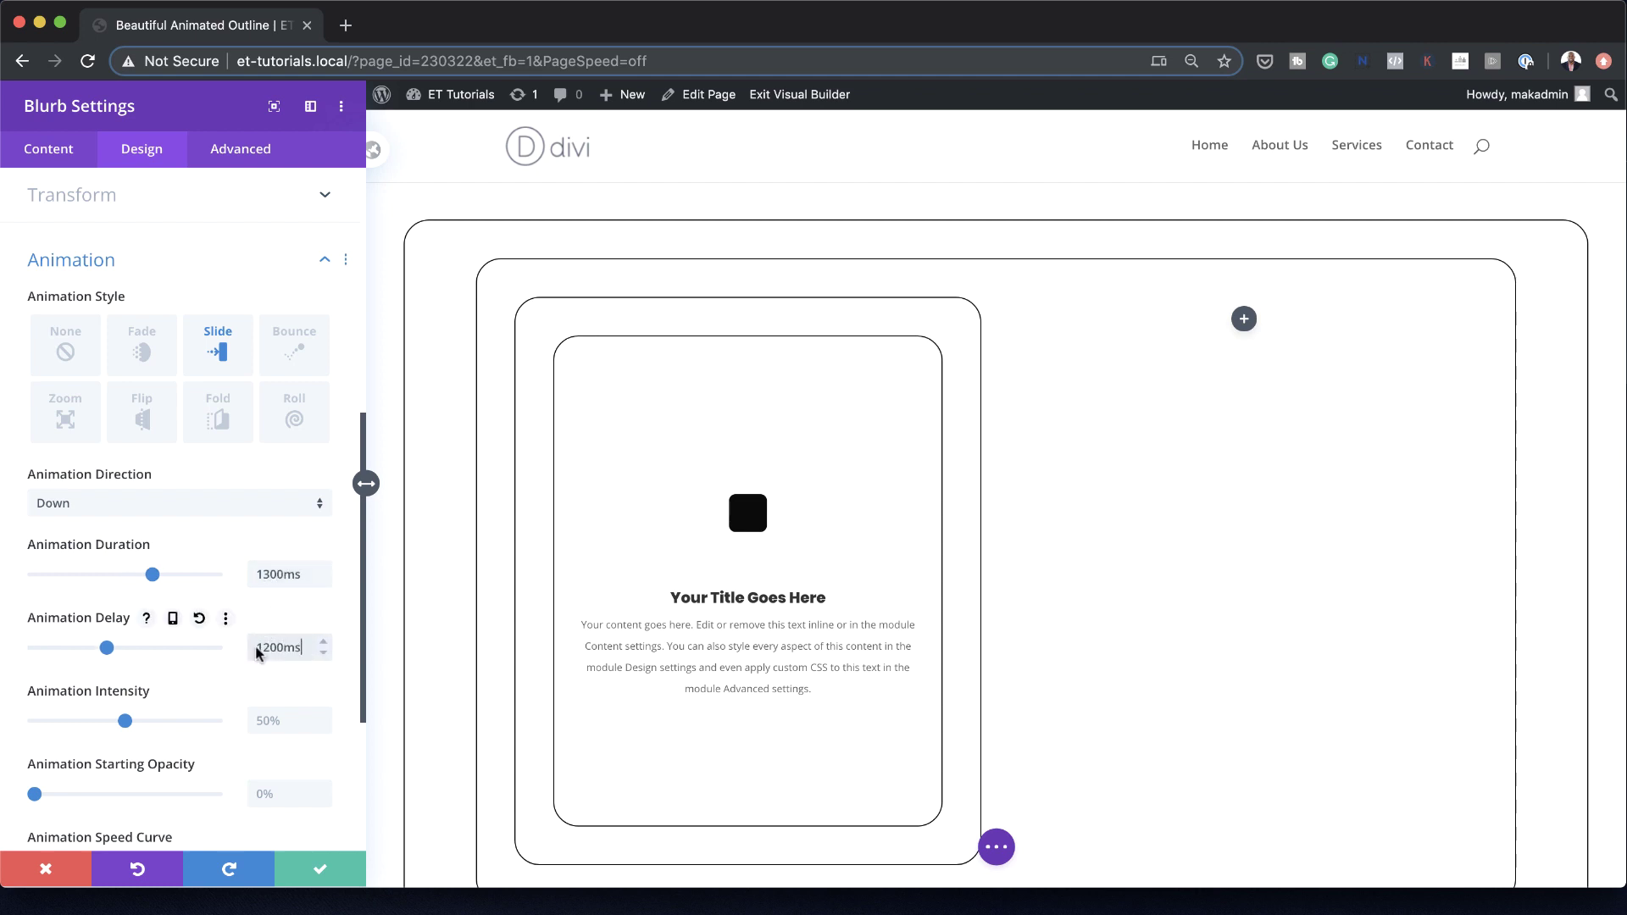
{"action": "left_click", "coordinate": [262, 719]}
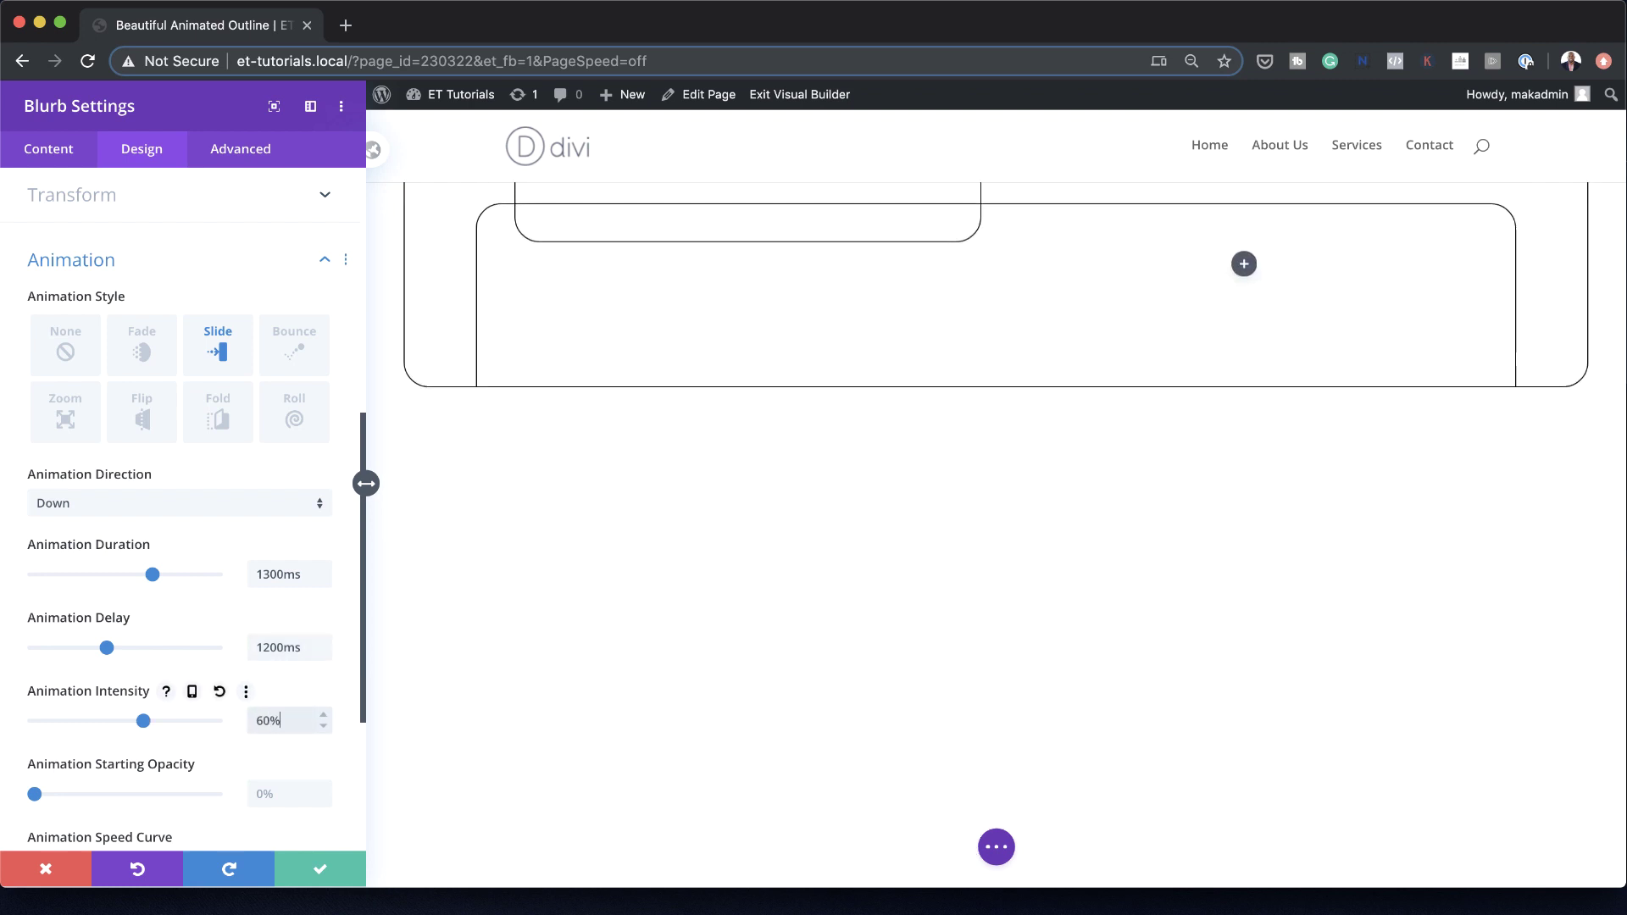
{"action": "left_click", "coordinate": [275, 791]}
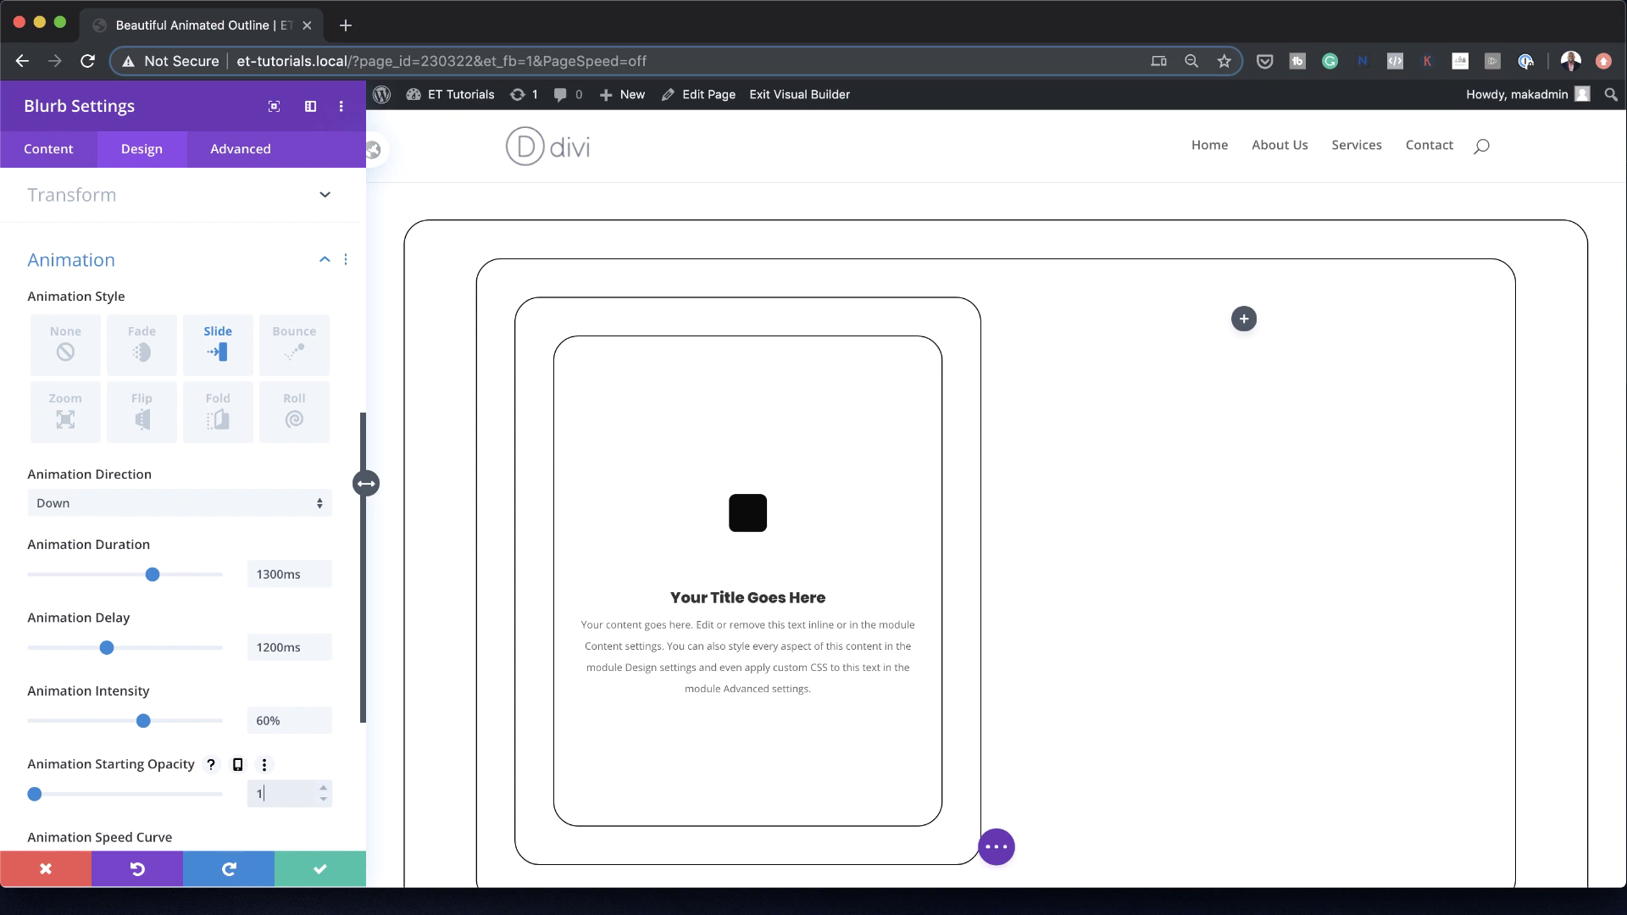
{"action": "scroll", "coordinate": [236, 751], "scroll_direction": "down", "scroll_amount": 5}
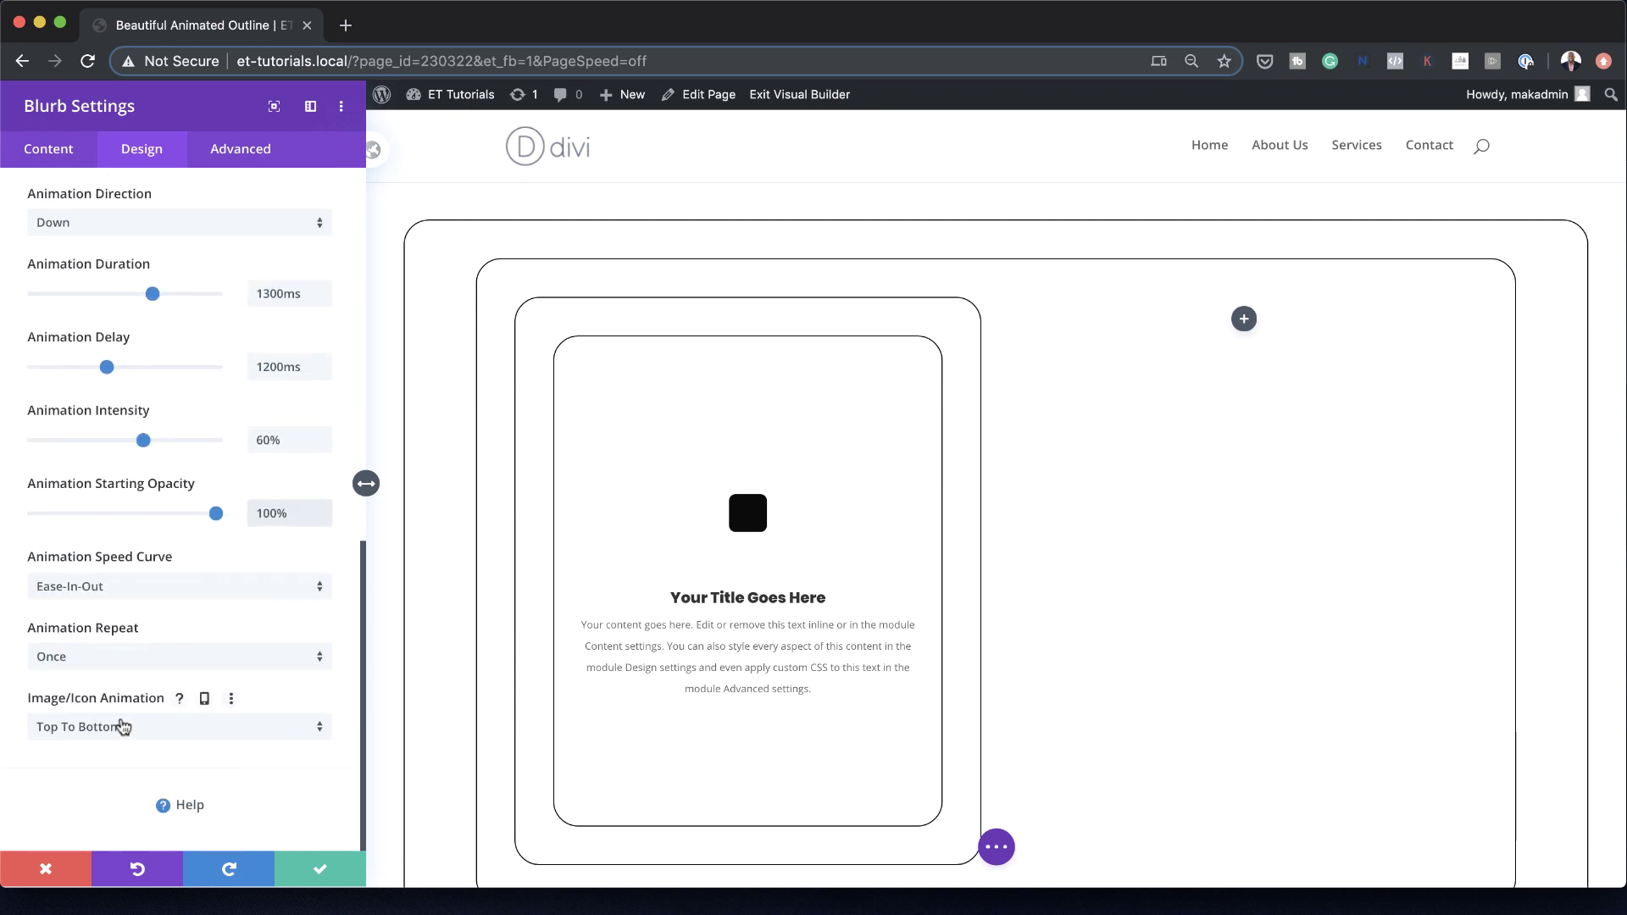
{"action": "left_click", "coordinate": [121, 730]}
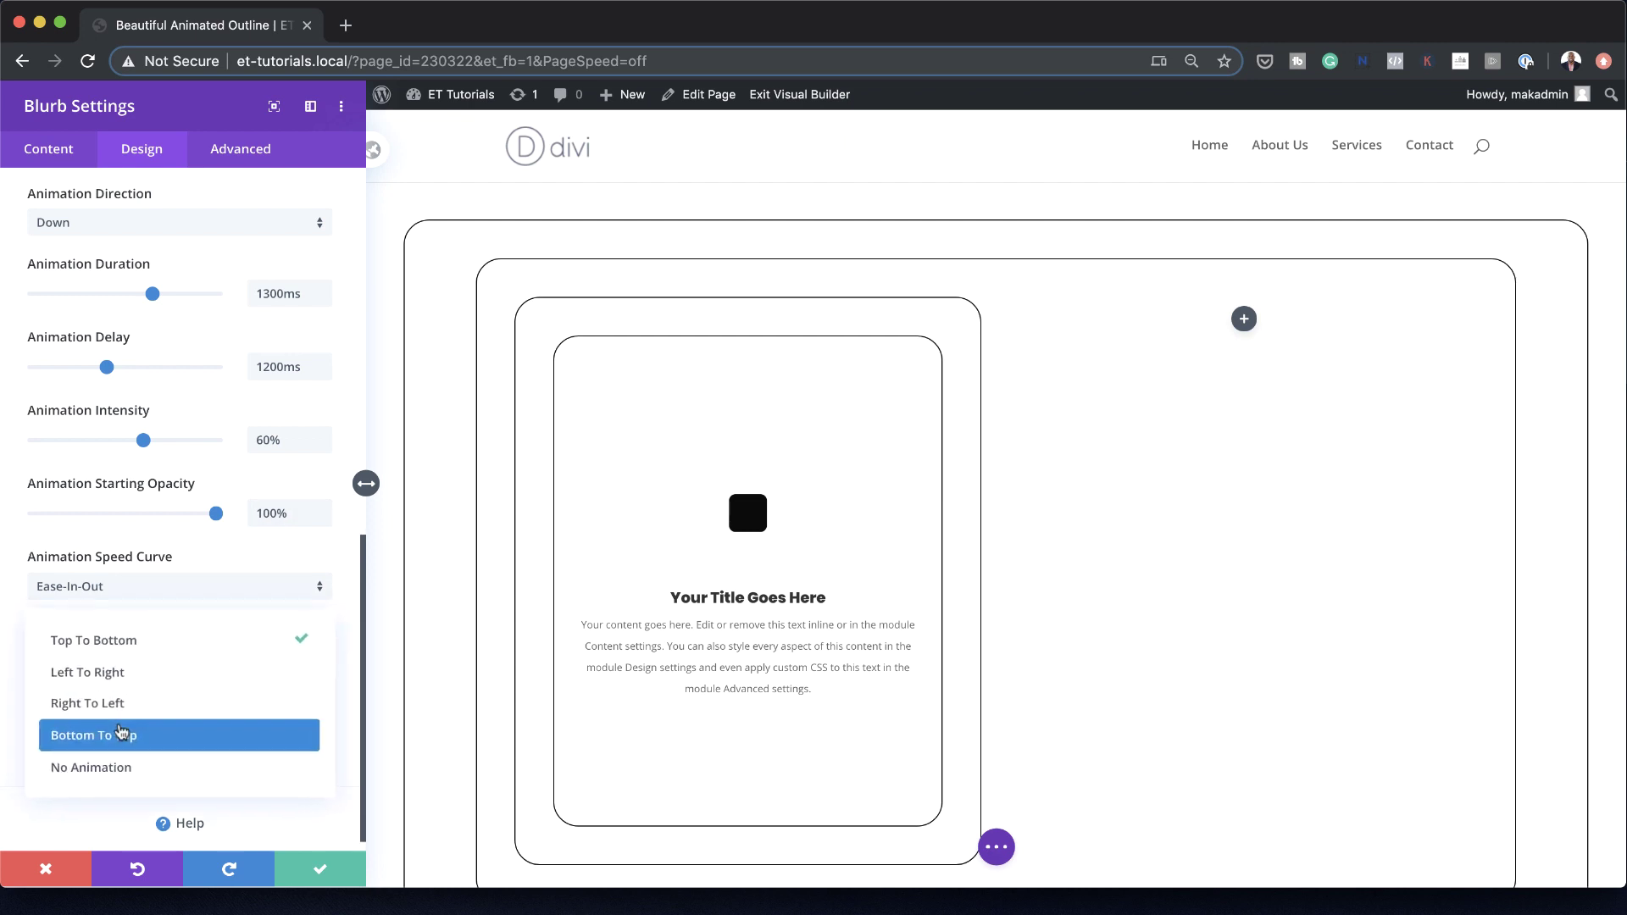
{"action": "left_click", "coordinate": [140, 766]}
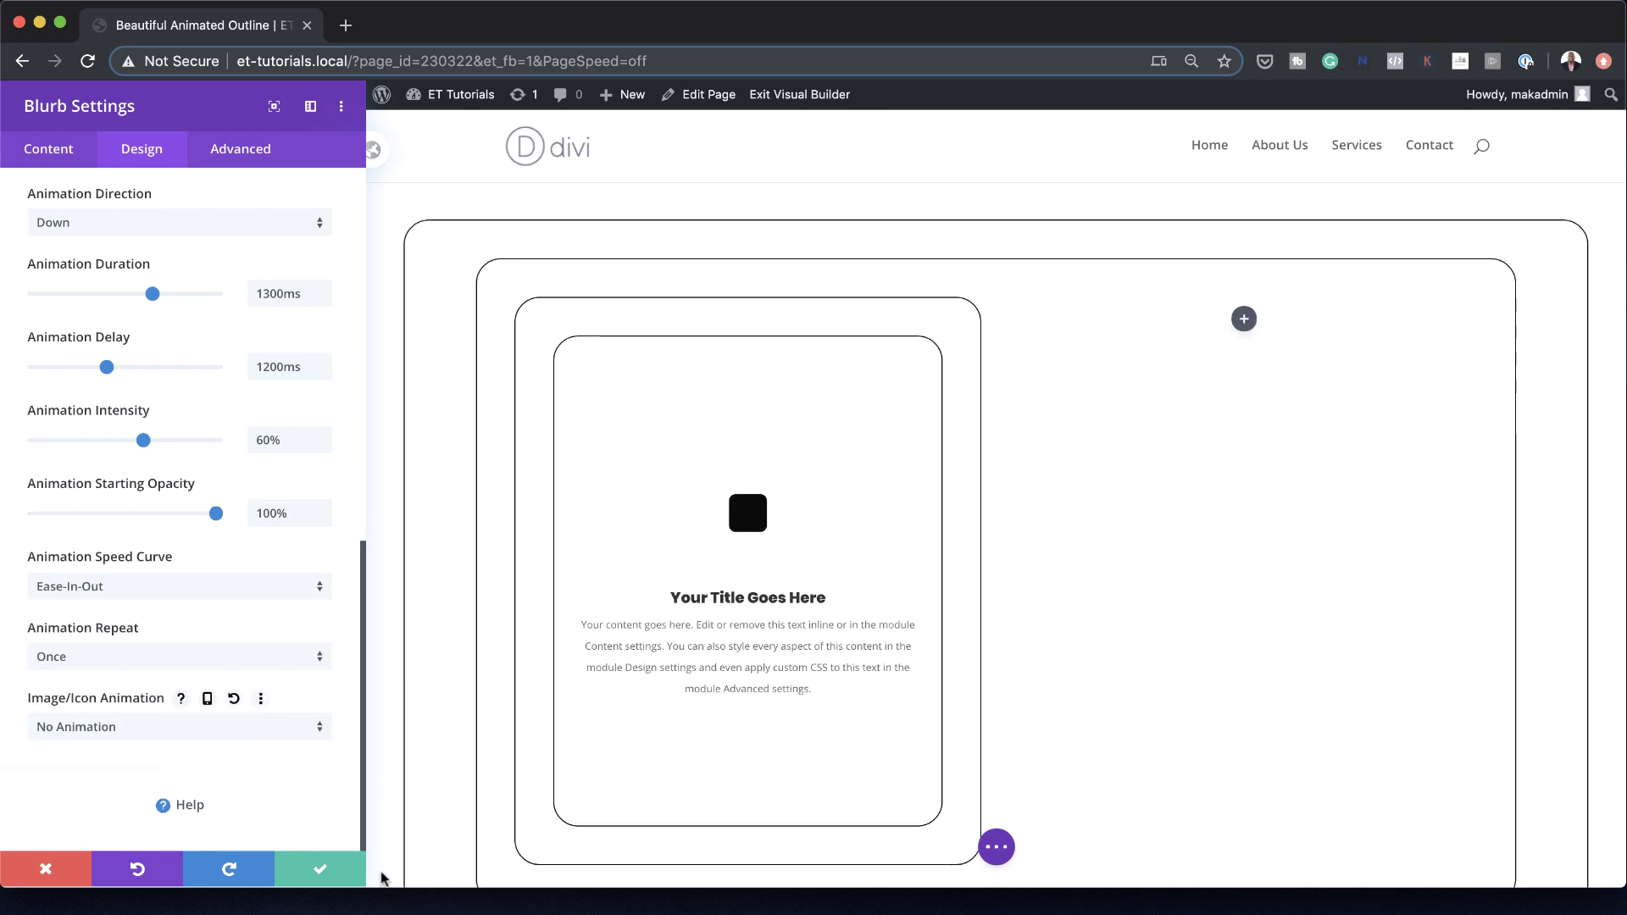
{"action": "left_click", "coordinate": [320, 868]}
{"action": "scroll", "coordinate": [441, 786], "scroll_direction": "down", "scroll_amount": 4}
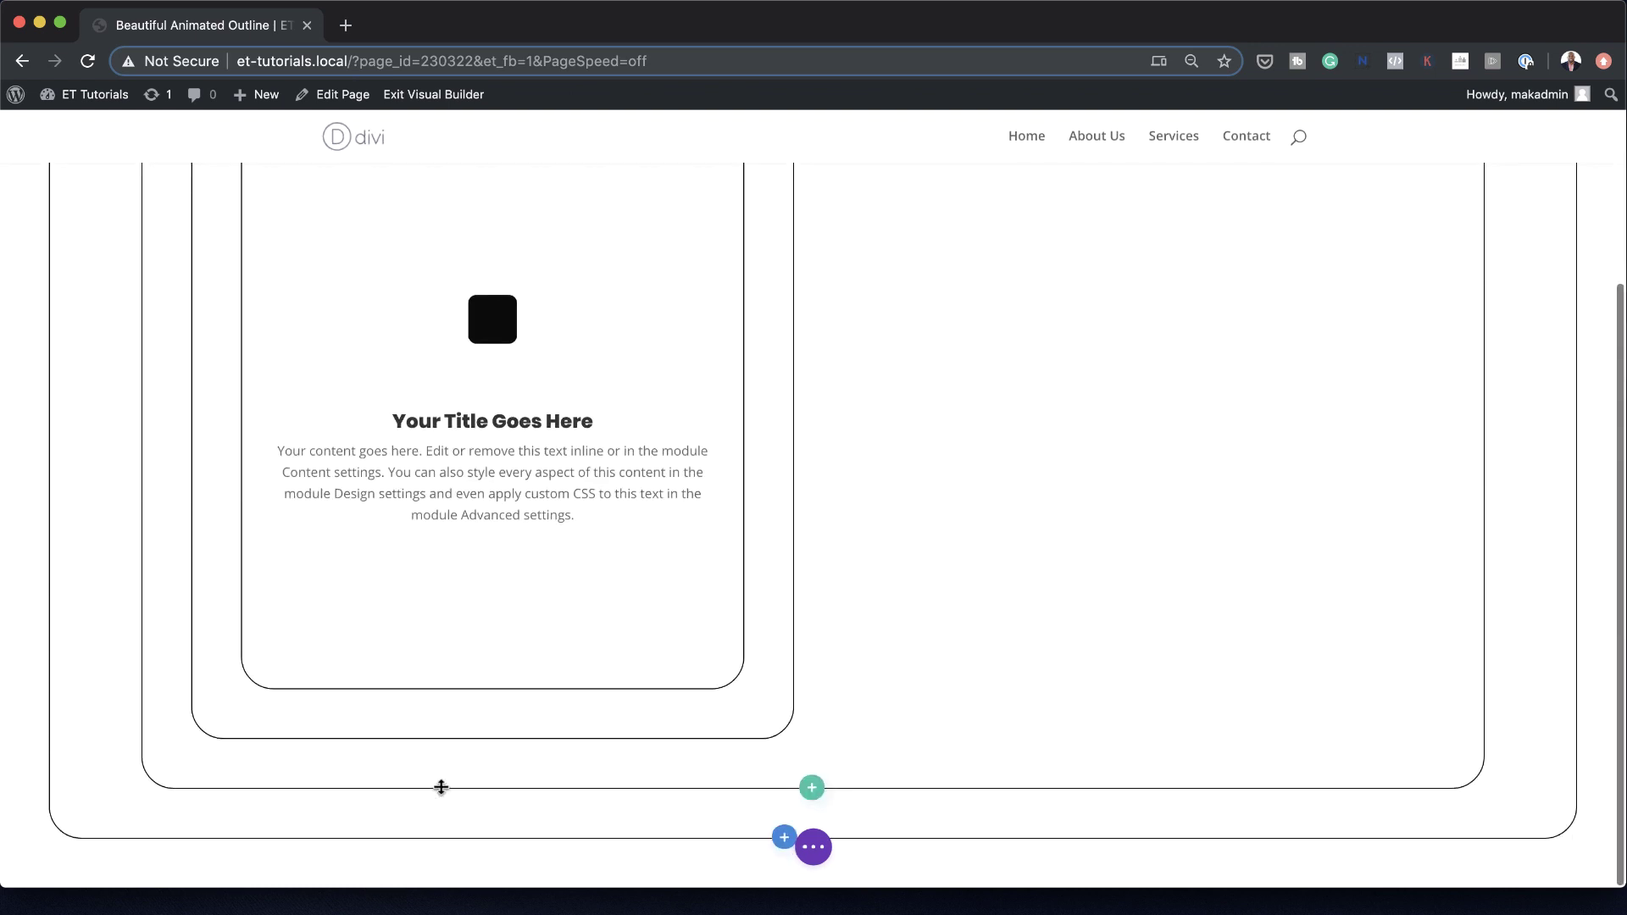
Add a Button module below the blurb labelled 'Read More' with link URL #
{"action": "left_click", "coordinate": [492, 660]}
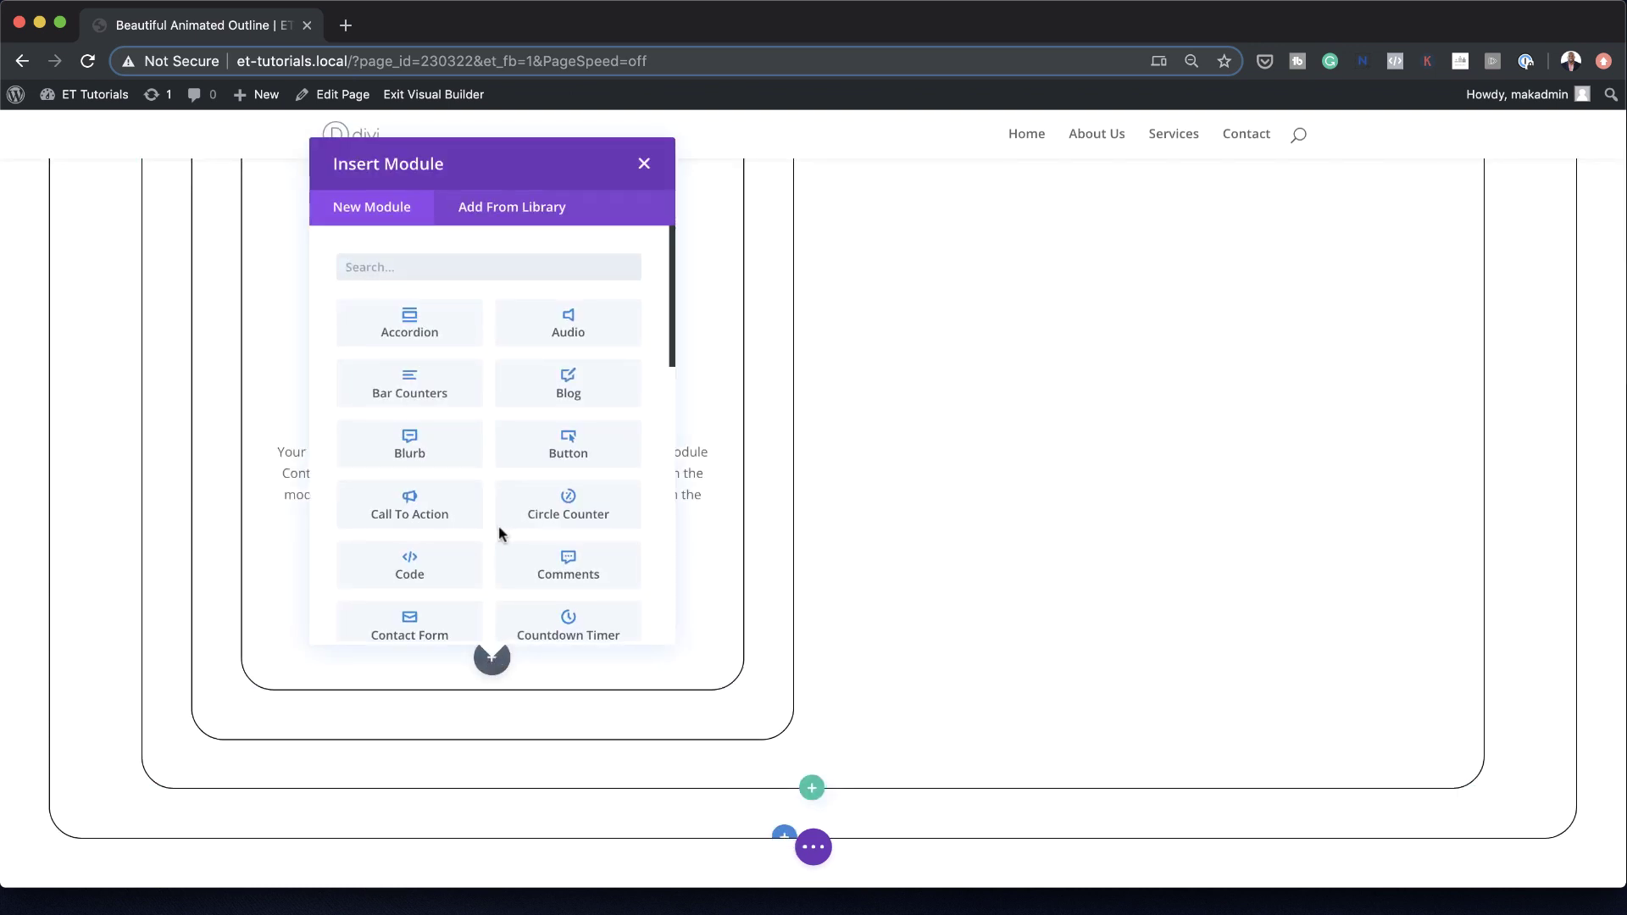
{"action": "left_click", "coordinate": [581, 447]}
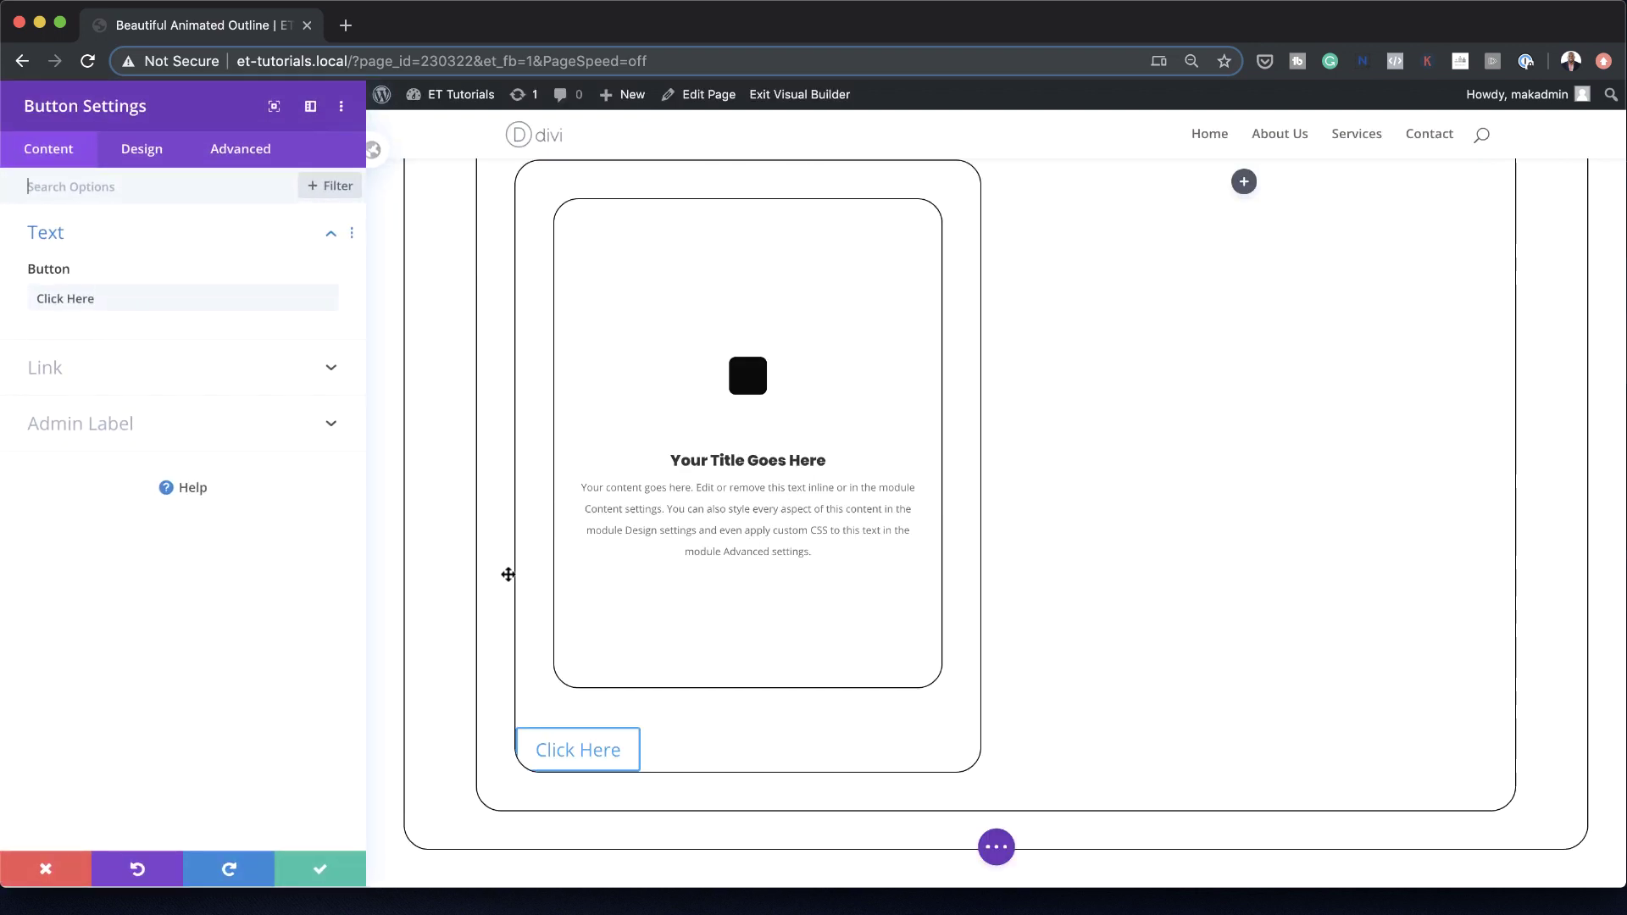
{"action": "triple_click", "coordinate": [99, 299]}
{"action": "type", "text": "Read More"}
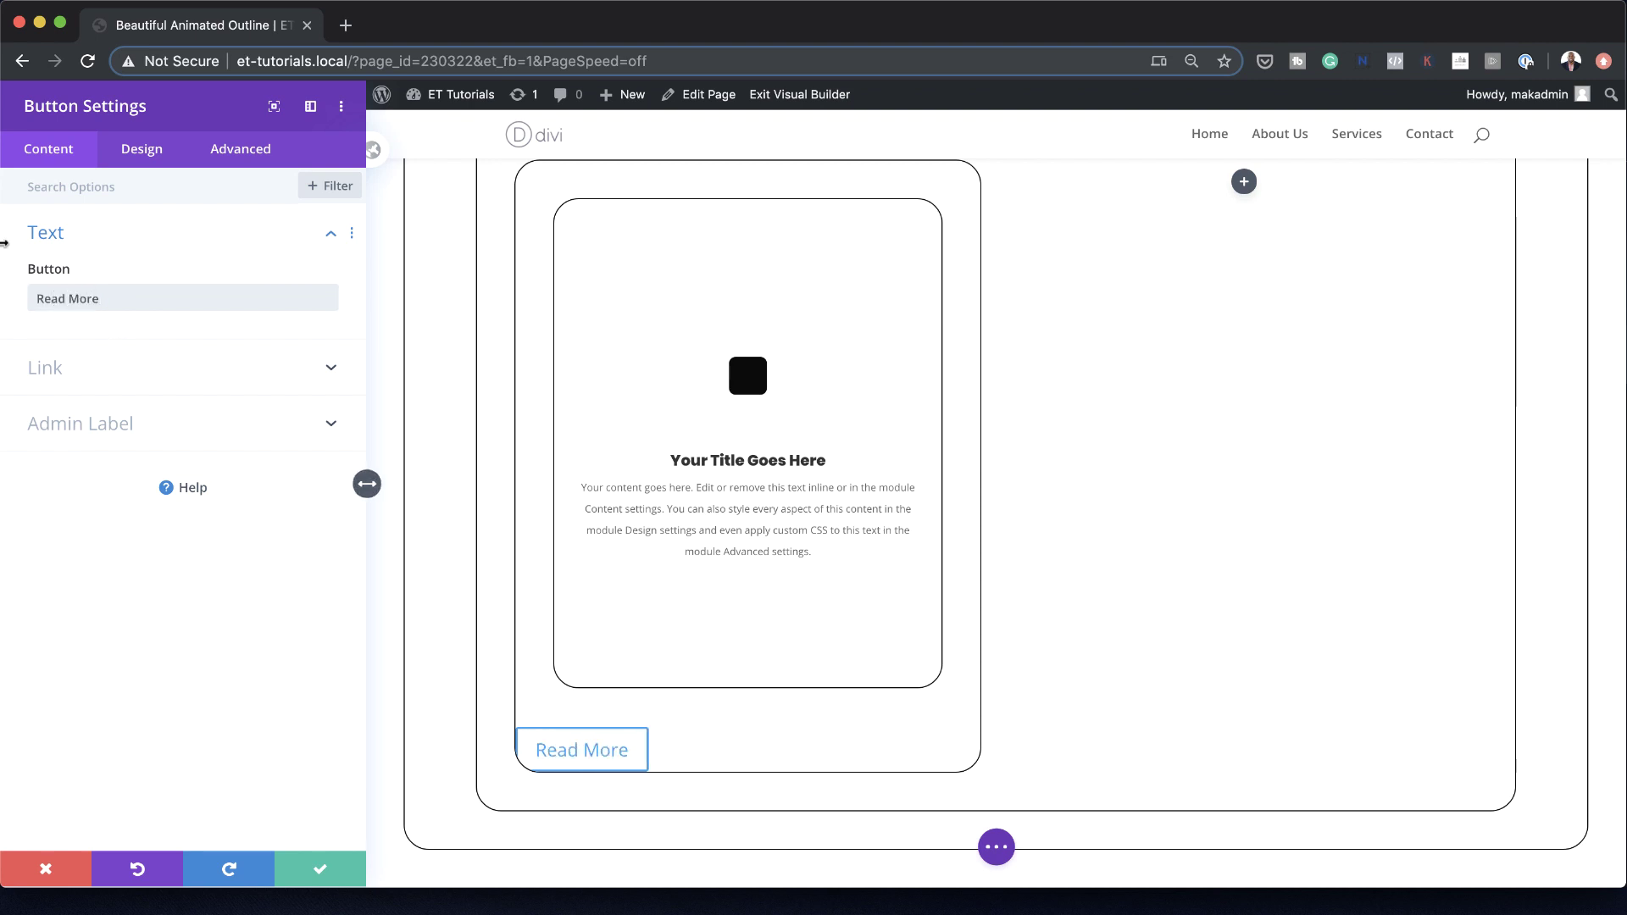
{"action": "left_click", "coordinate": [74, 371]}
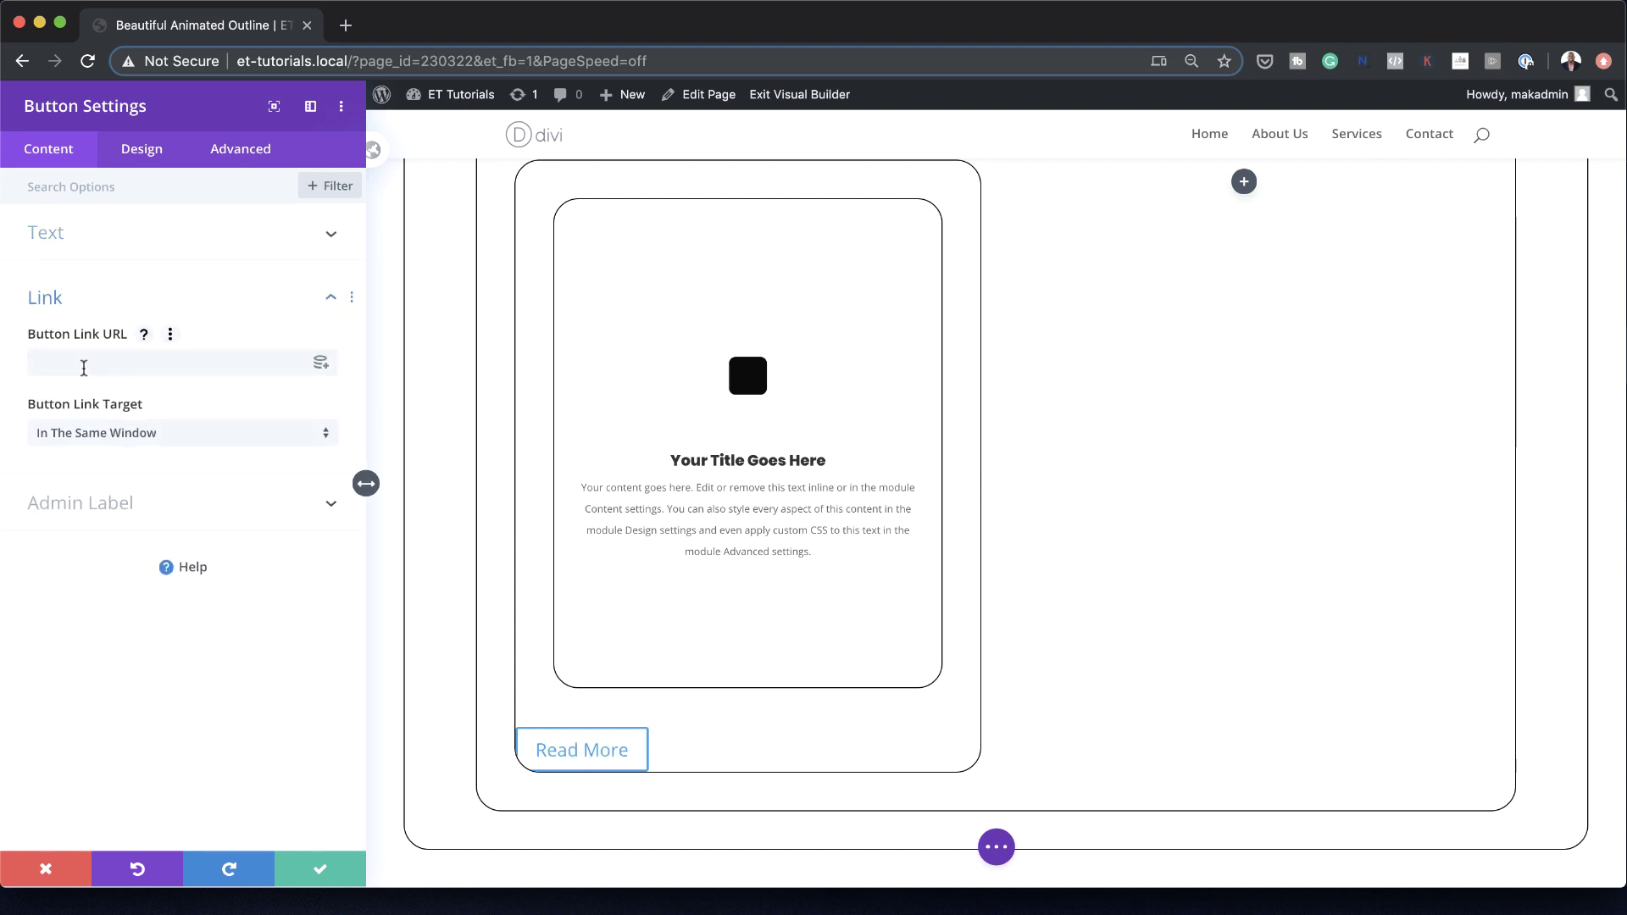
{"action": "type", "text": "#"}
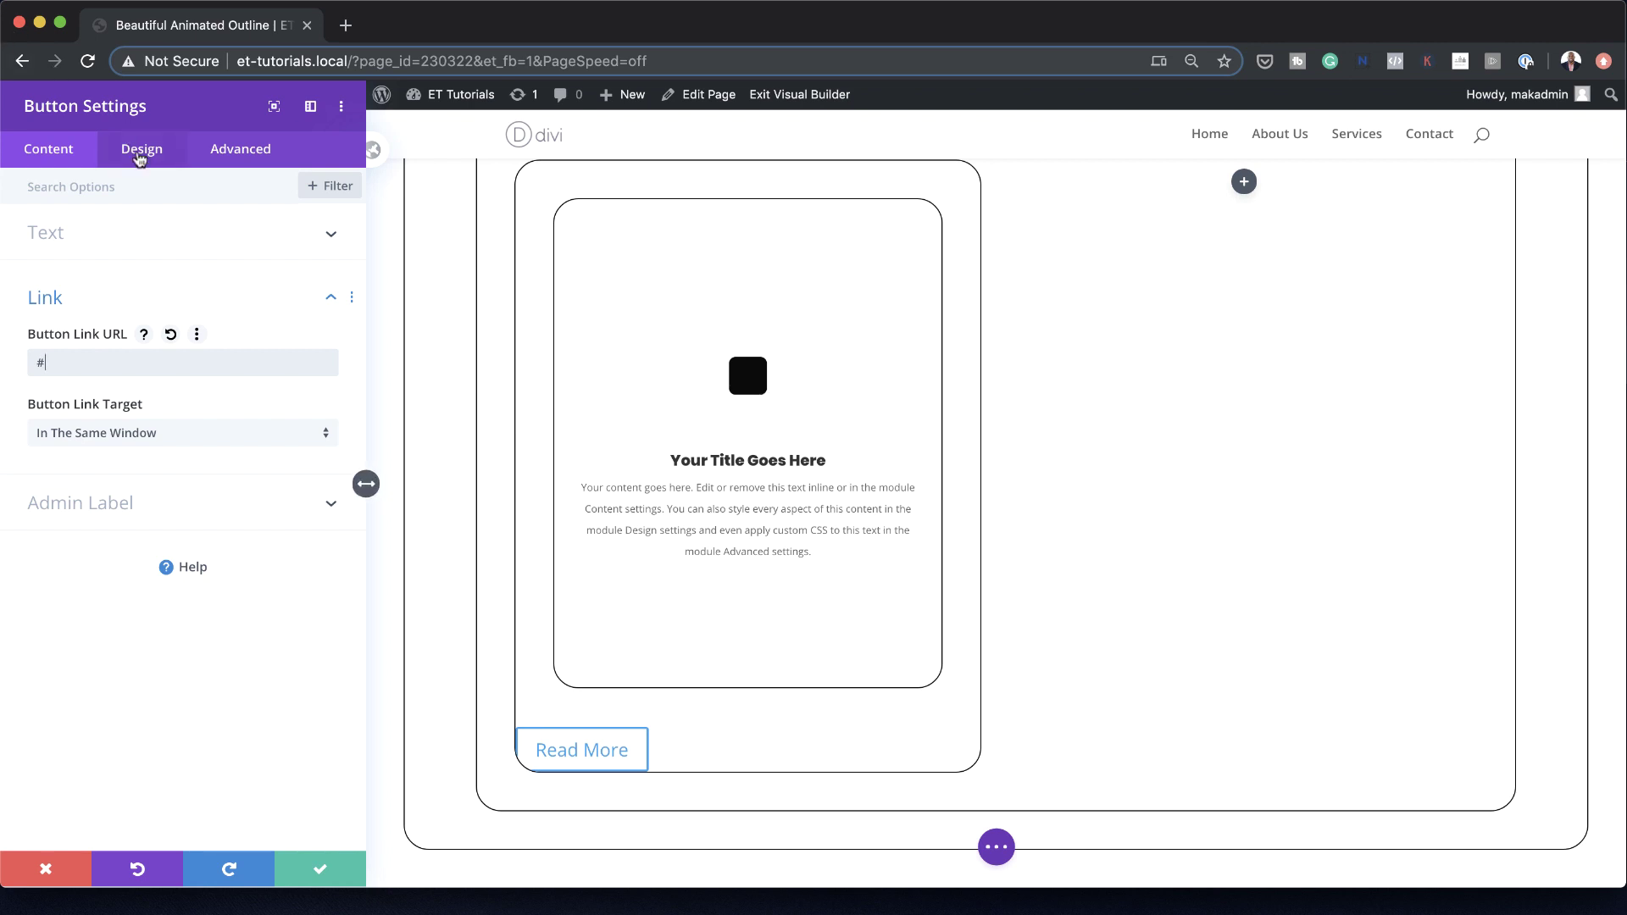
{"action": "left_click", "coordinate": [138, 153]}
Center the button and enable custom styles with 0.8vw black text on a white background
{"action": "left_click", "coordinate": [117, 234]}
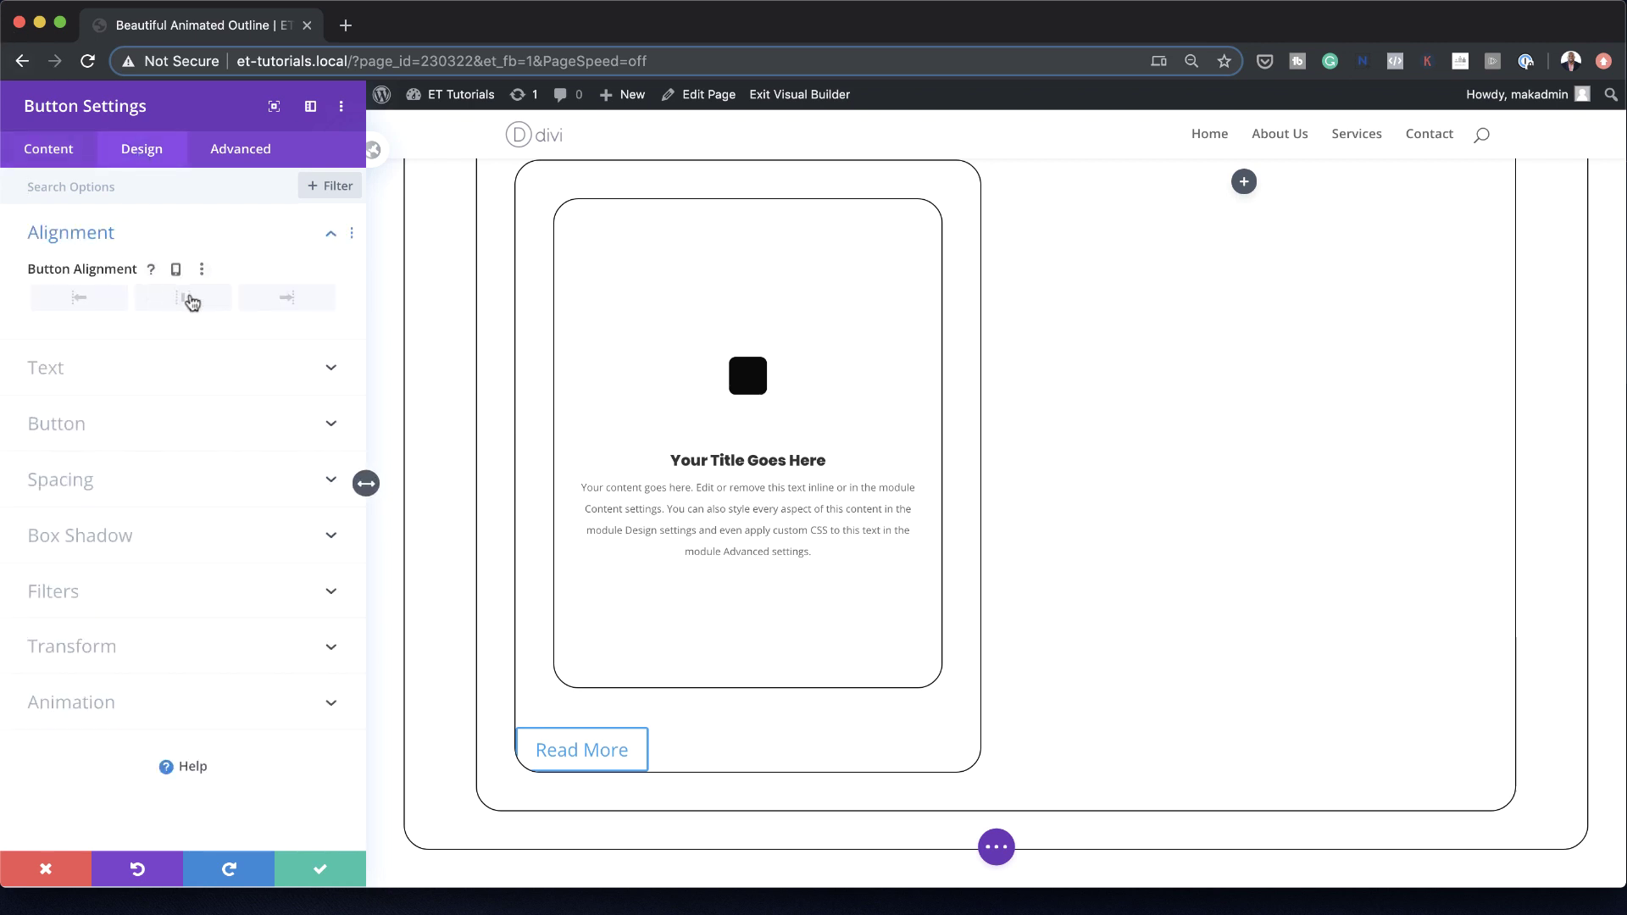
{"action": "left_click", "coordinate": [190, 302]}
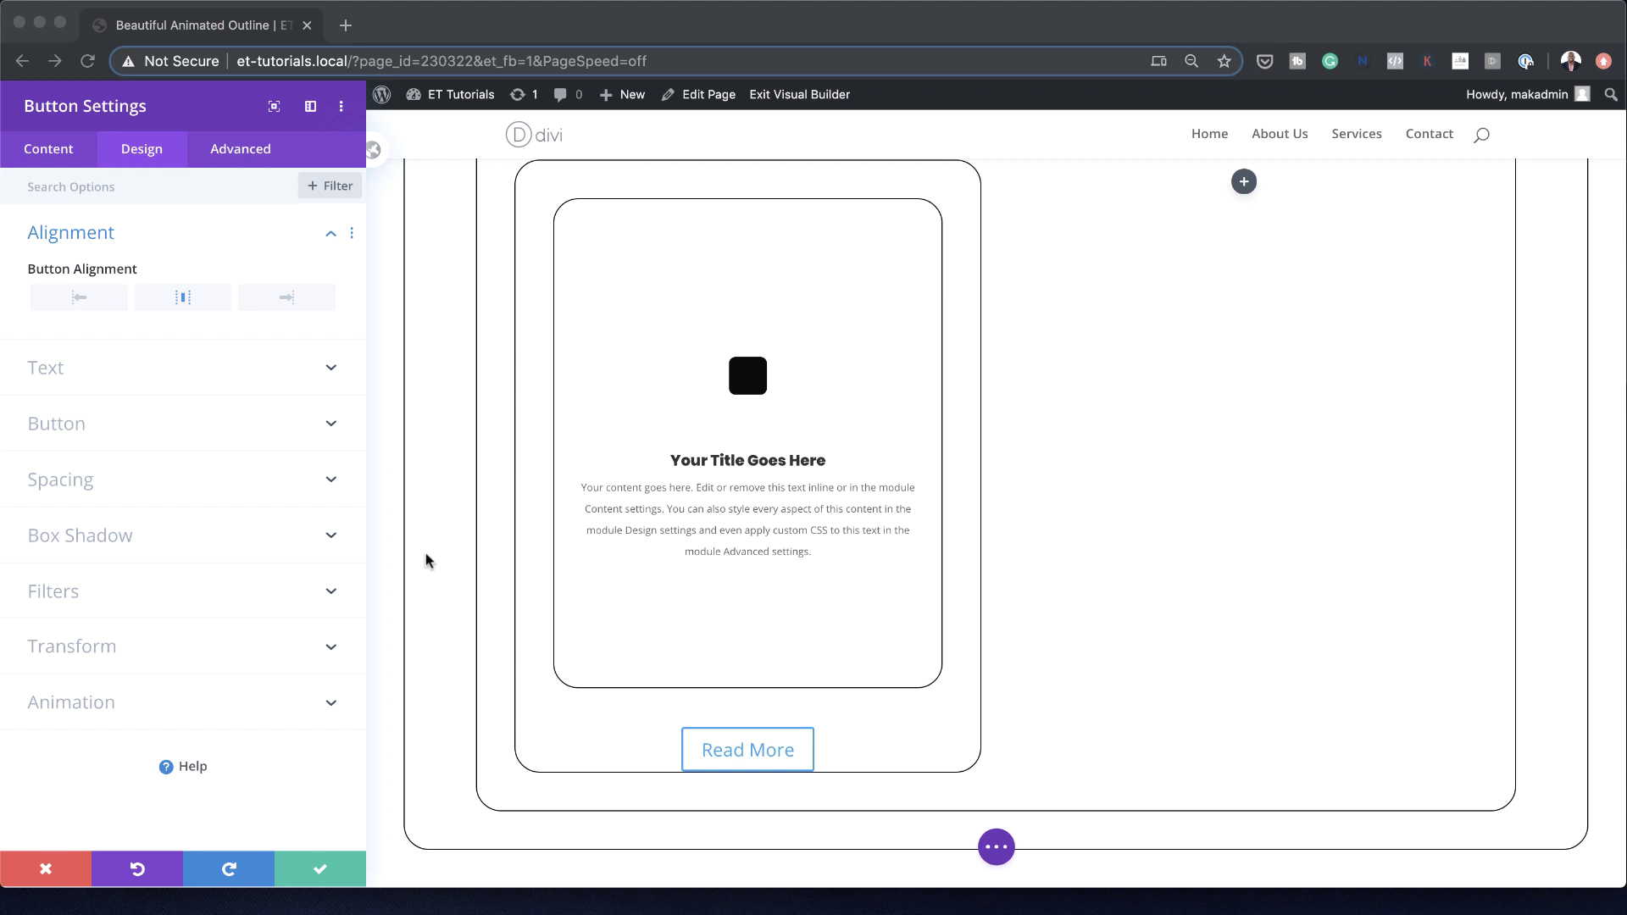
{"action": "left_click", "coordinate": [111, 428]}
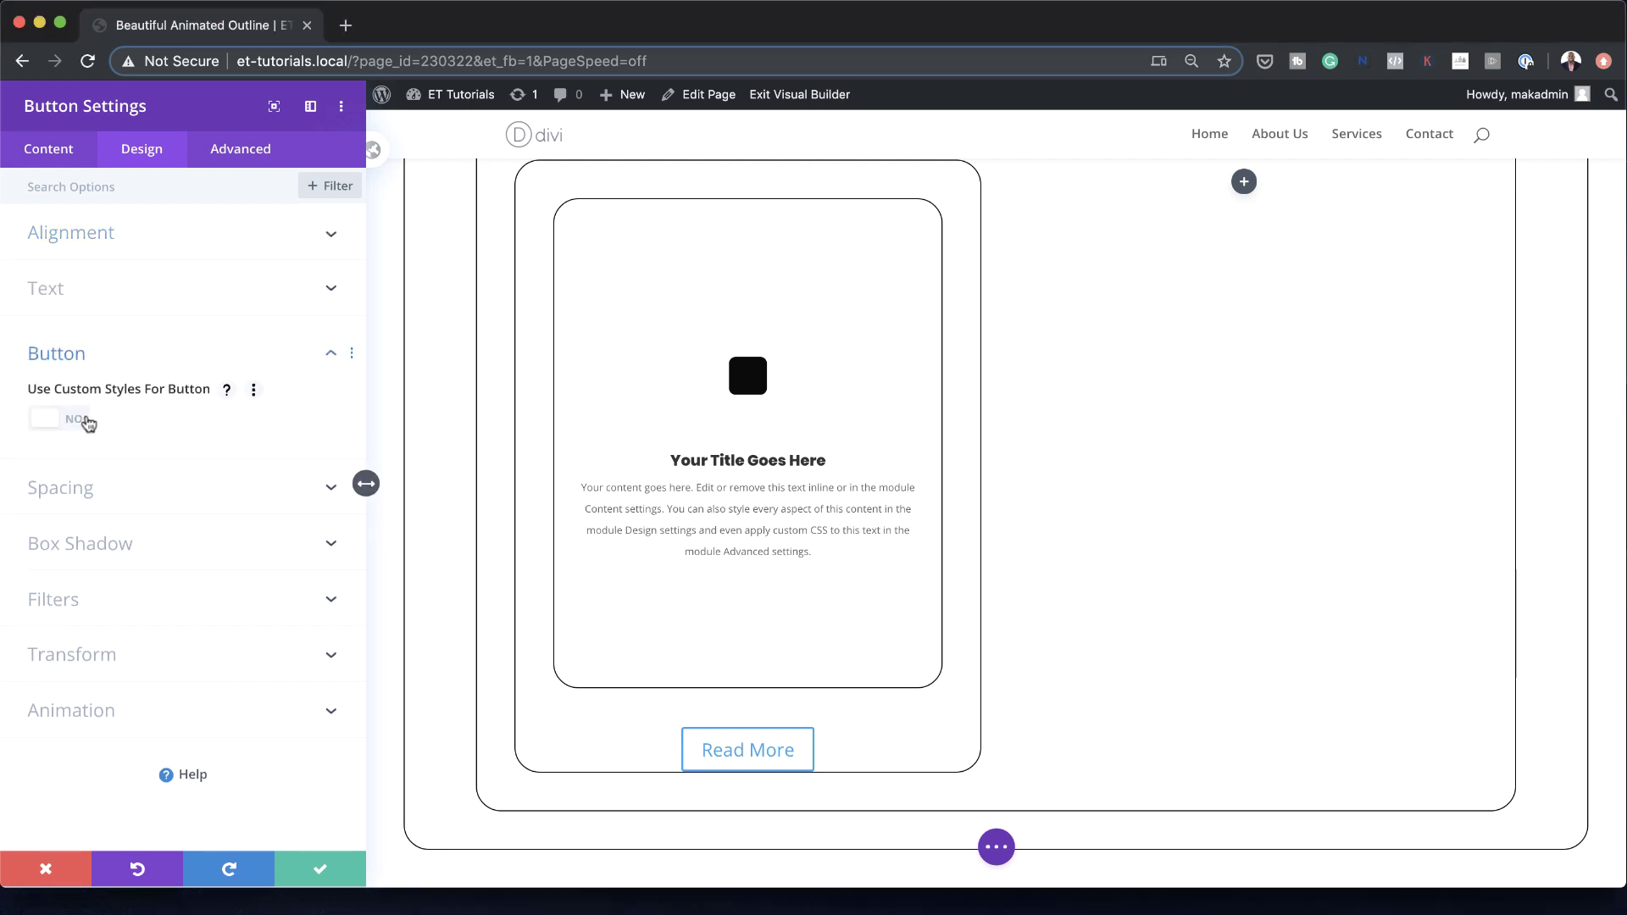
{"action": "left_click", "coordinate": [84, 425]}
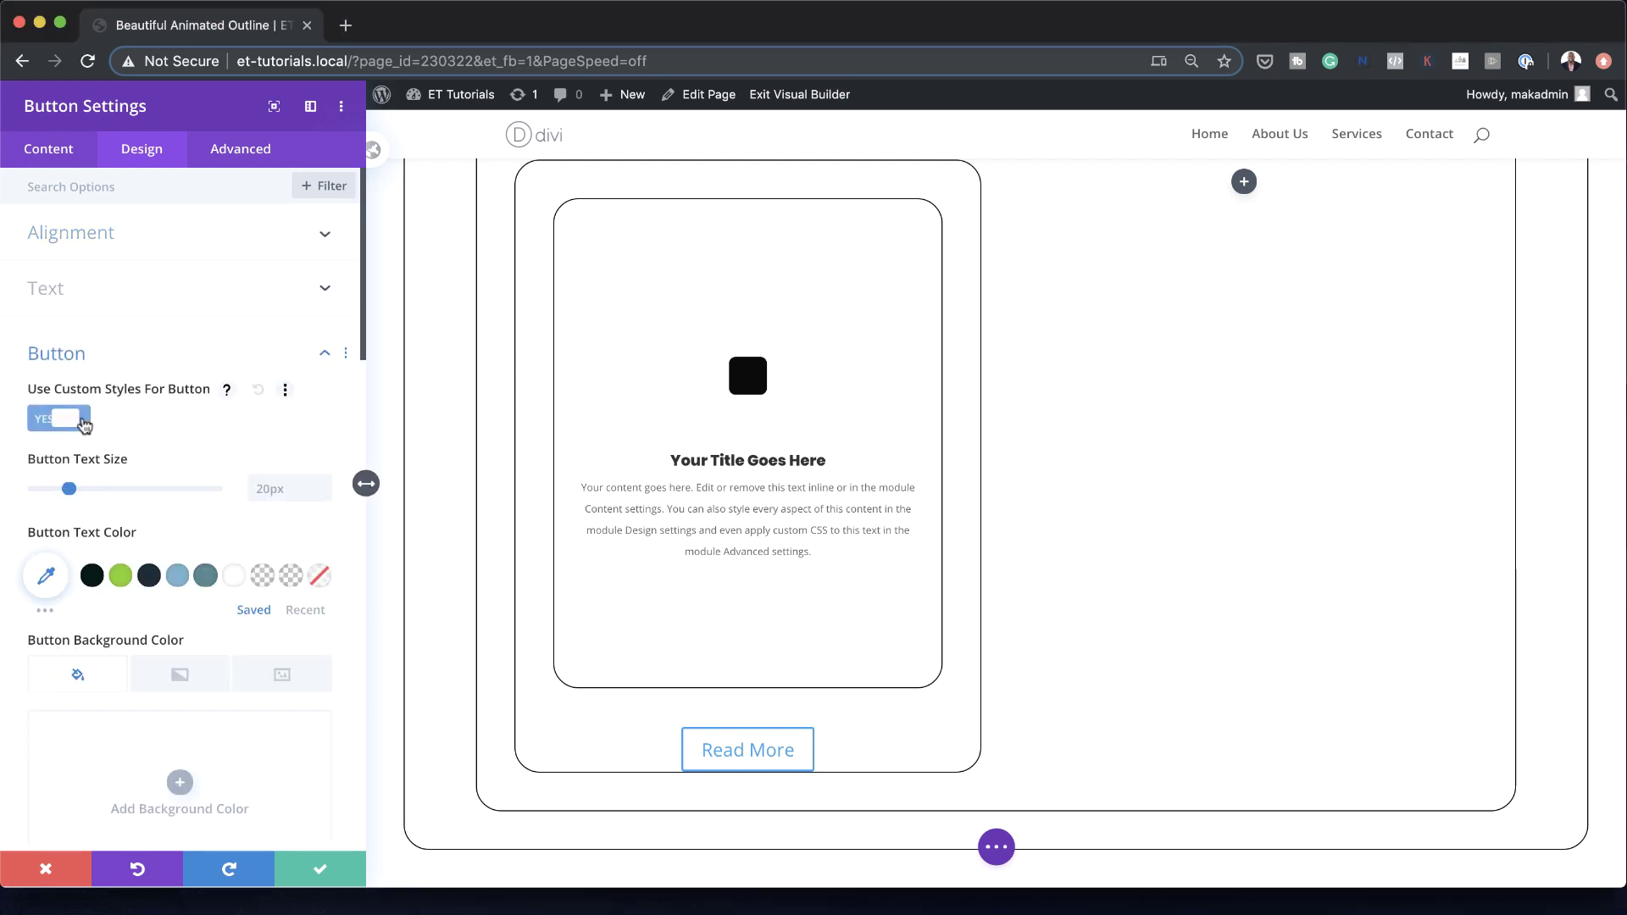
{"action": "left_click", "coordinate": [285, 487]}
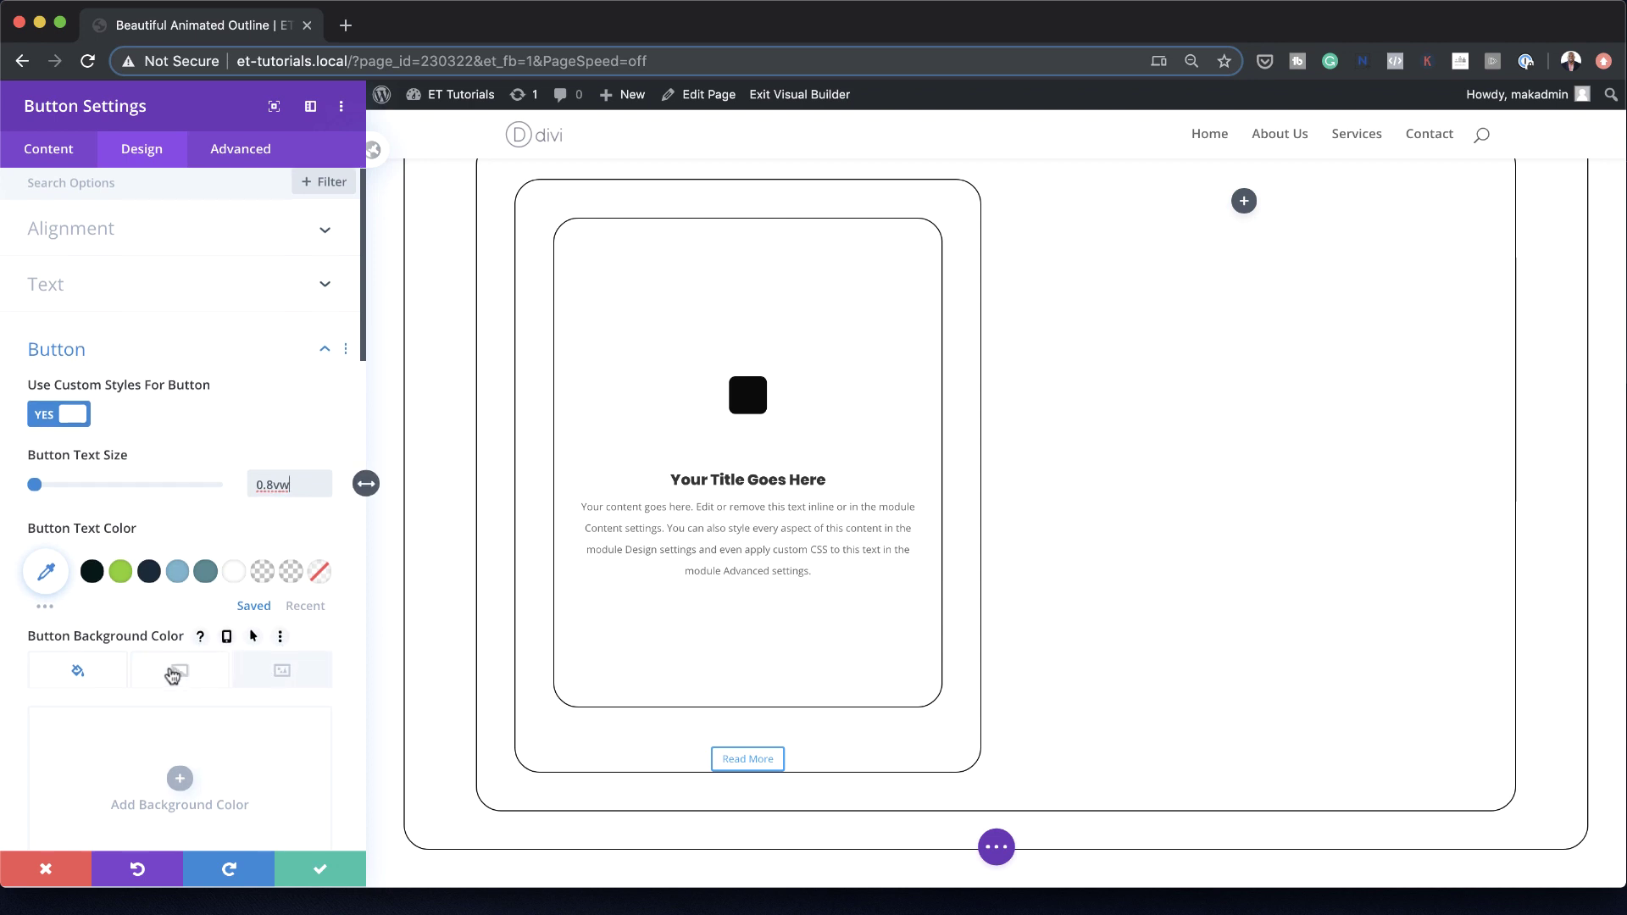
{"action": "scroll", "coordinate": [172, 673], "scroll_direction": "down", "scroll_amount": 1}
{"action": "left_click", "coordinate": [93, 561]}
{"action": "scroll", "coordinate": [306, 688], "scroll_direction": "down", "scroll_amount": 3}
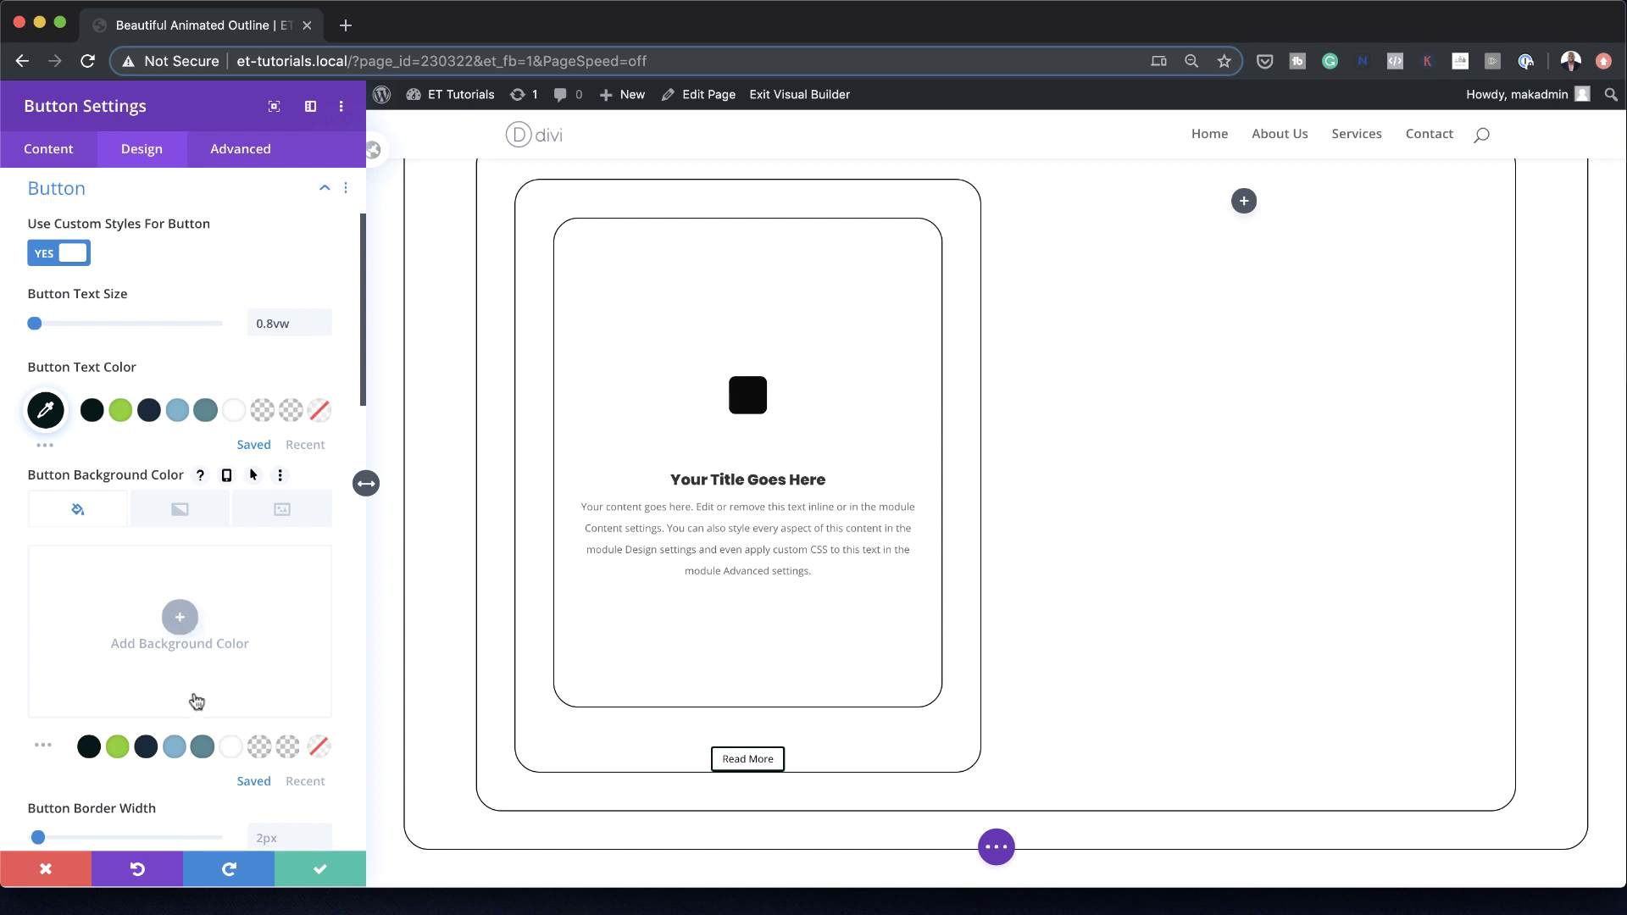
{"action": "left_click", "coordinate": [237, 747]}
Give the button a 1px black border with a 50vw border radius
{"action": "mouse_move", "coordinate": [283, 654]}
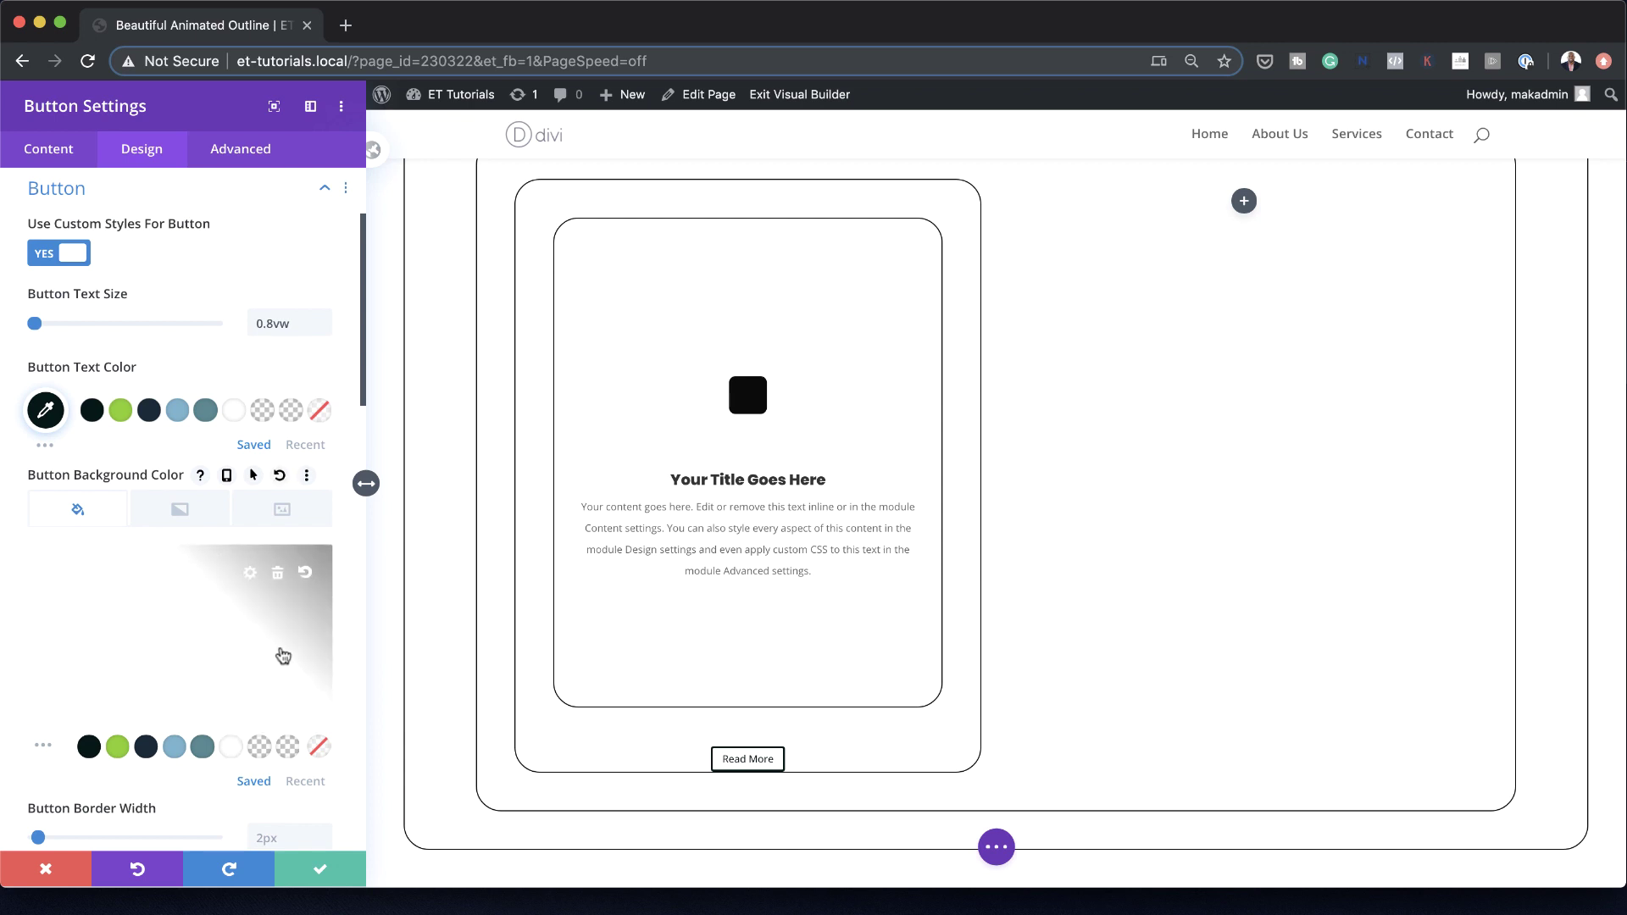
{"action": "scroll", "coordinate": [283, 654], "scroll_direction": "down", "scroll_amount": 1}
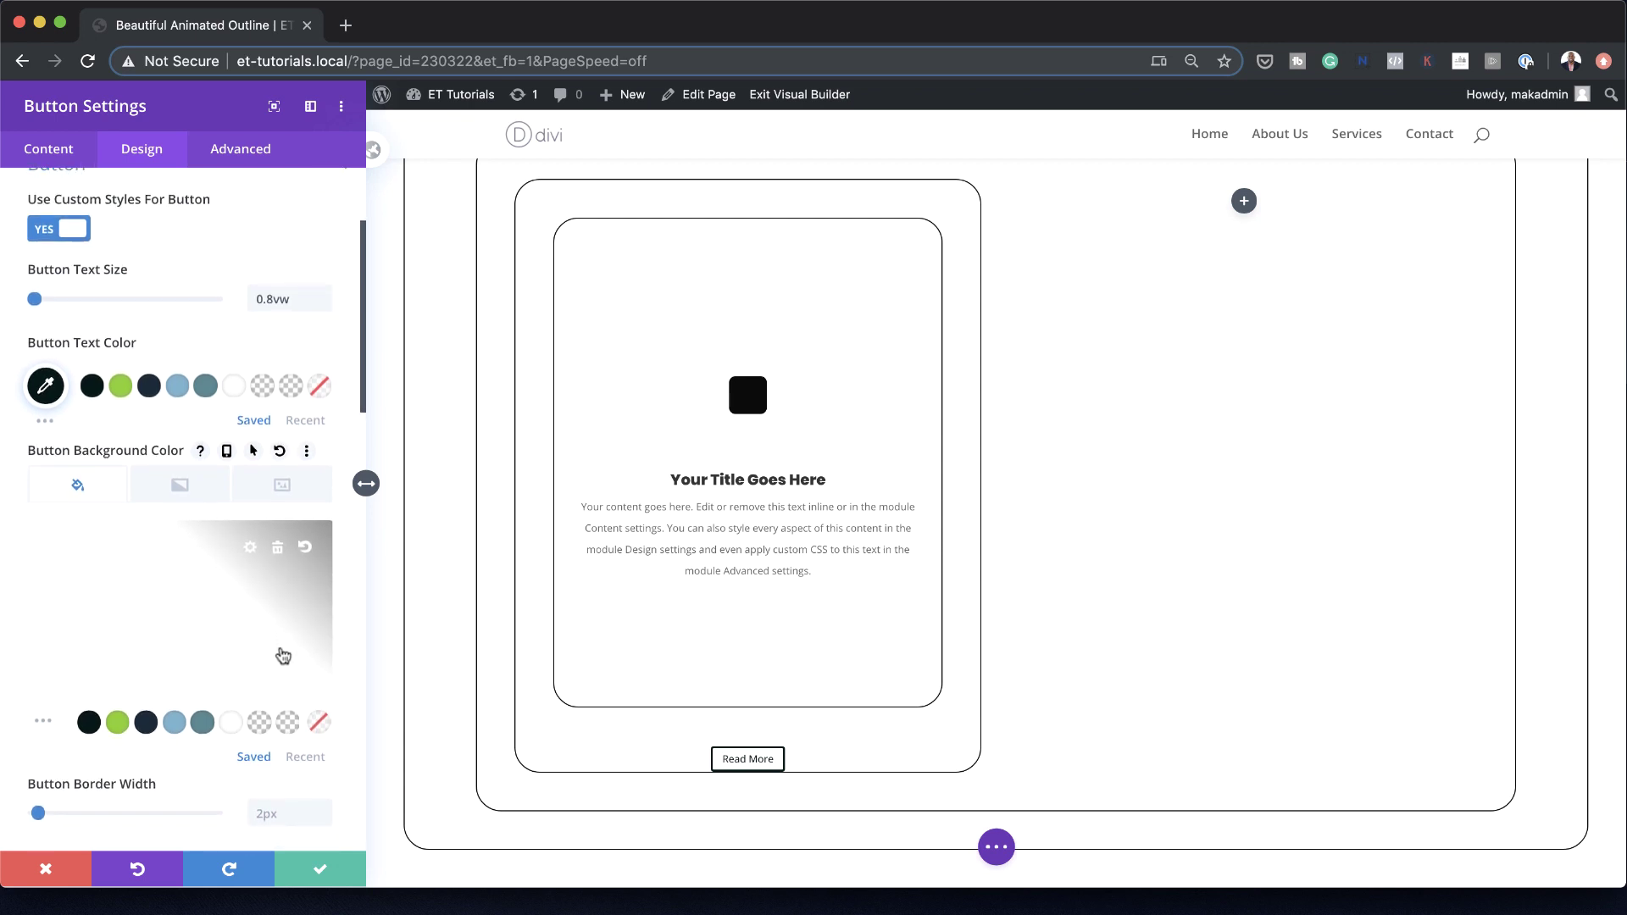
{"action": "scroll", "coordinate": [283, 655], "scroll_direction": "down", "scroll_amount": 2}
{"action": "left_click", "coordinate": [284, 737]}
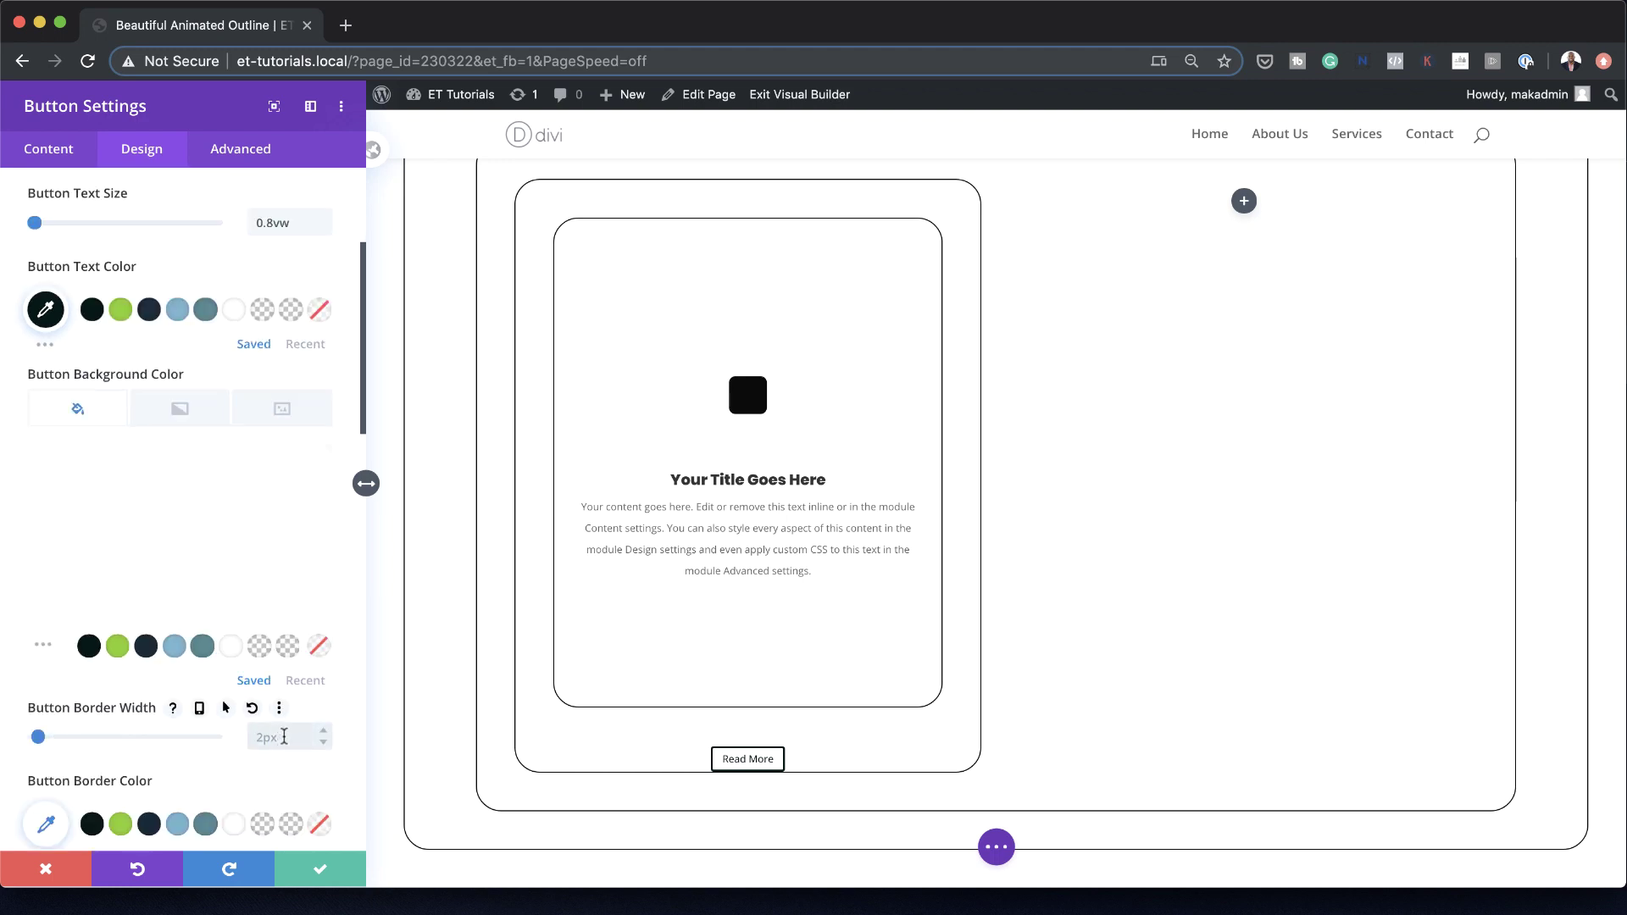
{"action": "type", "text": "1"}
{"action": "scroll", "coordinate": [102, 678], "scroll_direction": "down", "scroll_amount": 4}
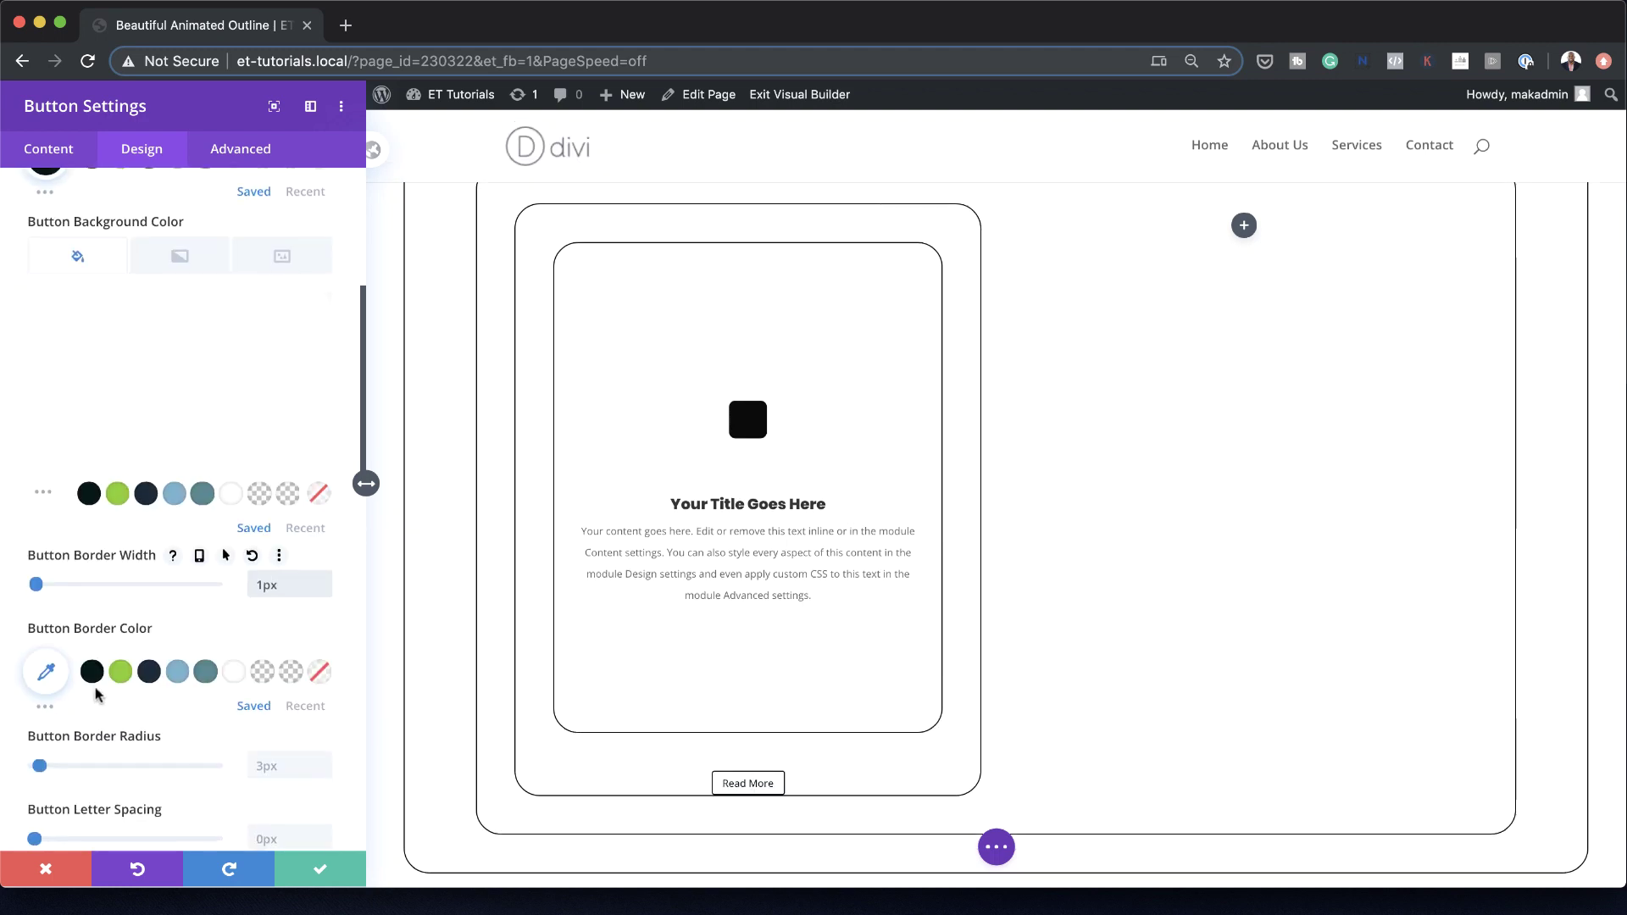
{"action": "left_click", "coordinate": [91, 673]}
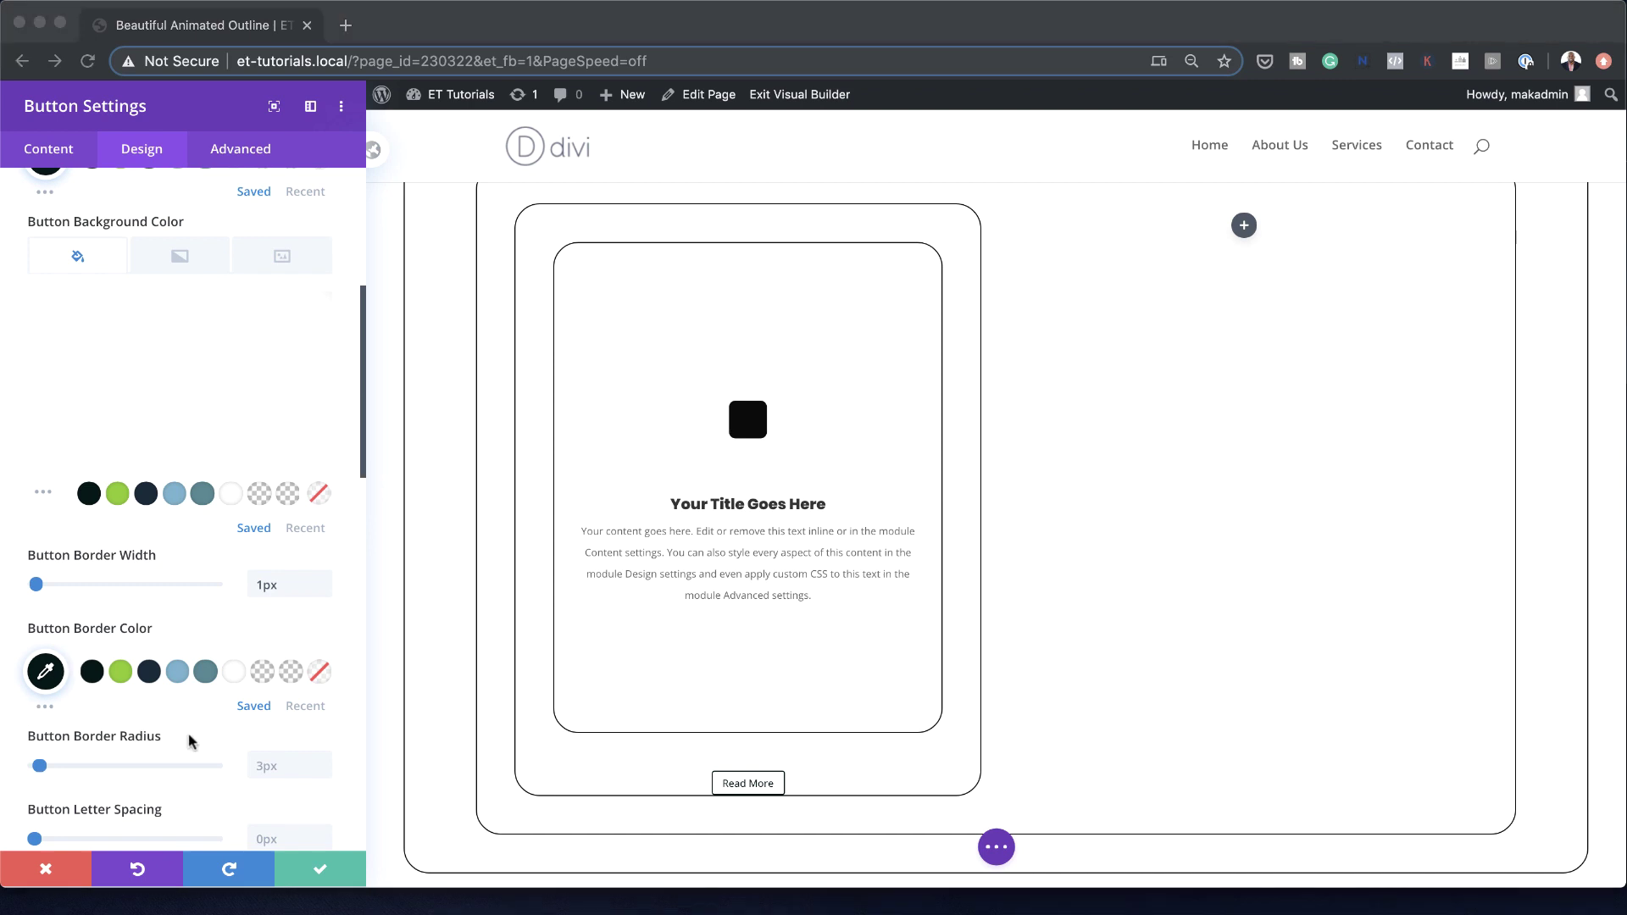
{"action": "scroll", "coordinate": [202, 742], "scroll_direction": "down", "scroll_amount": 3}
{"action": "left_click", "coordinate": [261, 676]}
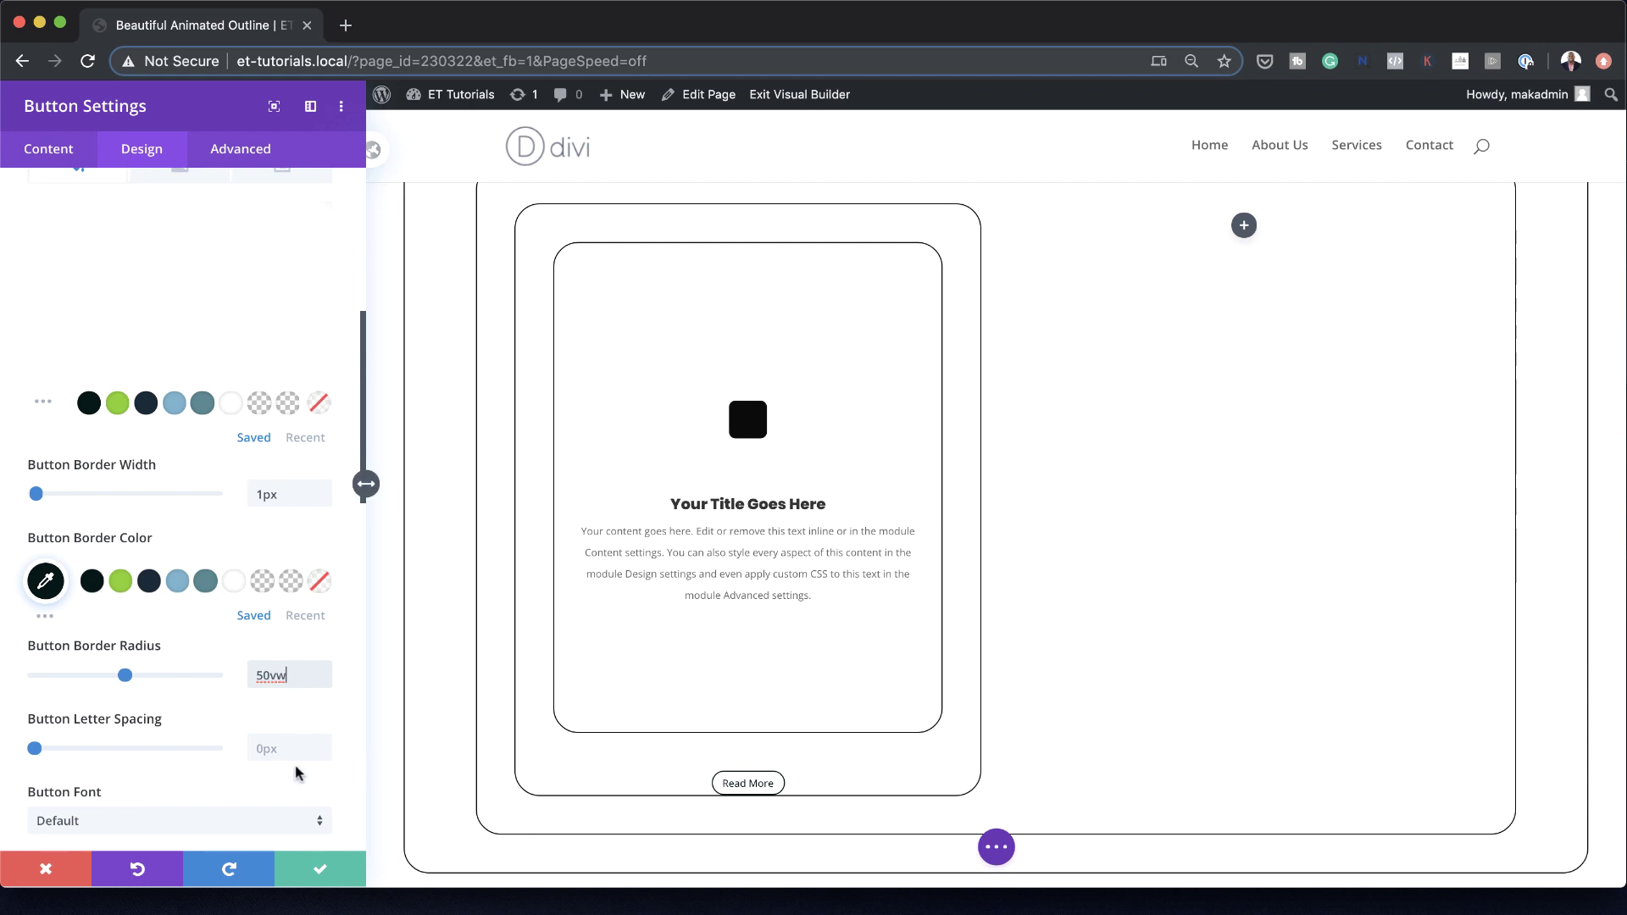
{"action": "scroll", "coordinate": [297, 768], "scroll_direction": "down", "scroll_amount": 4}
Set the button text to Open Sans, Ultra Bold weight, with the uppercase TT style
{"action": "left_click", "coordinate": [217, 657]}
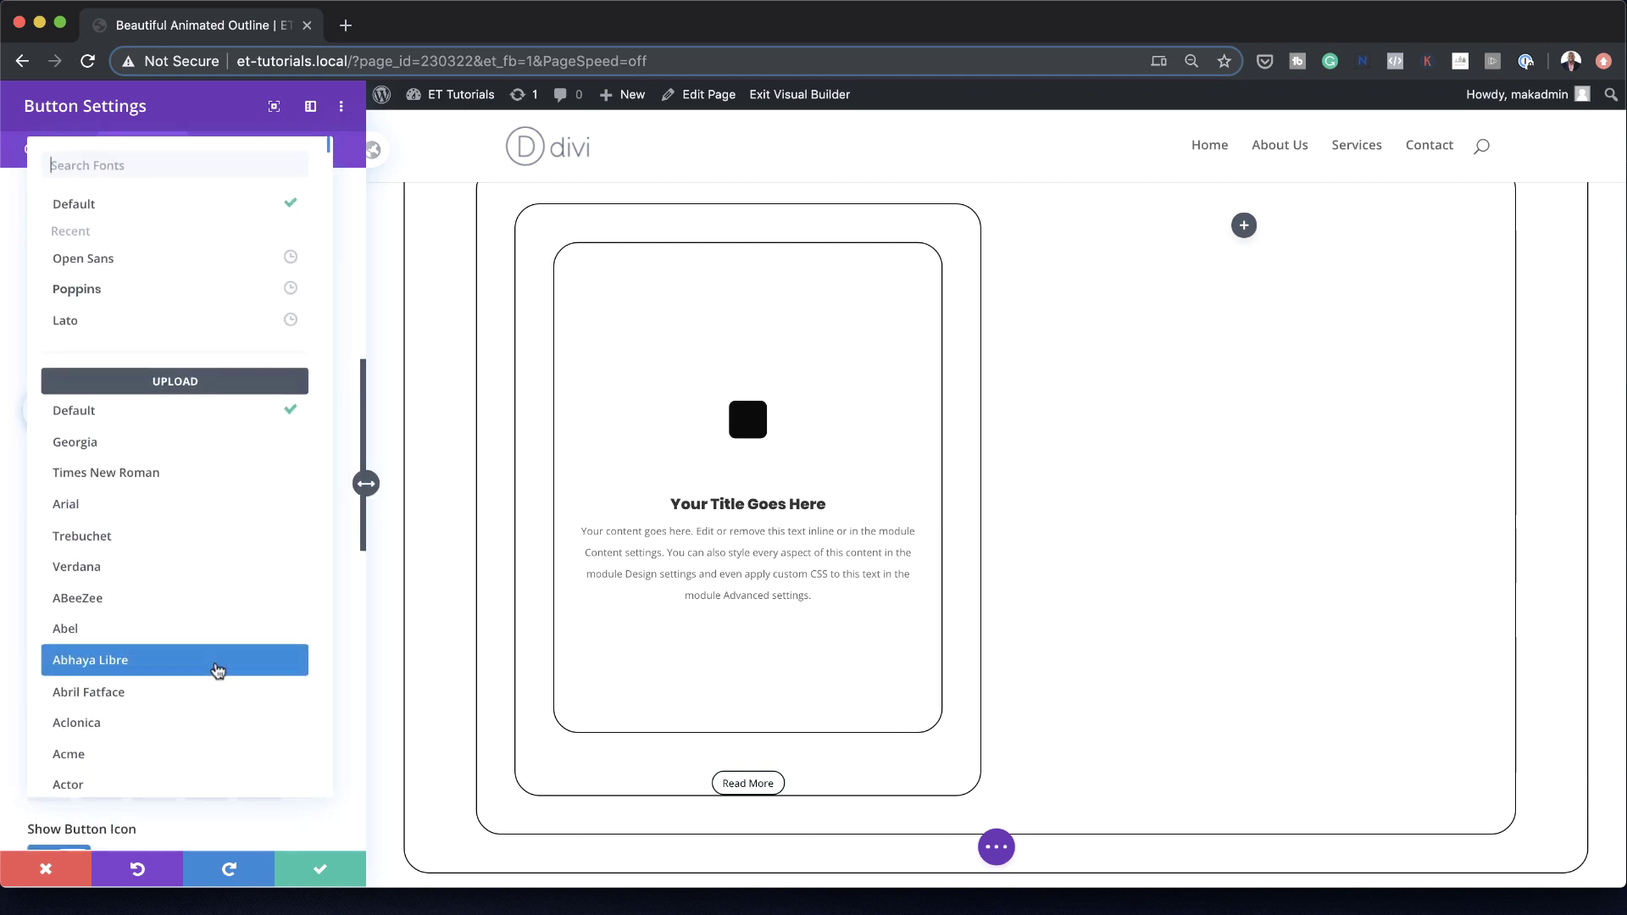
{"action": "left_click", "coordinate": [187, 266]}
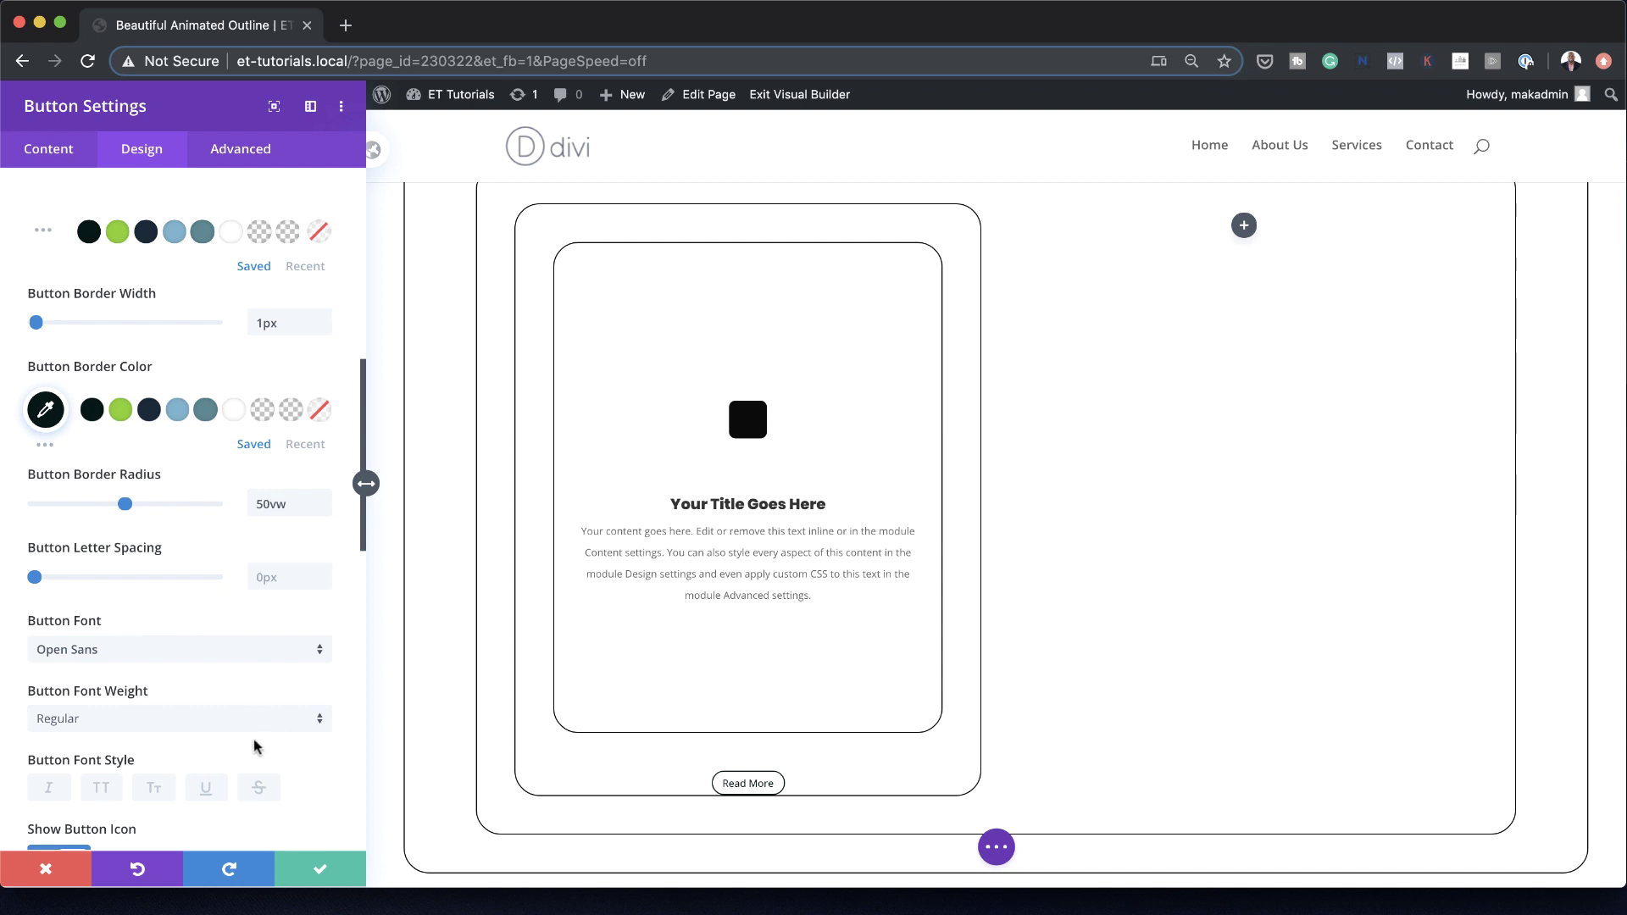
{"action": "scroll", "coordinate": [248, 746], "scroll_direction": "down", "scroll_amount": 2}
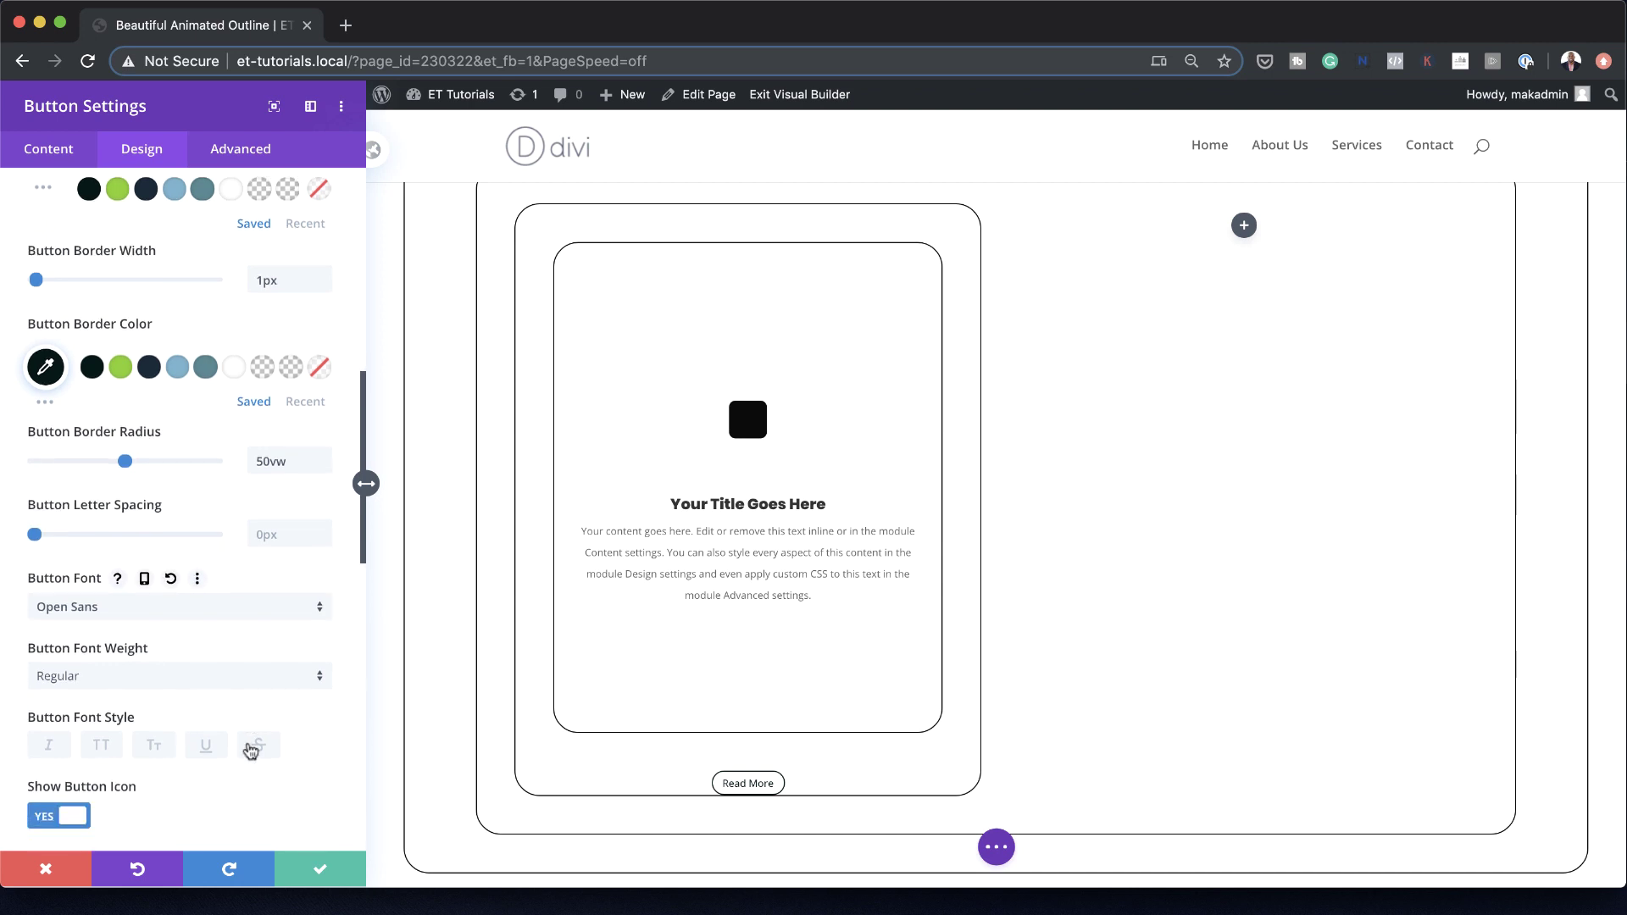
{"action": "left_click", "coordinate": [214, 675]}
{"action": "left_click", "coordinate": [179, 768]}
{"action": "scroll", "coordinate": [178, 772], "scroll_direction": "down", "scroll_amount": 2}
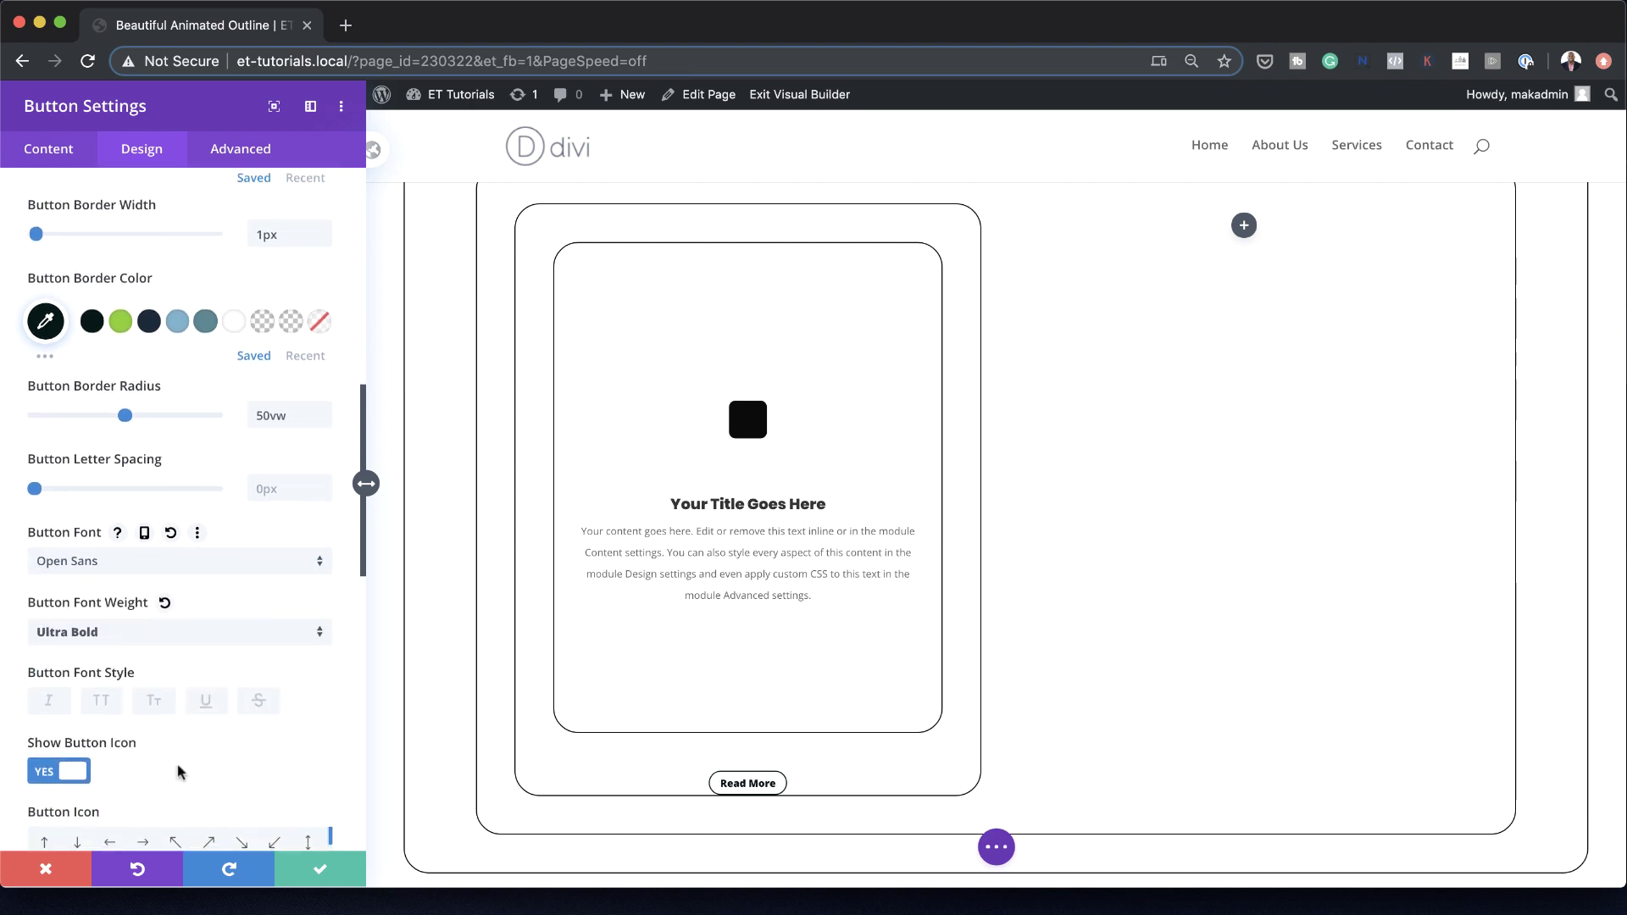
{"action": "left_click", "coordinate": [100, 692]}
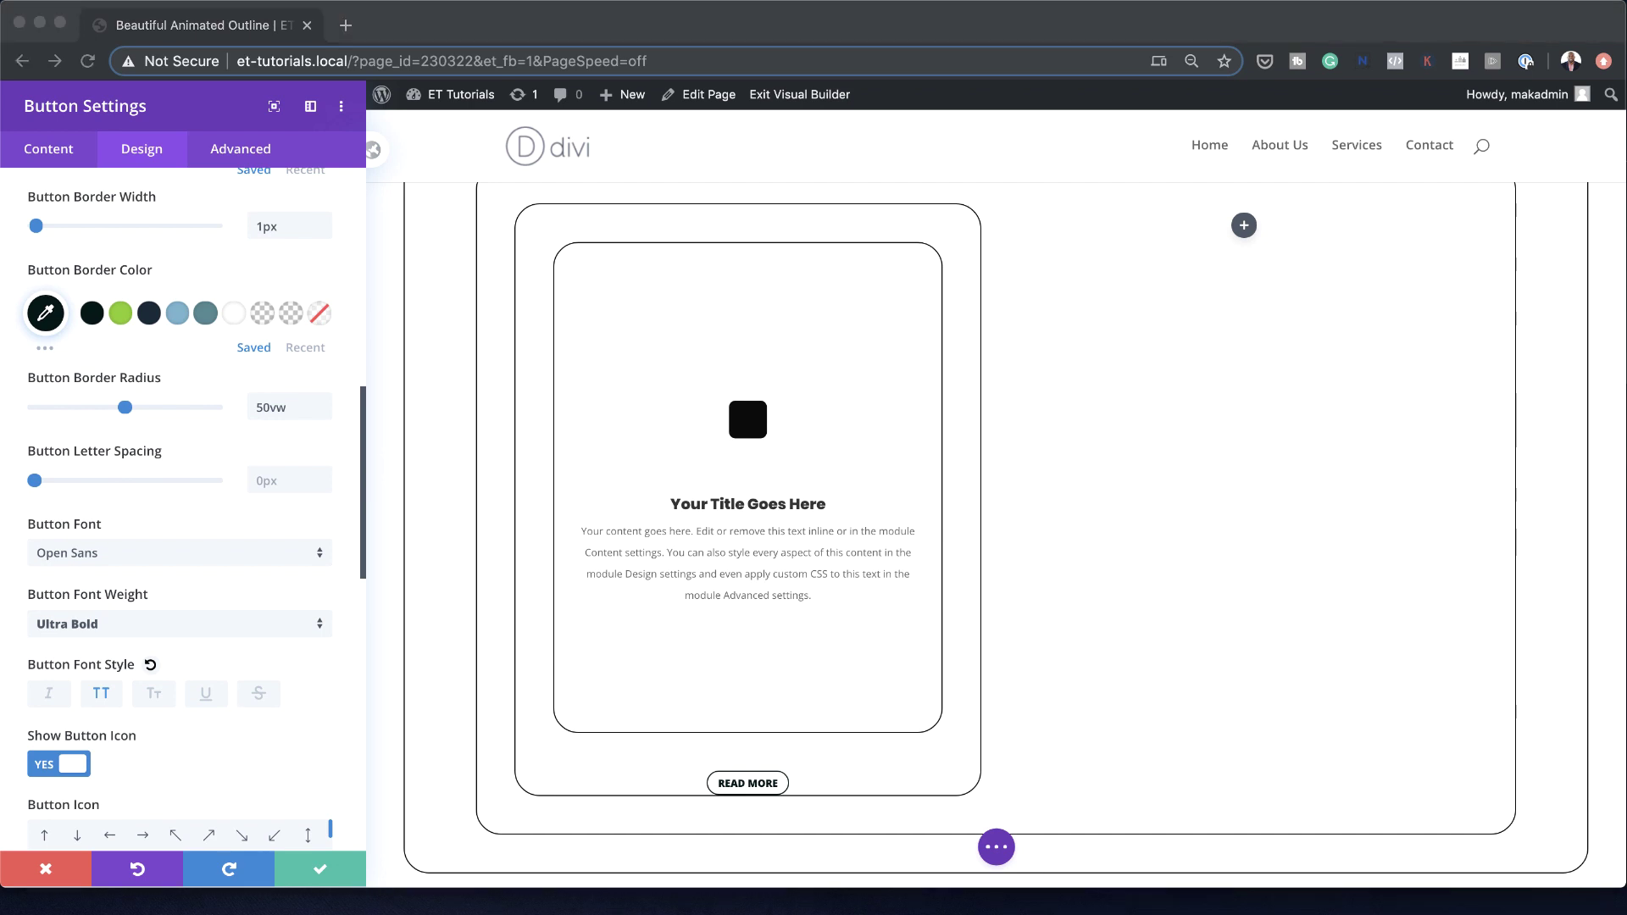
{"action": "scroll", "coordinate": [191, 746], "scroll_direction": "down", "scroll_amount": 10}
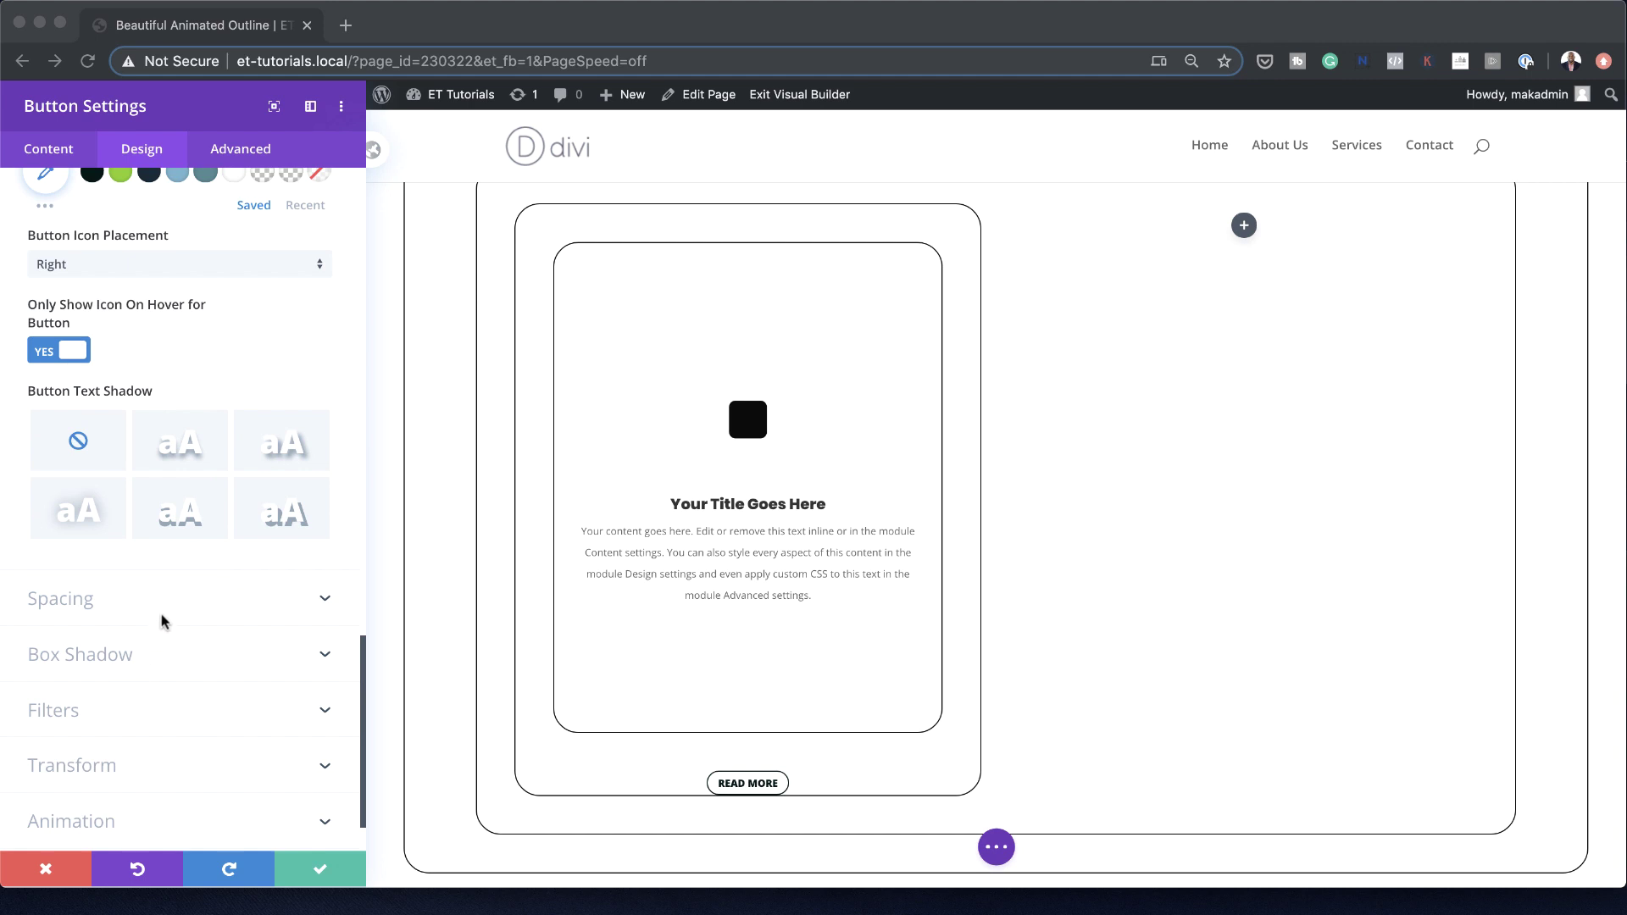
Give the button a -5vw top margin and a 2vw bottom margin
{"action": "left_click", "coordinate": [177, 607]}
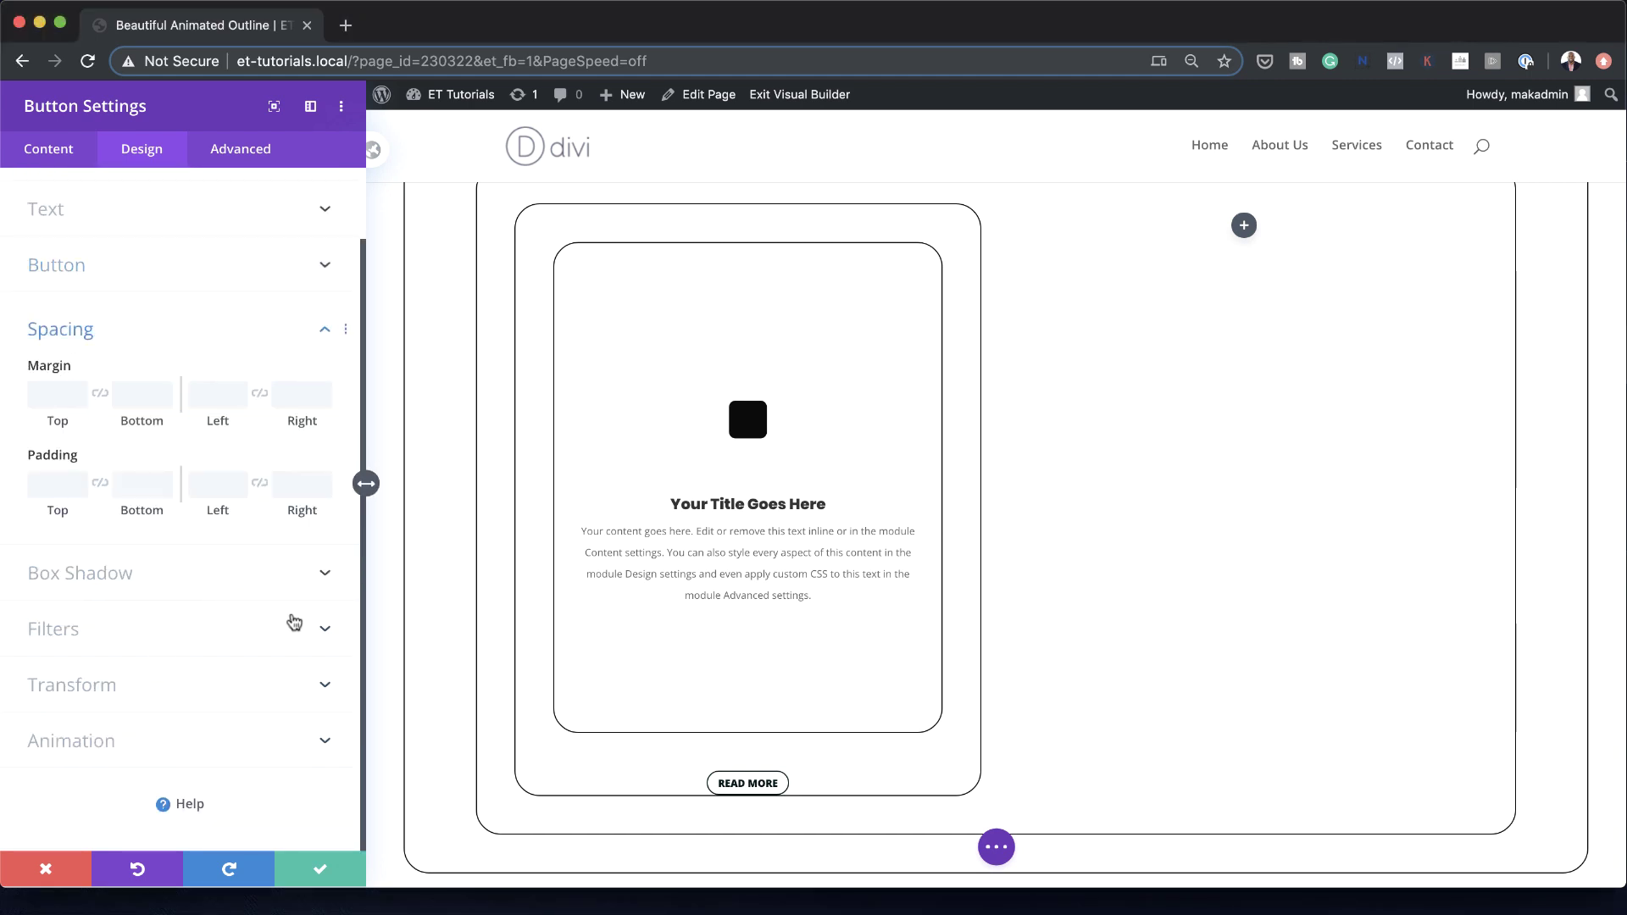
{"action": "left_click", "coordinate": [35, 398]}
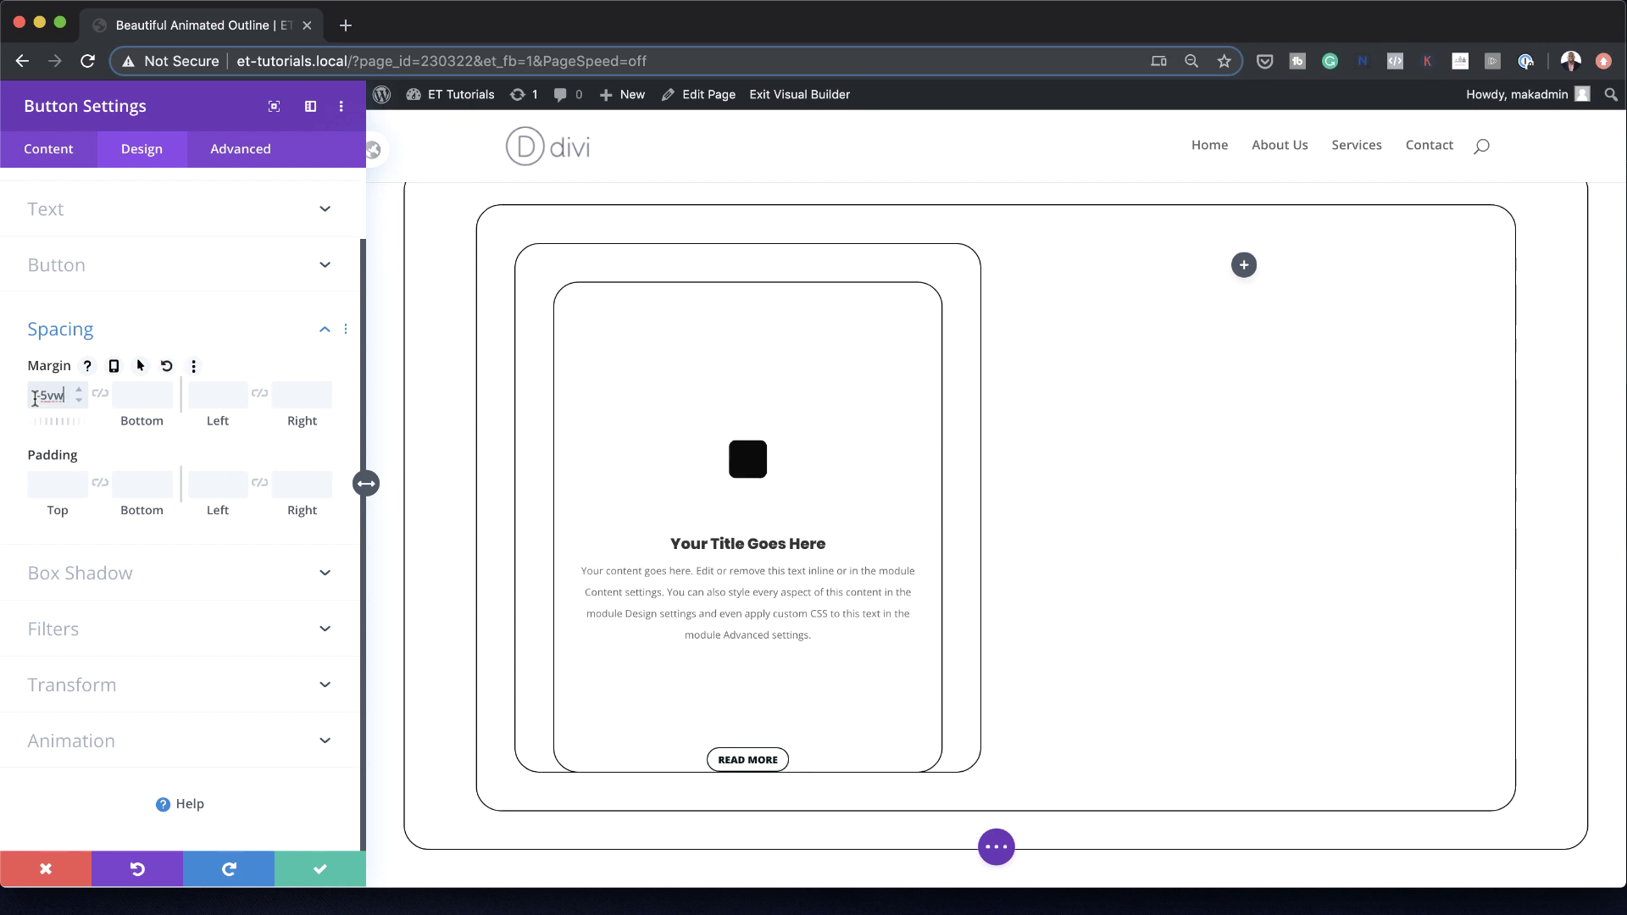
{"action": "key", "text": "super+Tab"}
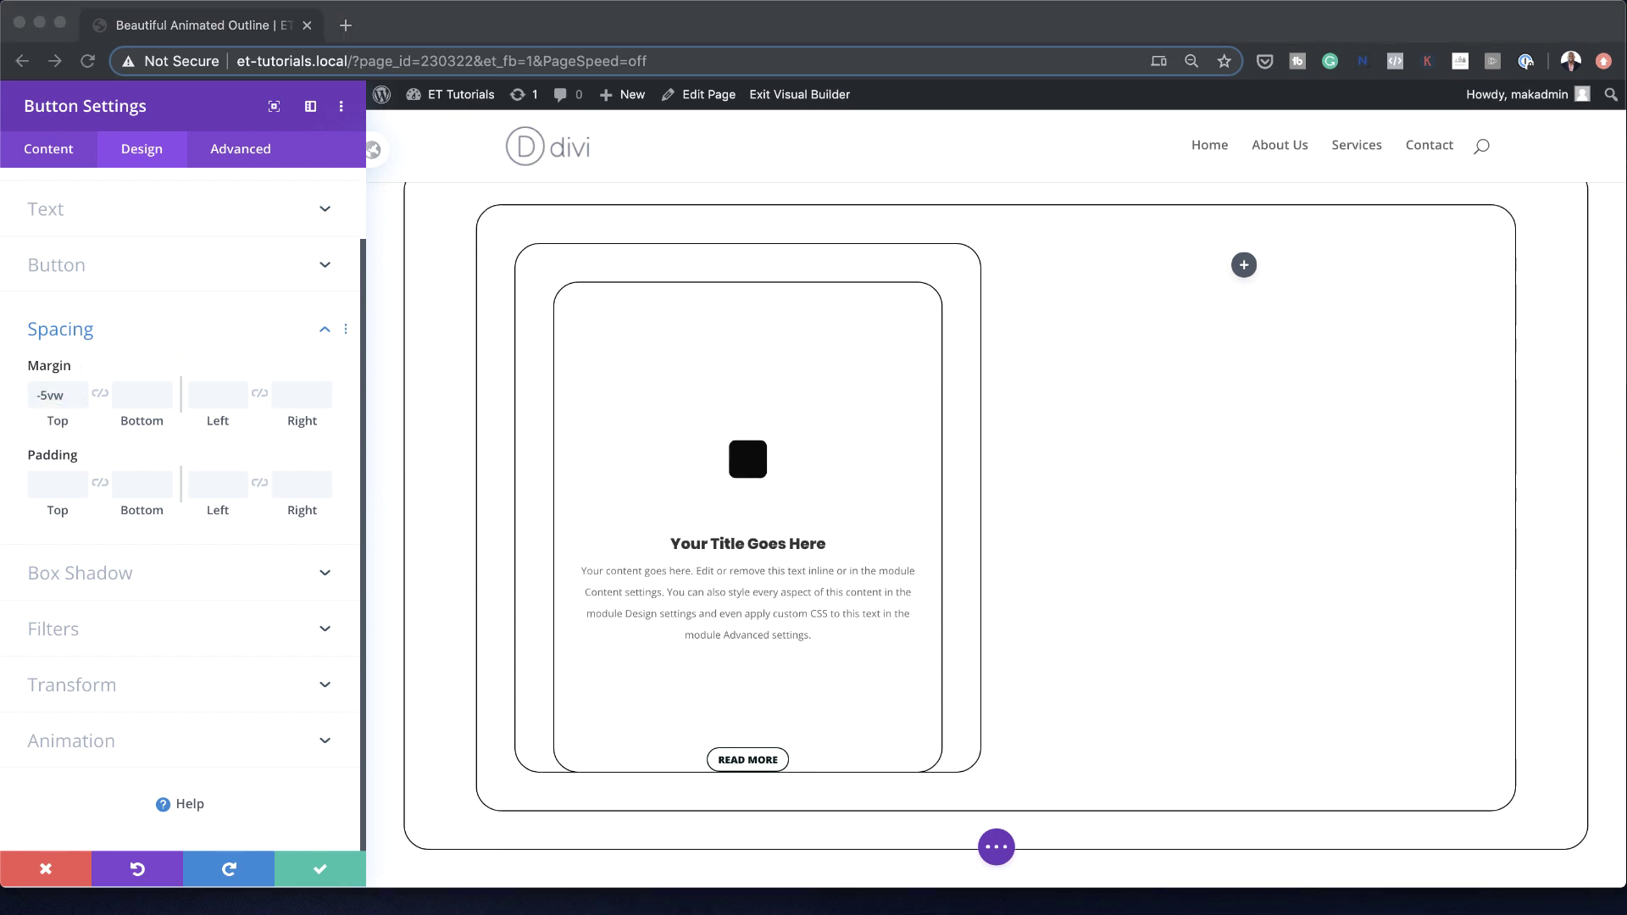
{"action": "key", "text": "super+Tab"}
{"action": "left_click", "coordinate": [136, 395]}
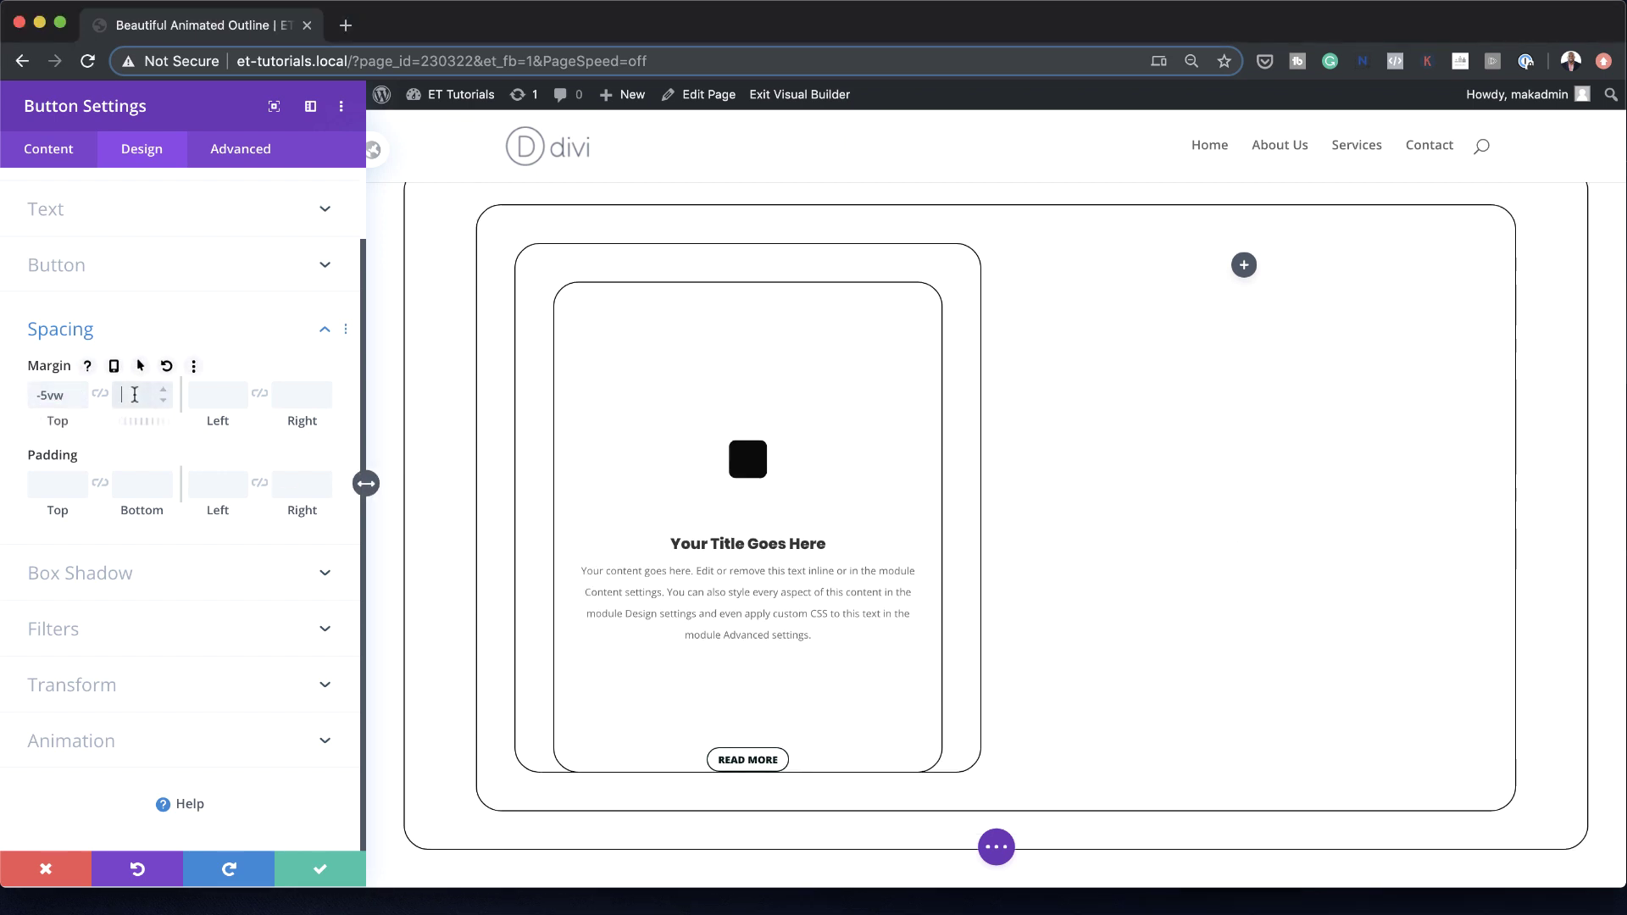
{"action": "type", "text": "2vw"}
{"action": "key", "text": "super+Tab"}
{"action": "key", "text": "super+Tab"}
Set linked button padding of 1vw top/bottom and 5vw left/right
{"action": "left_click", "coordinate": [50, 486]}
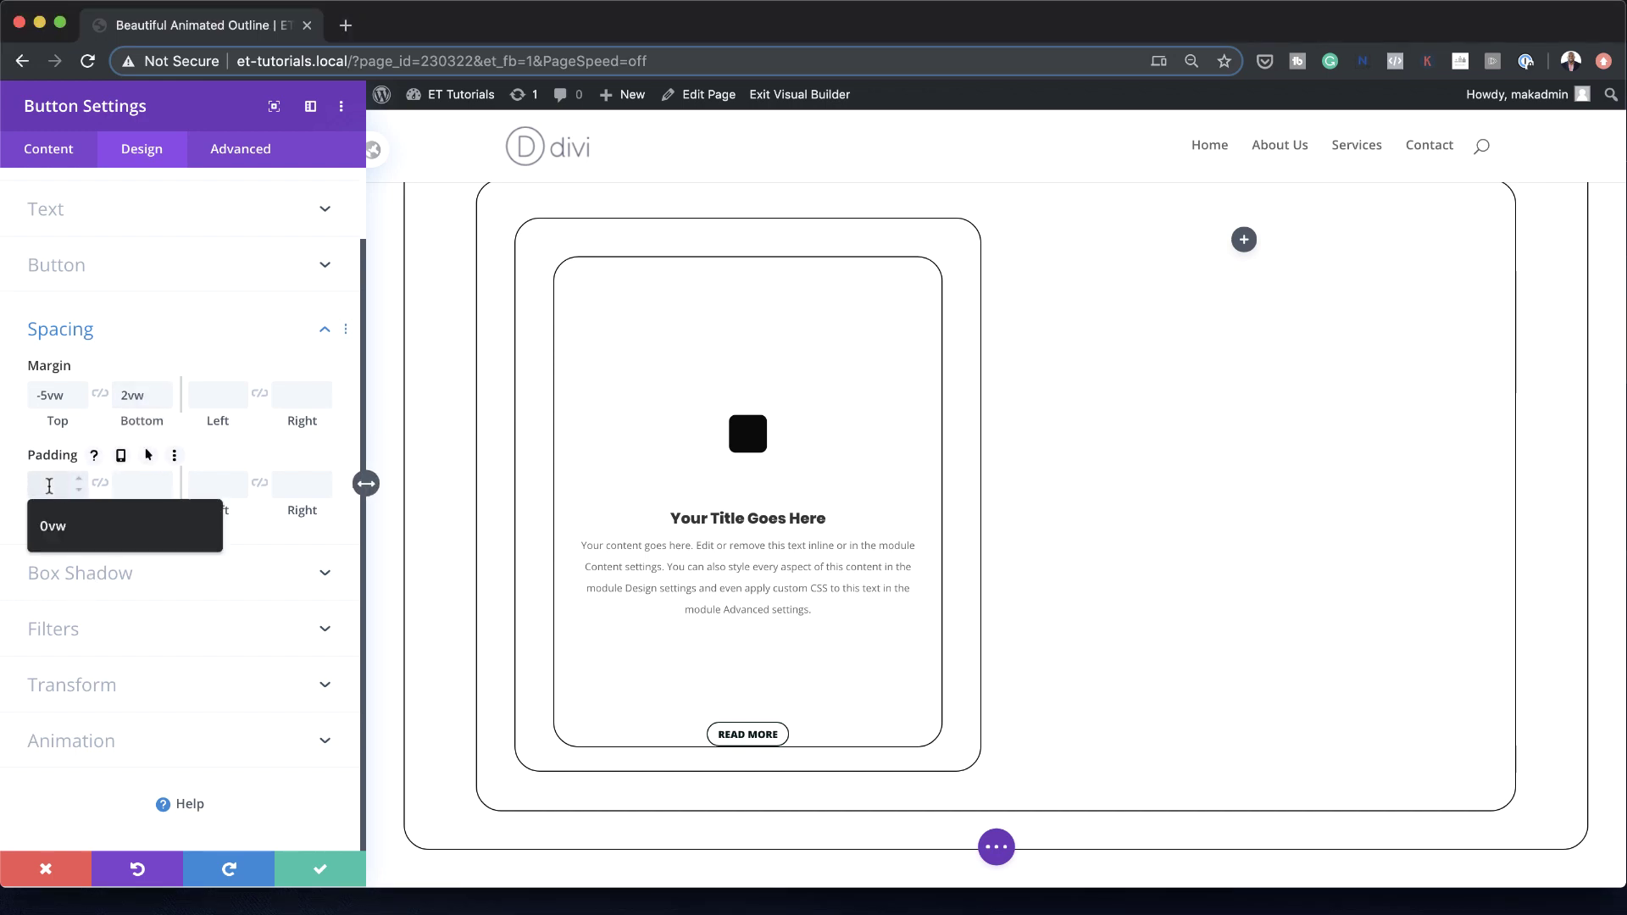
{"action": "type", "text": "1vw"}
{"action": "left_click", "coordinate": [99, 482]}
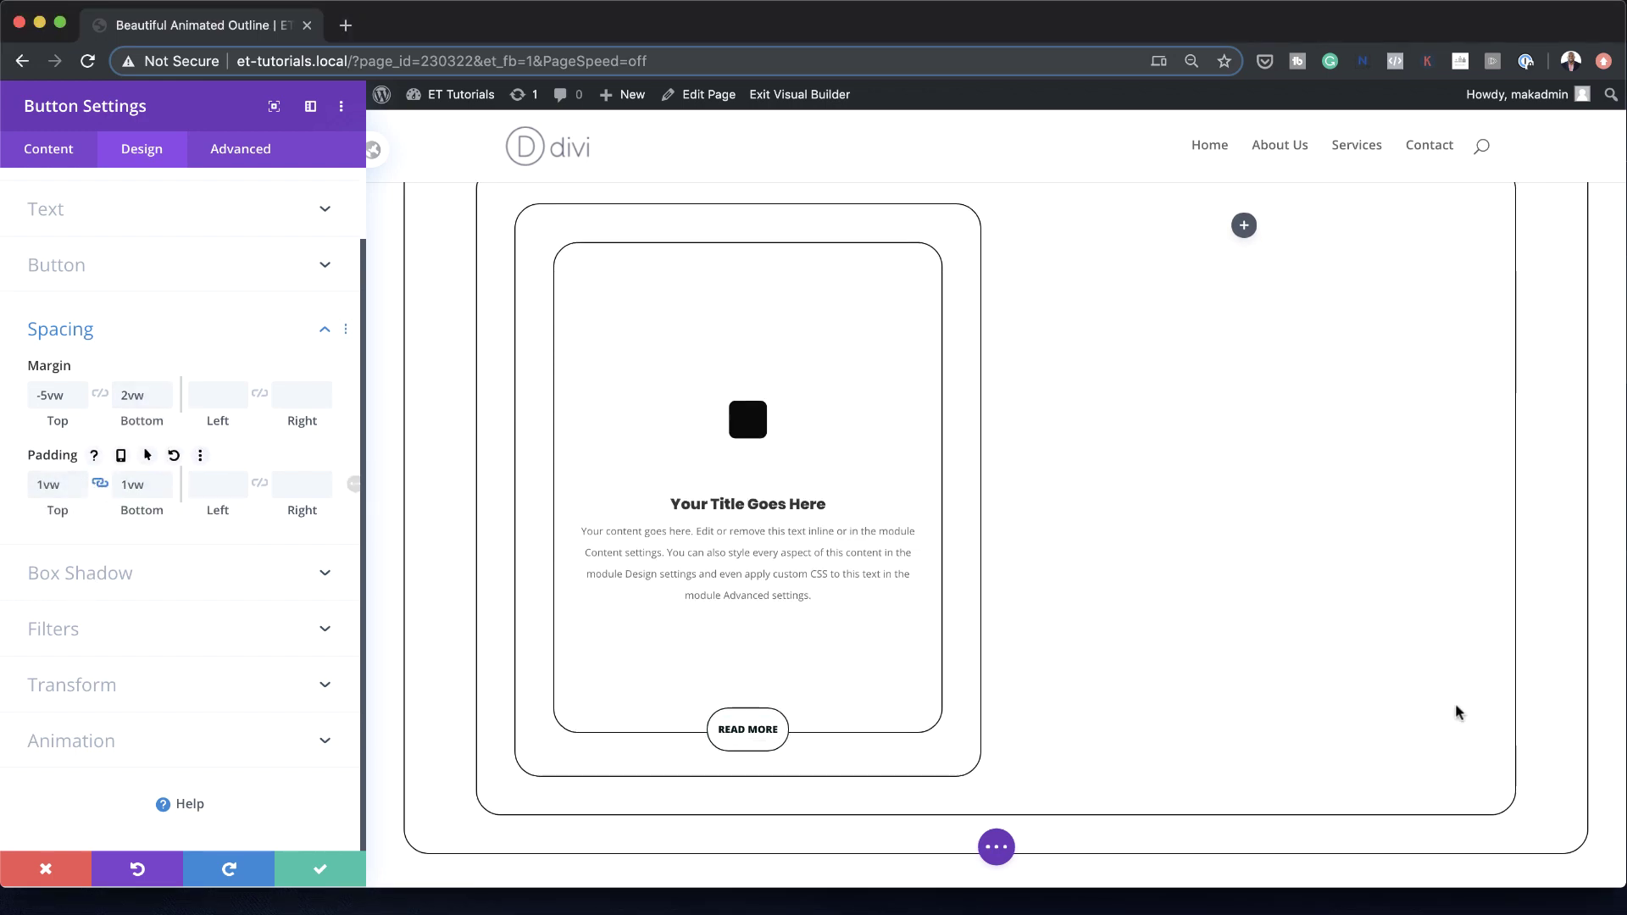
{"action": "key", "text": "super+Tab"}
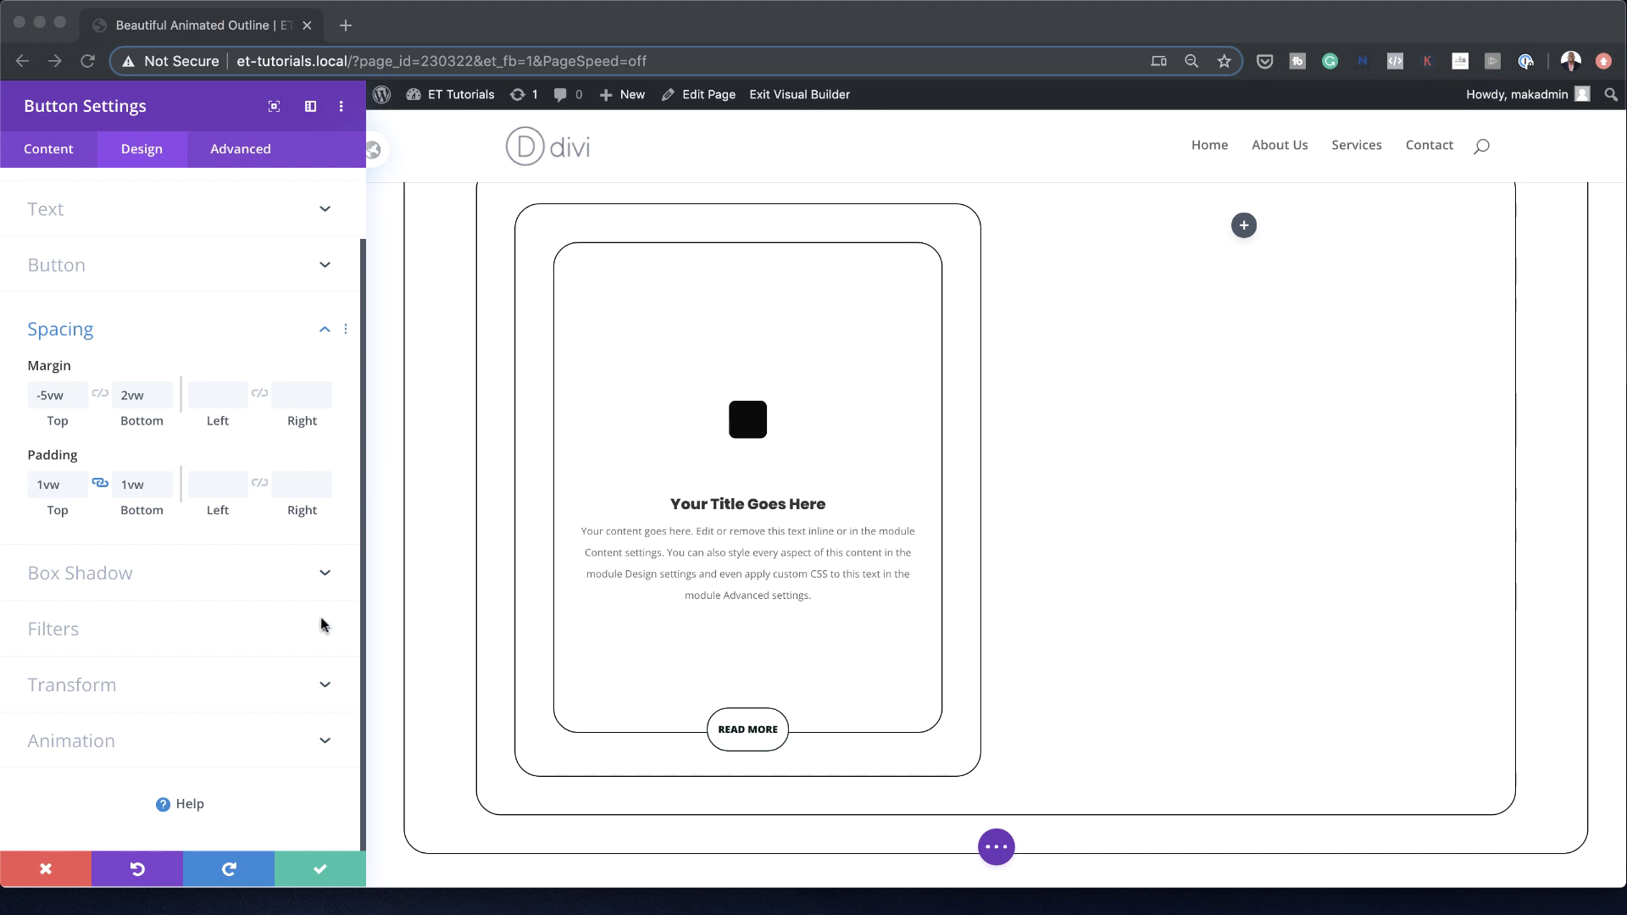
{"action": "left_click", "coordinate": [213, 484]}
{"action": "type", "text": "5vw"}
{"action": "left_click", "coordinate": [261, 485]}
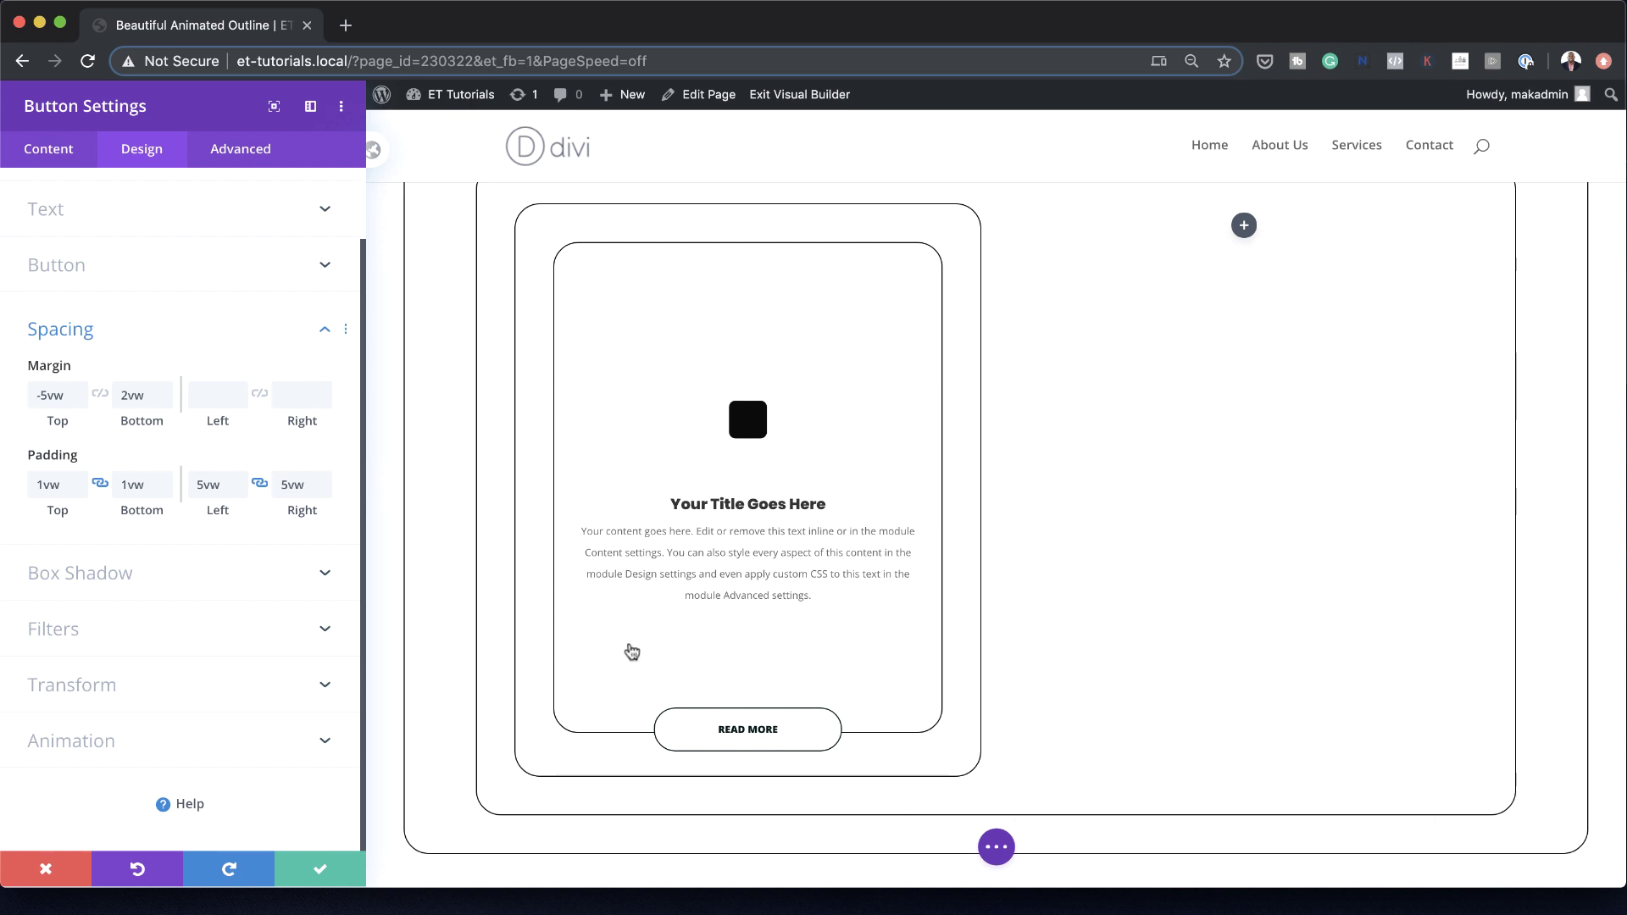
{"action": "left_click", "coordinate": [102, 745]}
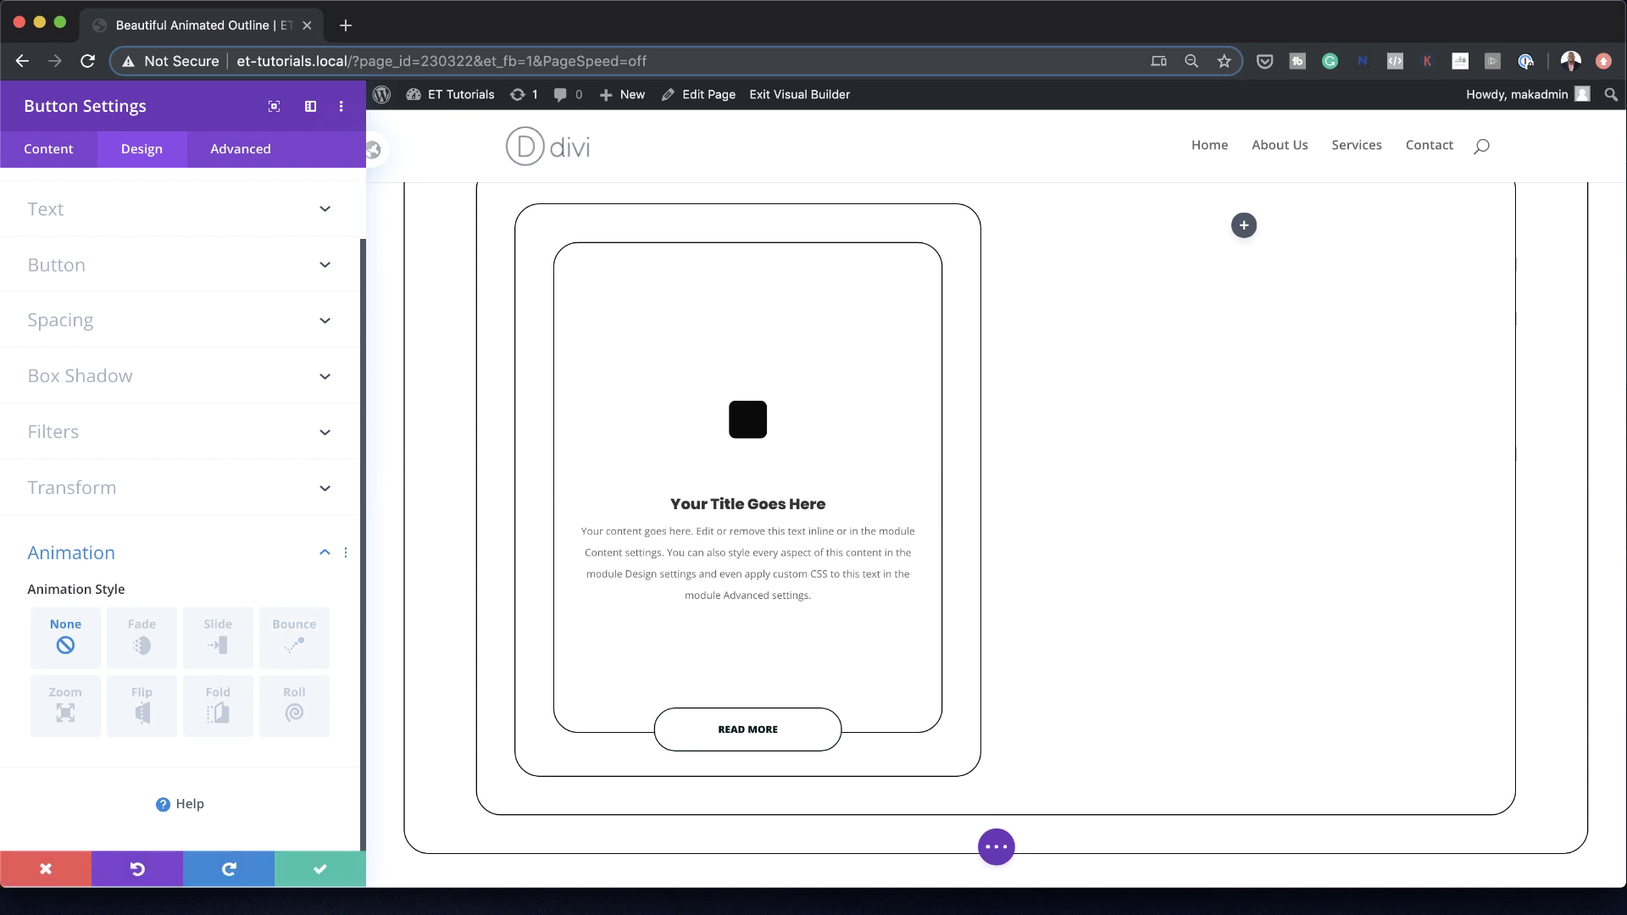
Apply a Slide animation with direction Up to the button
{"action": "left_click", "coordinate": [218, 642]}
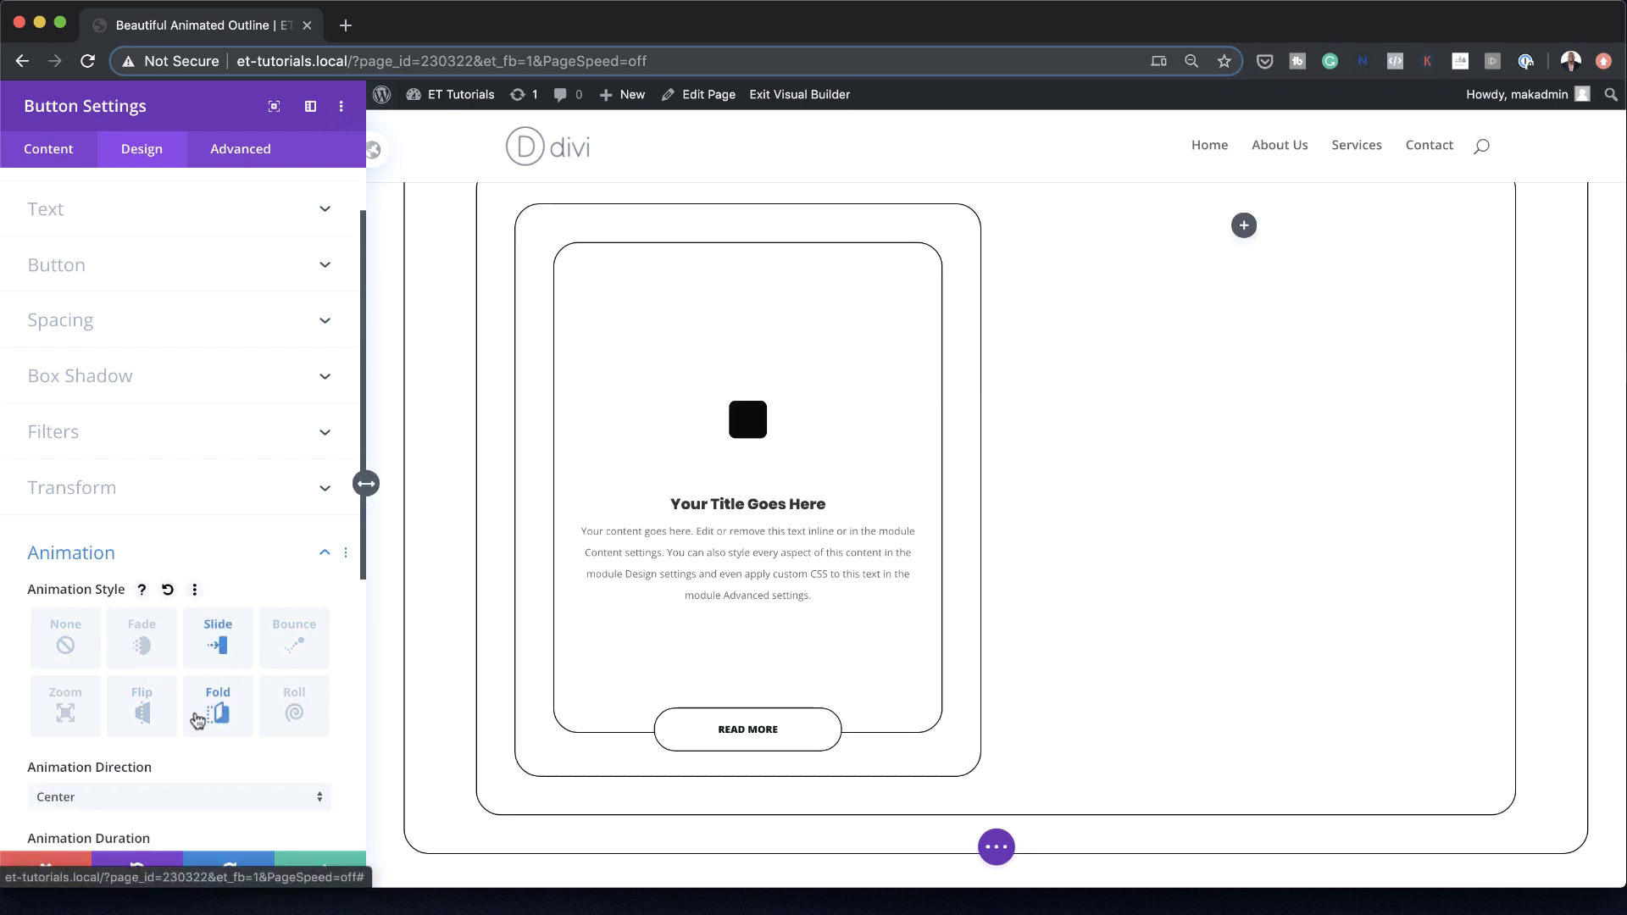
{"action": "scroll", "coordinate": [197, 720], "scroll_direction": "down", "scroll_amount": 3}
{"action": "left_click", "coordinate": [152, 654]}
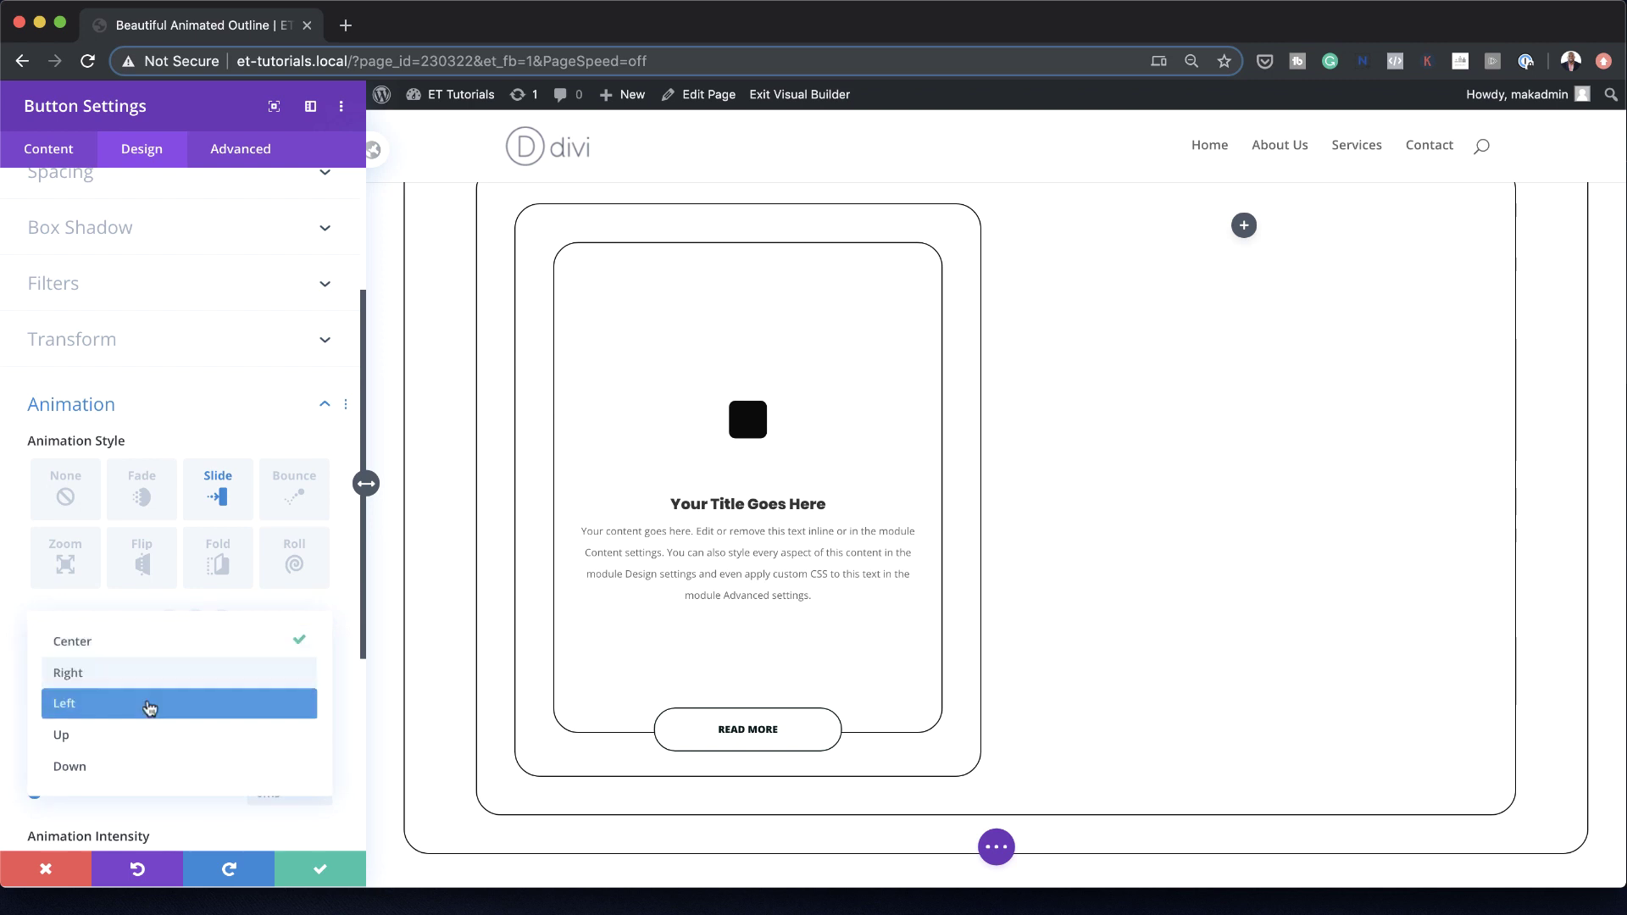
{"action": "left_click", "coordinate": [127, 734]}
{"action": "scroll", "coordinate": [146, 814], "scroll_direction": "down", "scroll_amount": 1}
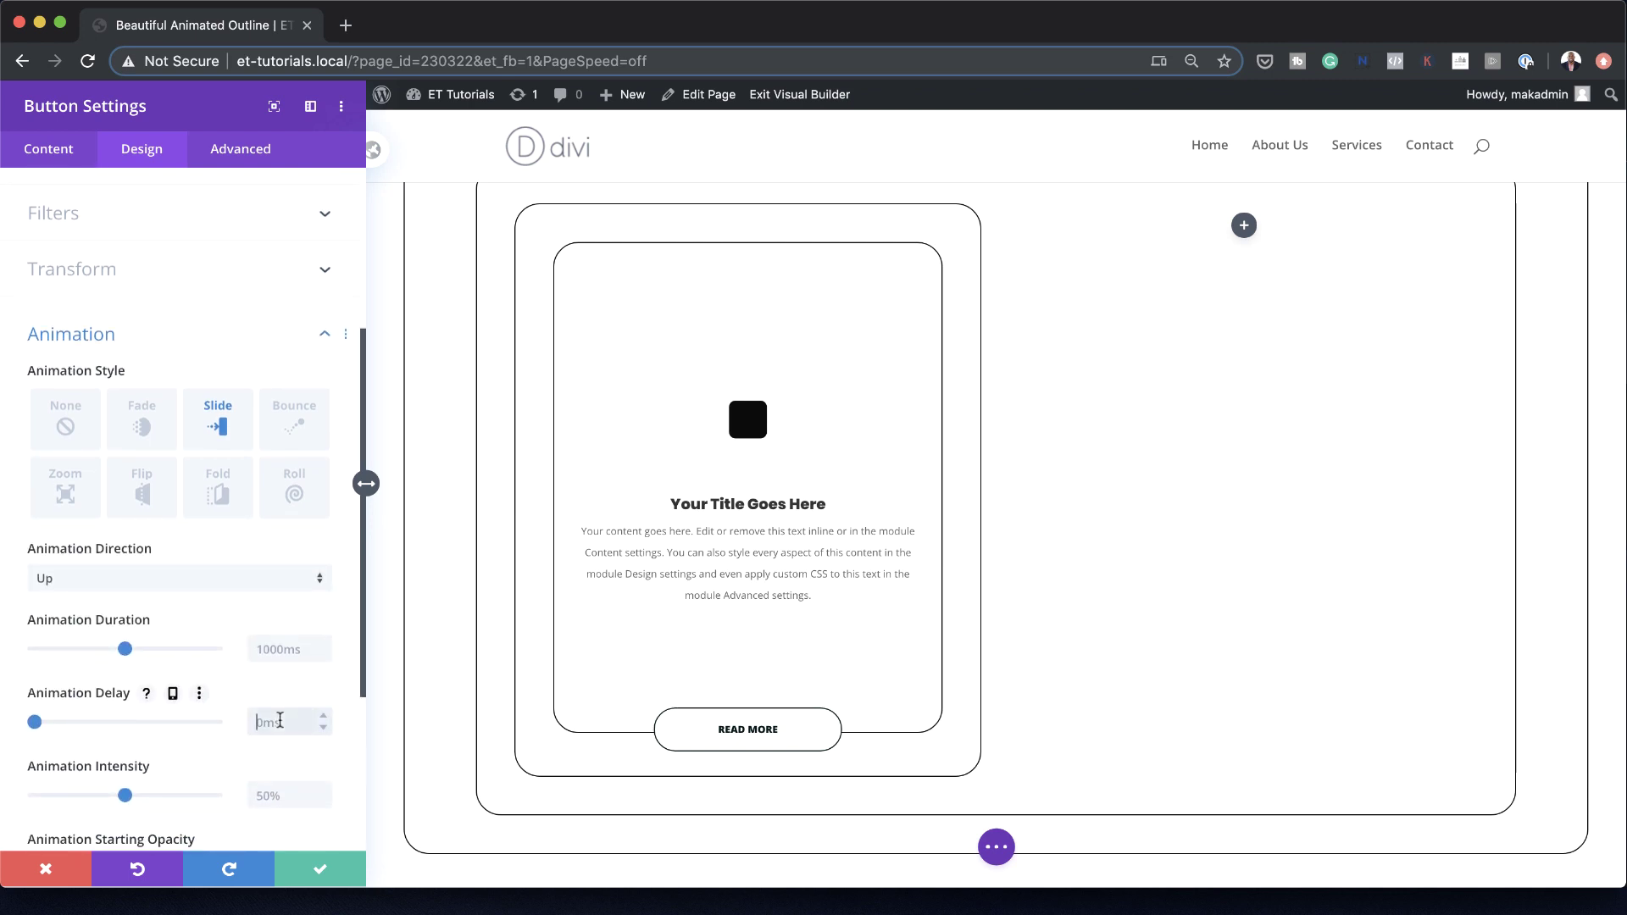
Set animation delay 1400ms, intensity 200%, starting opacity 100%, and save the button settings
{"action": "left_click_drag", "start_coordinate": [34, 722], "coordinate": [181, 727]}
{"action": "key", "text": "Tab"}
{"action": "type", "text": "200%"}
{"action": "scroll", "coordinate": [172, 815], "scroll_direction": "down", "scroll_amount": 3}
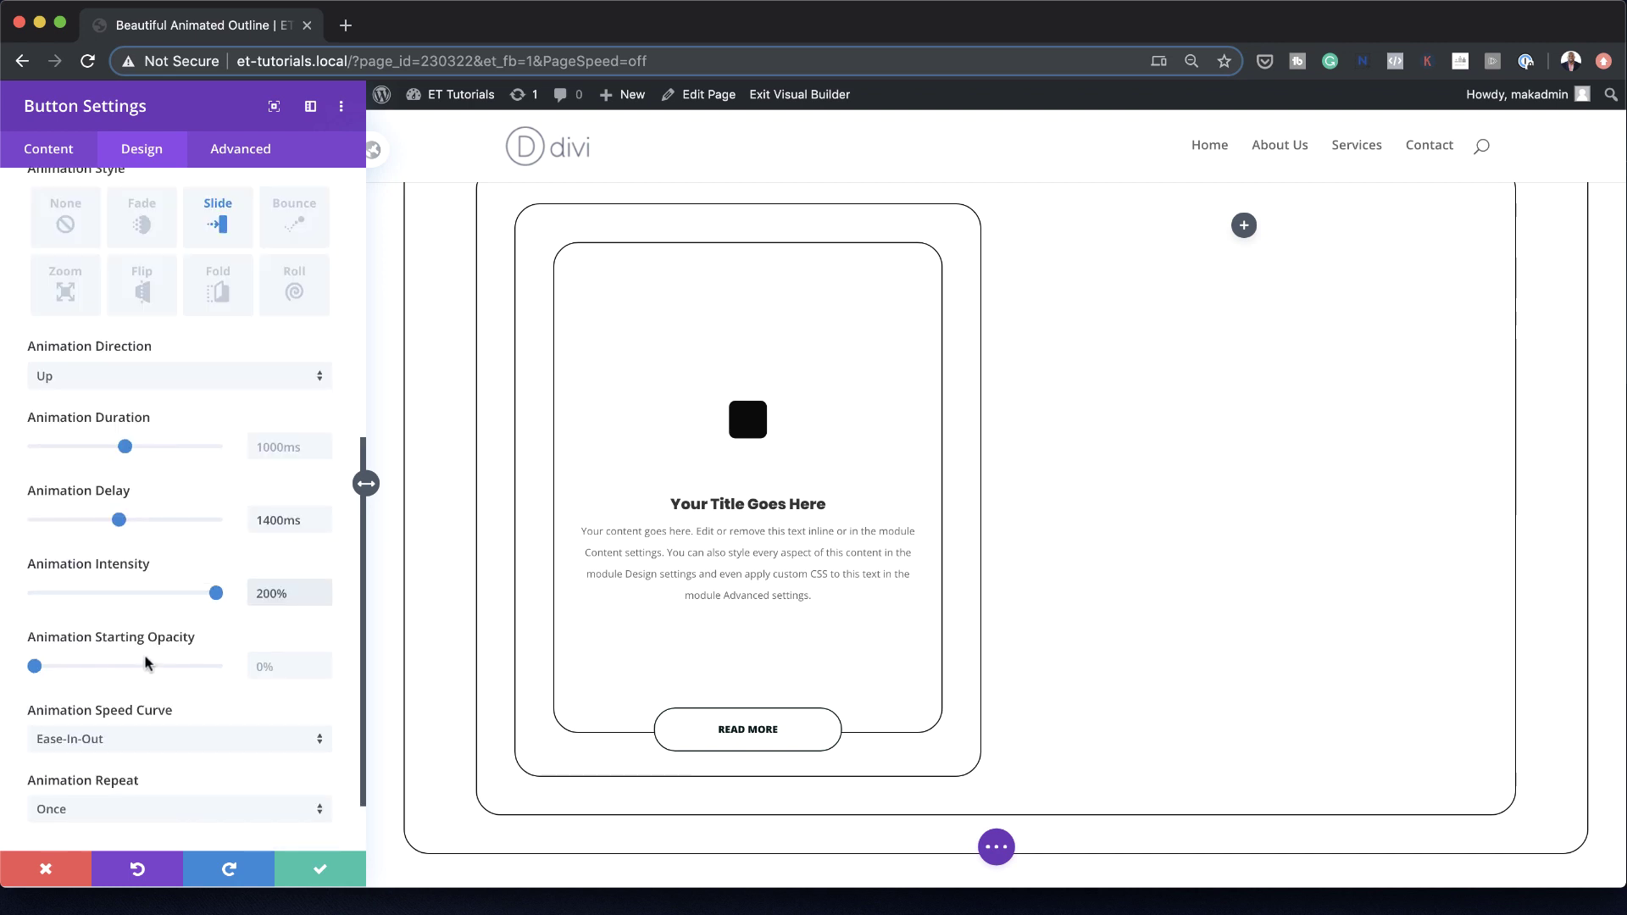
{"action": "left_click", "coordinate": [279, 666]}
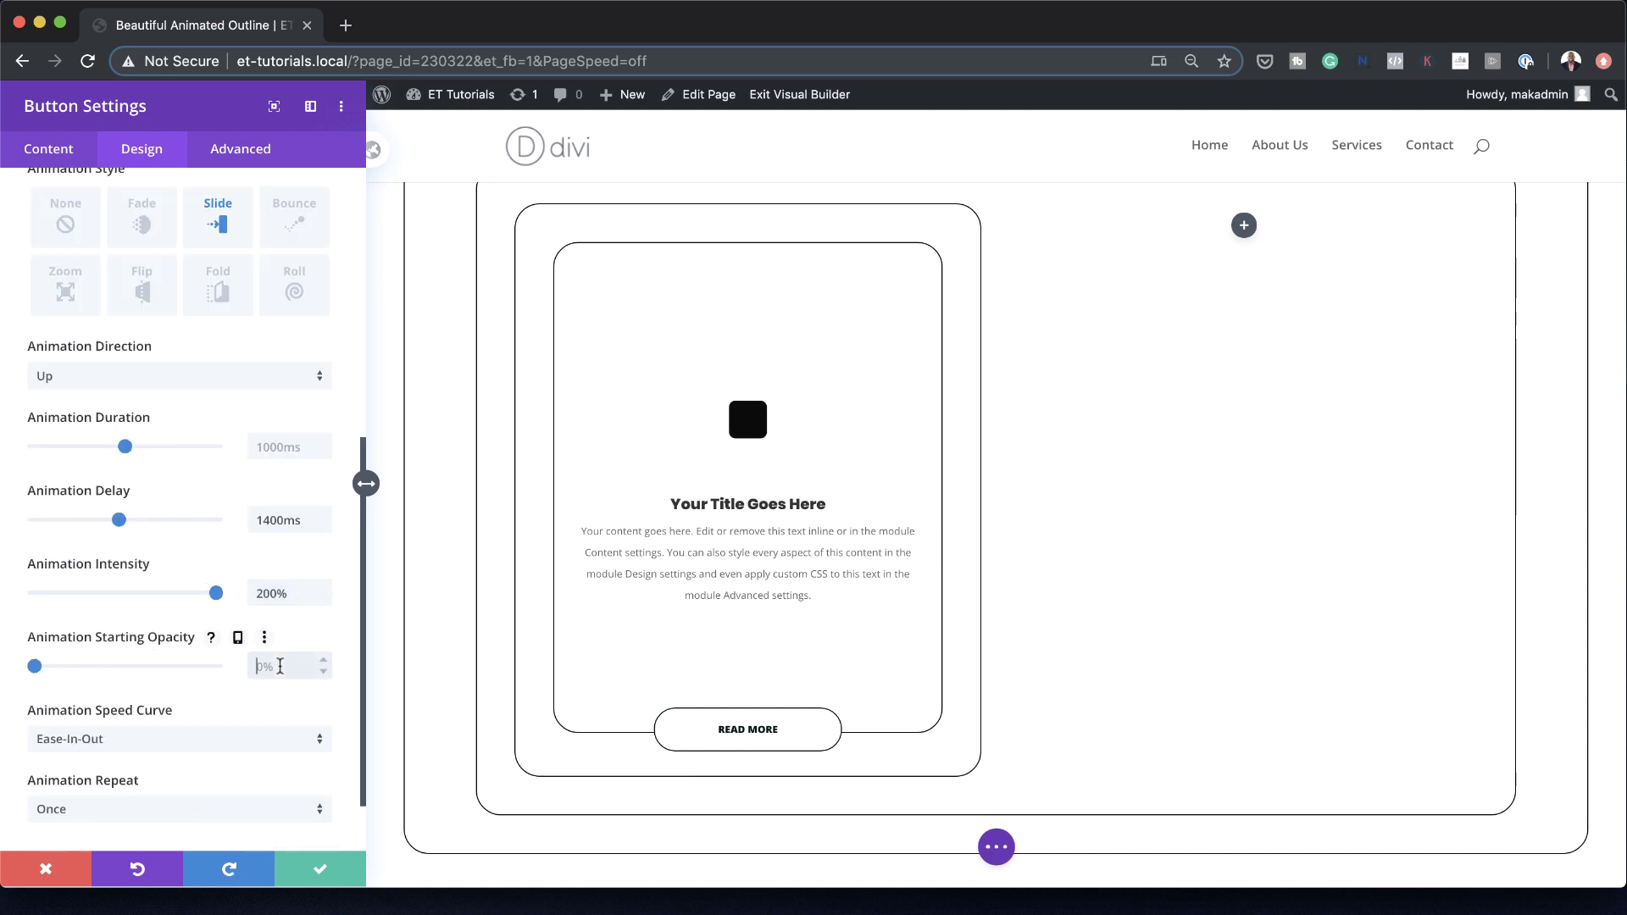
{"action": "type", "text": "100%"}
{"action": "left_click", "coordinate": [320, 869]}
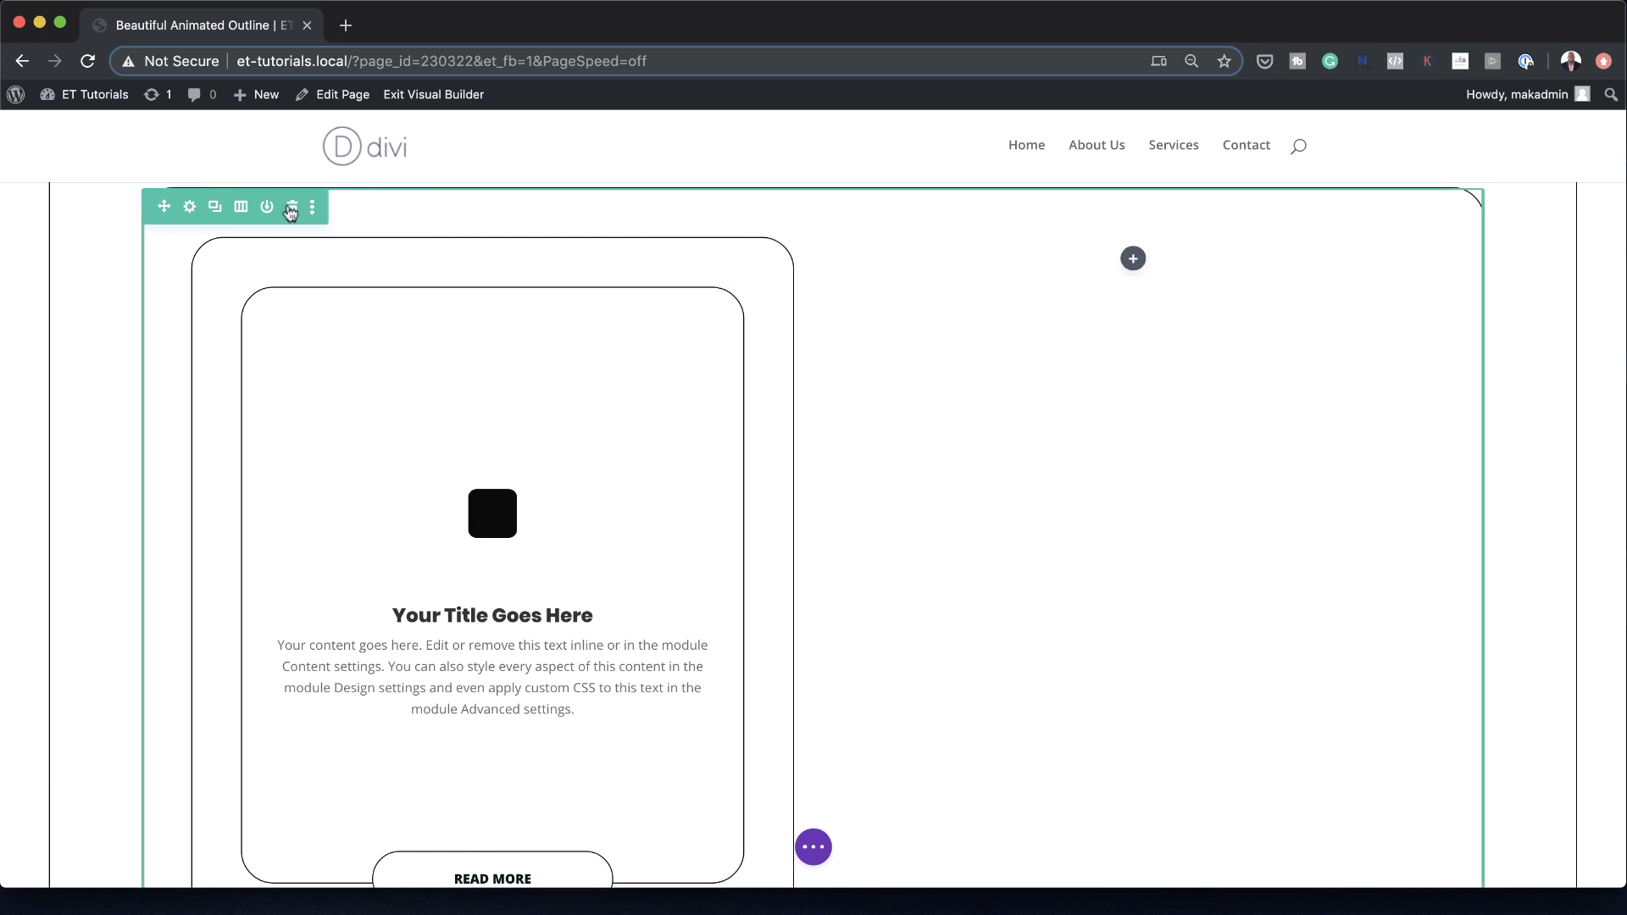
Replace the empty second column with a duplicate of the outlined card column, then exit the Visual Builder
{"action": "left_click", "coordinate": [190, 207]}
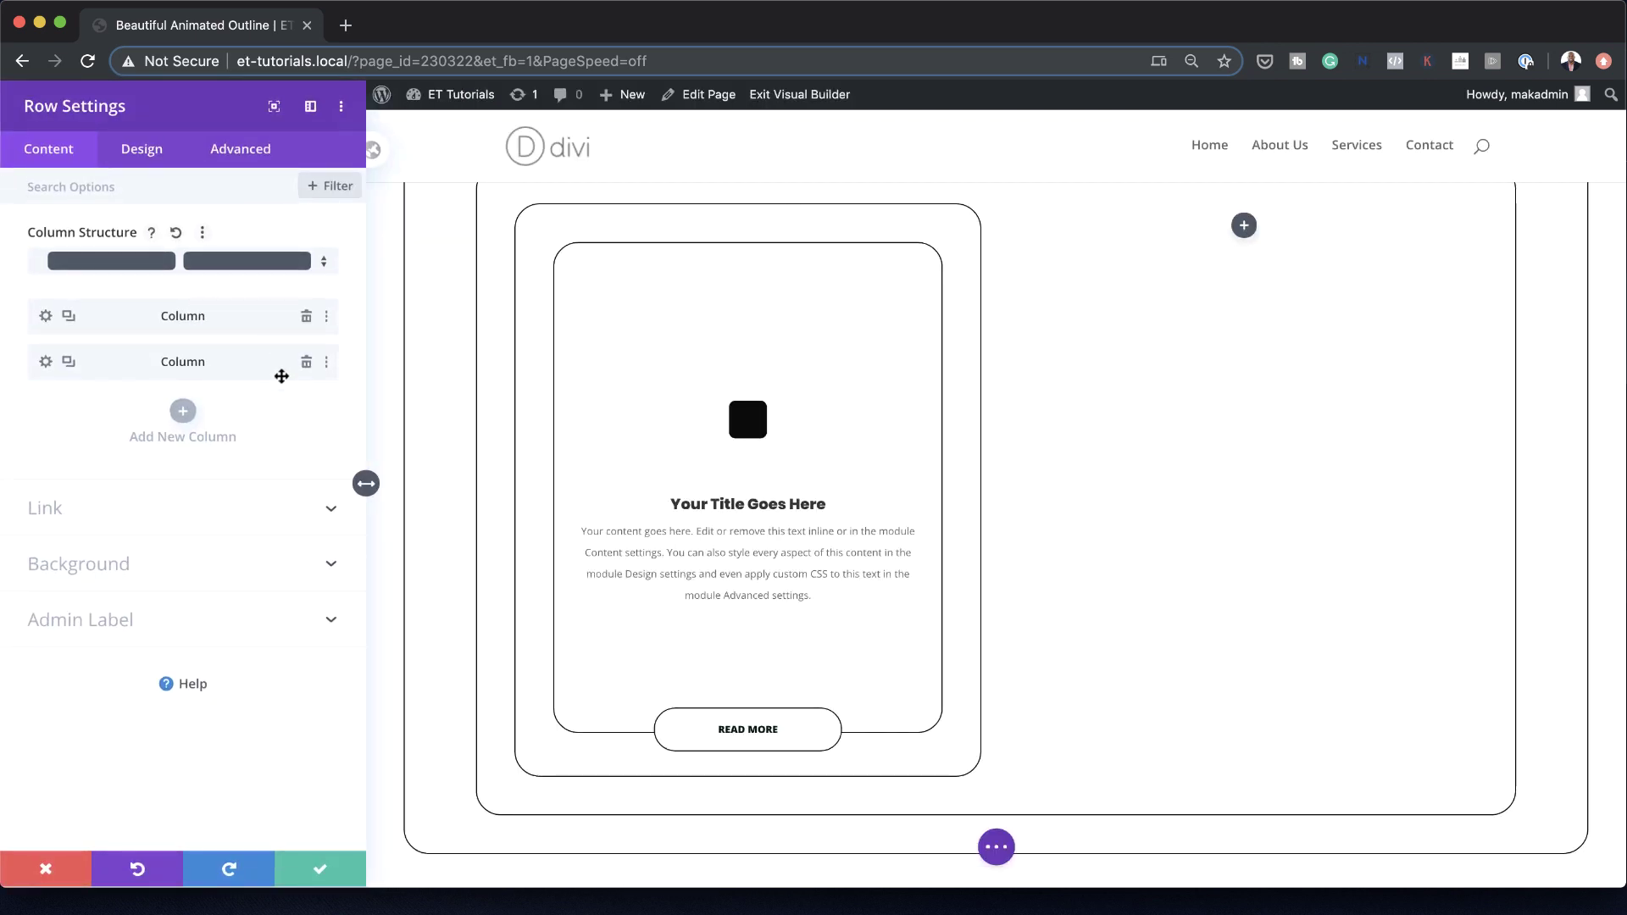
{"action": "left_click", "coordinate": [307, 363]}
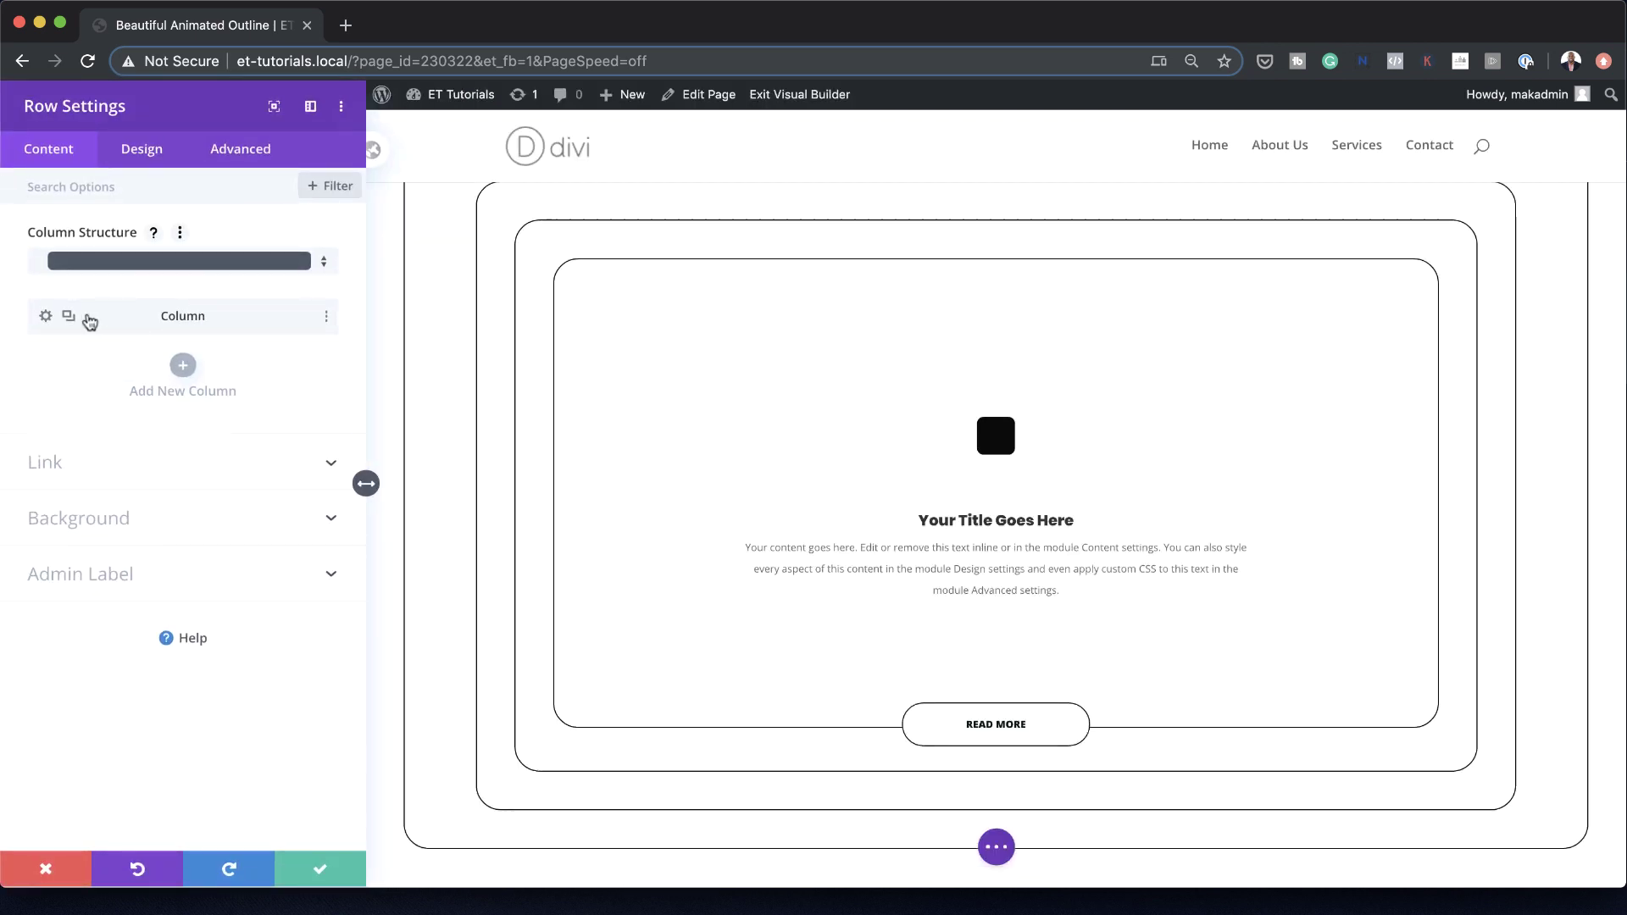
{"action": "left_click", "coordinate": [68, 315]}
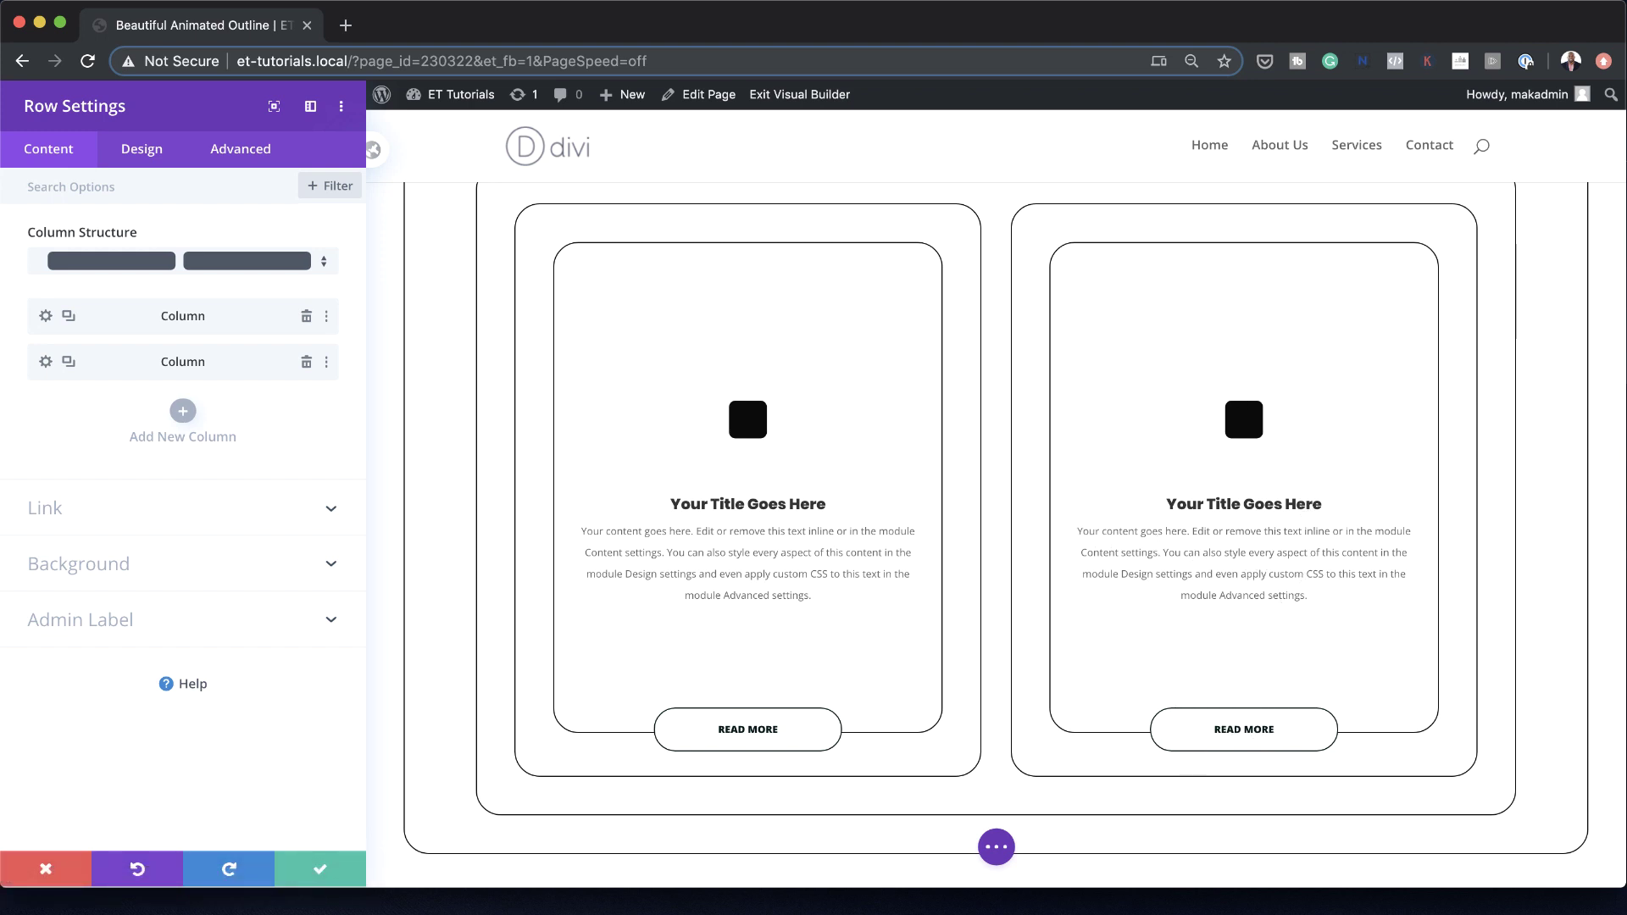
{"action": "left_click", "coordinate": [322, 871]}
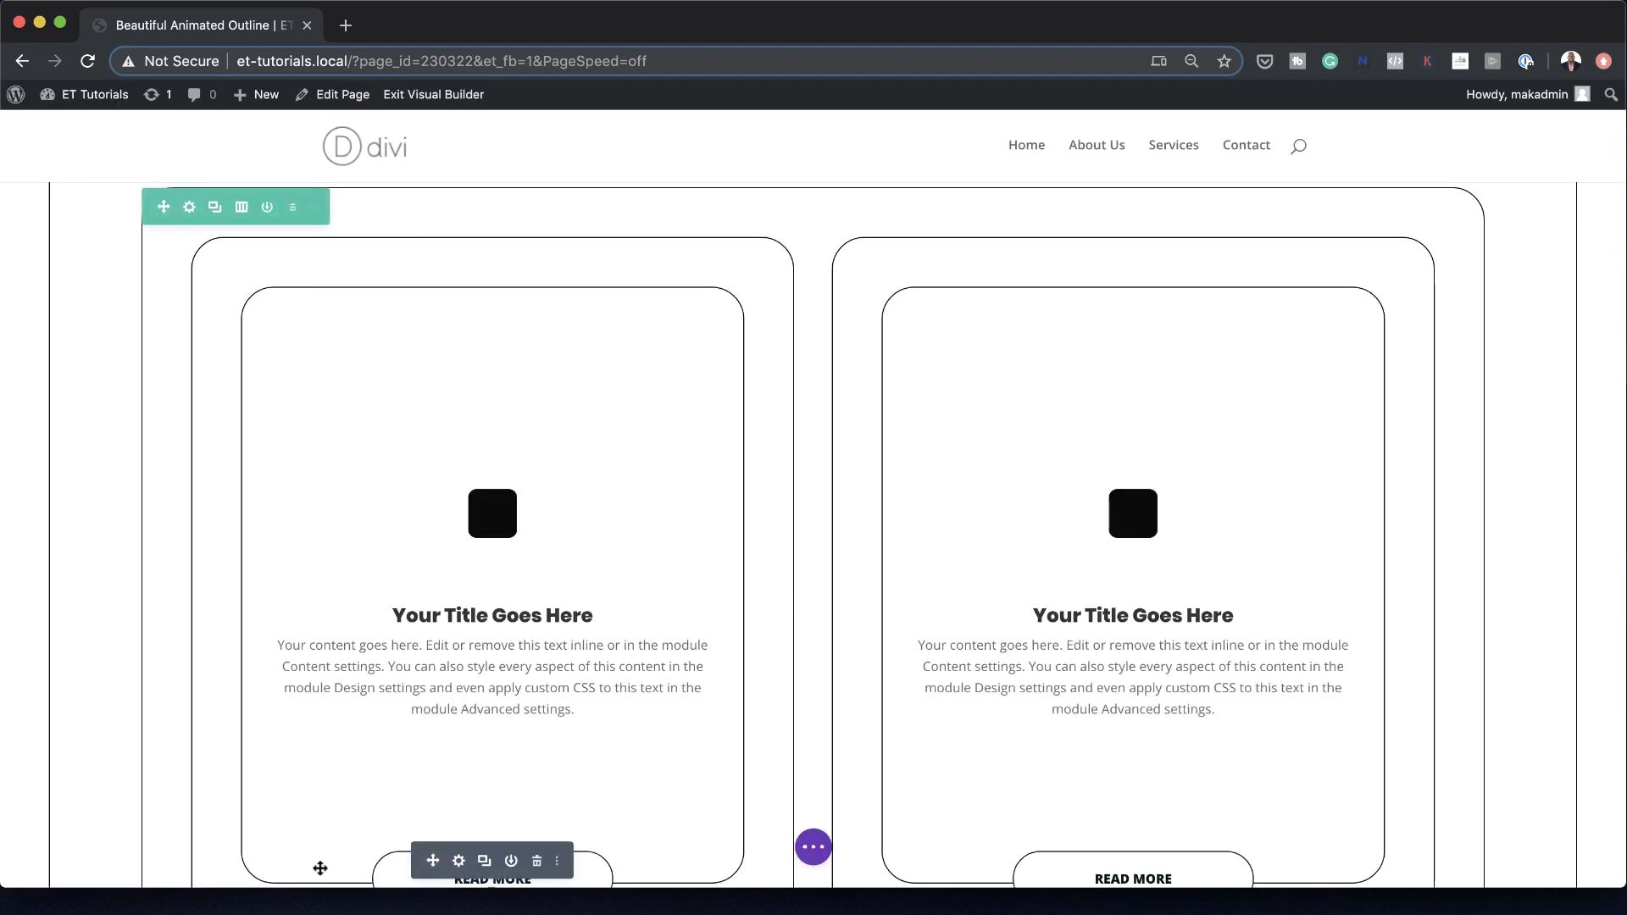
{"action": "left_click", "coordinate": [439, 96]}
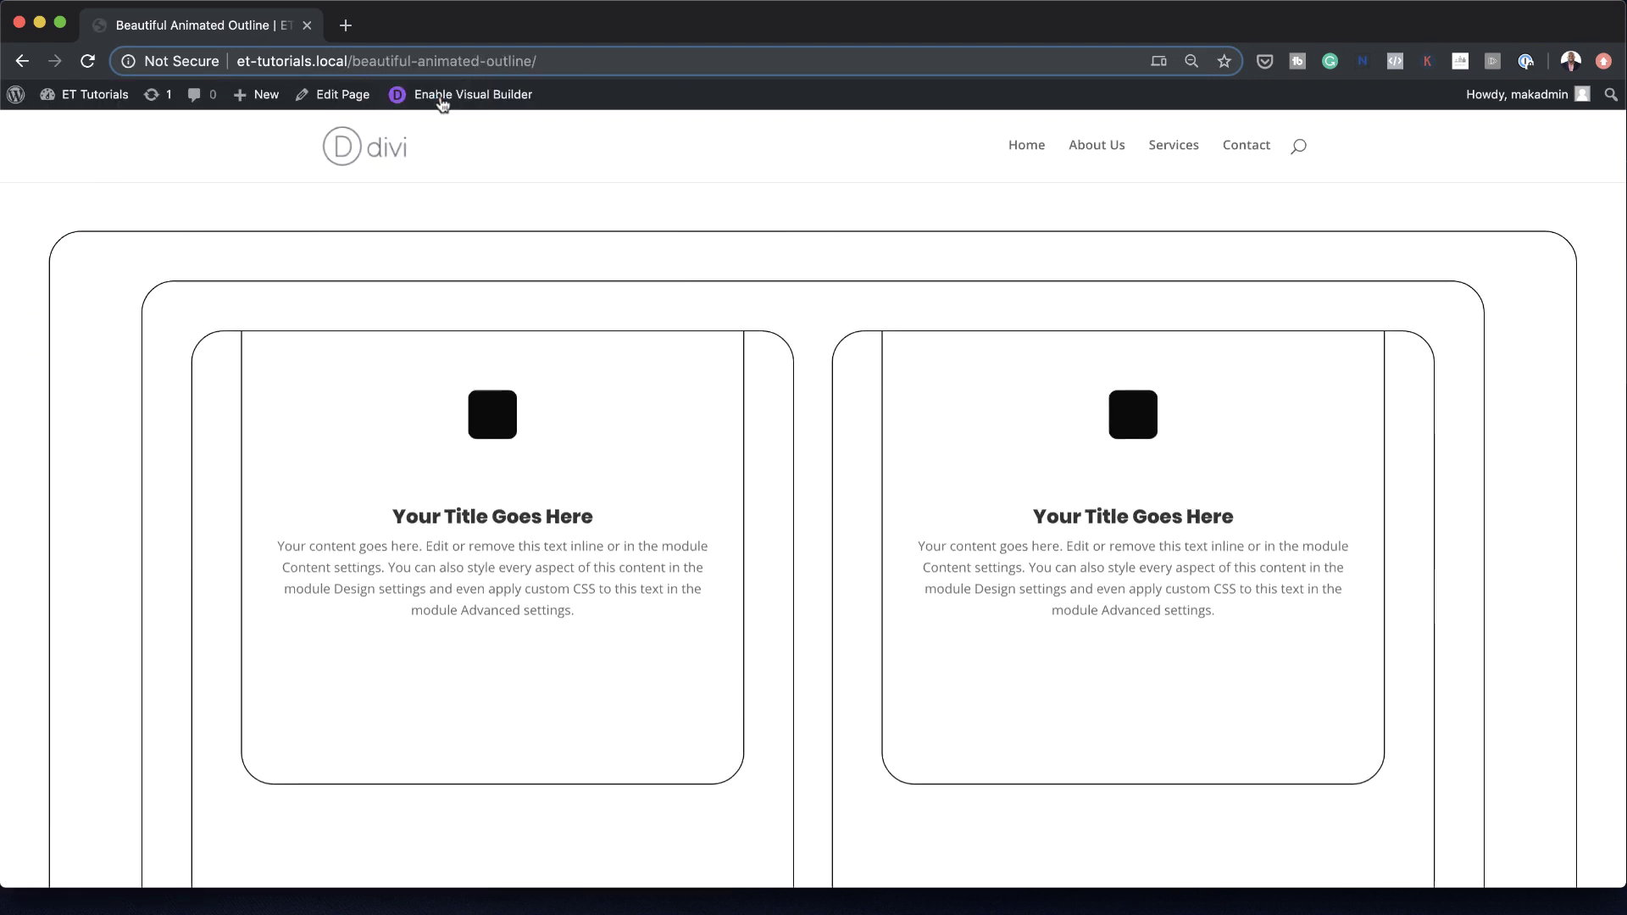